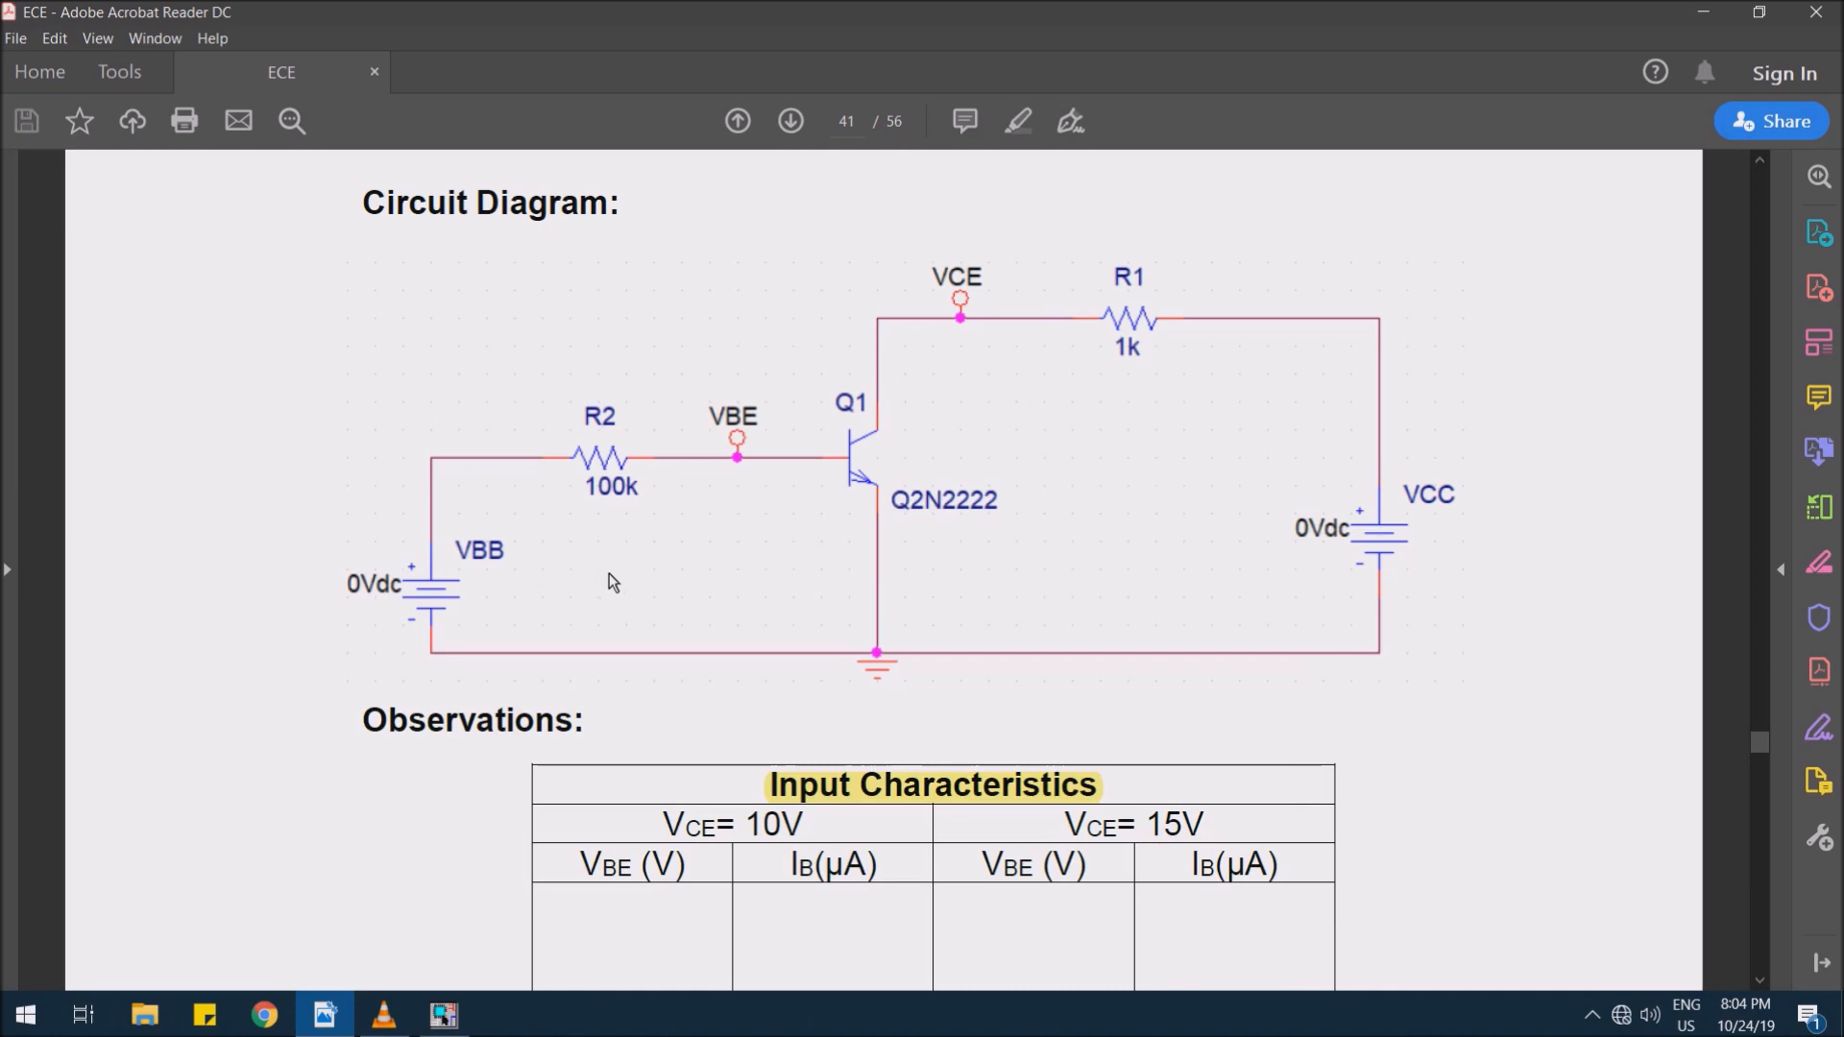
- Review the BJT common emitter experiment in the lab manual, including its circuit diagram, components list, sweep settings, observation tables and required results
click(795, 478)
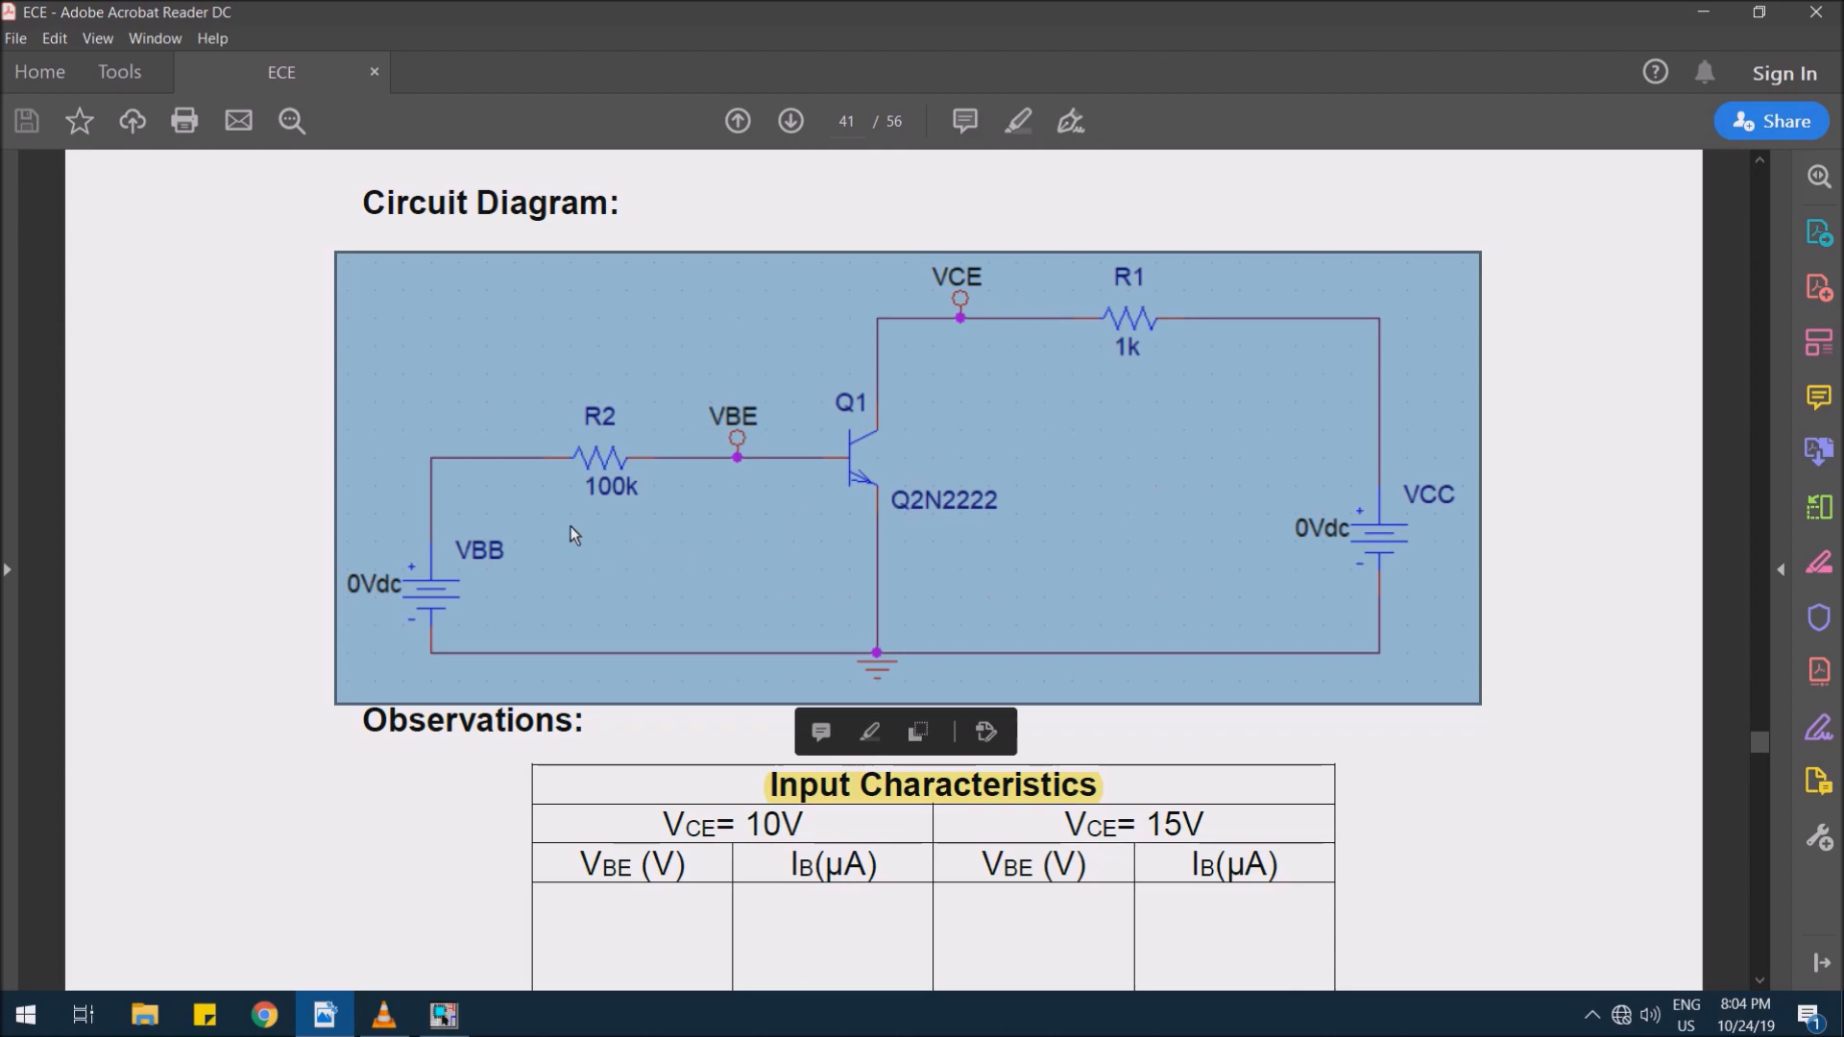
scroll(570, 526, up, 20)
scroll(571, 531, up, 20)
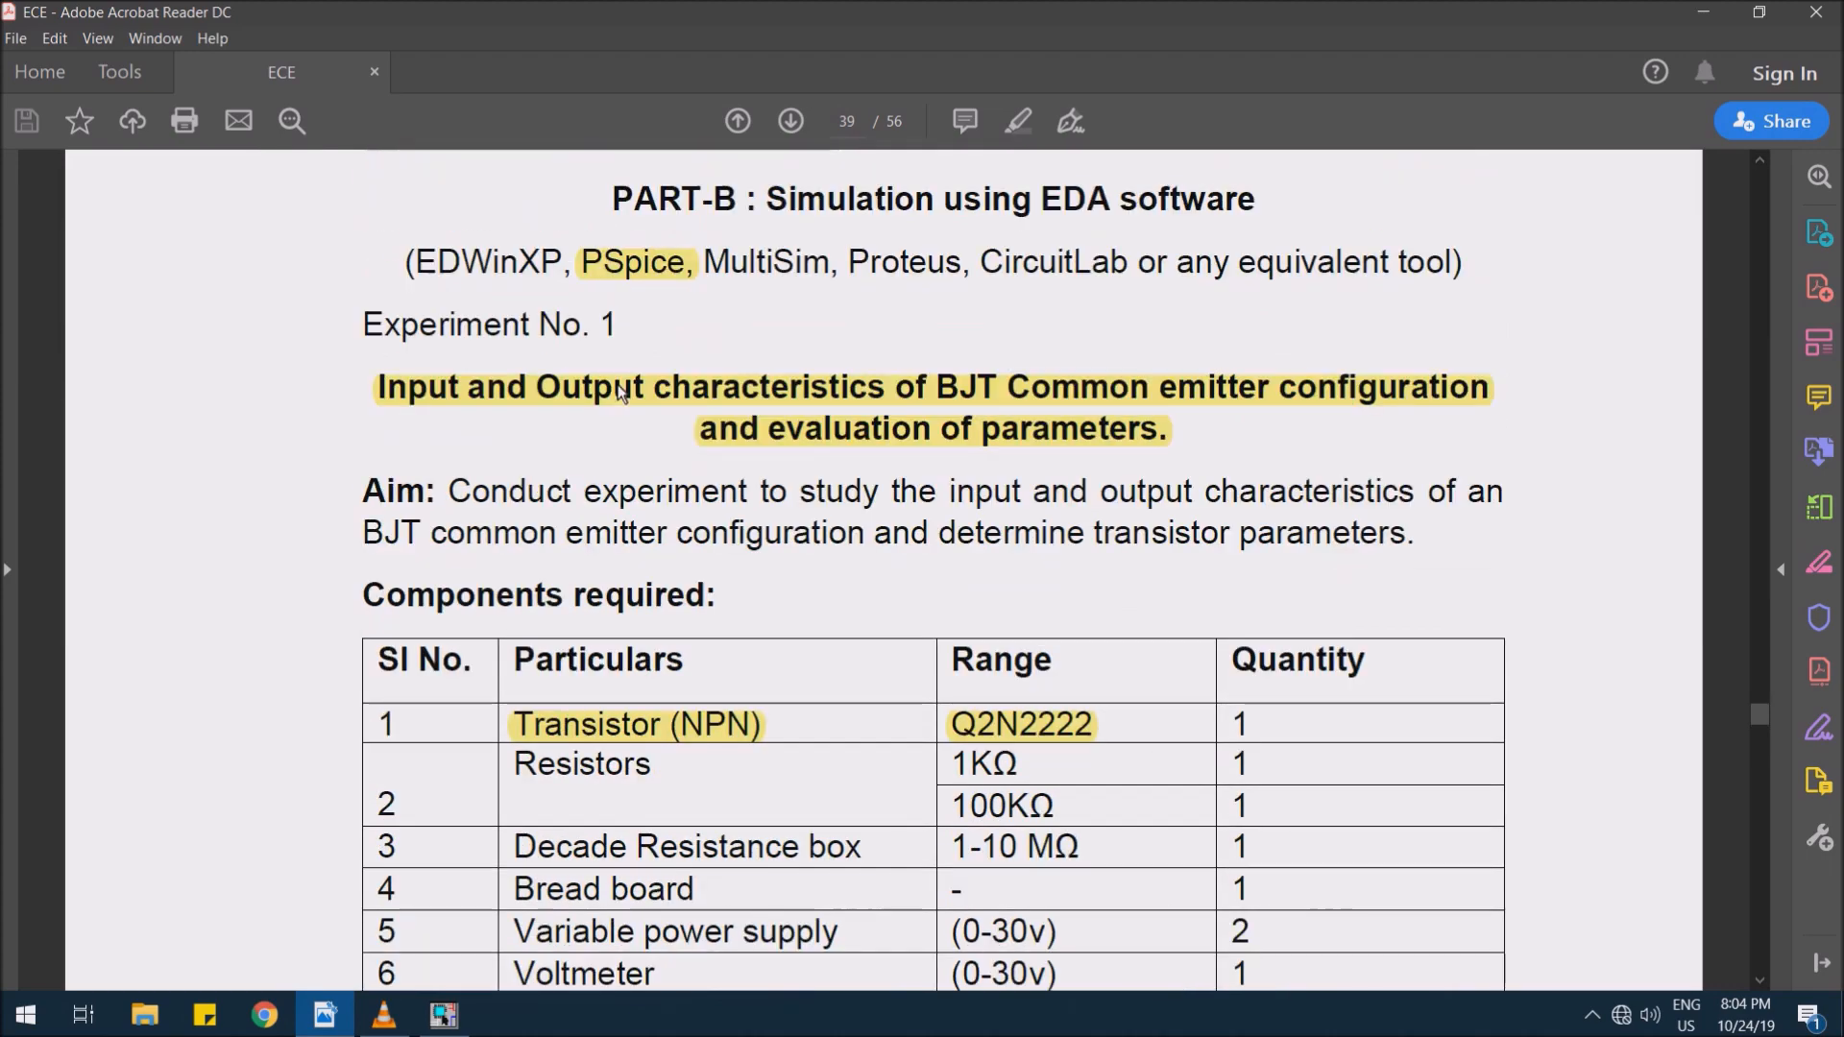
click(605, 394)
scroll(704, 484, down, 5)
scroll(702, 478, down, 20)
scroll(702, 494, down, 20)
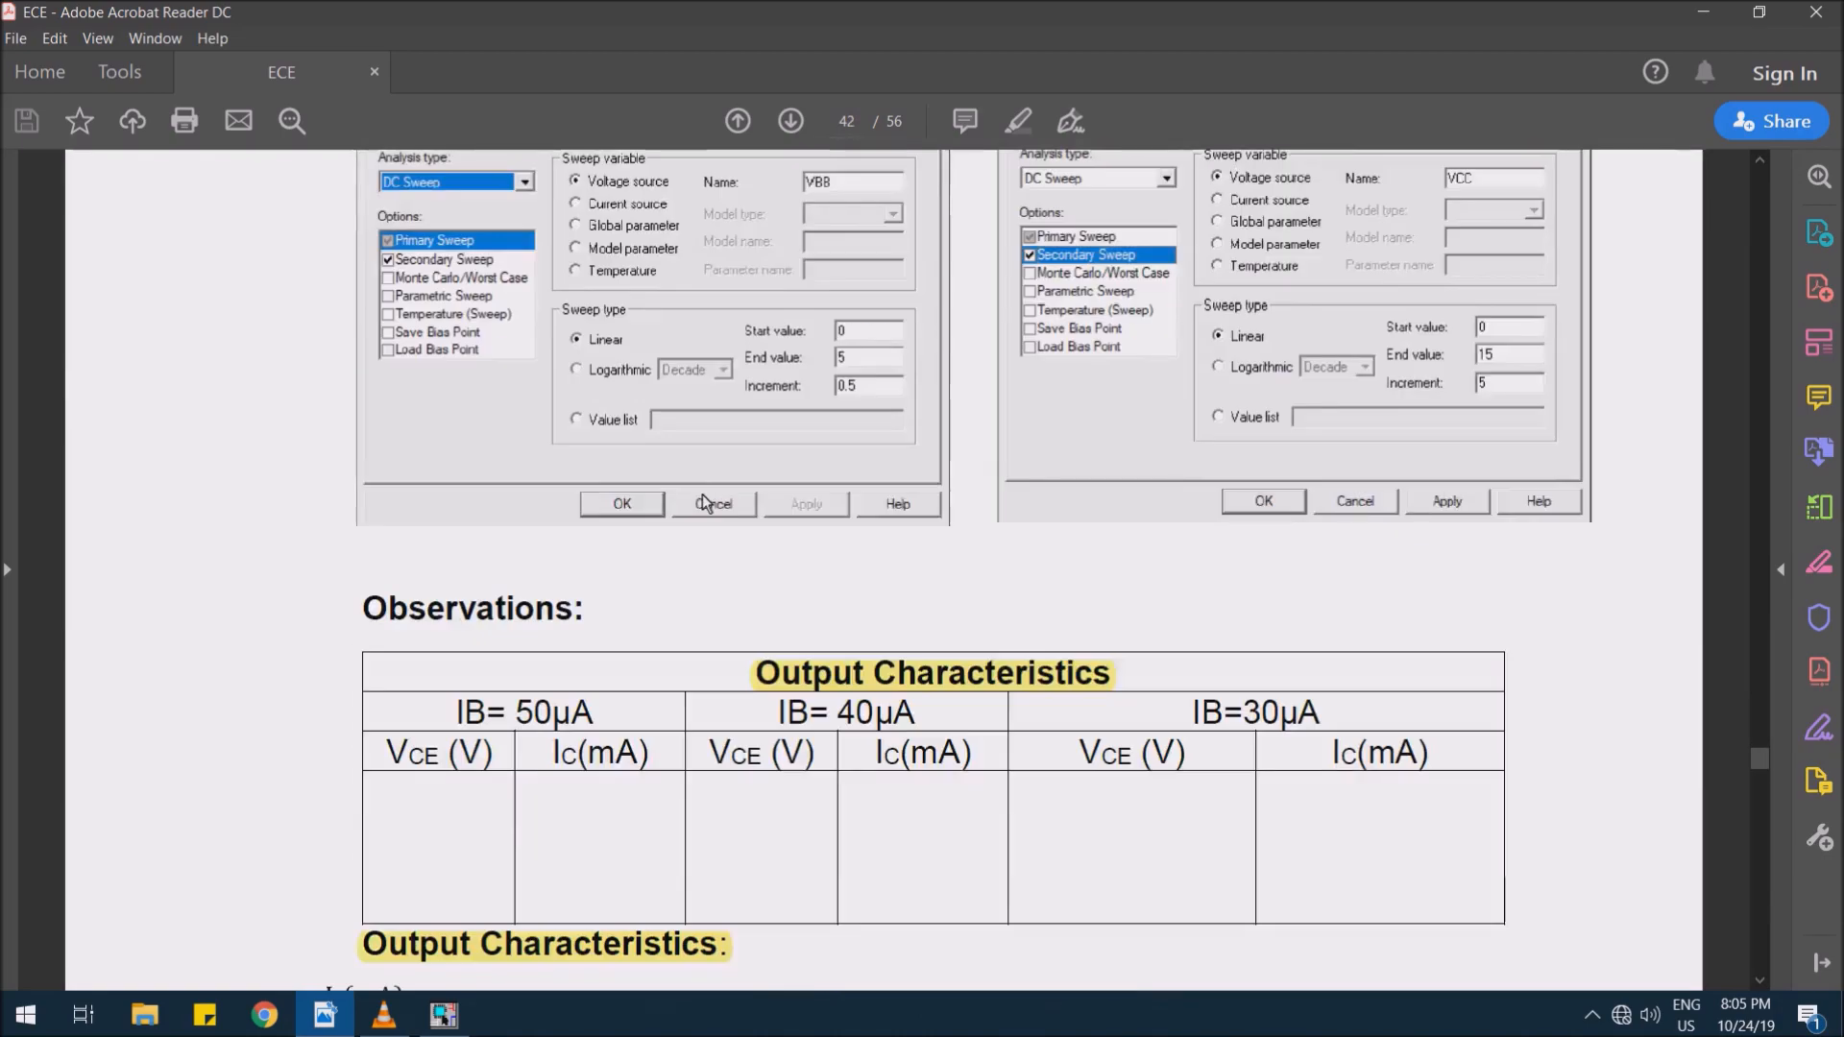
scroll(704, 501, down, 20)
scroll(702, 494, down, 15)
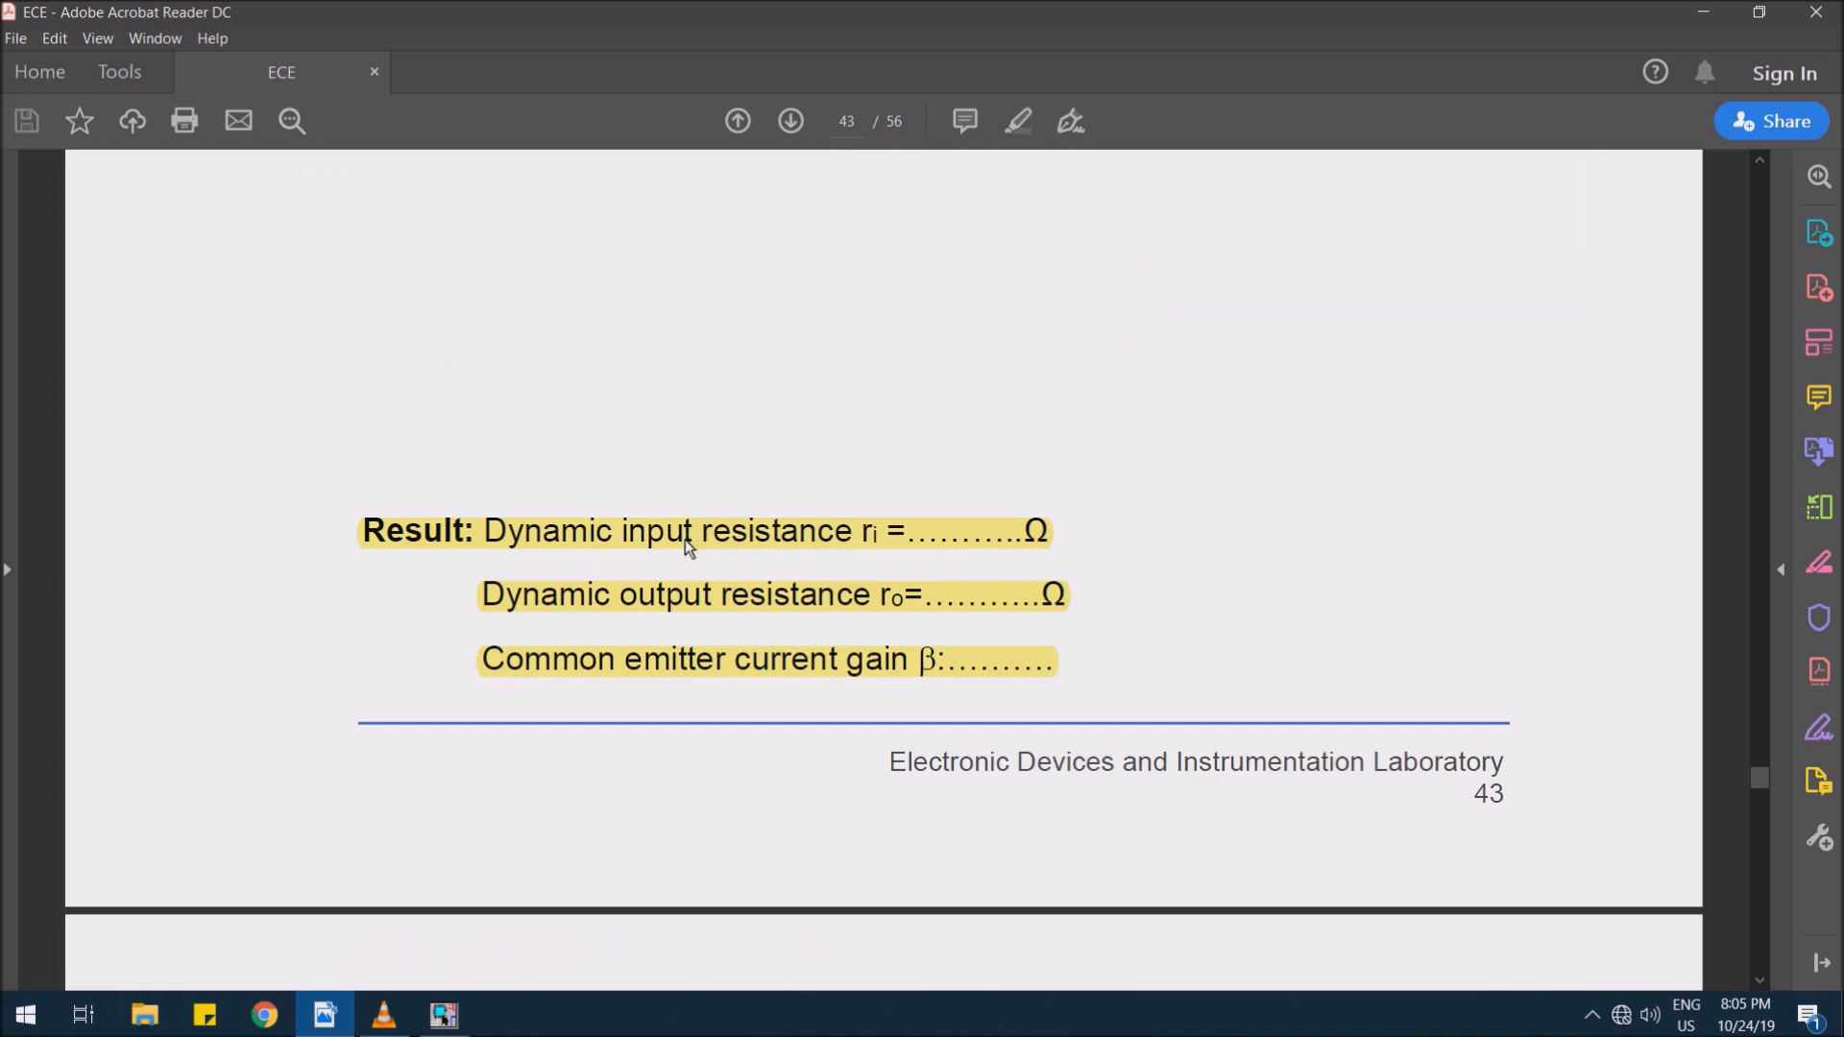
click(686, 541)
scroll(684, 541, up, 1)
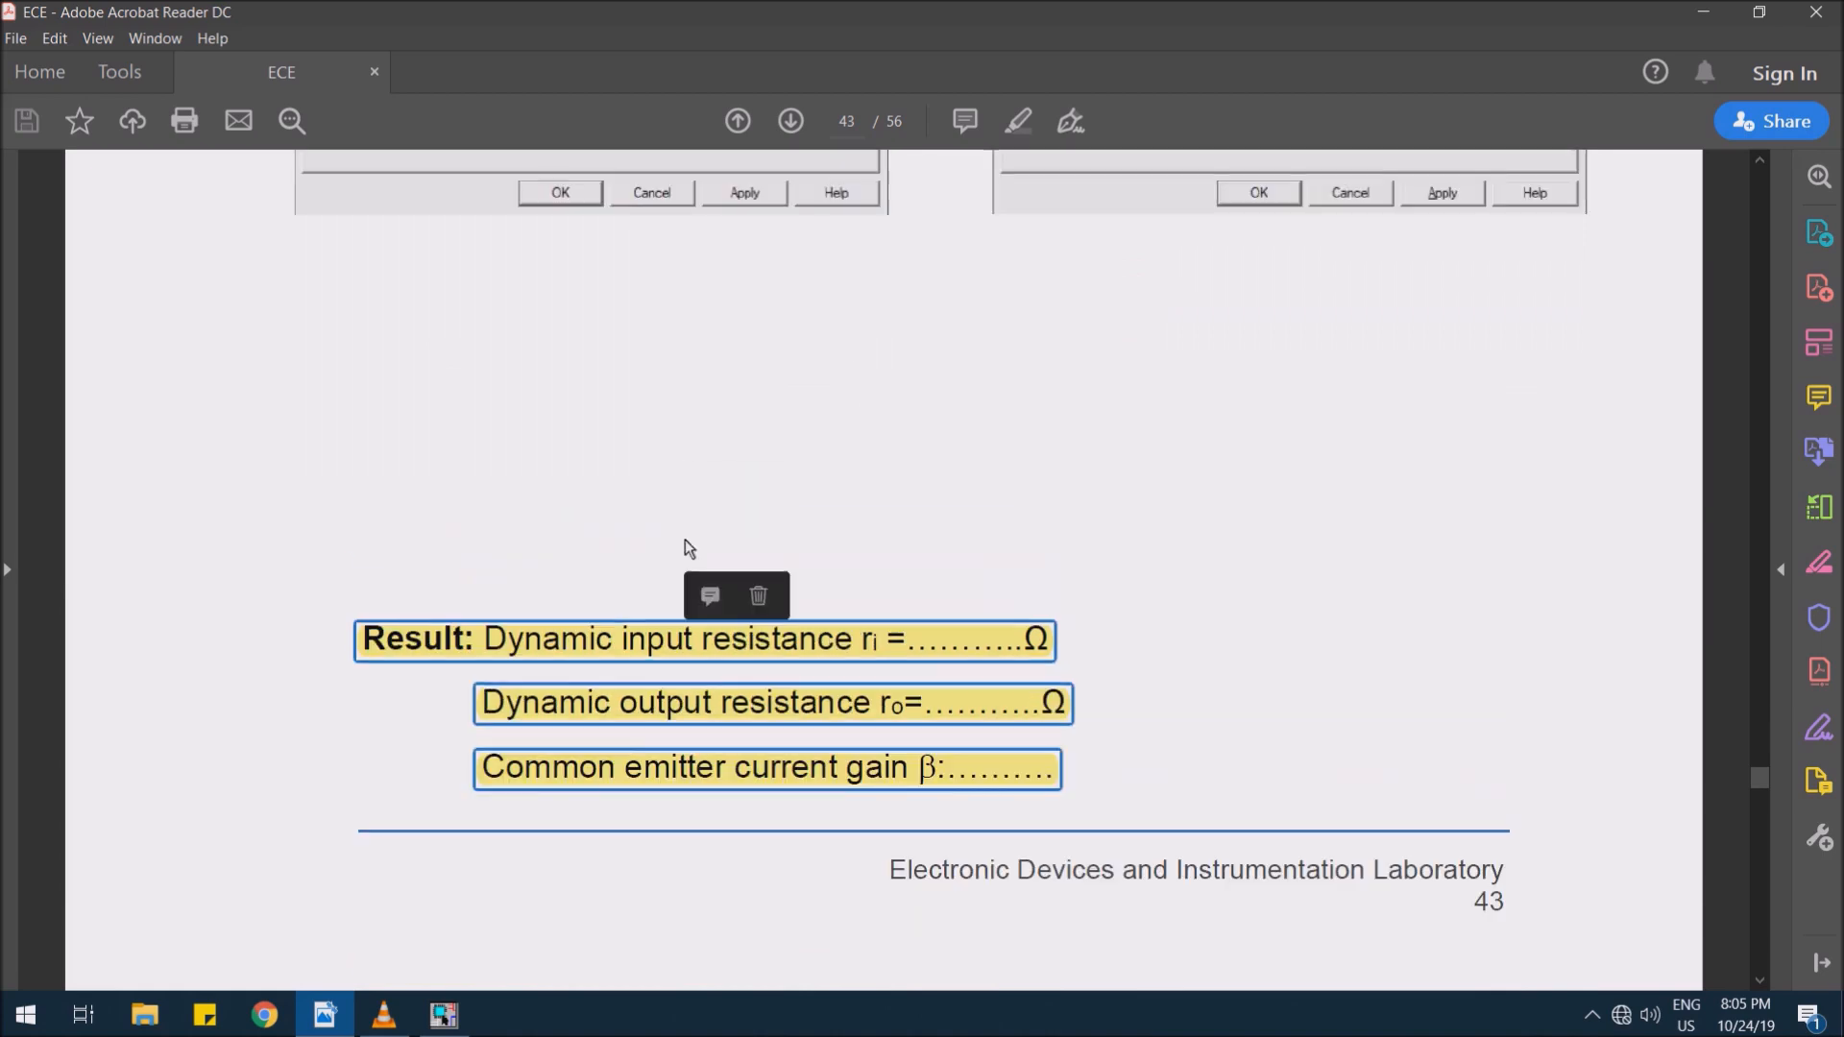
- Switch from the manual to OrCAD Capture CIS and start a new project
click(1698, 12)
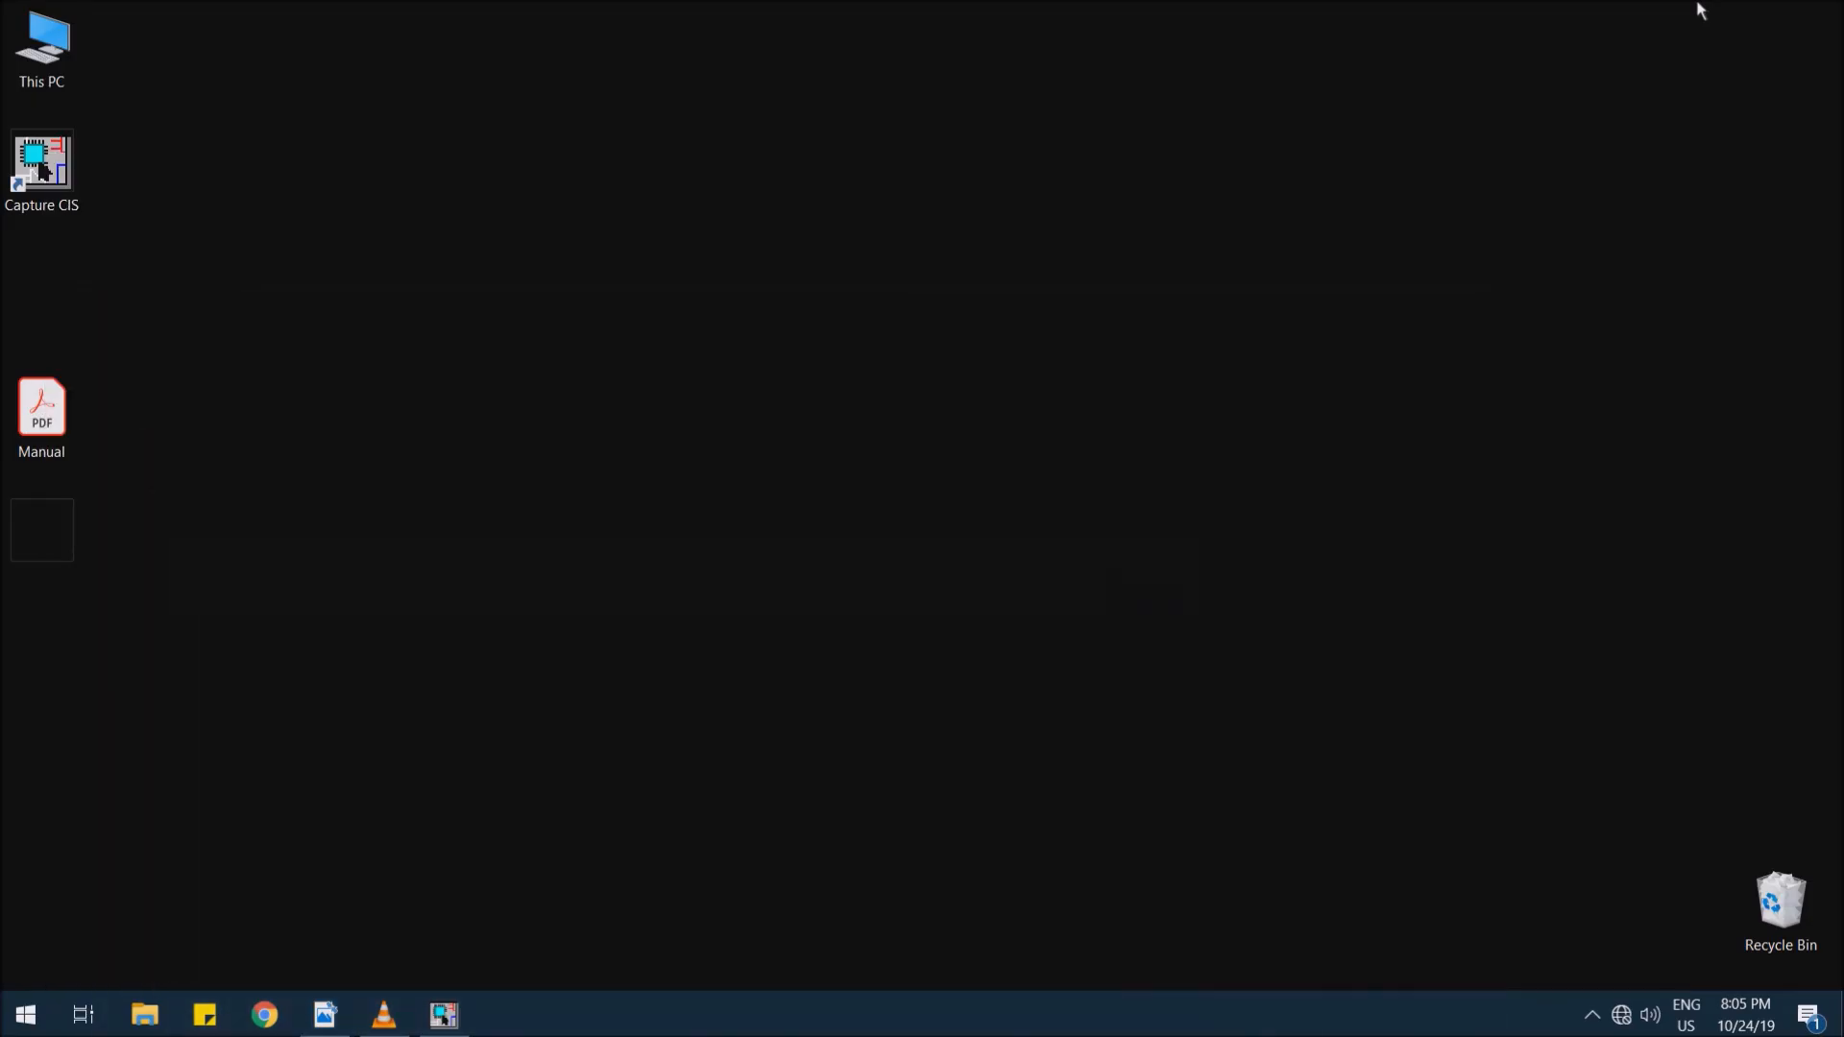
click(38, 171)
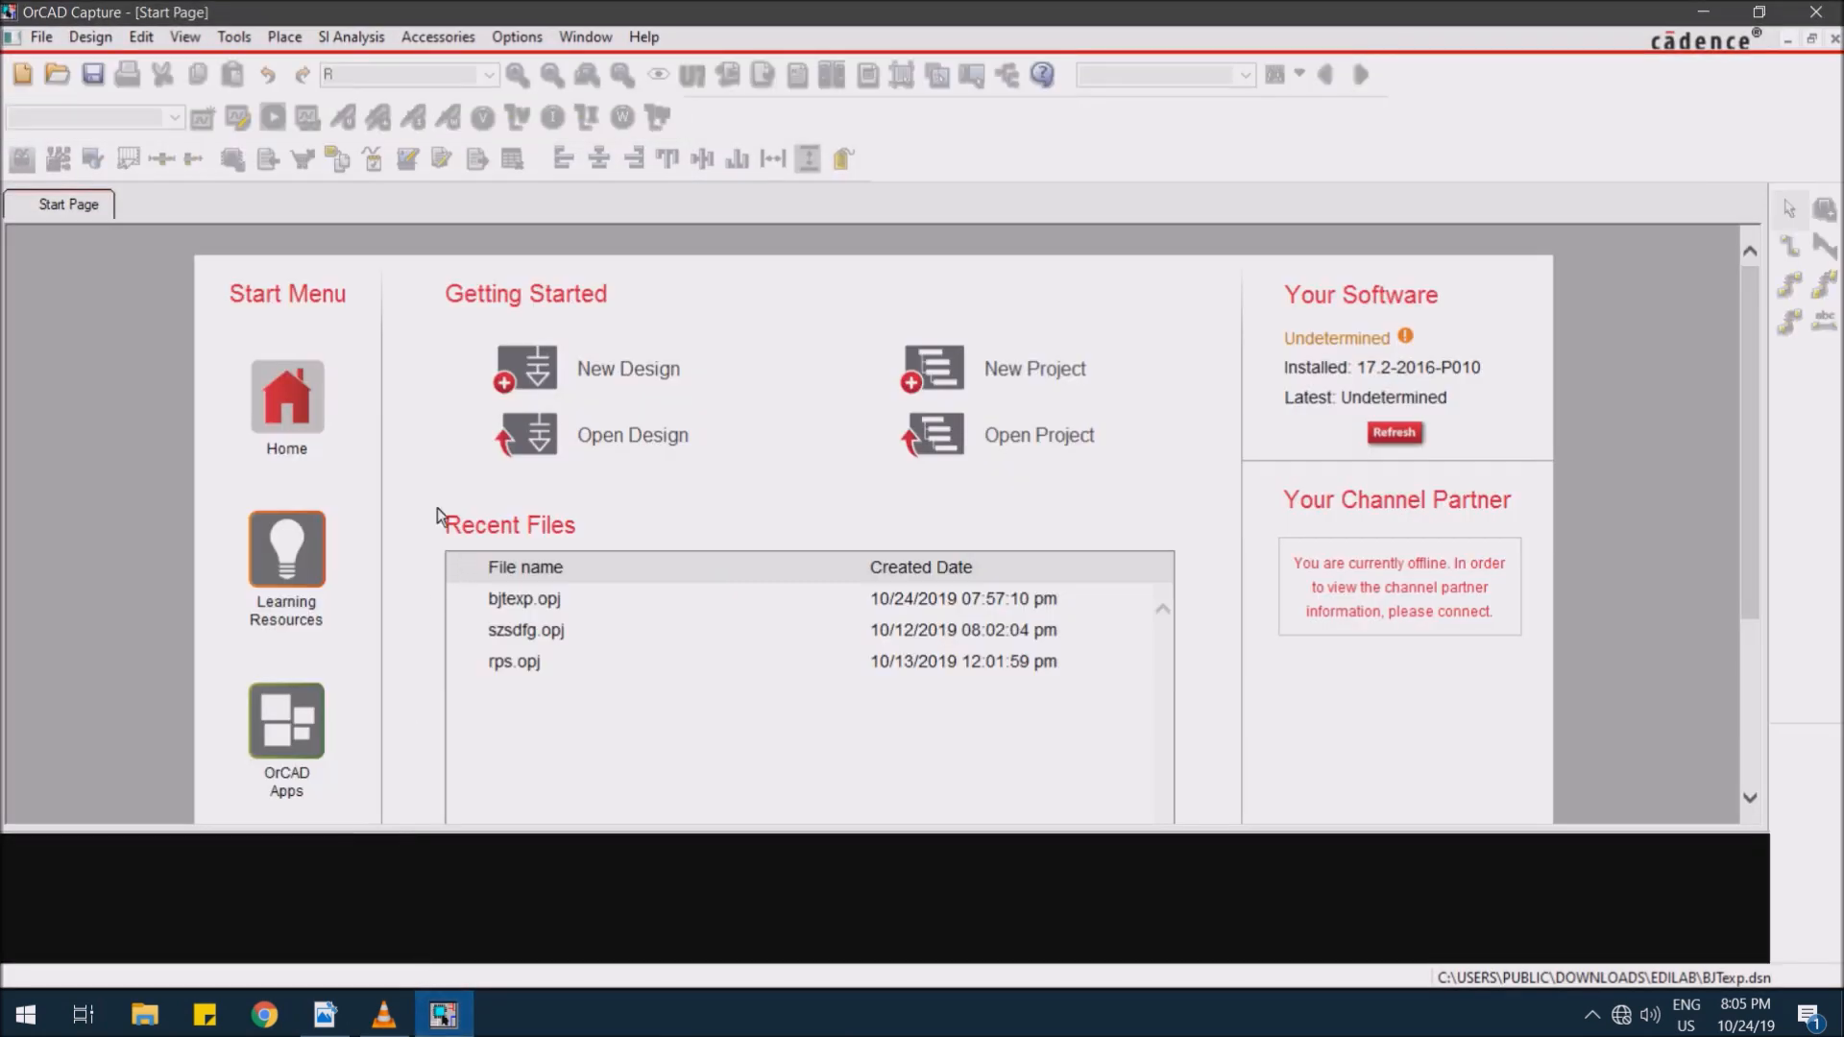
click(41, 36)
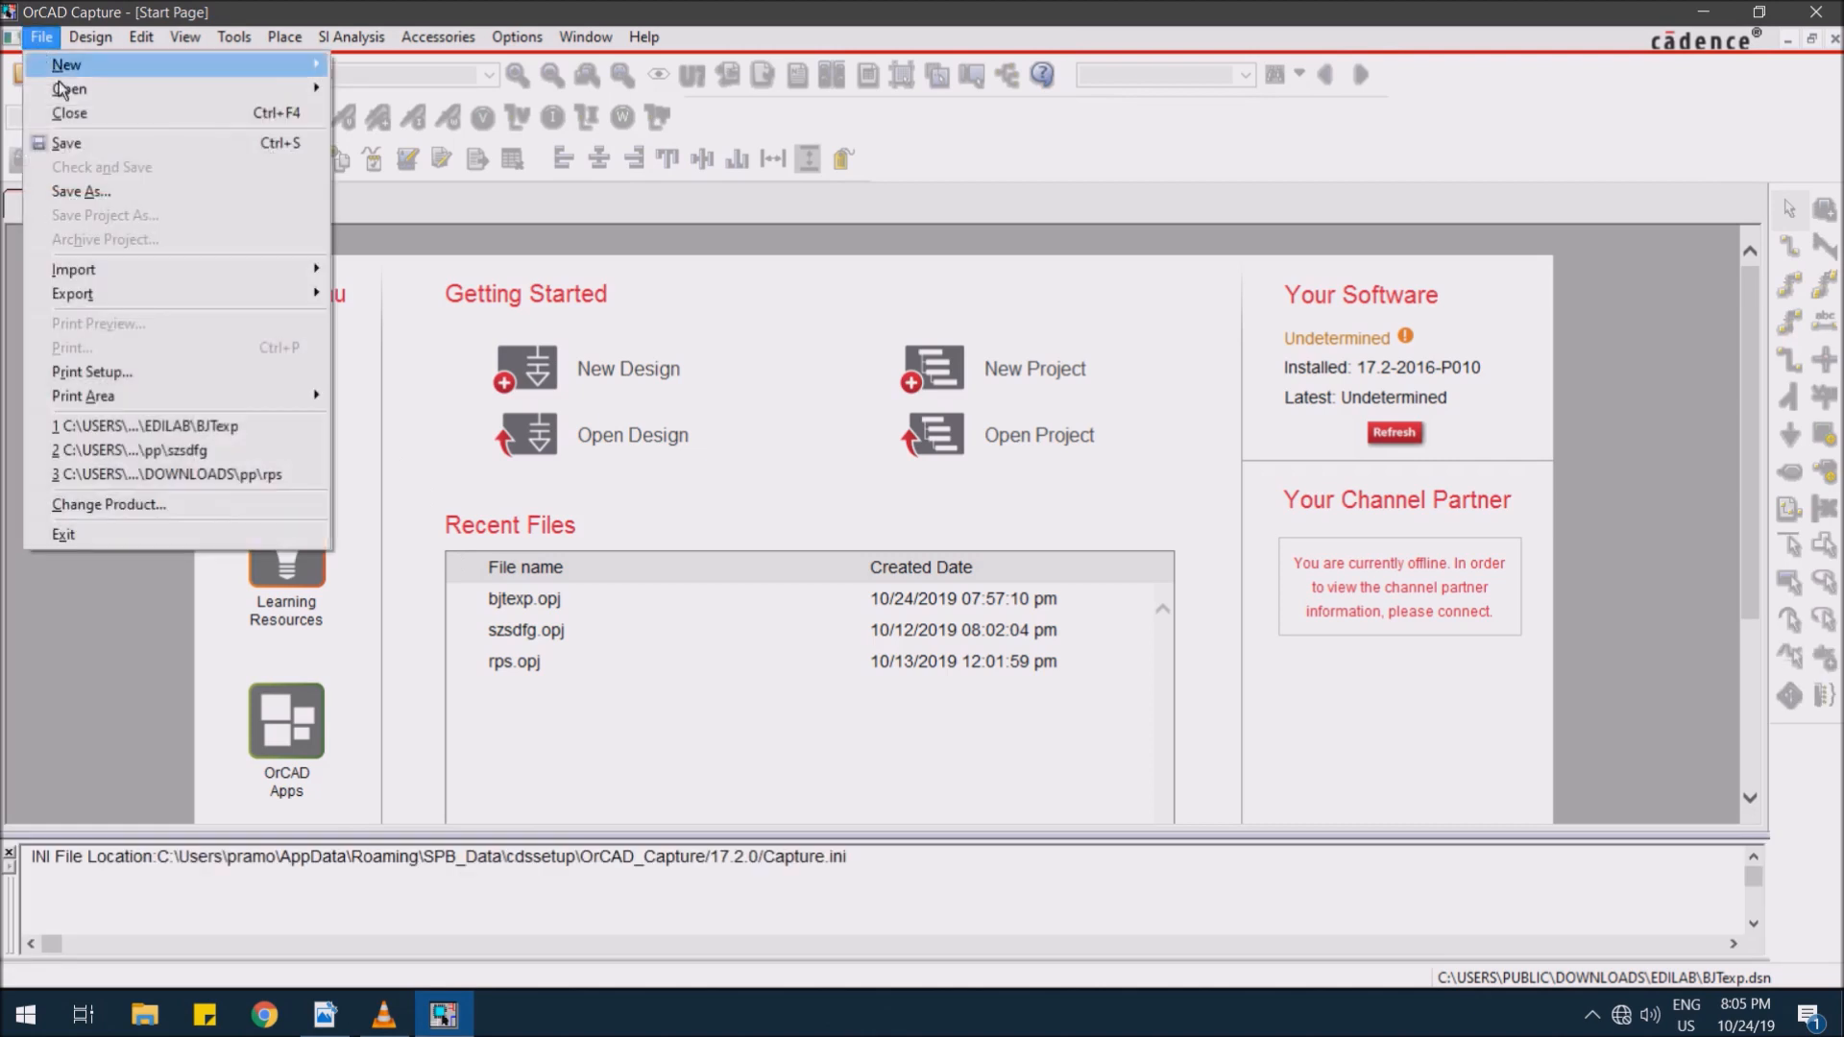
mouse_move(73, 71)
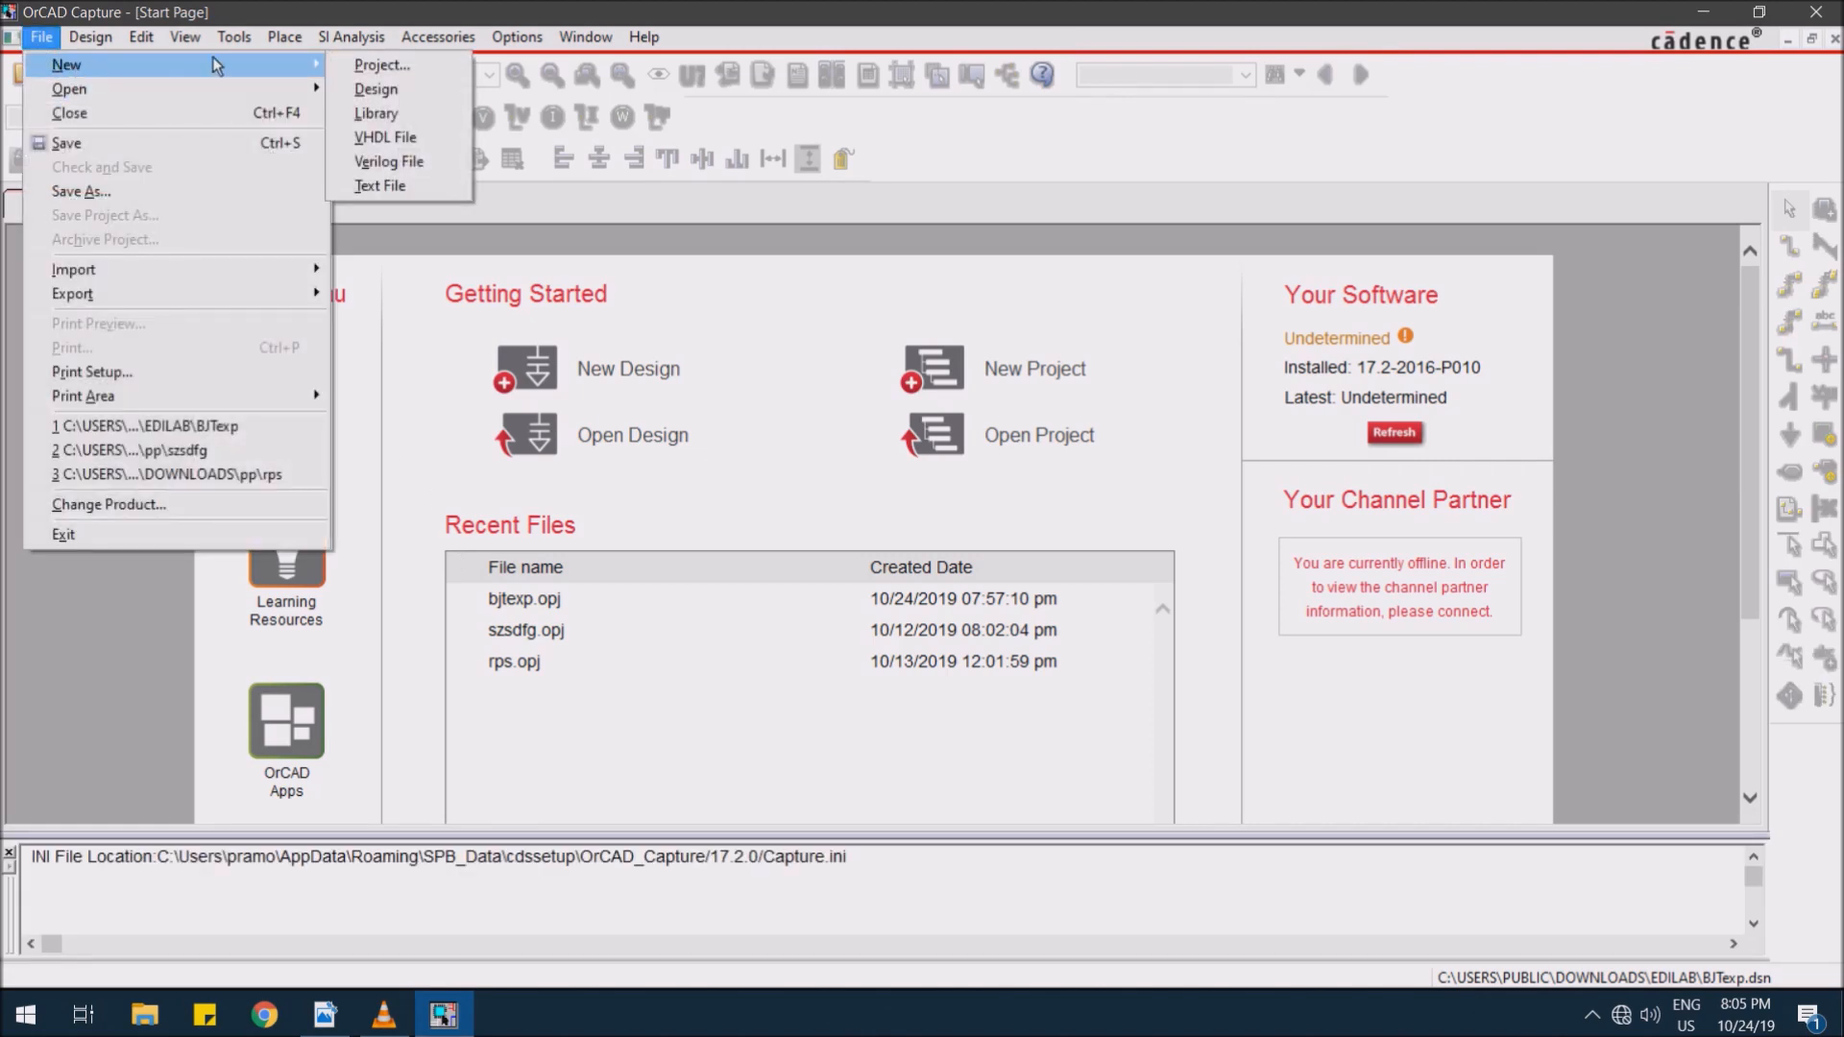
click(380, 67)
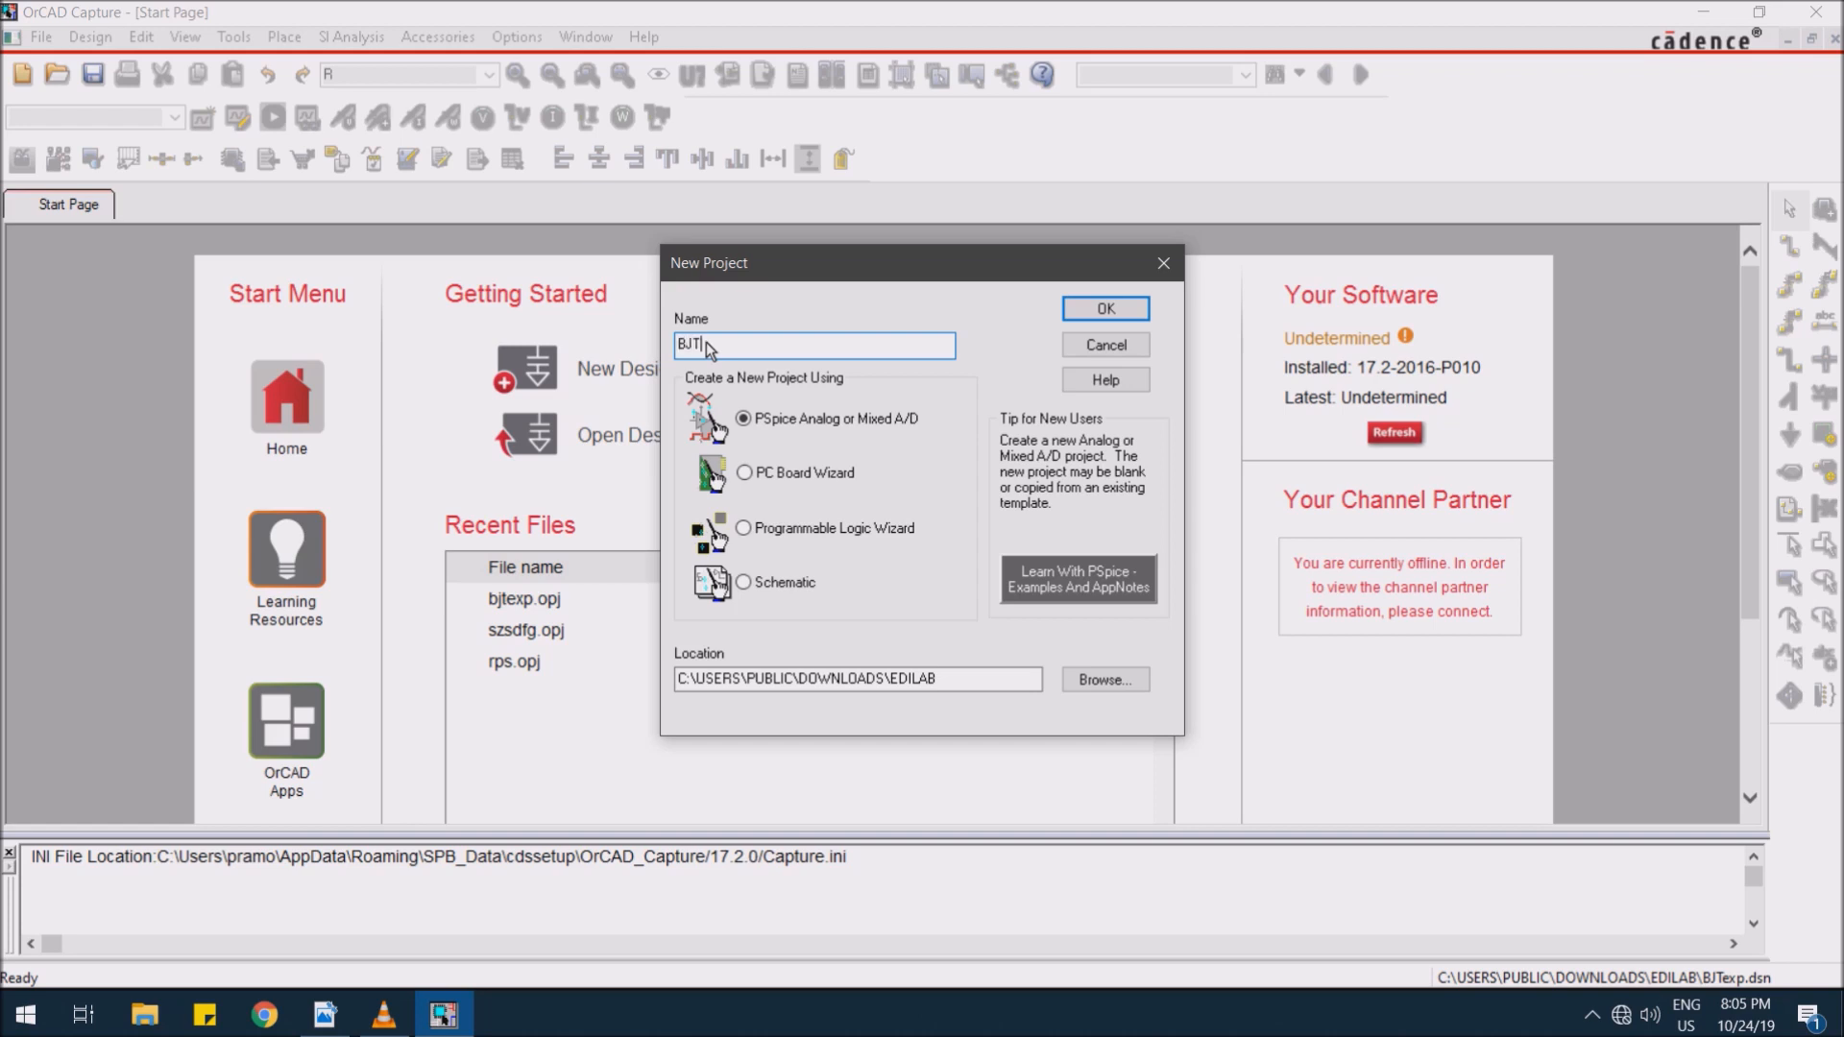
- Create a blank PSpice Analog or Mixed A/D project named BJTexp in the C:\USERS\PUBLIC\DOWNLOADS\EDILAB folder
text(exp)
click(823, 430)
click(1105, 680)
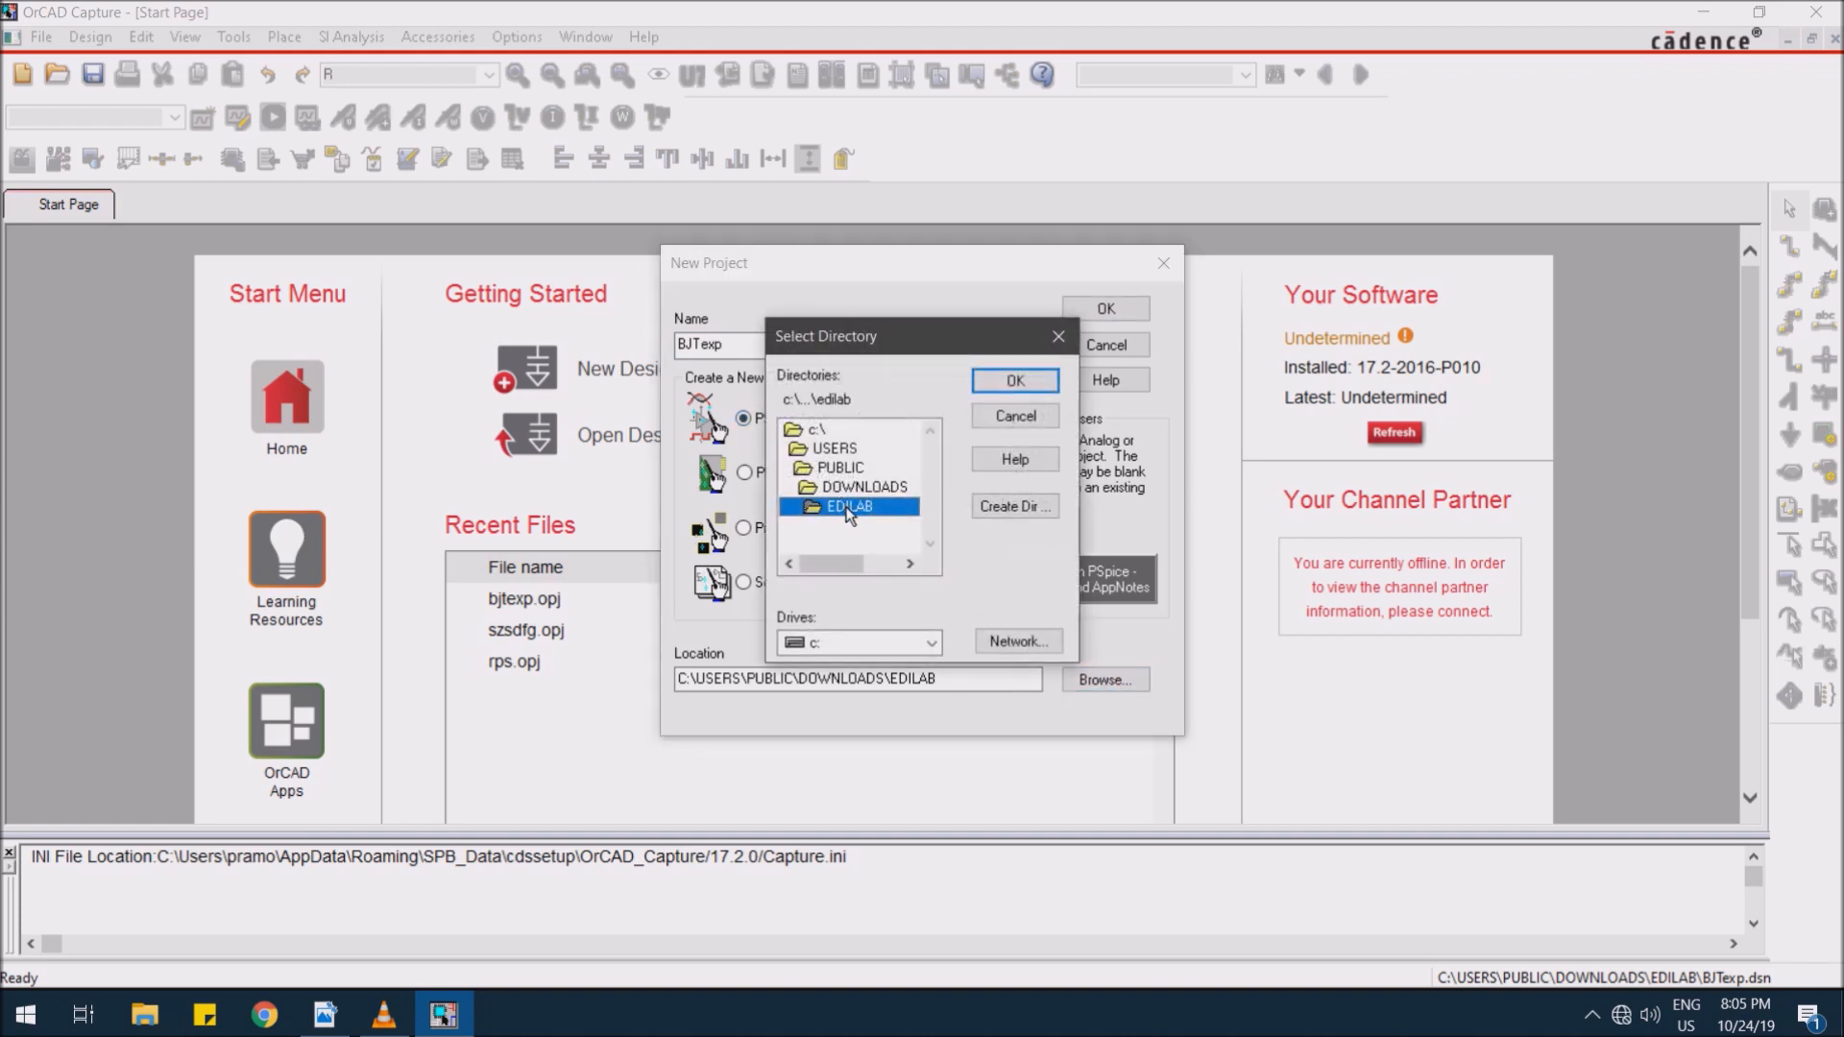
click(1000, 384)
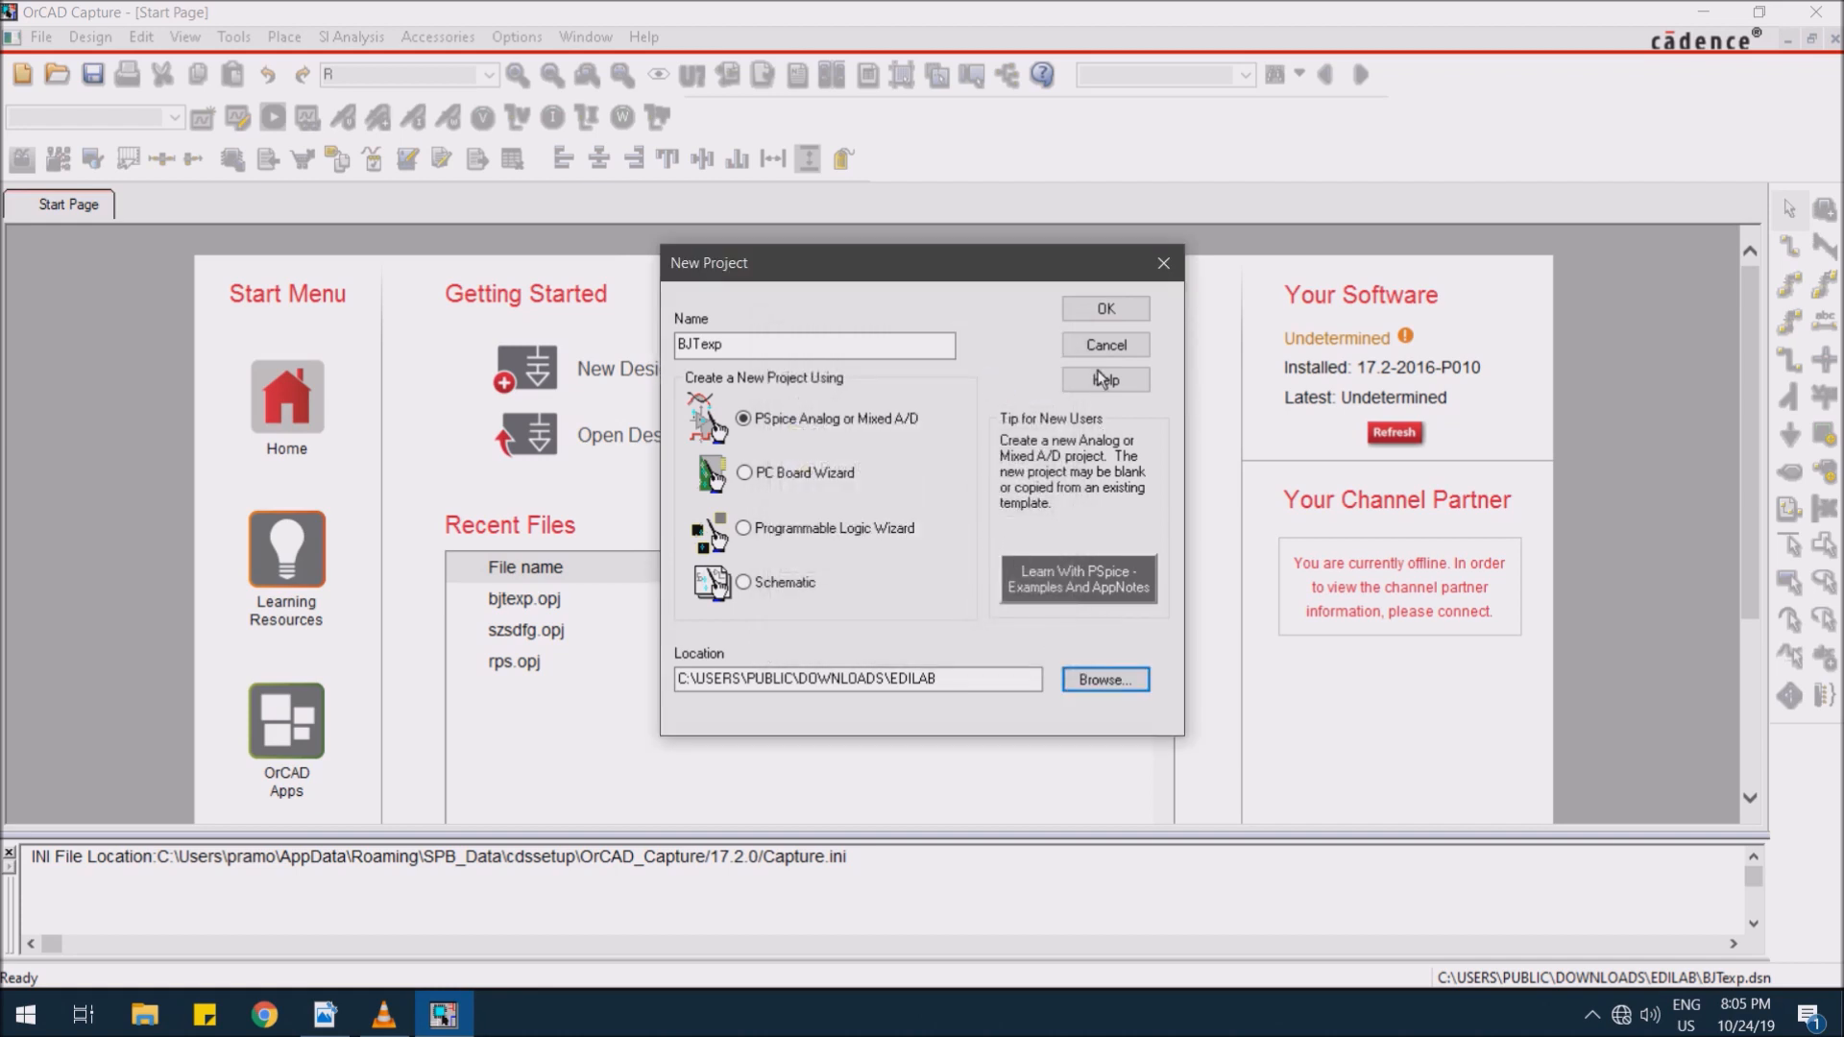
click(1084, 311)
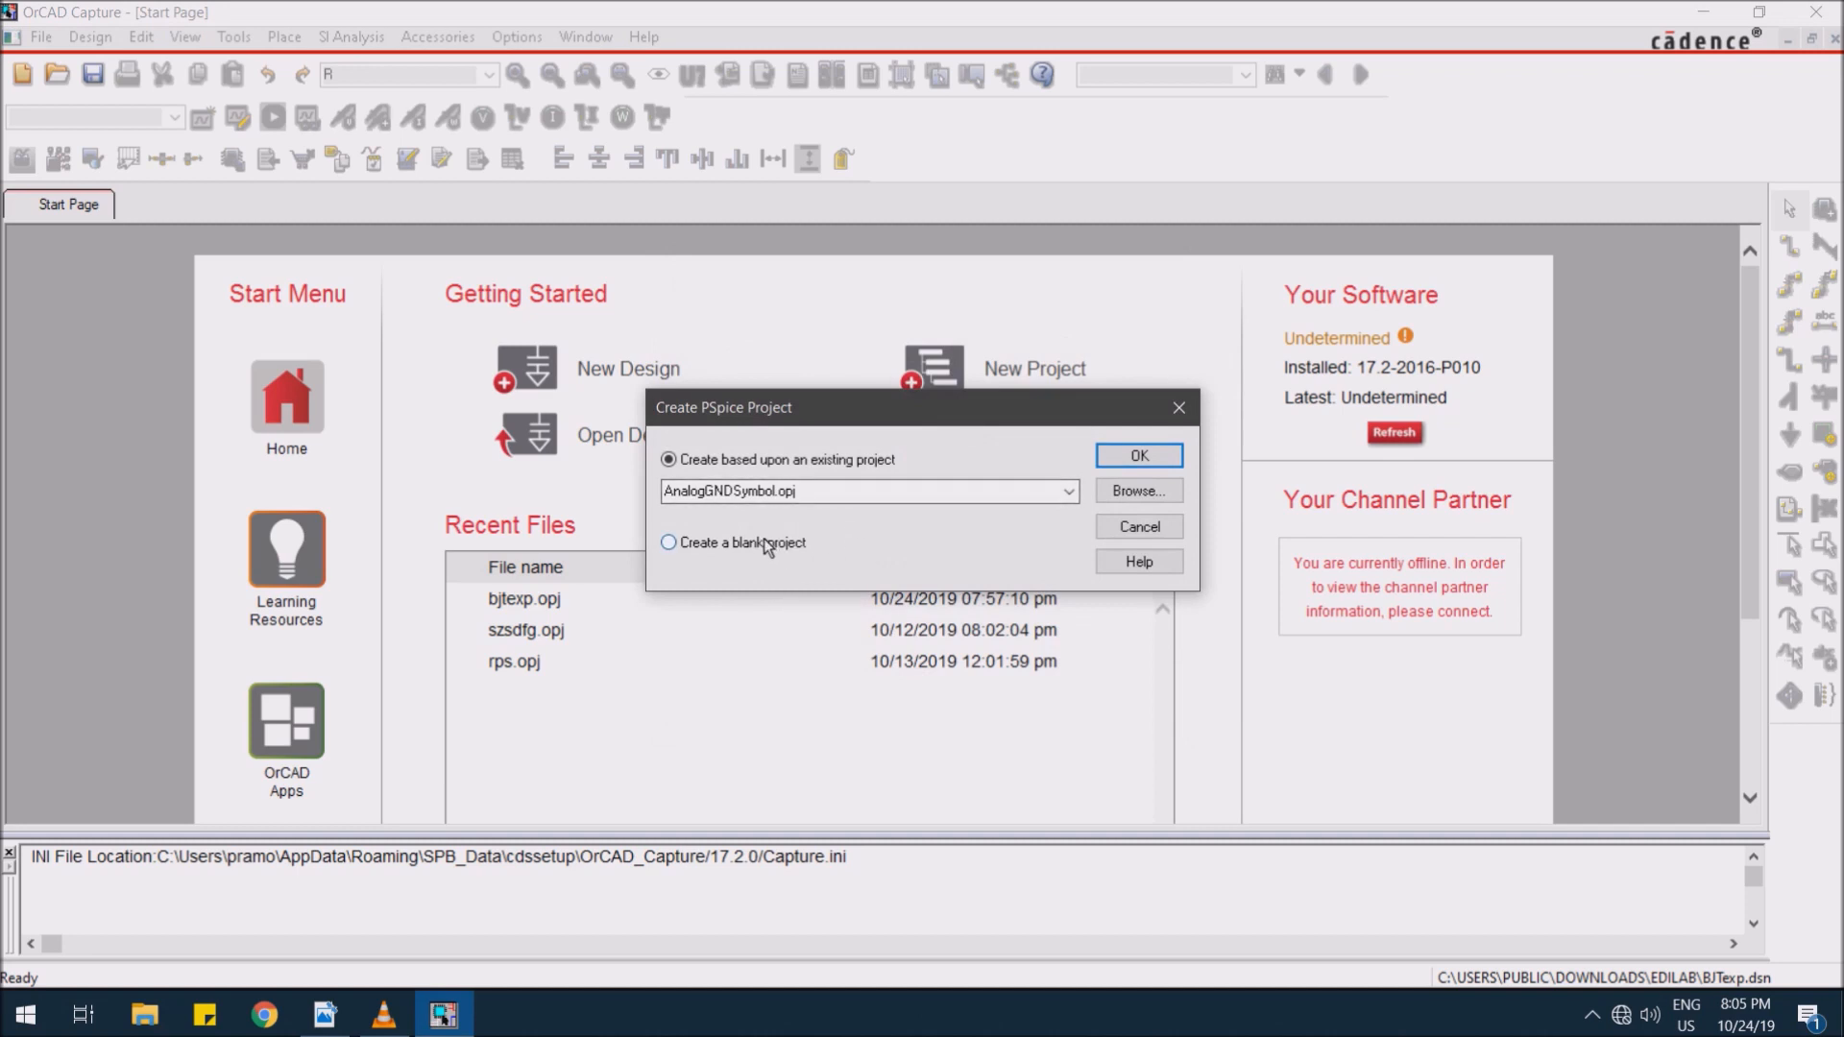
click(765, 539)
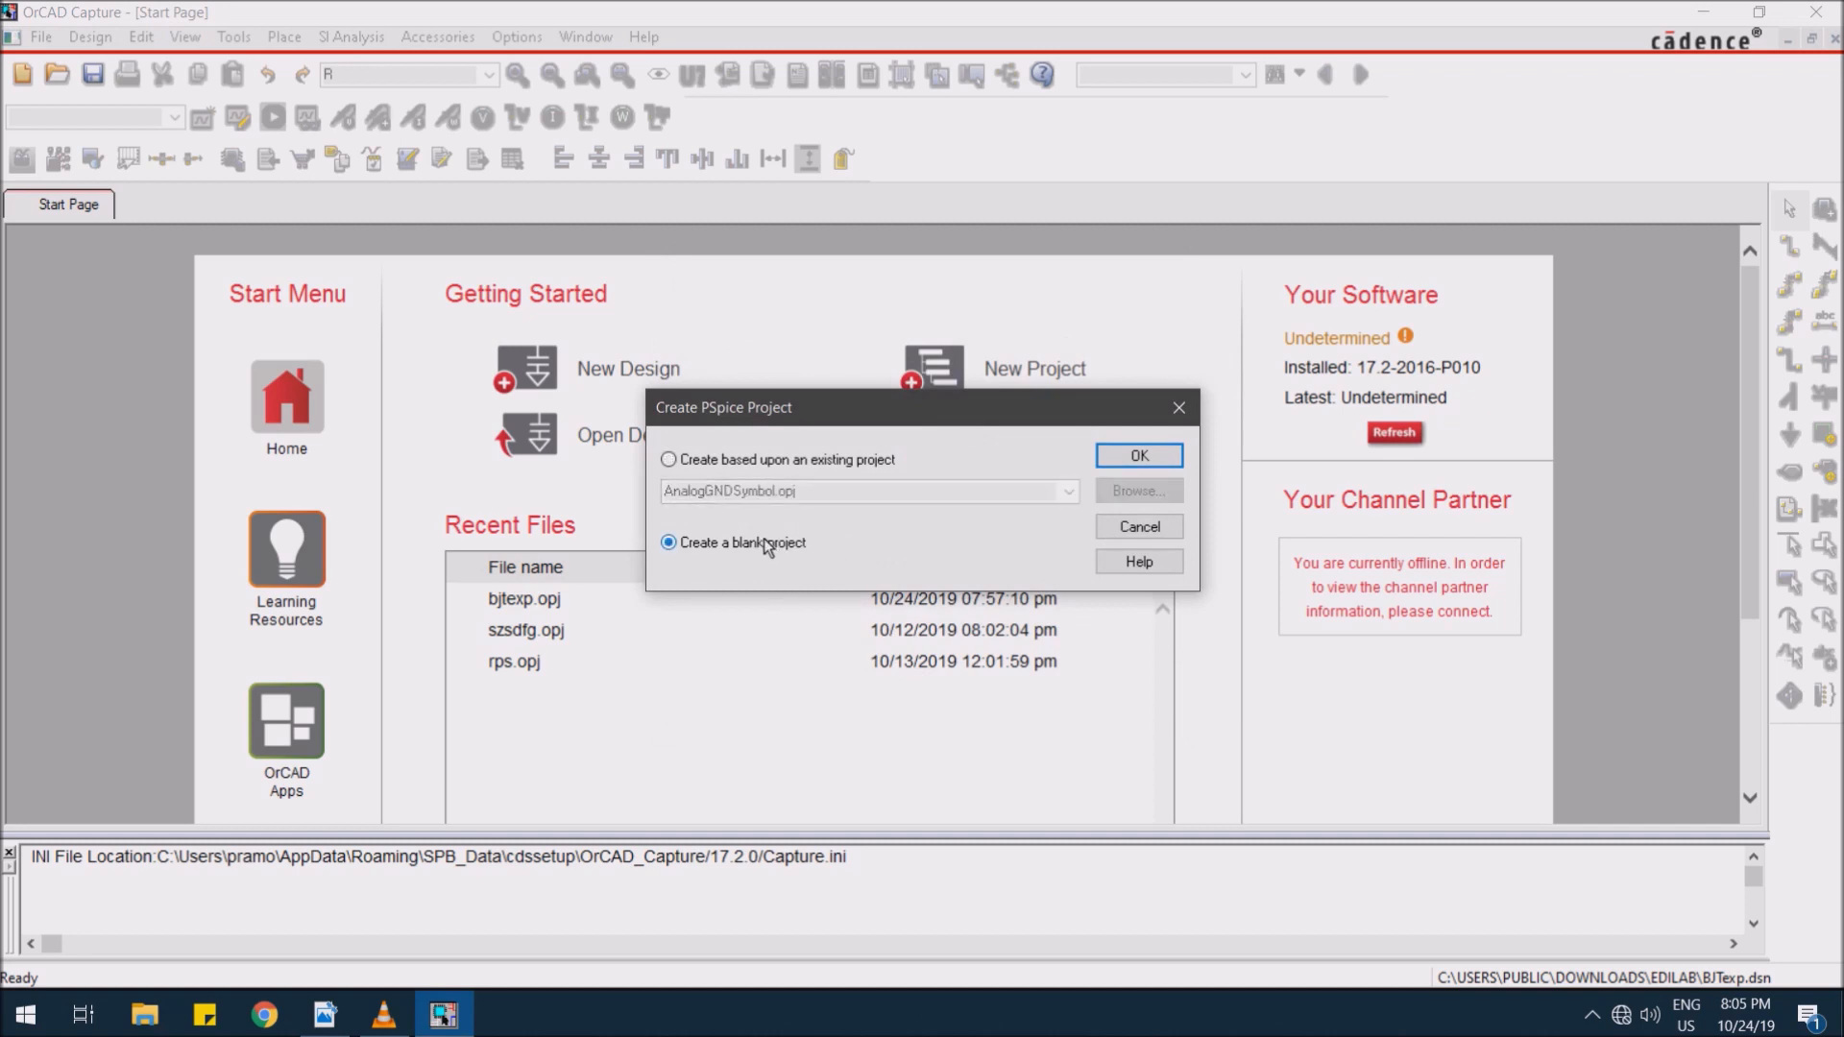
click(1143, 459)
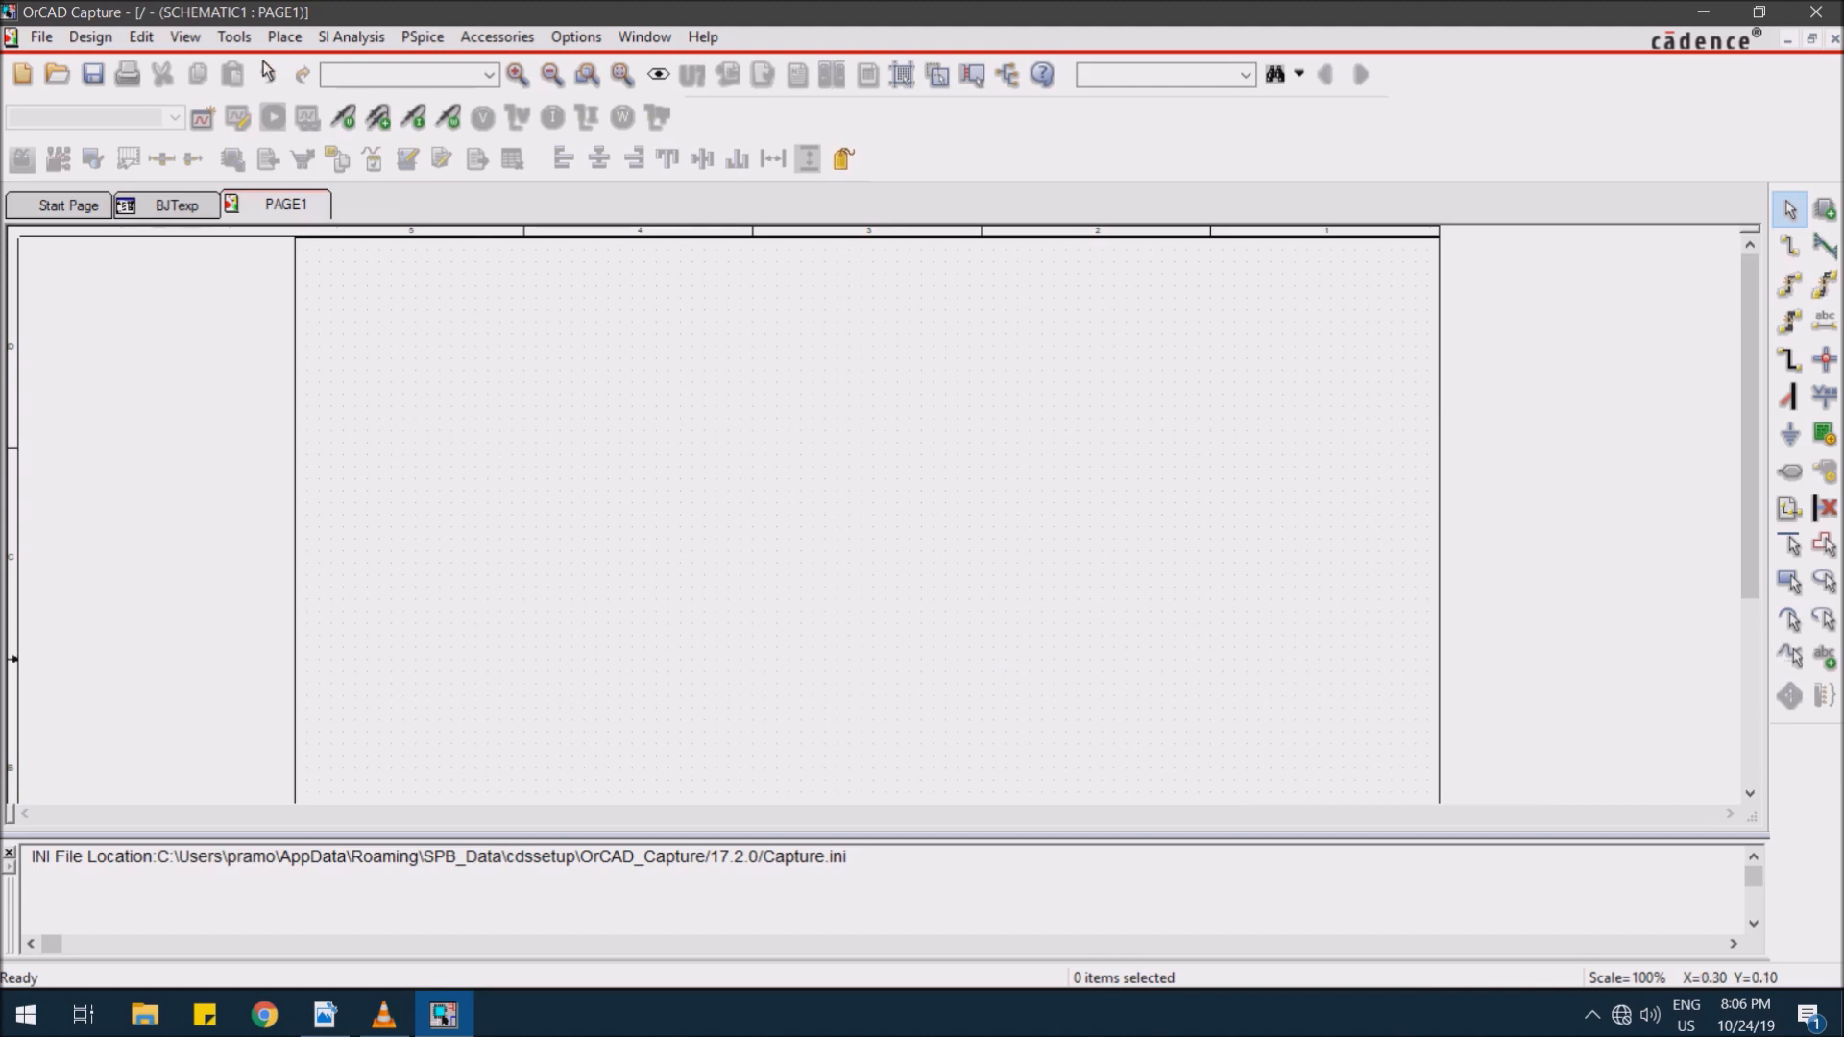
- Place one Q2N2222 bipolar transistor near the middle of the upper part of the blank schematic page
click(290, 40)
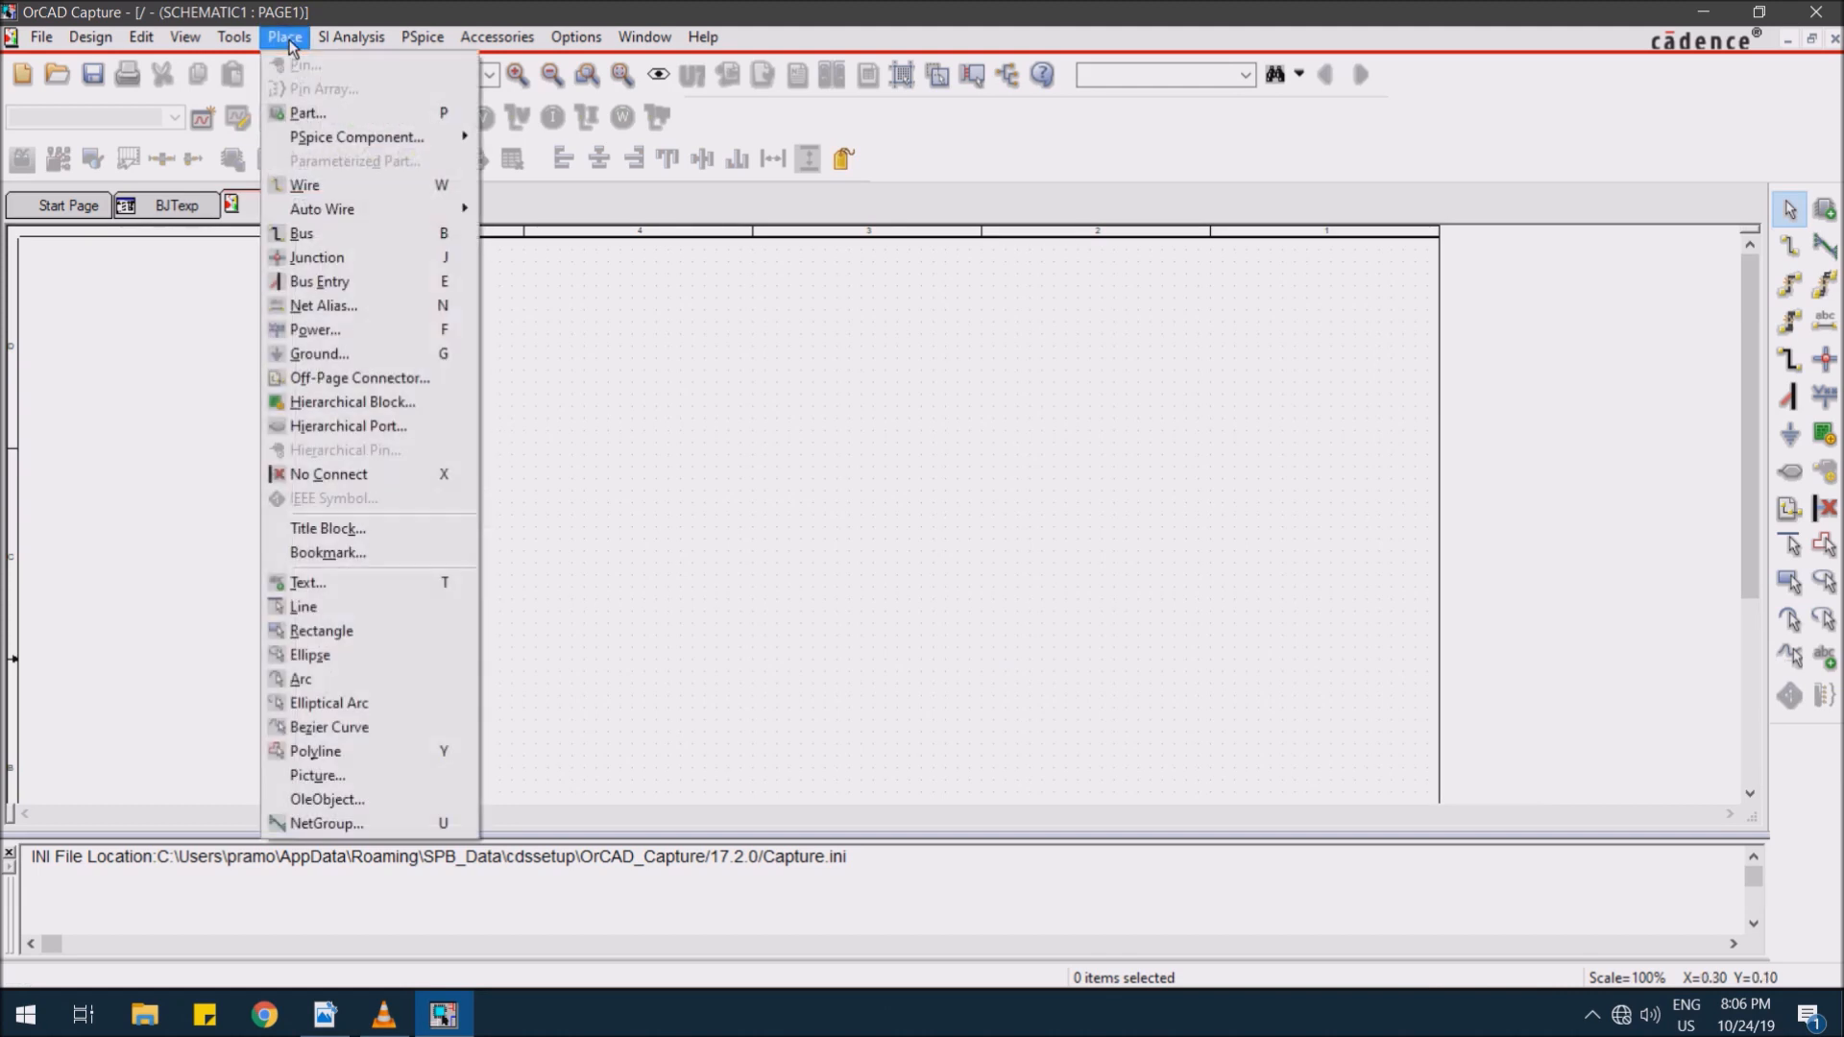
click(324, 117)
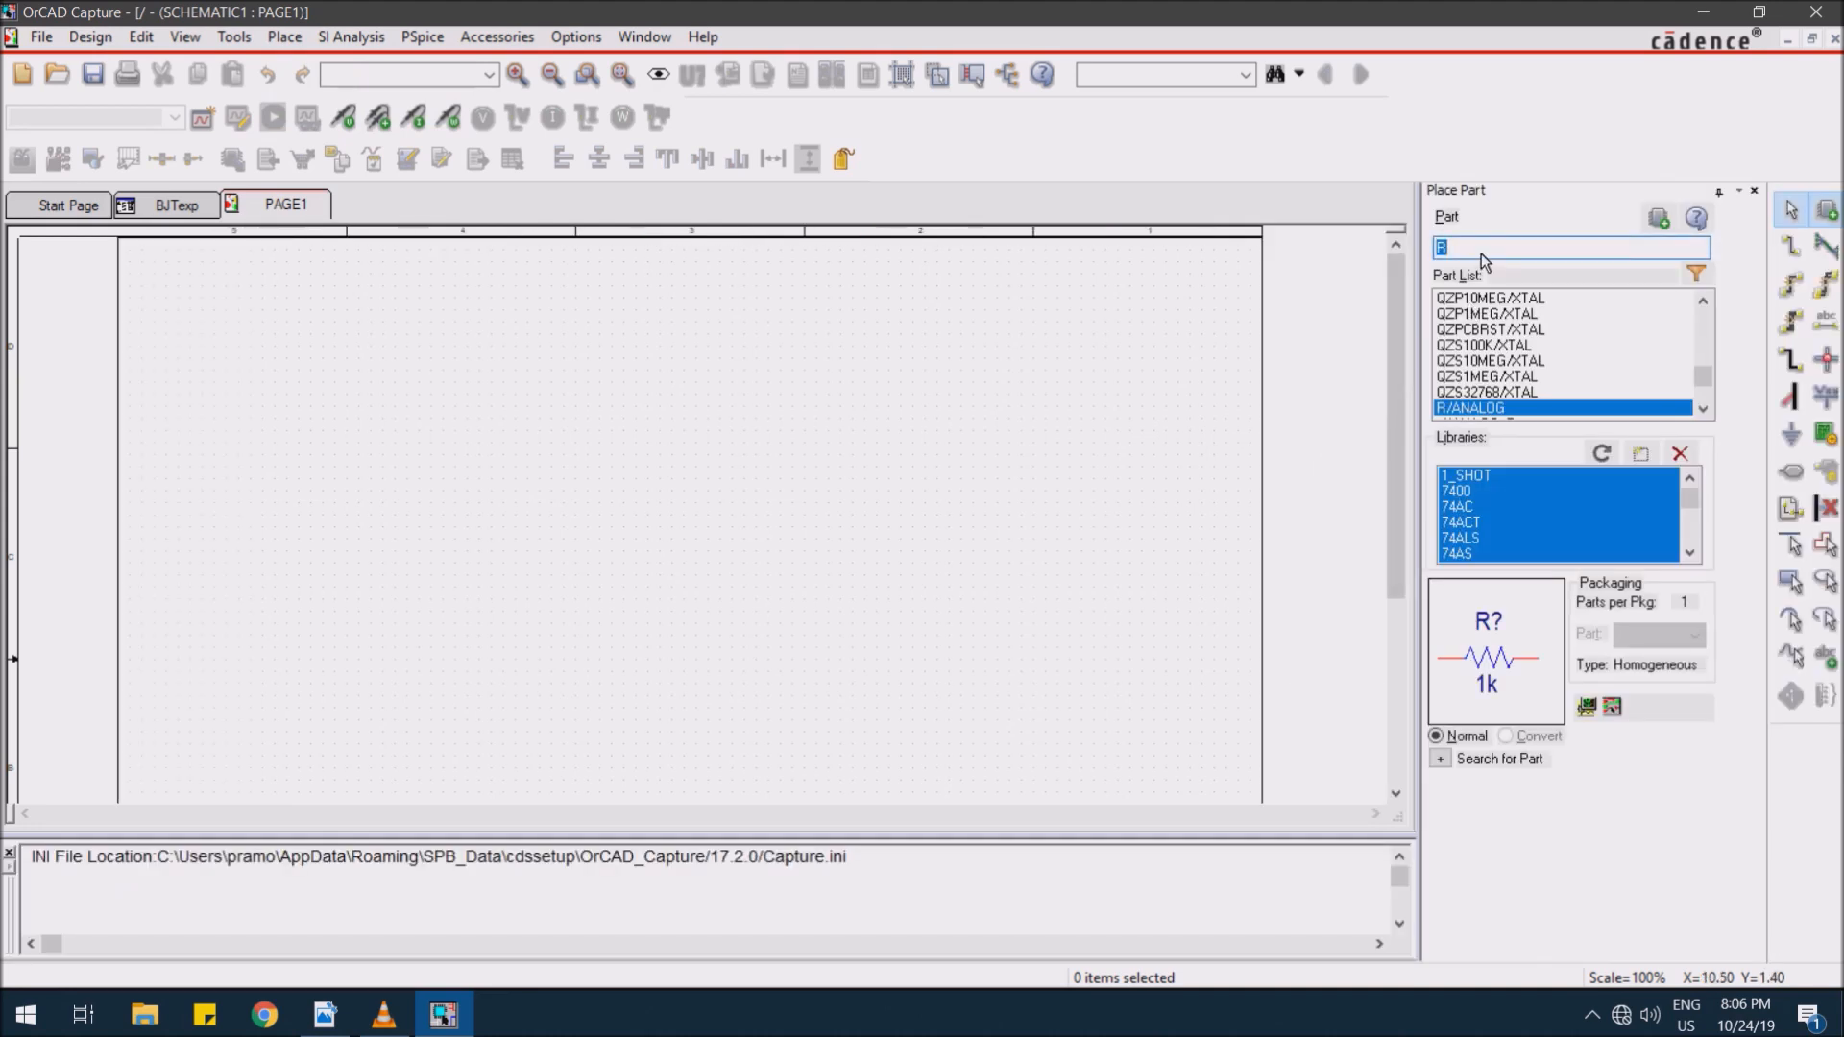
double_click(1463, 248)
text(q)
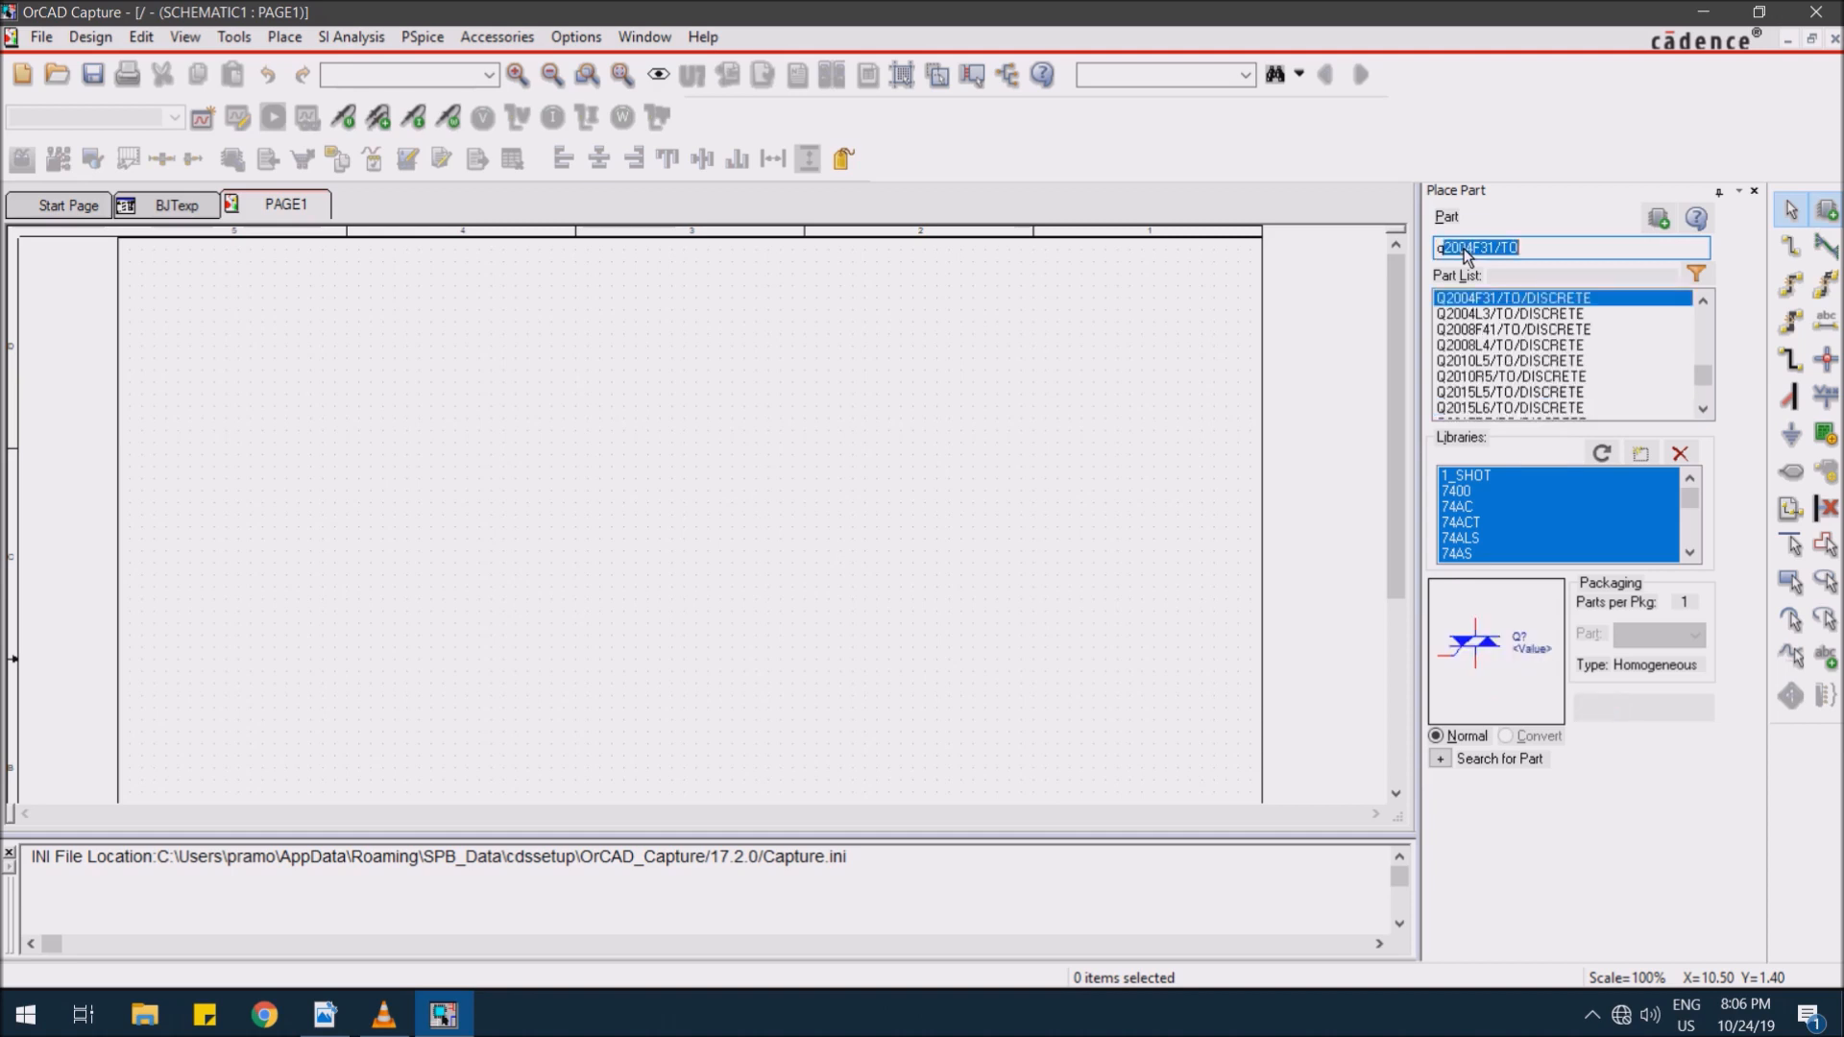
key(BackSpace)
key(BackSpace)
text(q2N)
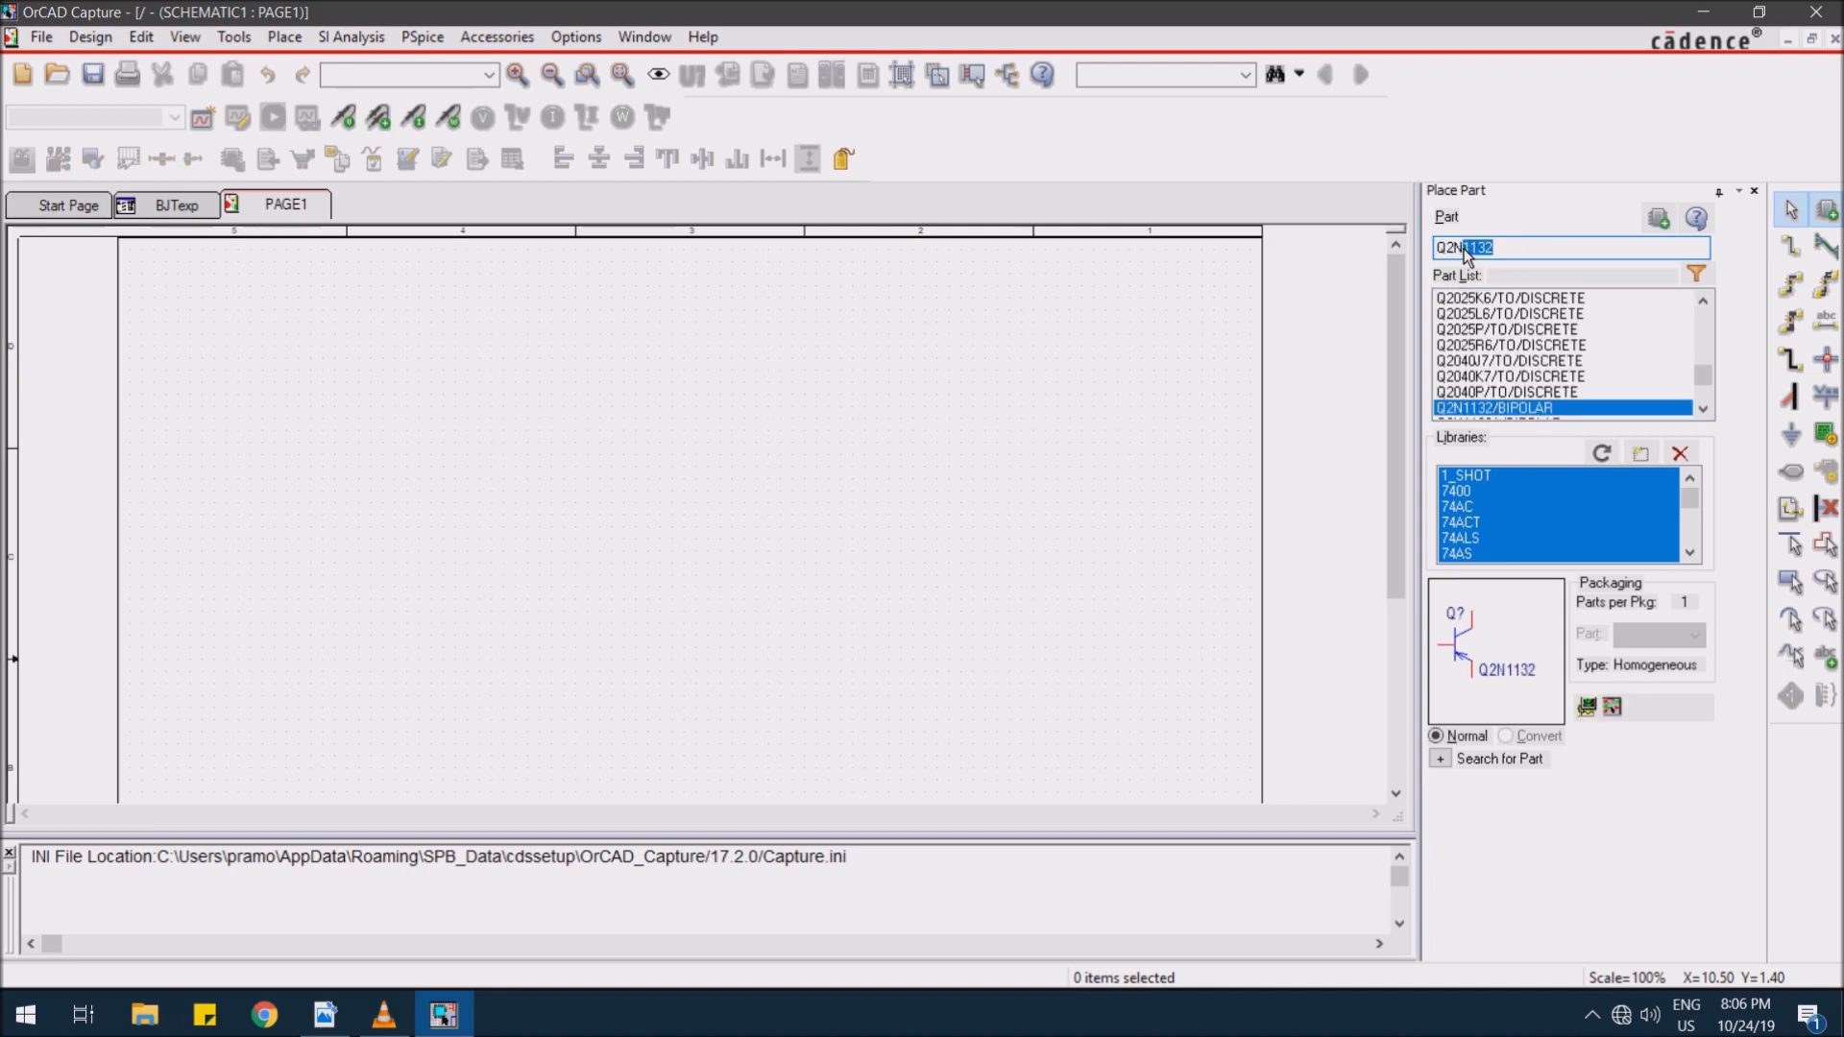
text(2222)
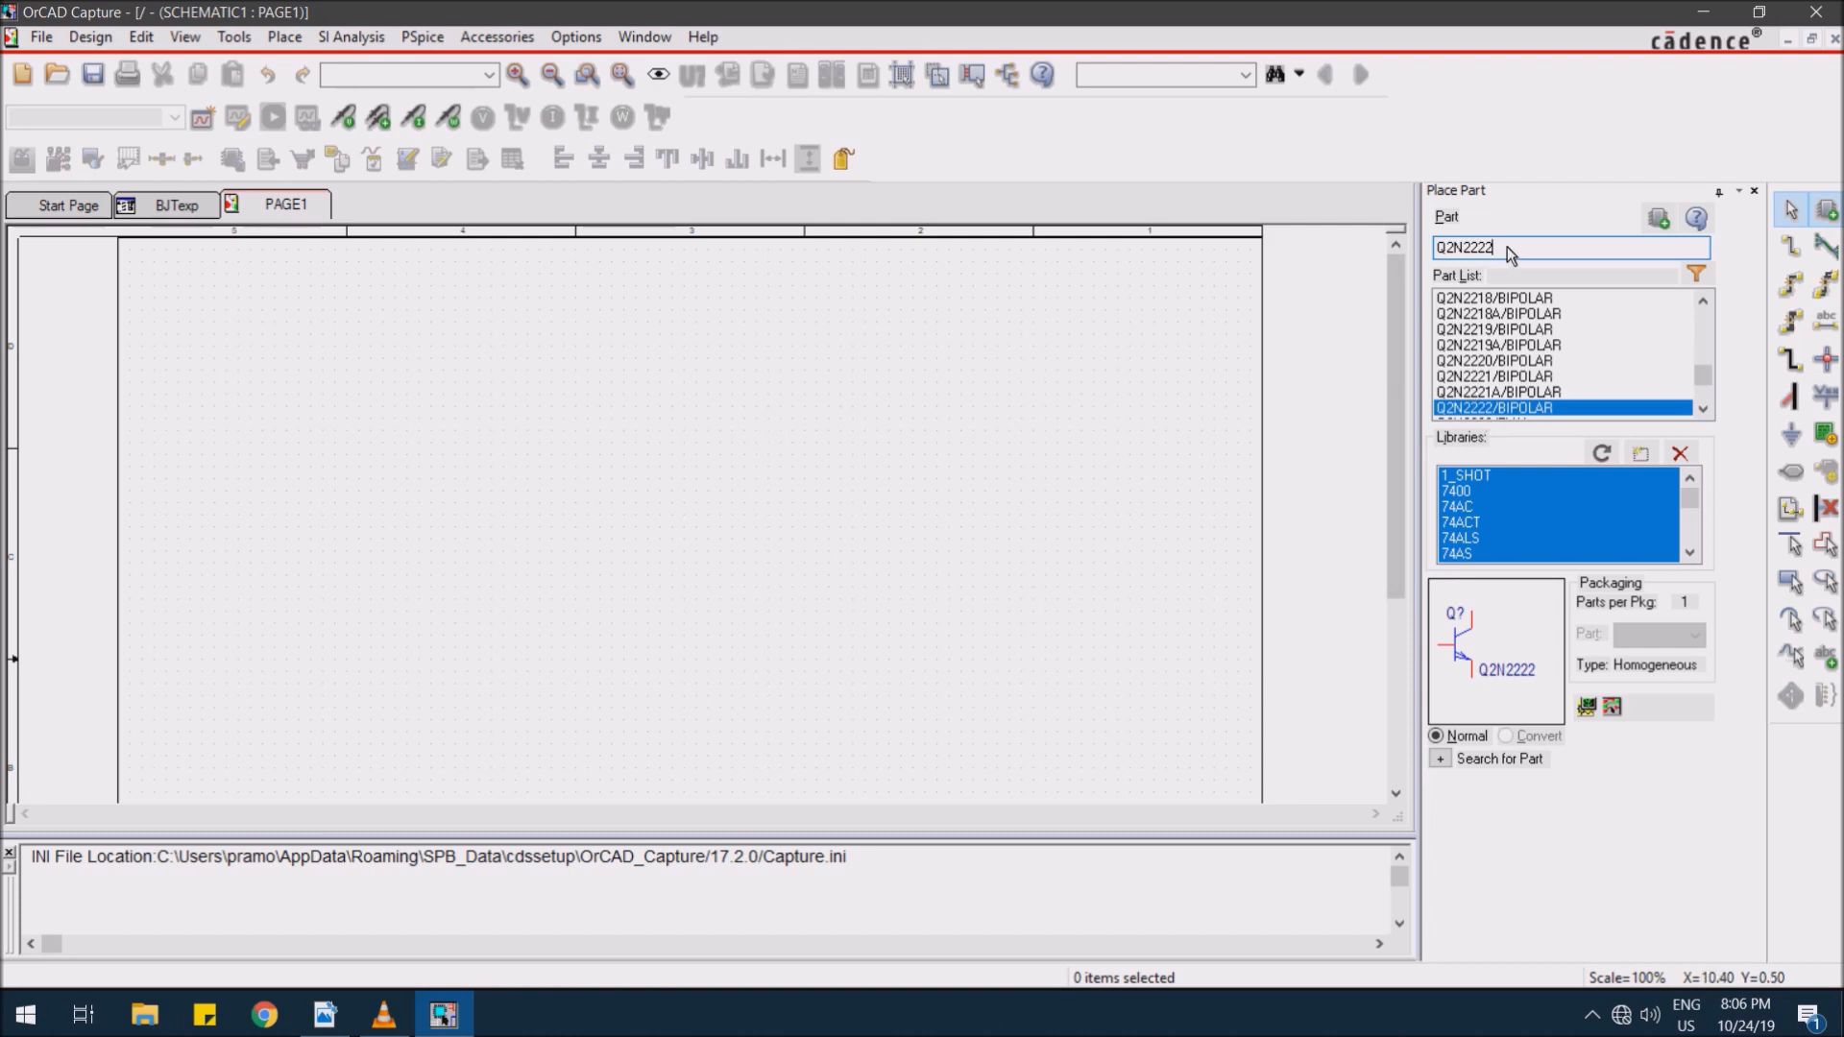
key(Return)
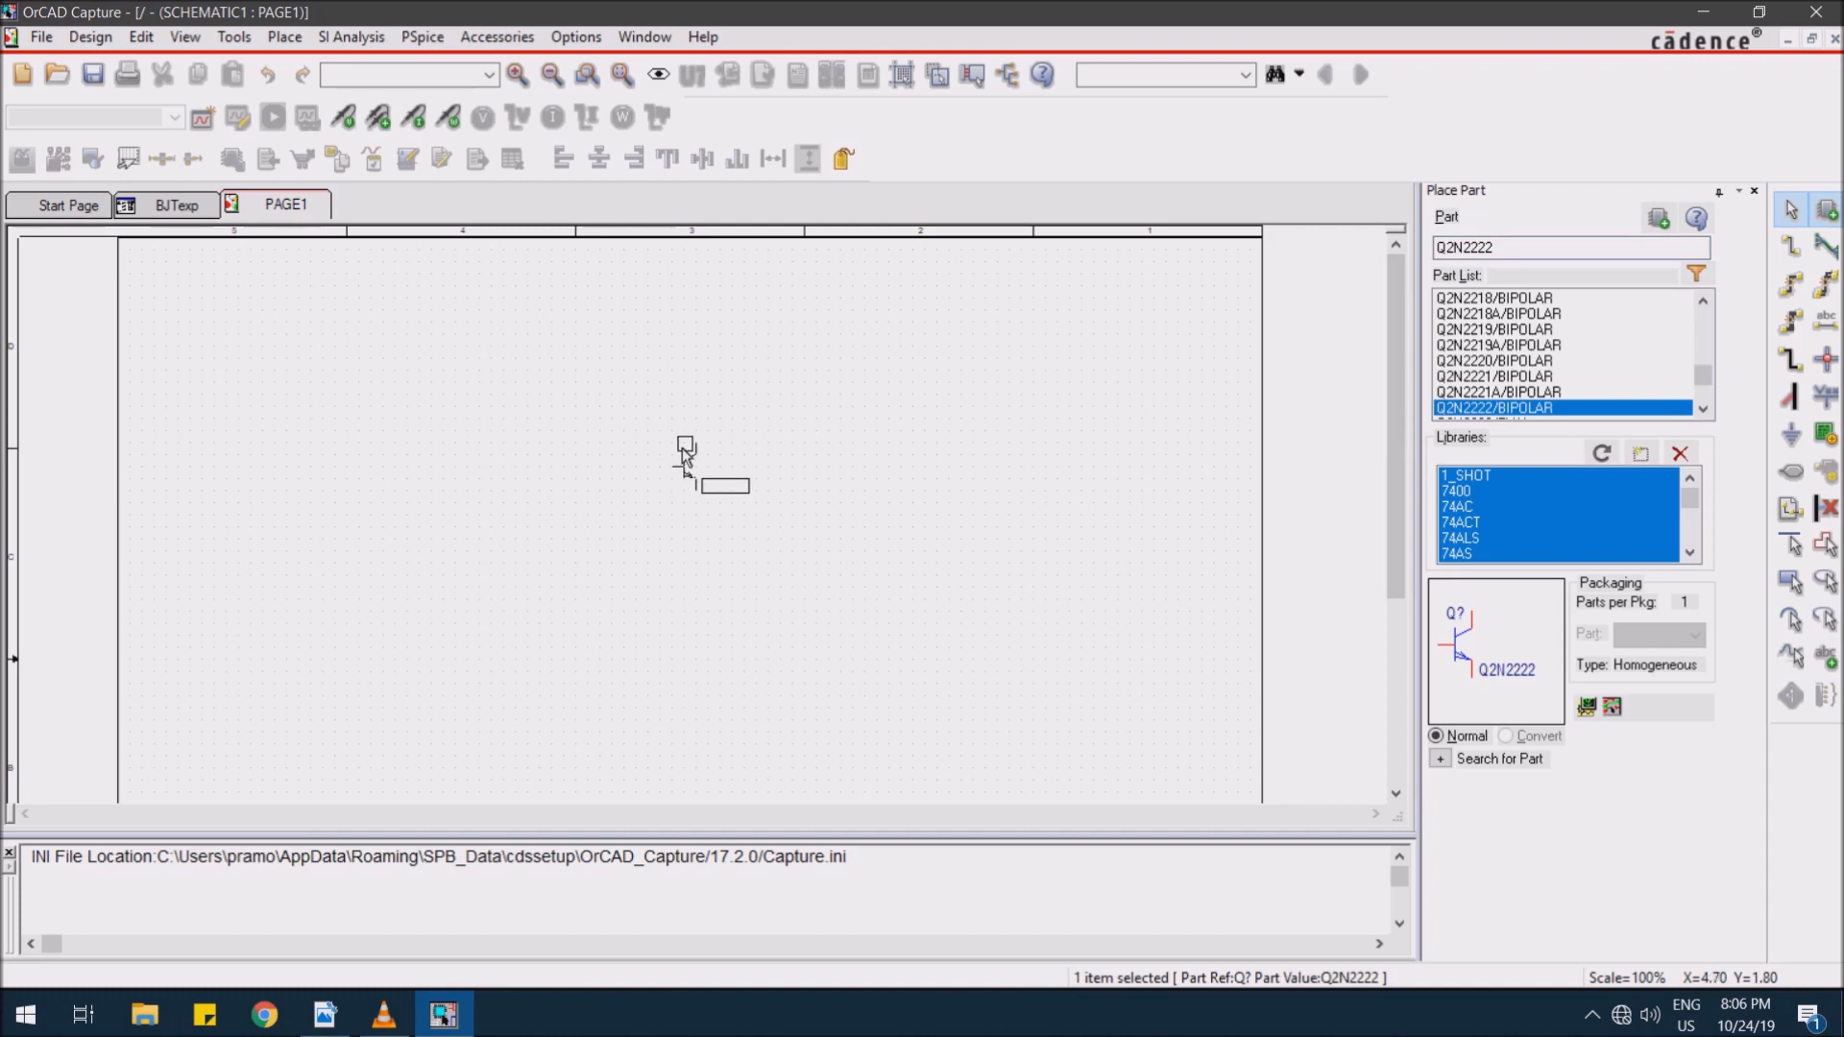
click(685, 451)
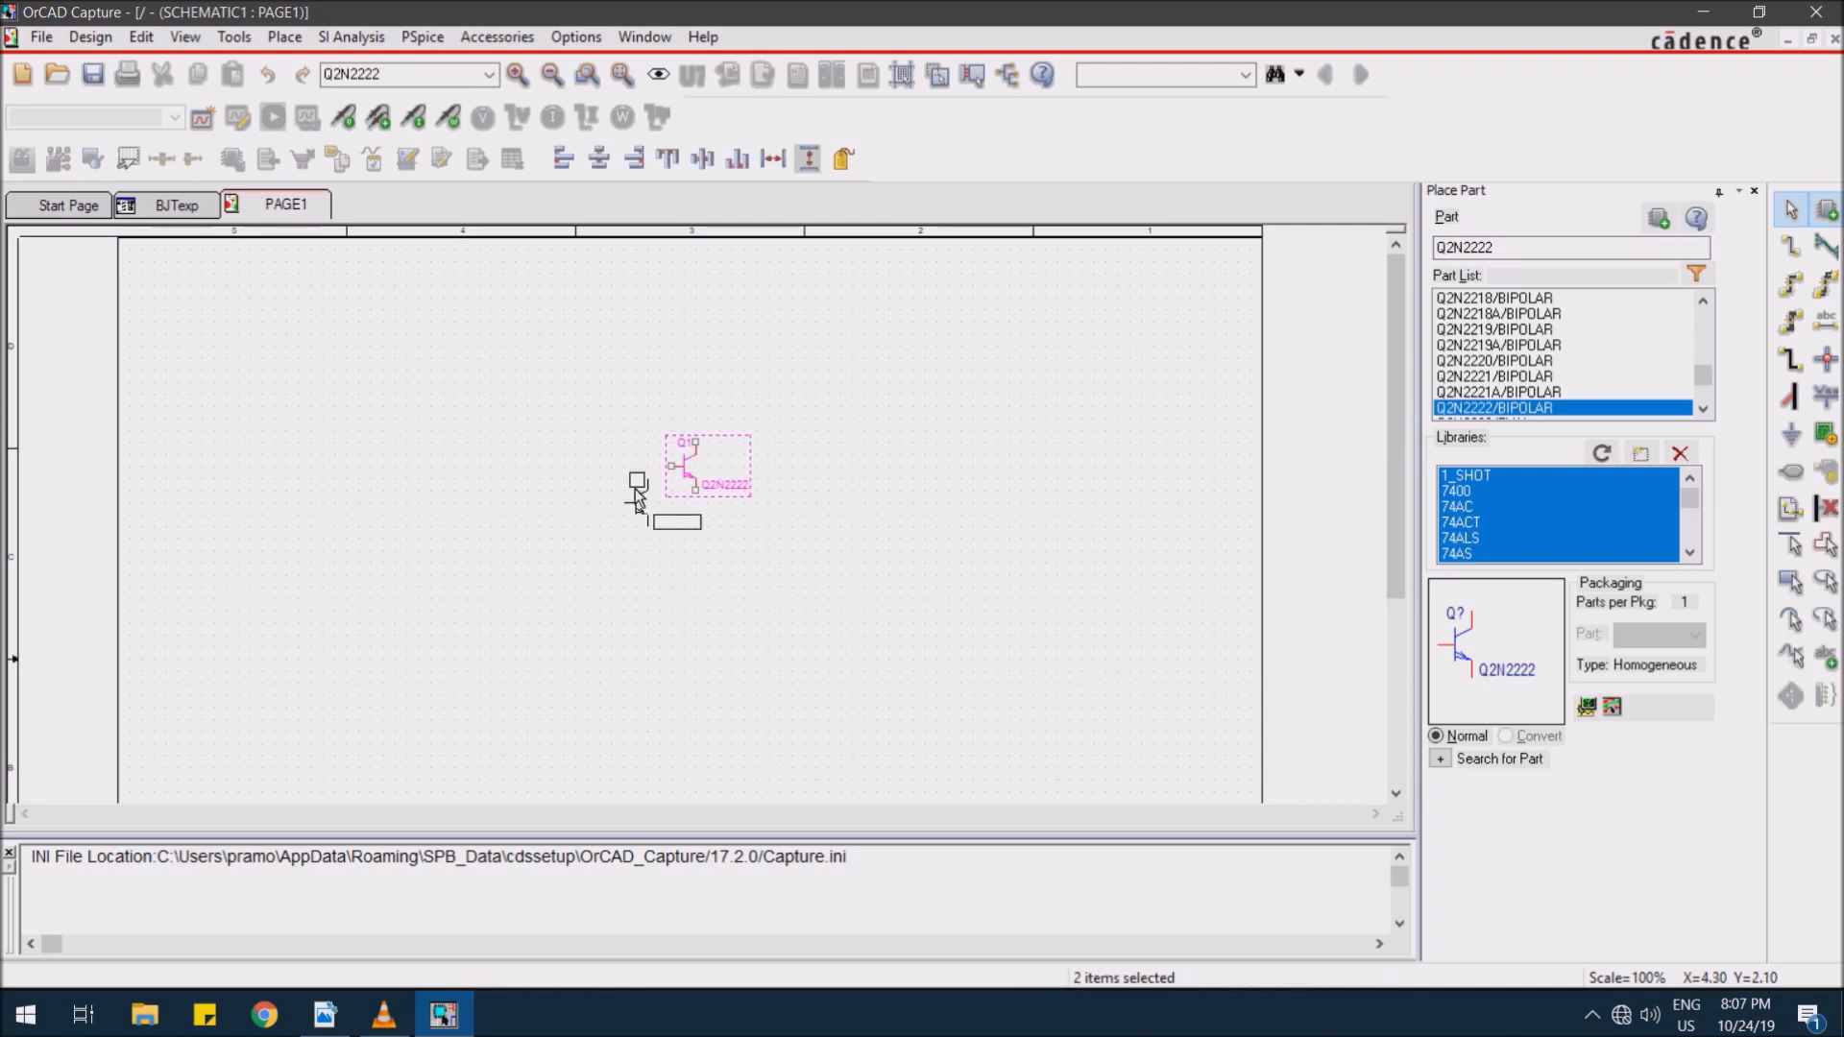
key(Escape)
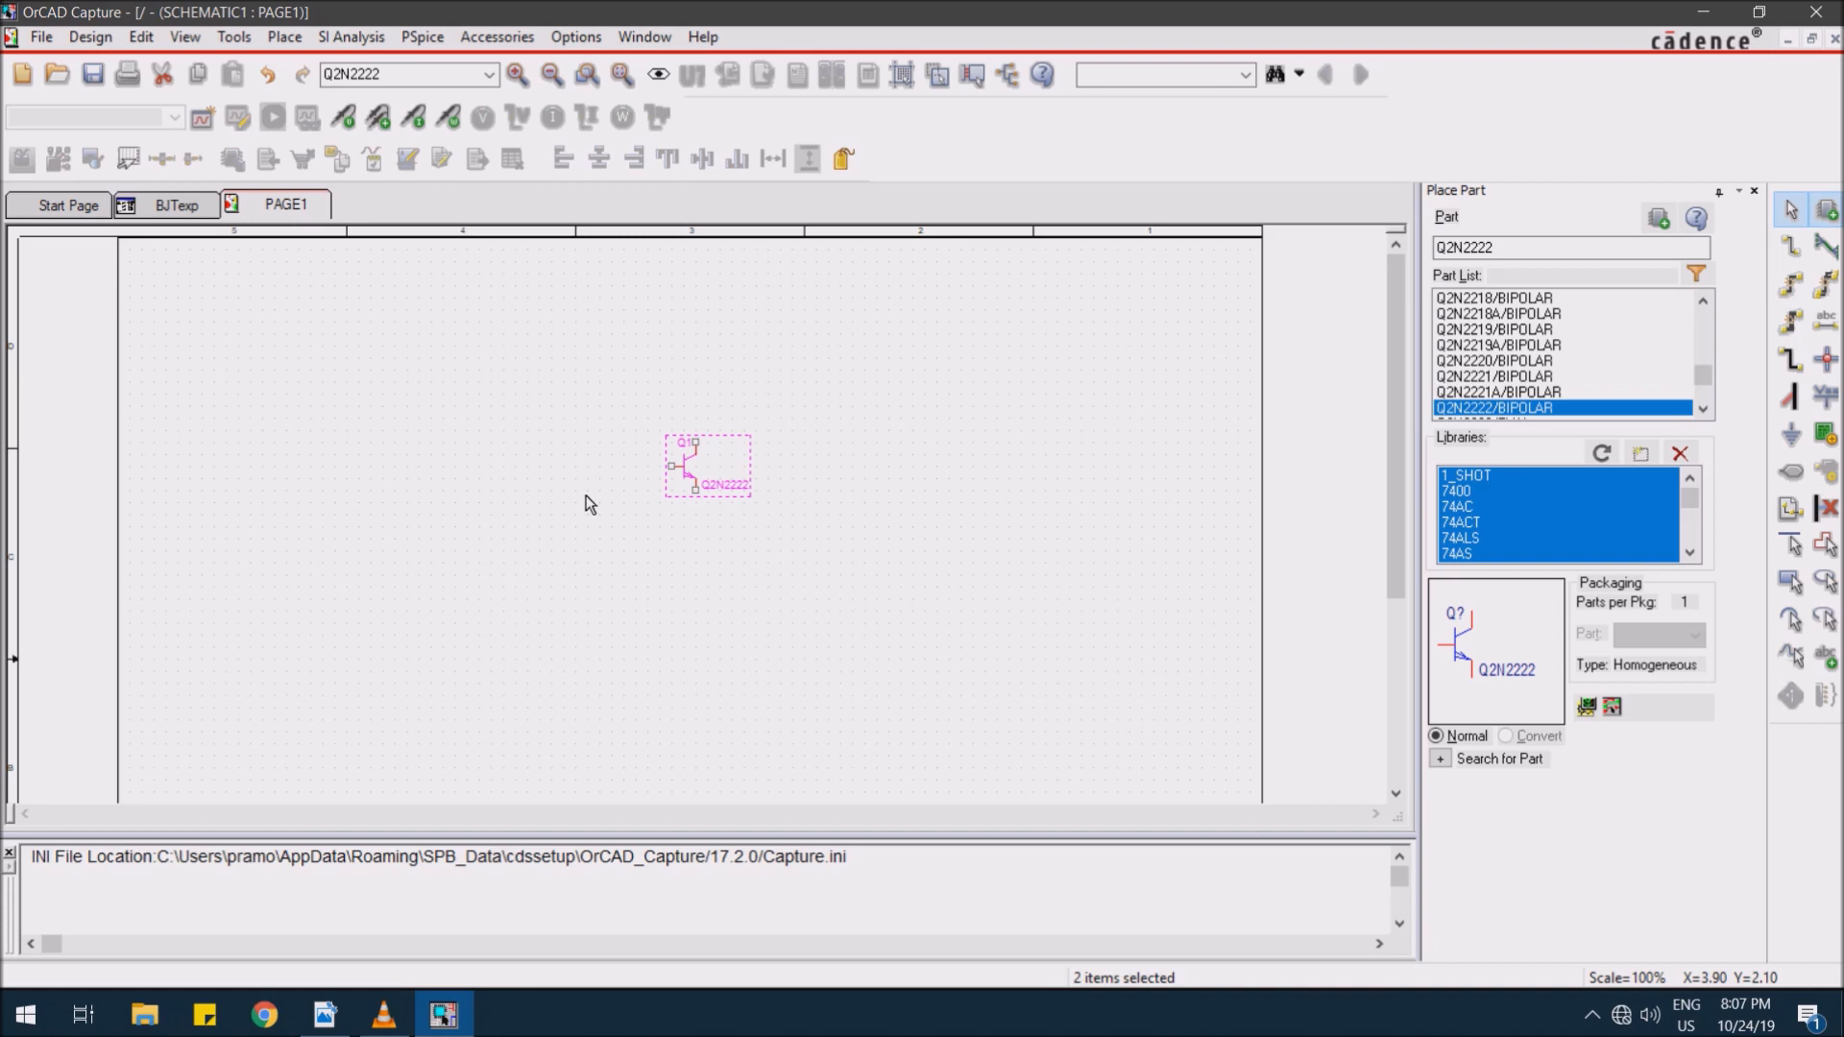
- Place two analog resistors (part R), one above and right of the transistor's collector and one left of its base, level with it
ctrl+scroll(586, 496, up, 1)
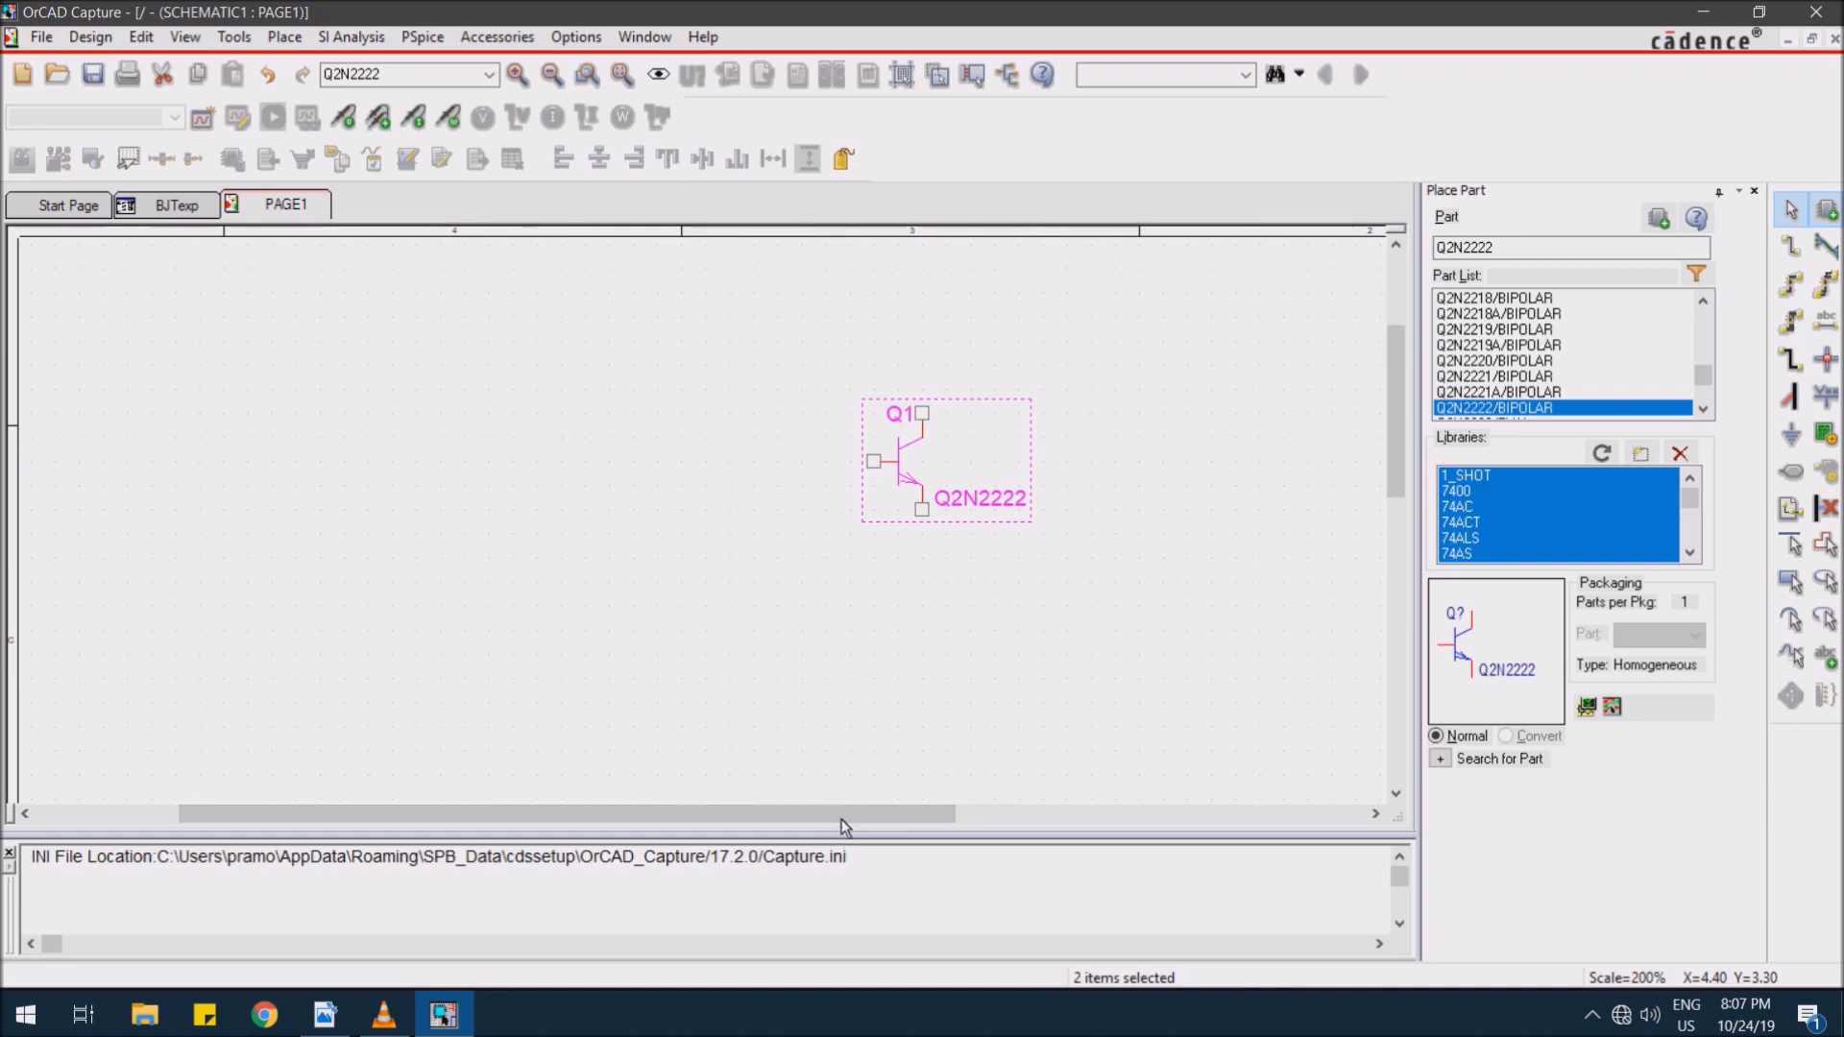
click(814, 604)
drag(822, 837, 822, 888)
click(1481, 252)
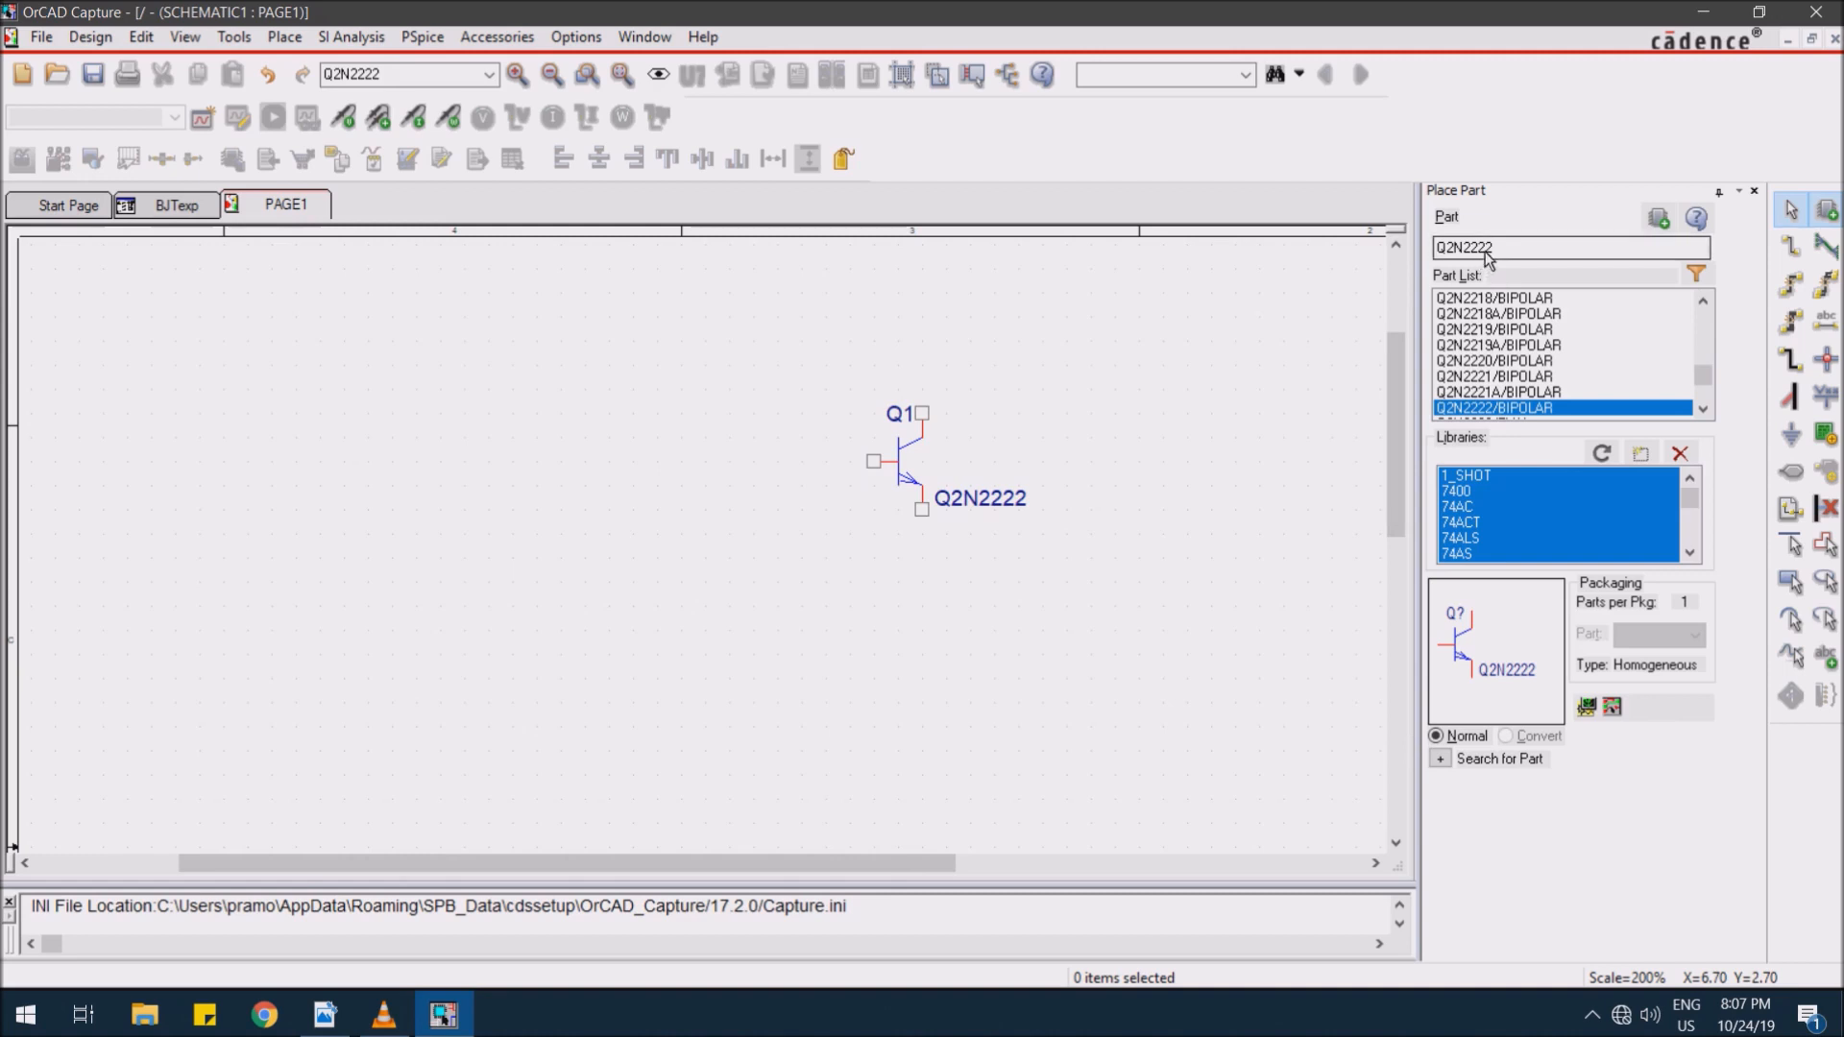
double_click(1505, 250)
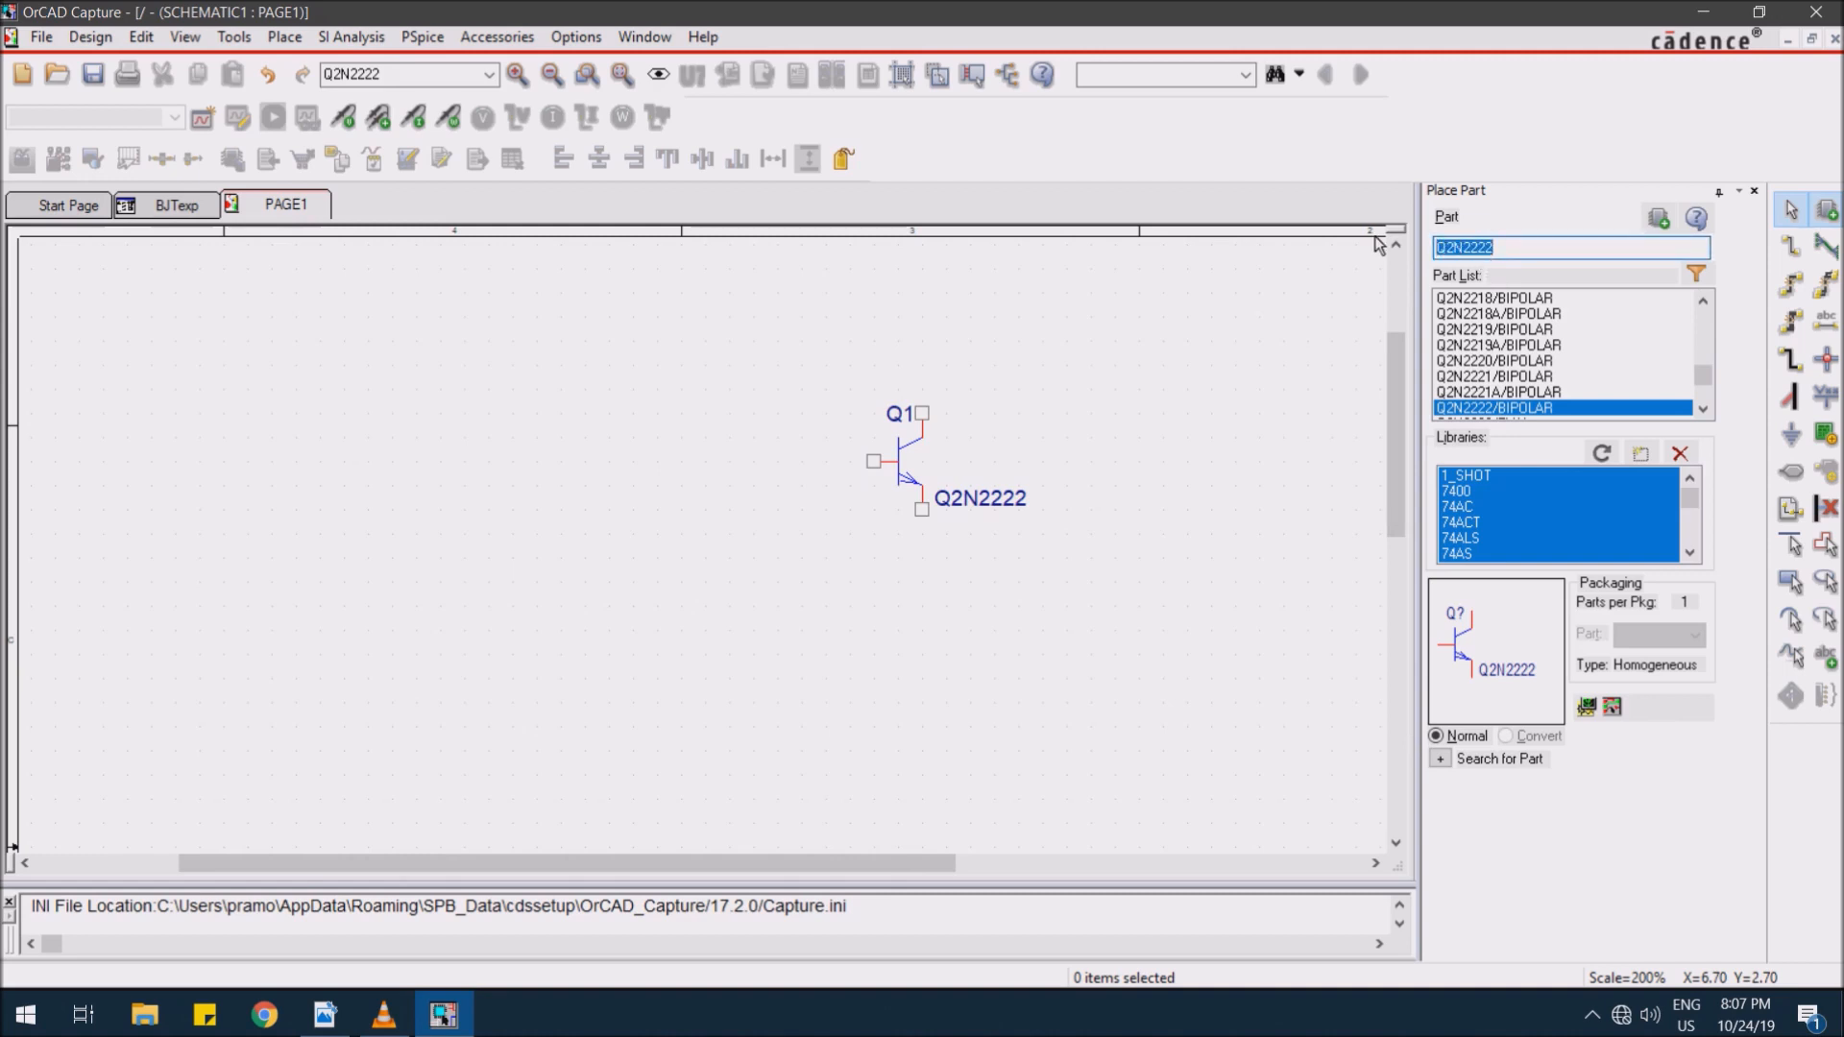
text(R)
key(Return)
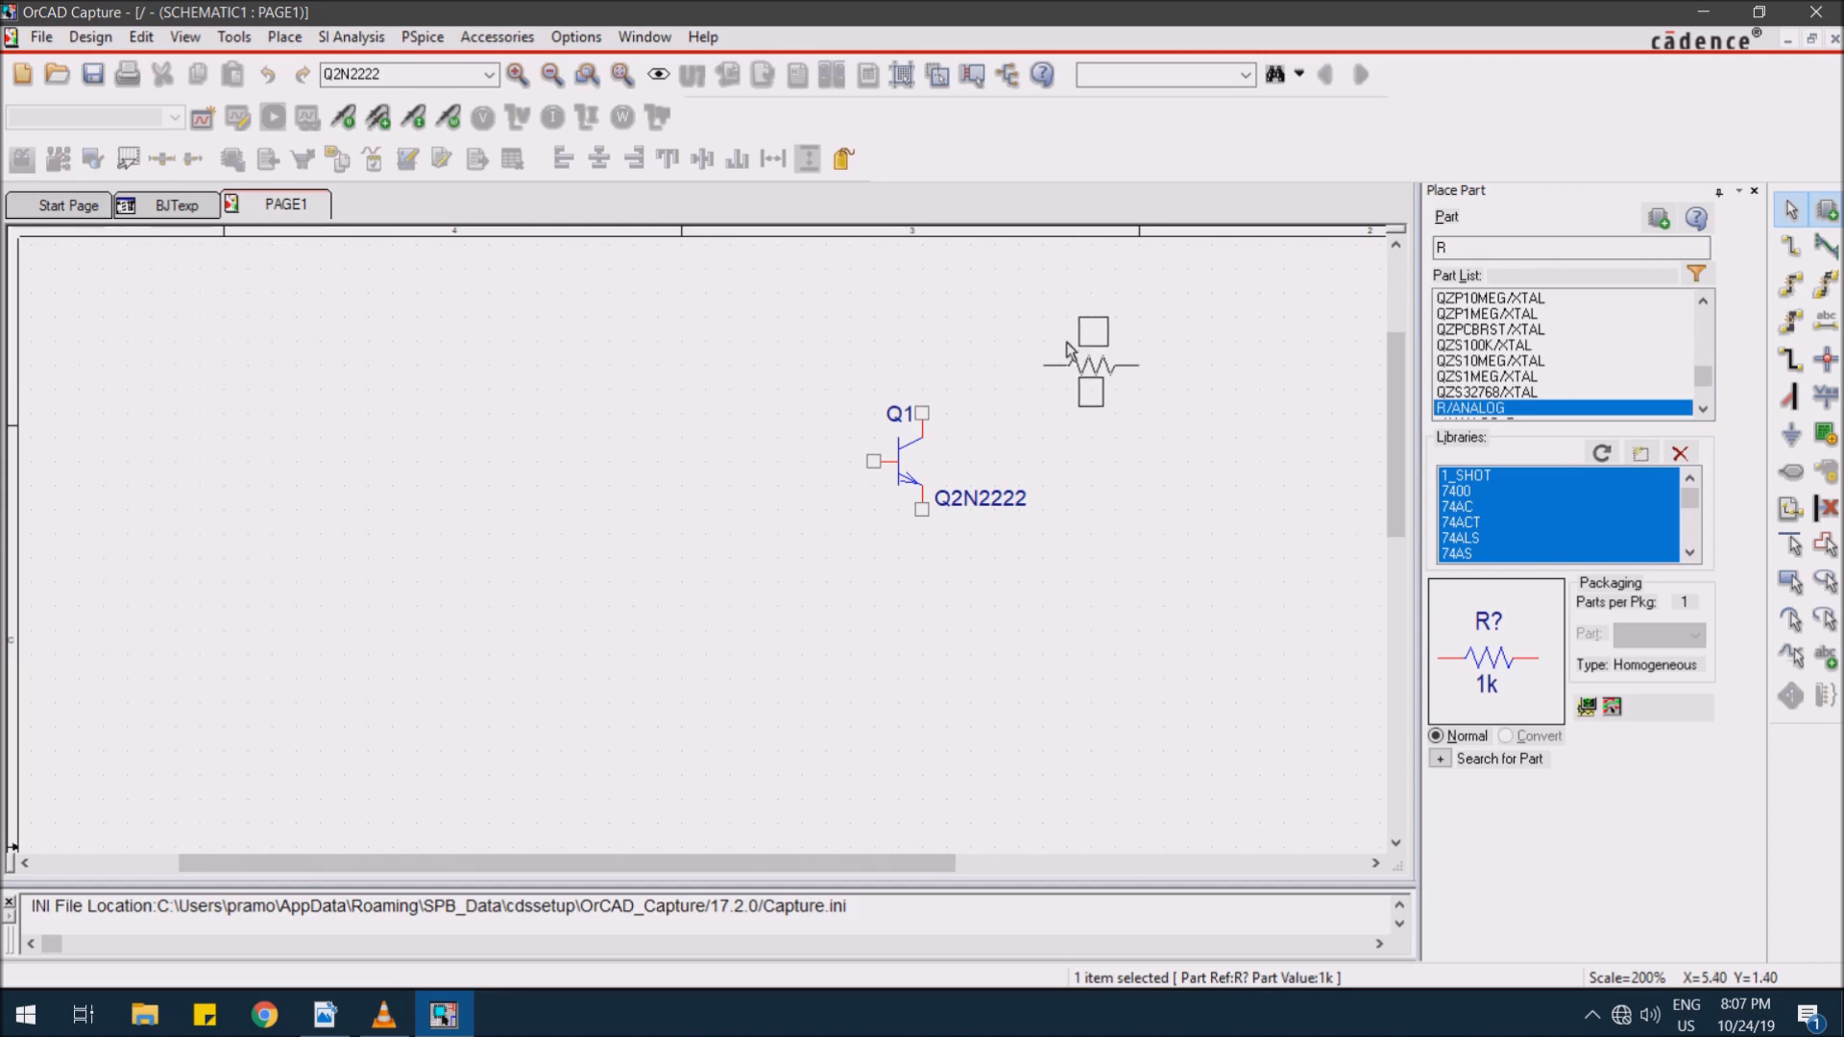
click(1061, 350)
click(665, 438)
key(Escape)
click(683, 584)
- Place two VDC sources, one below and left of resistor R2 and the other below and right of resistor R1
double_click(1466, 252)
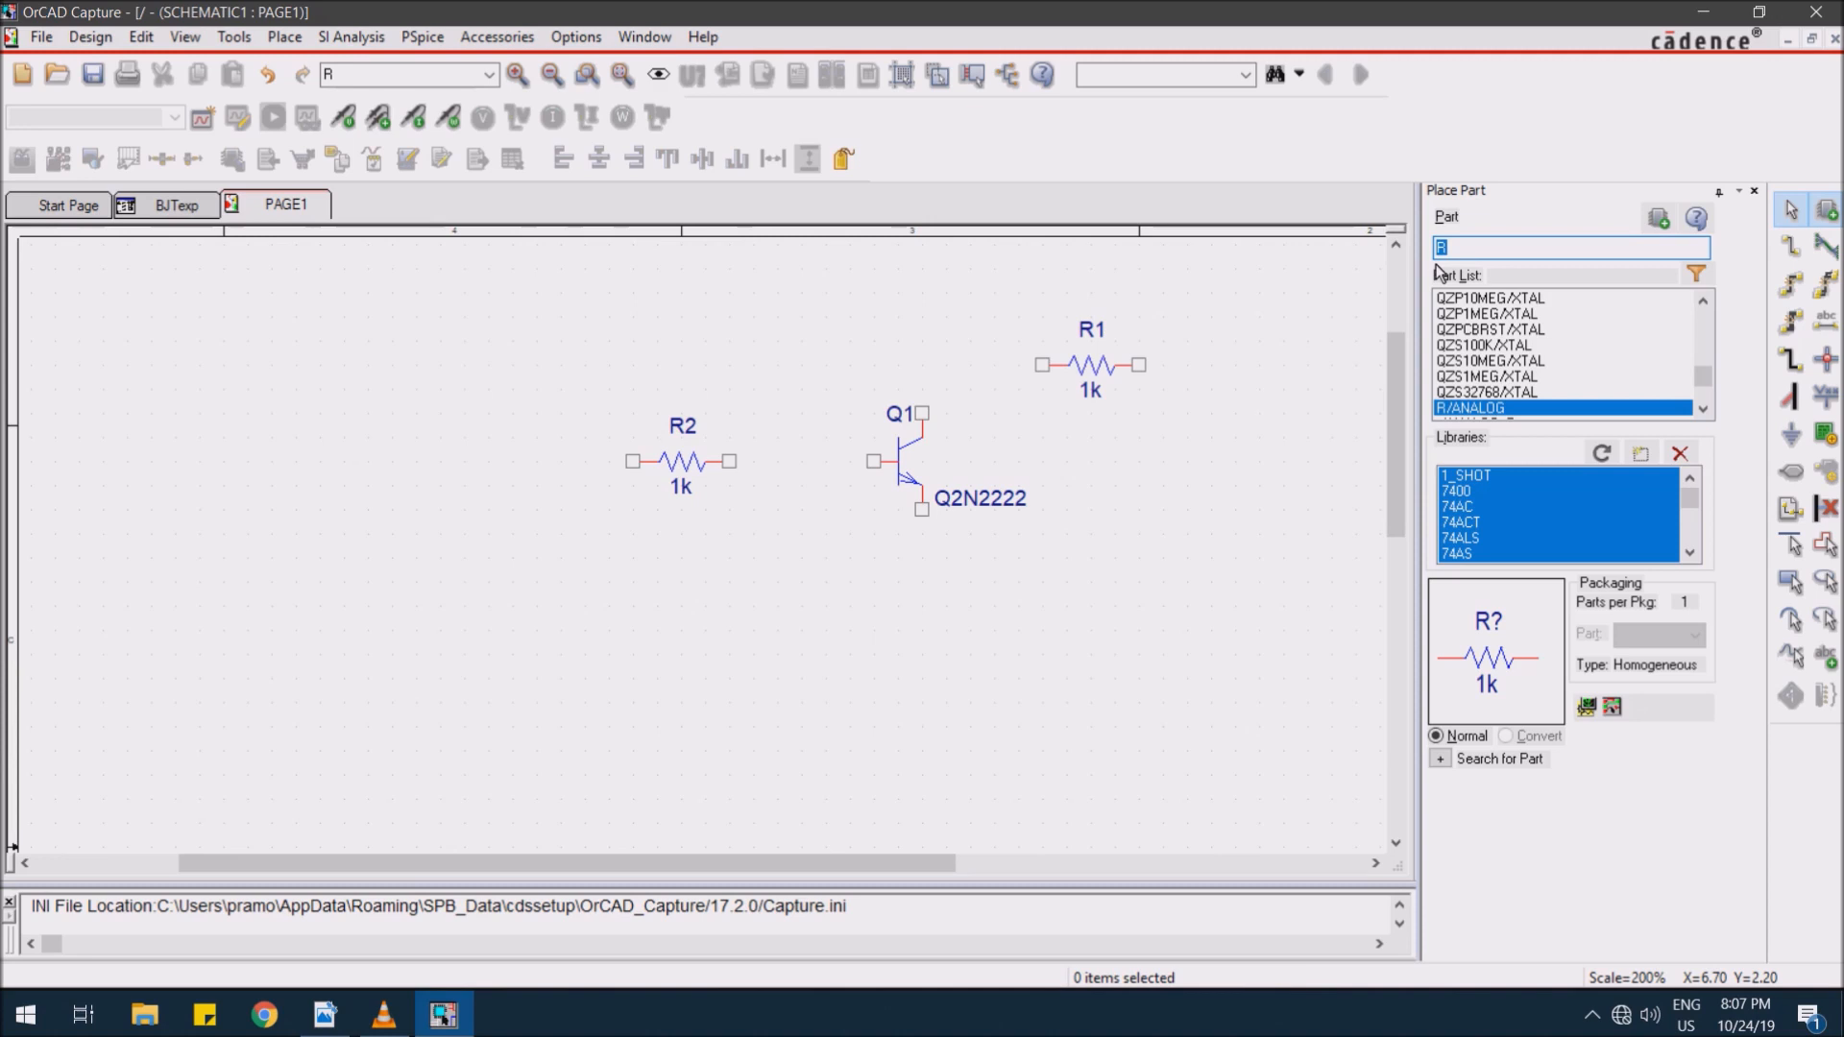
text(VDC)
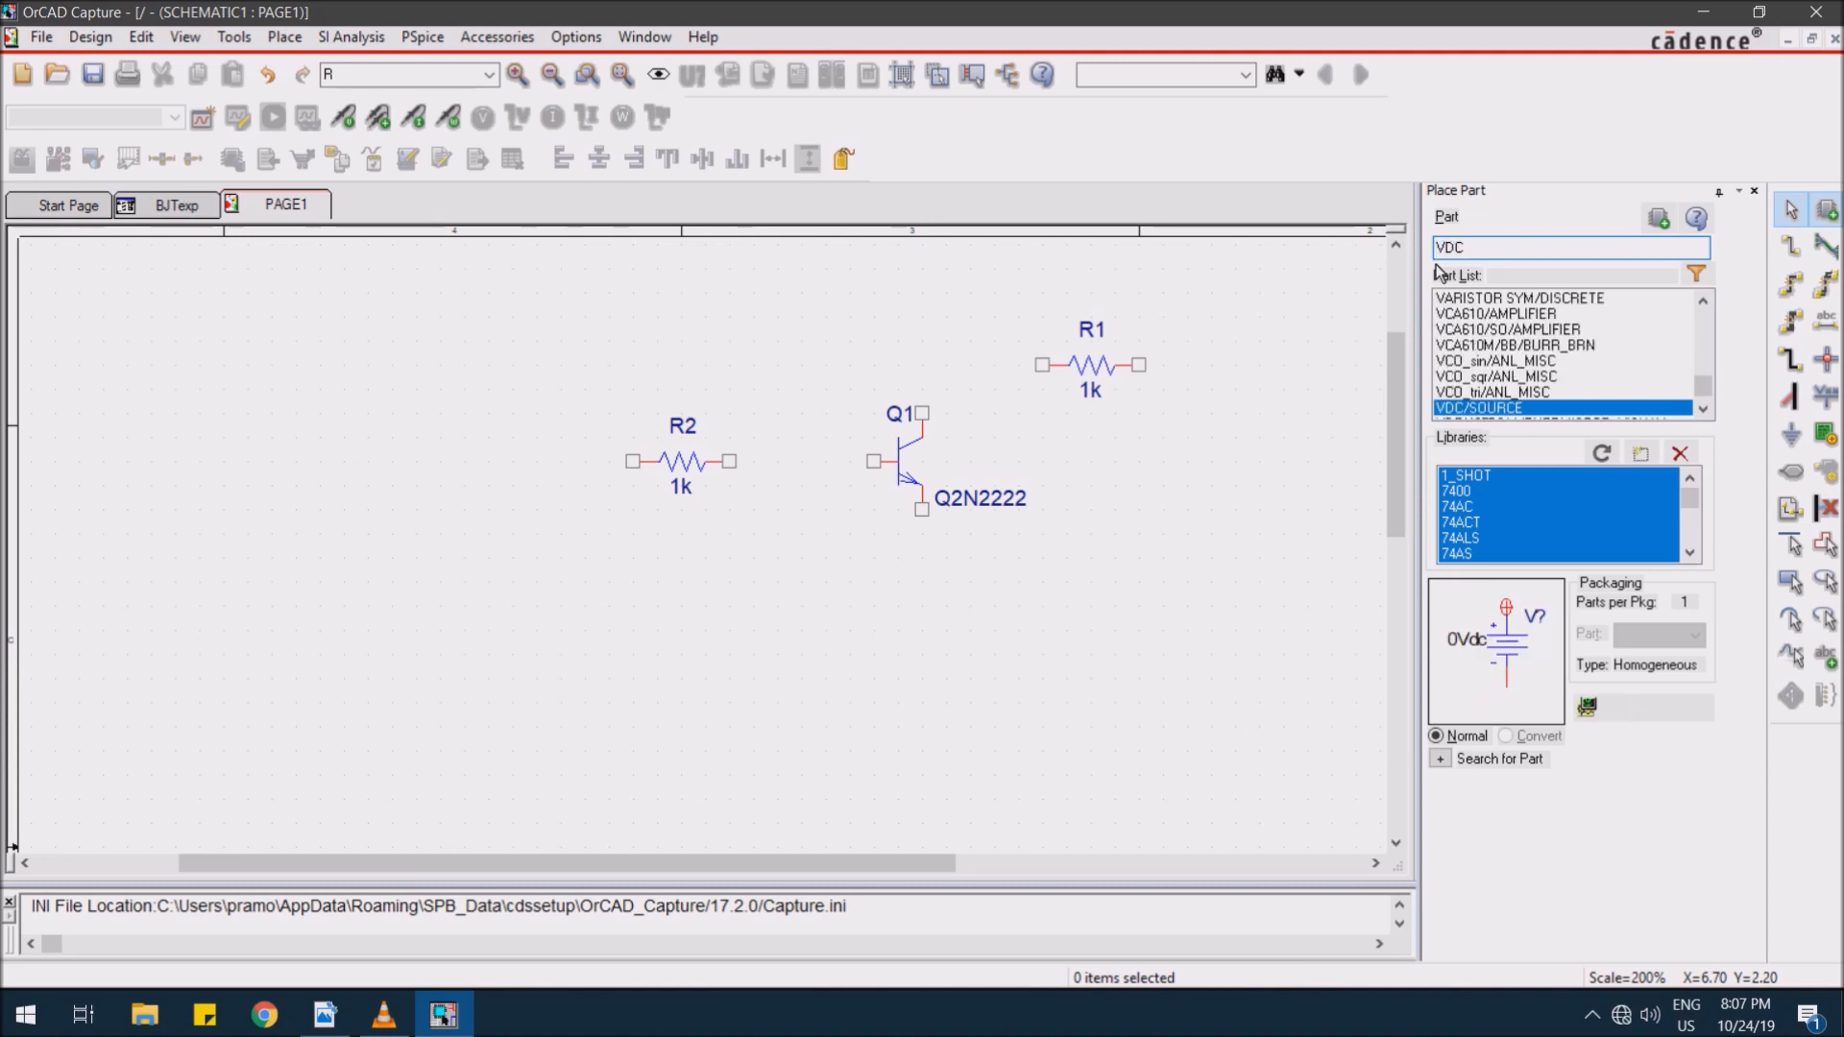
key(Return)
click(543, 558)
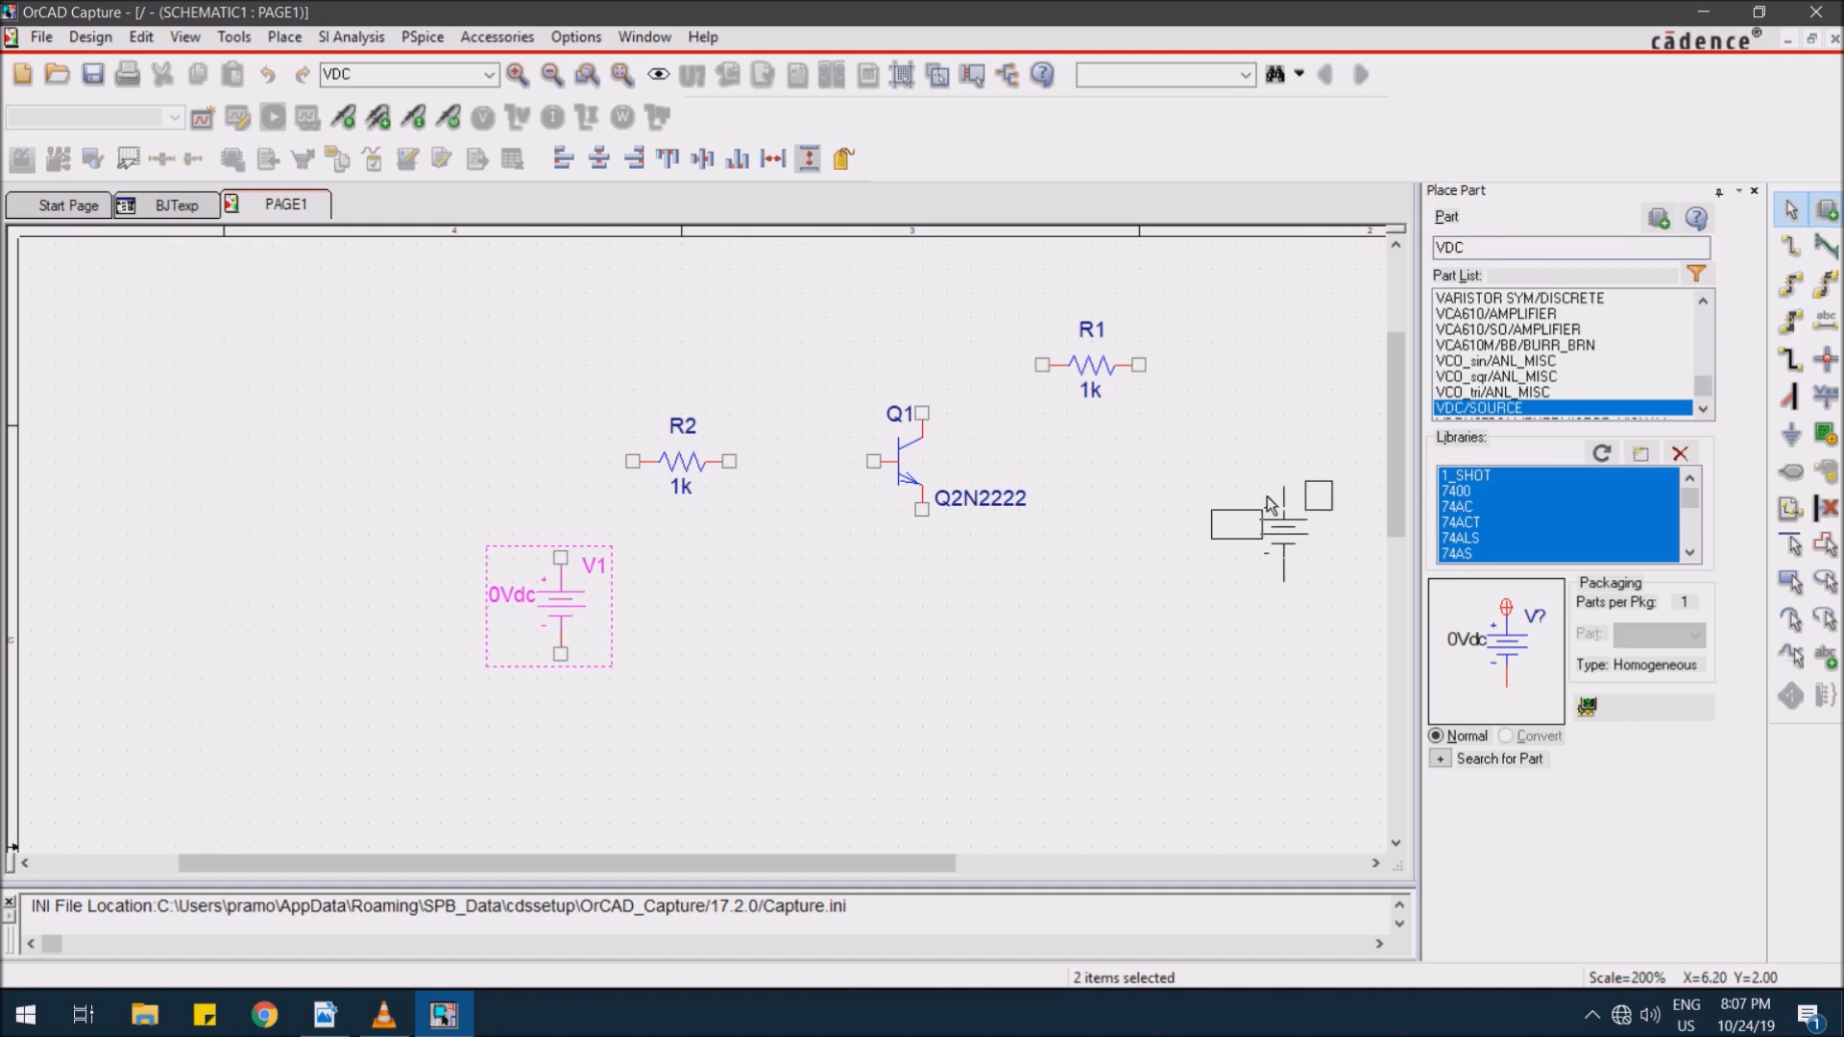
click(1271, 528)
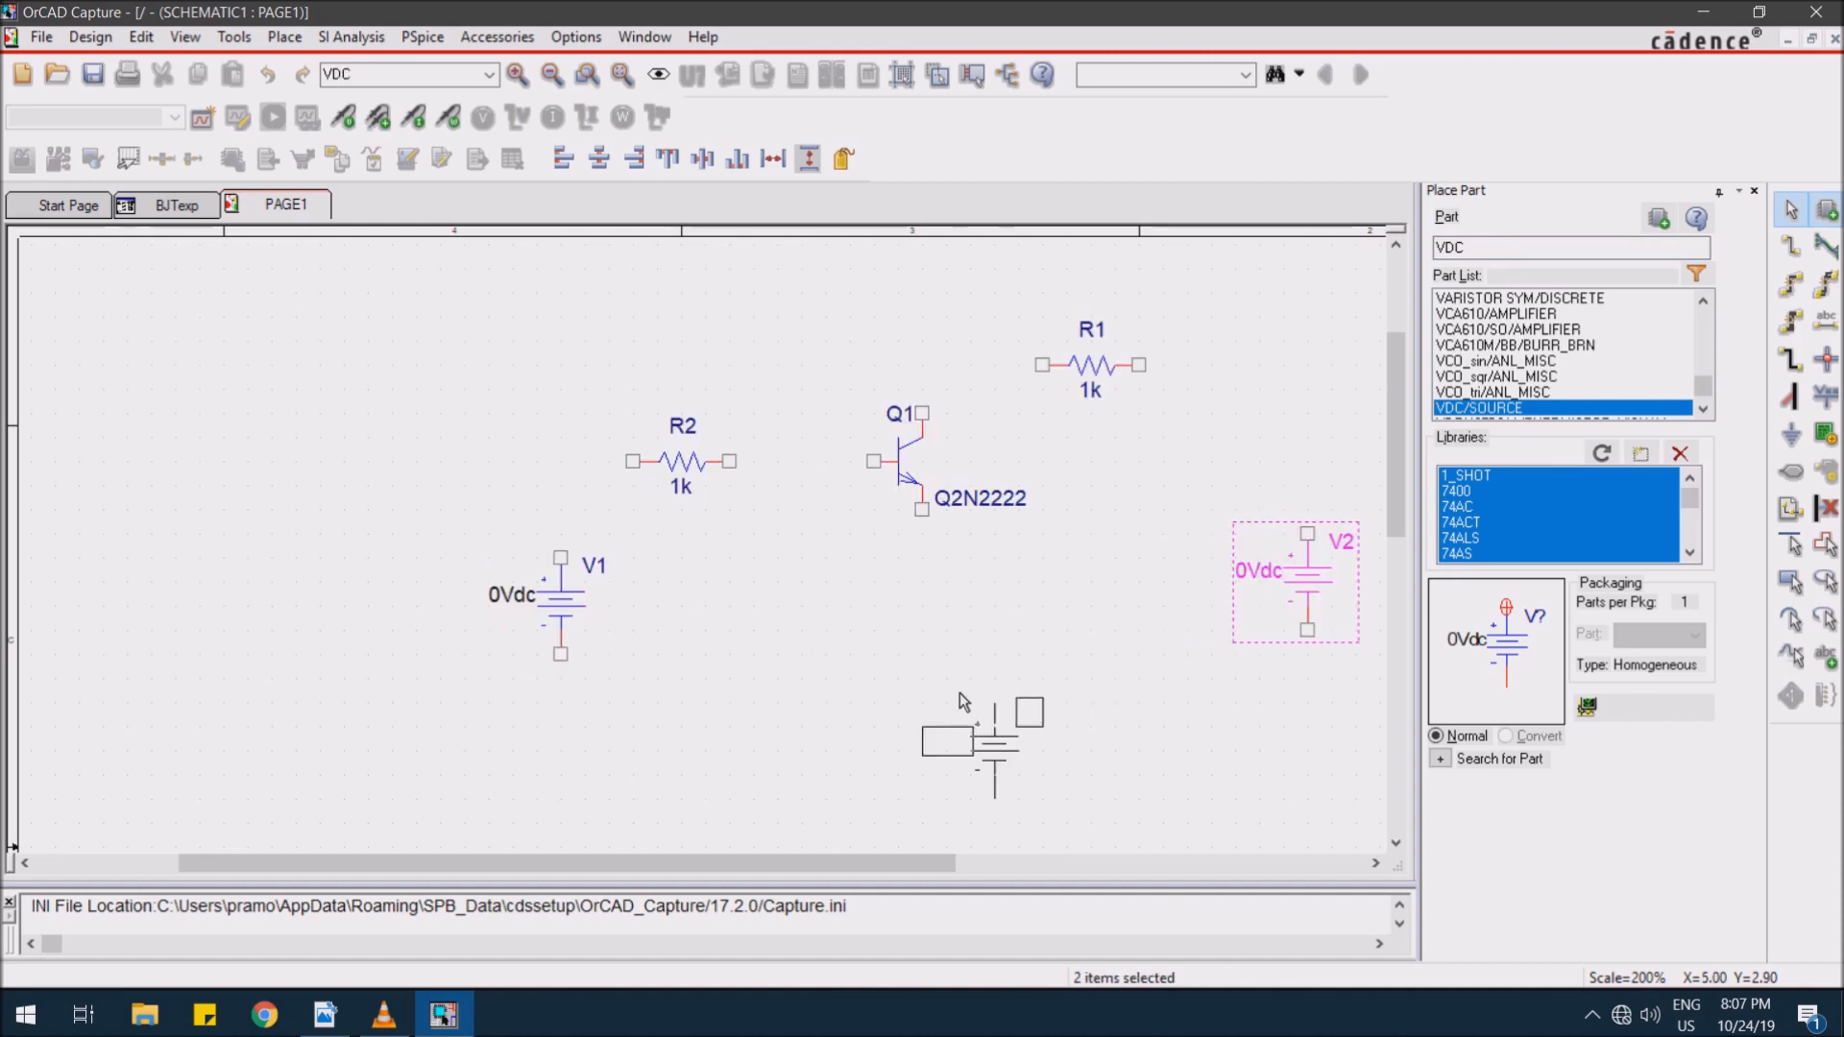
key(Escape)
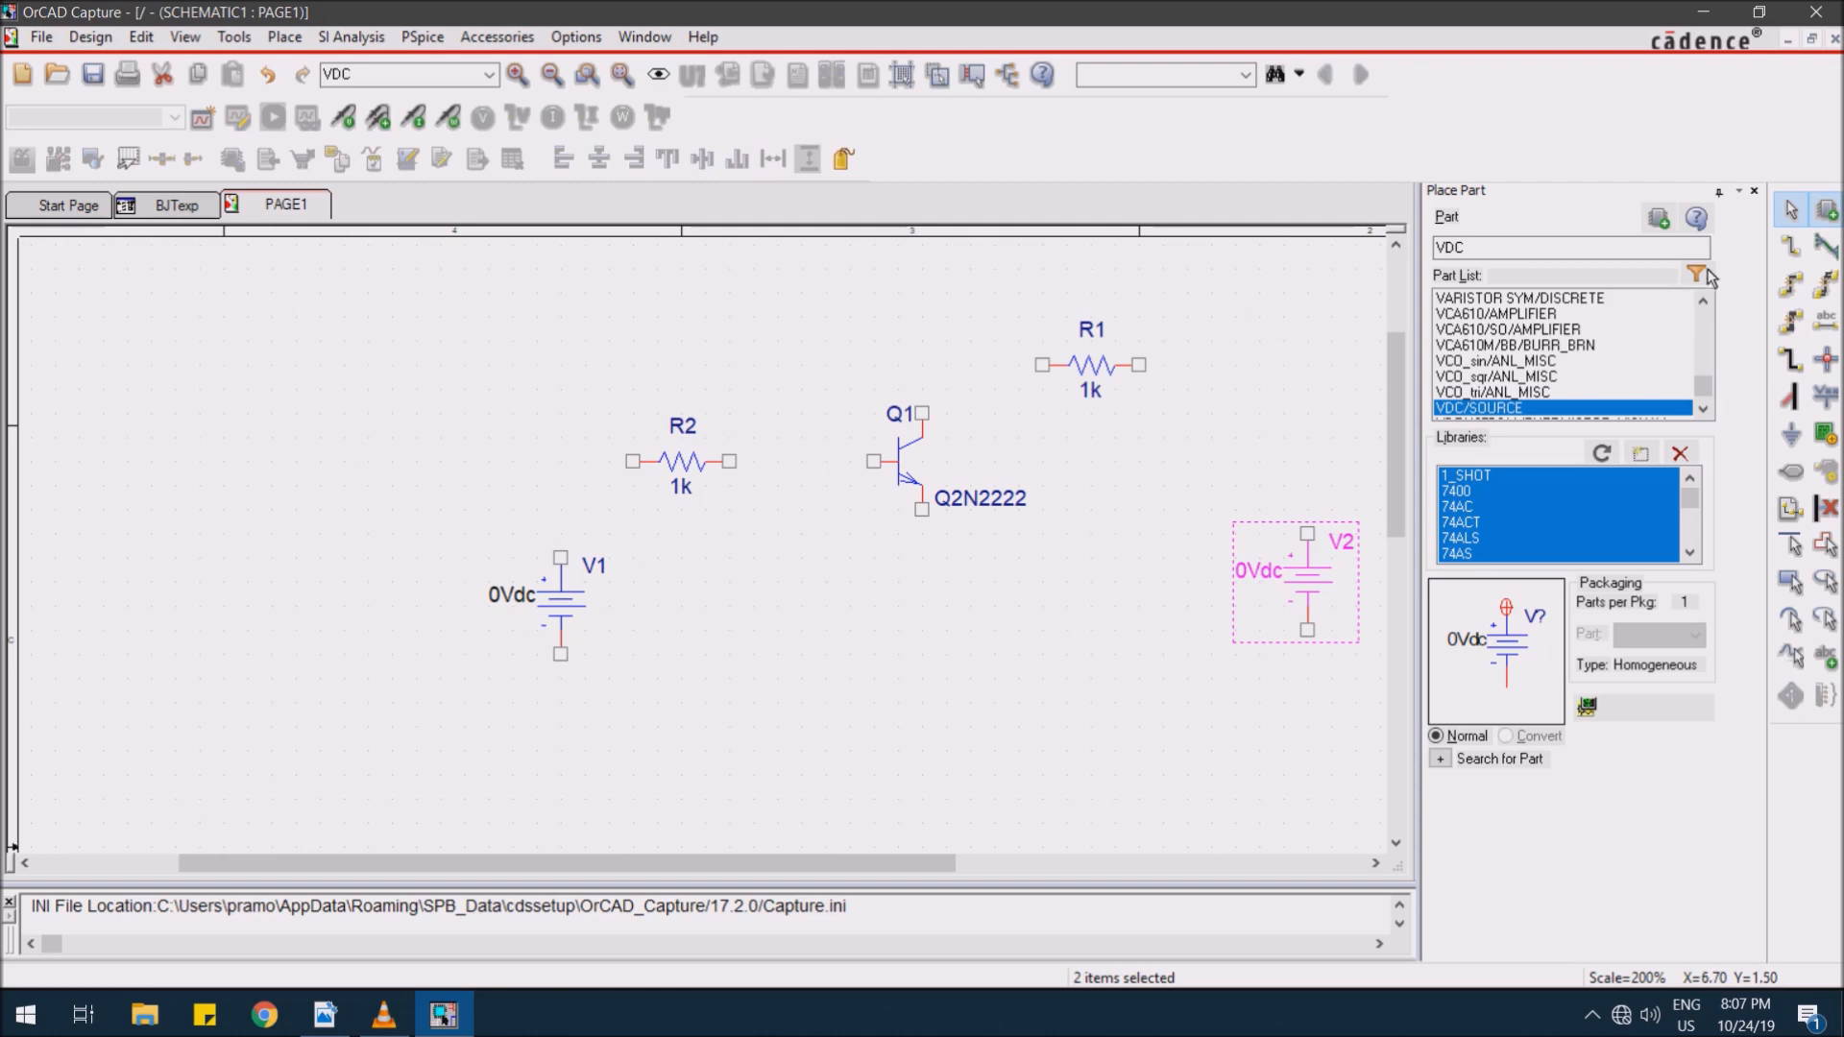
- Wire the positive terminal of V1 to the near end of R2, and R2's other end to the base of Q1
click(1792, 247)
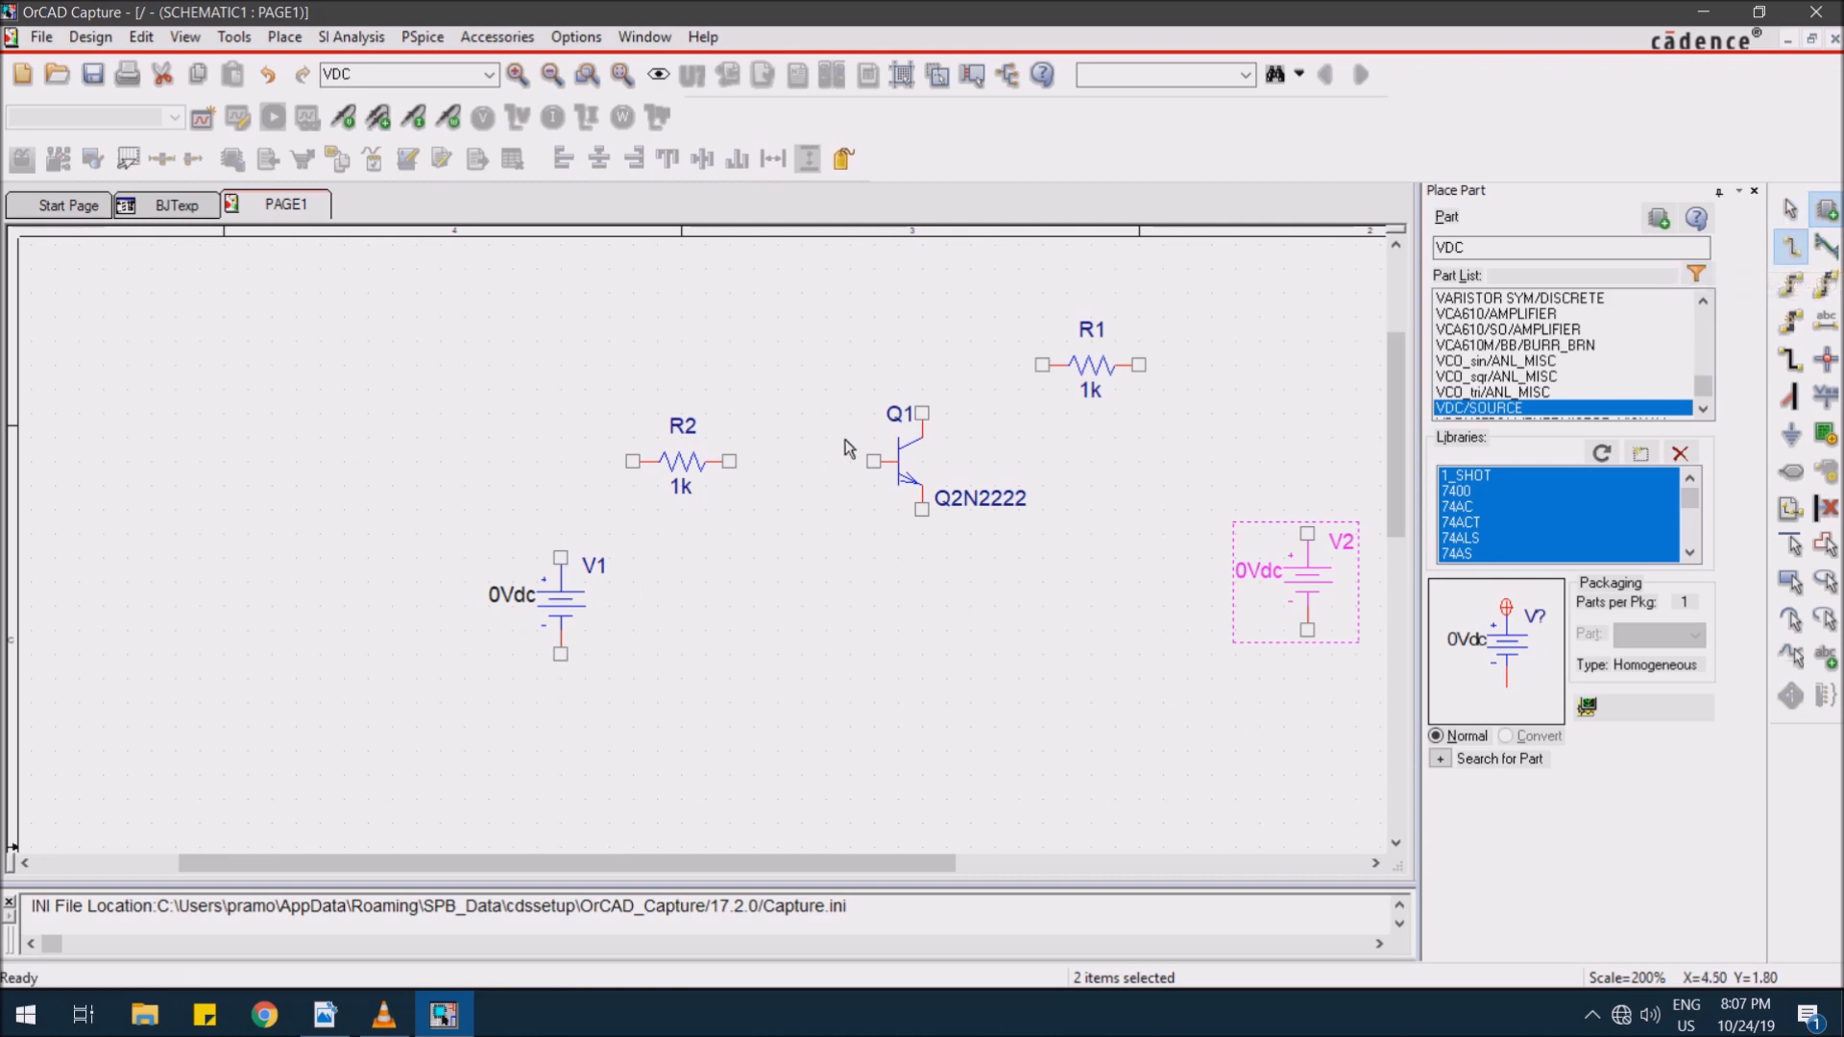
click(561, 559)
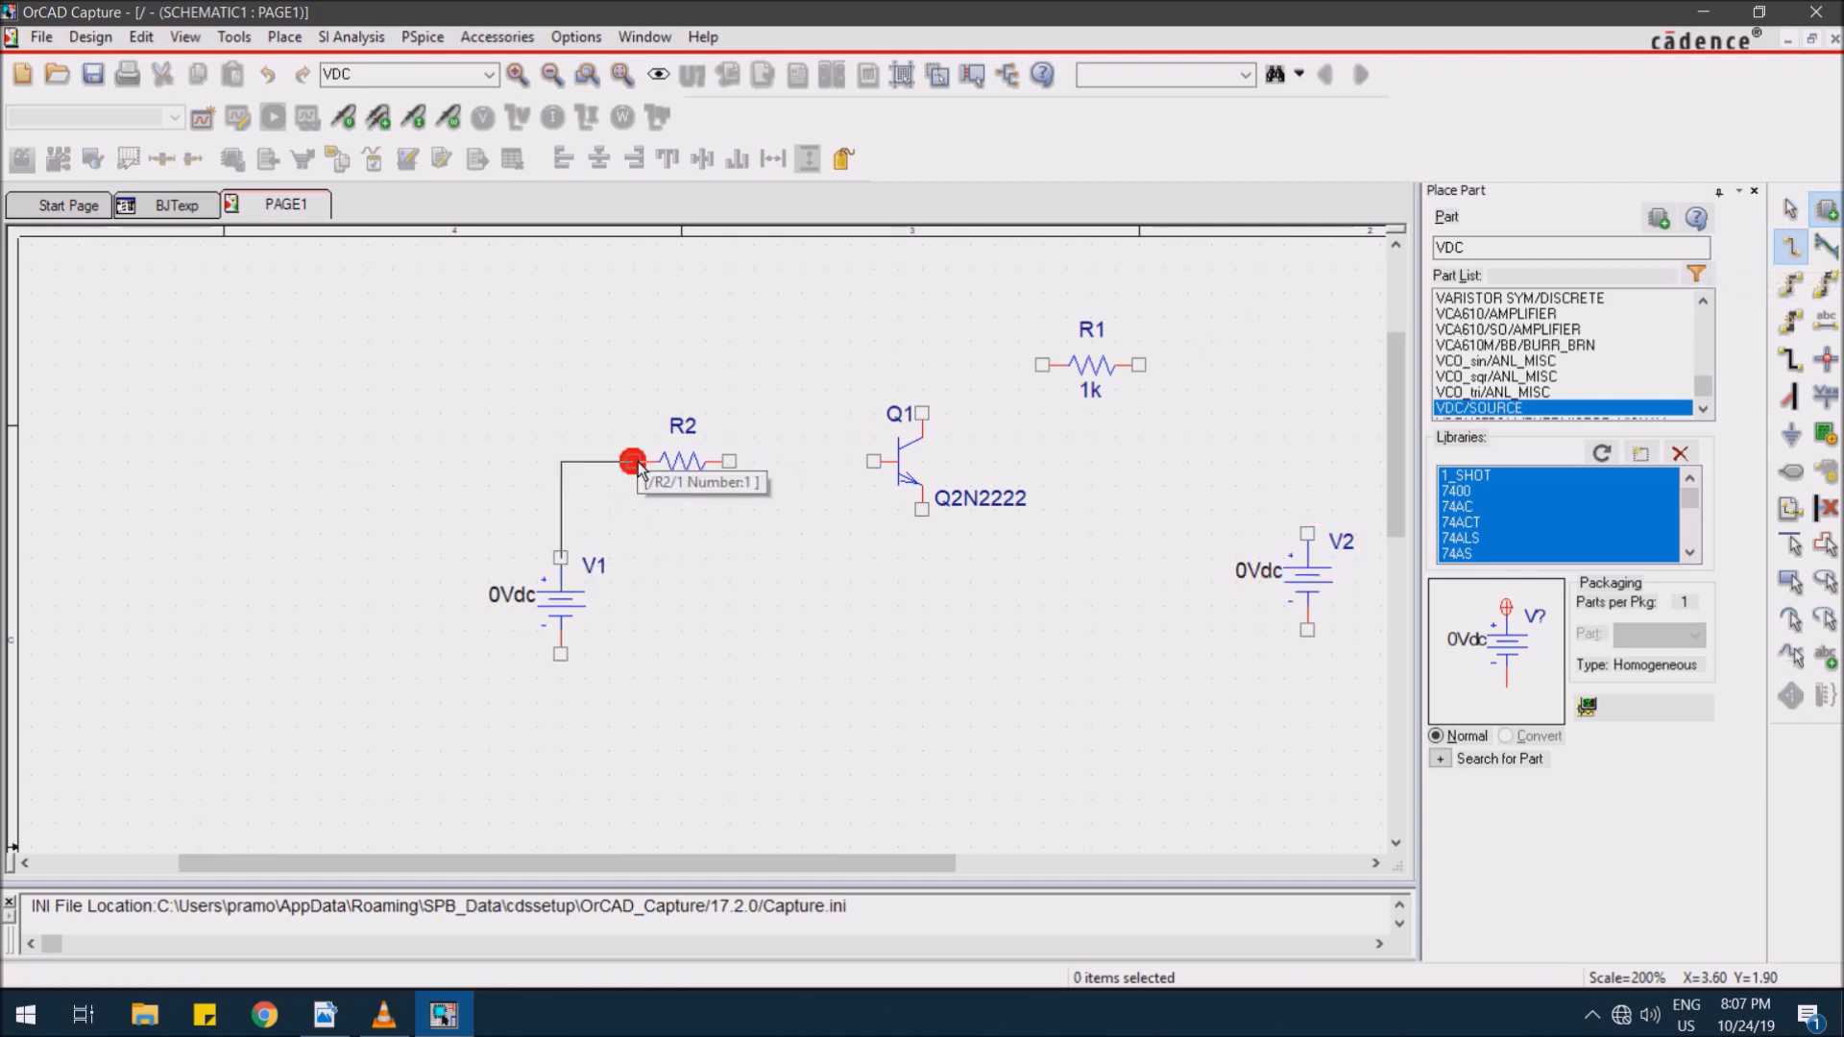
click(633, 461)
click(729, 461)
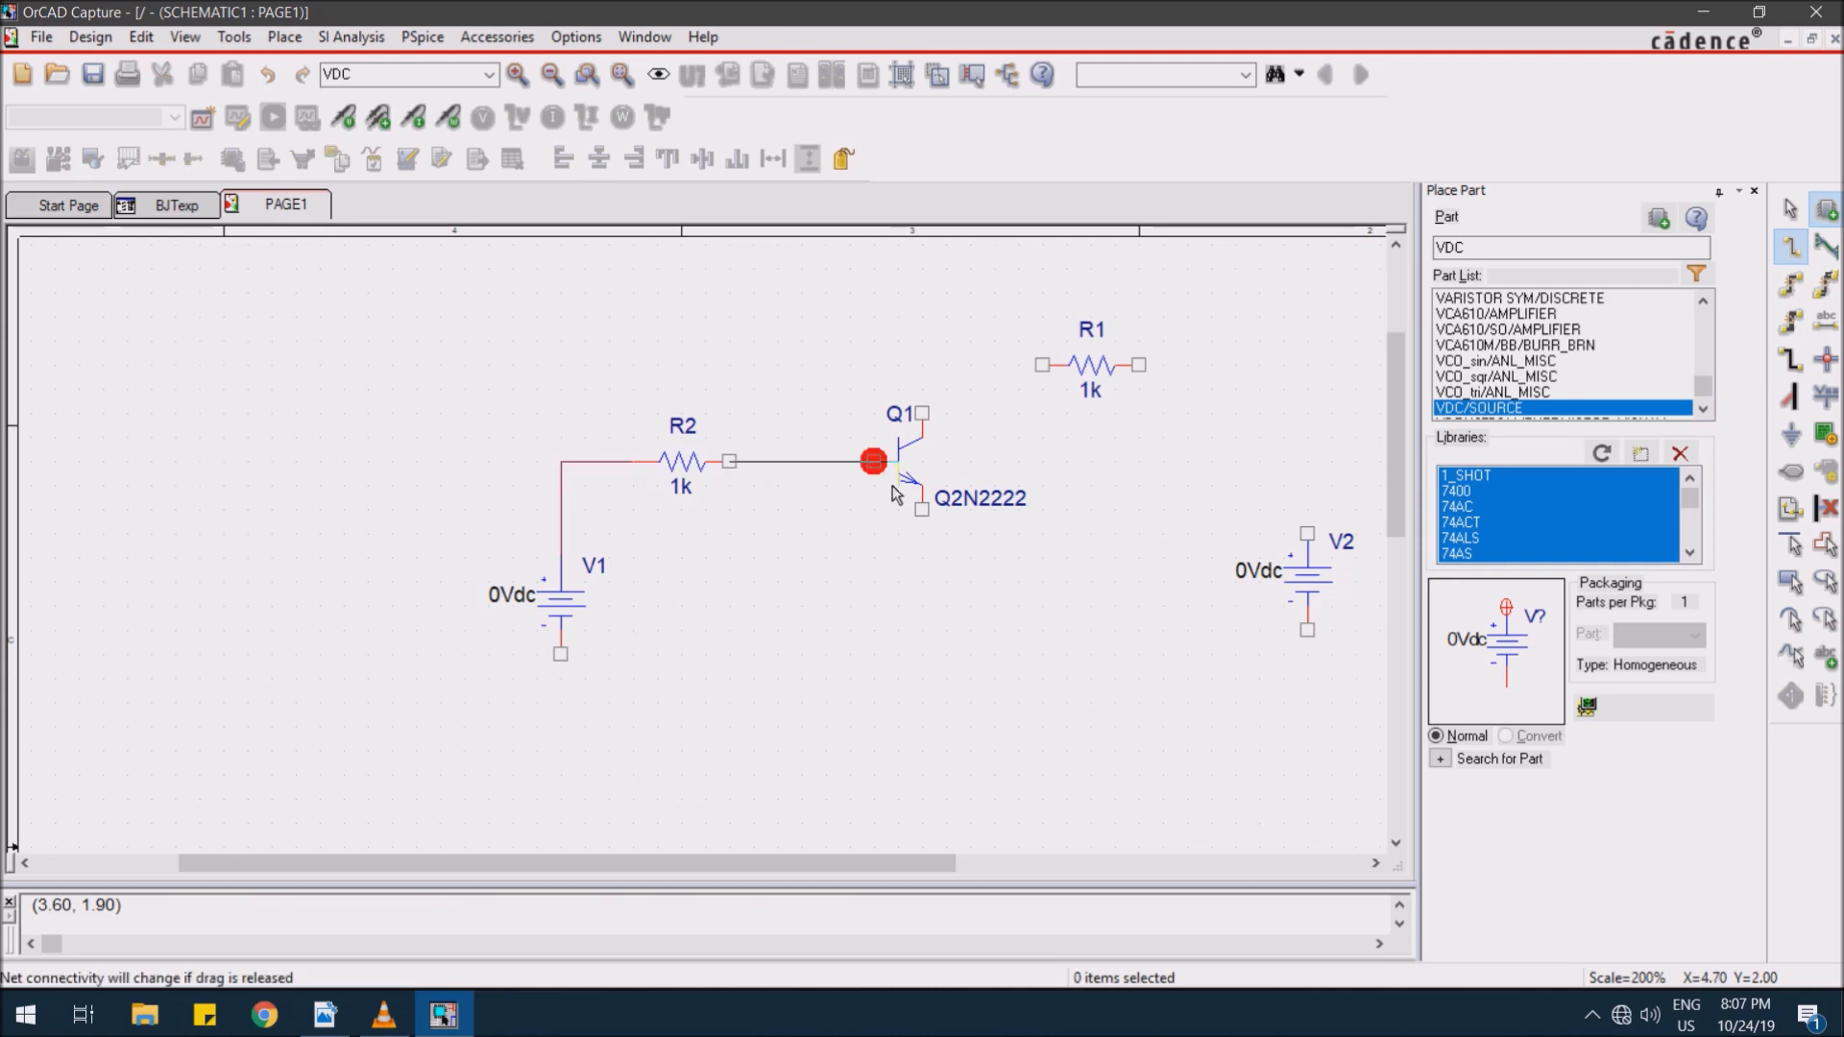
click(873, 461)
- Wire the collector of Q1 to the near end of R1, and R1's other end to the positive terminal of V2
click(922, 413)
click(1041, 364)
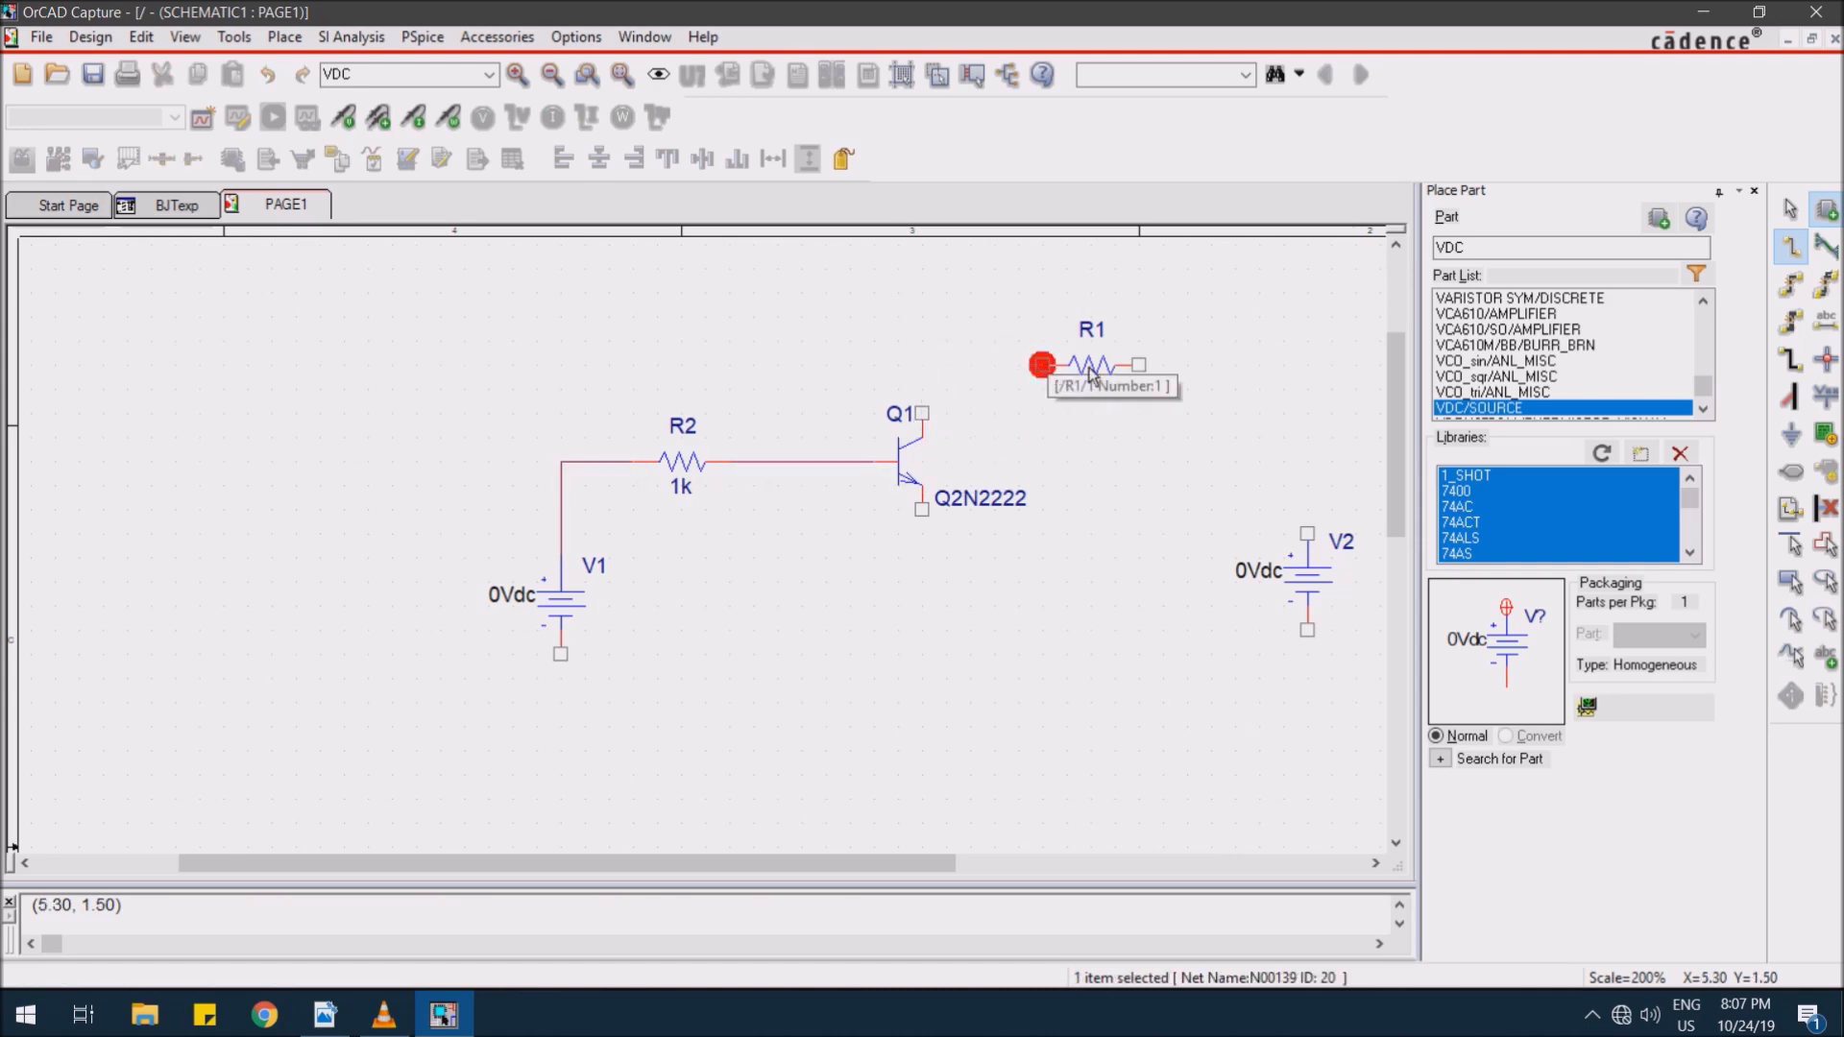
click(1138, 365)
click(1306, 534)
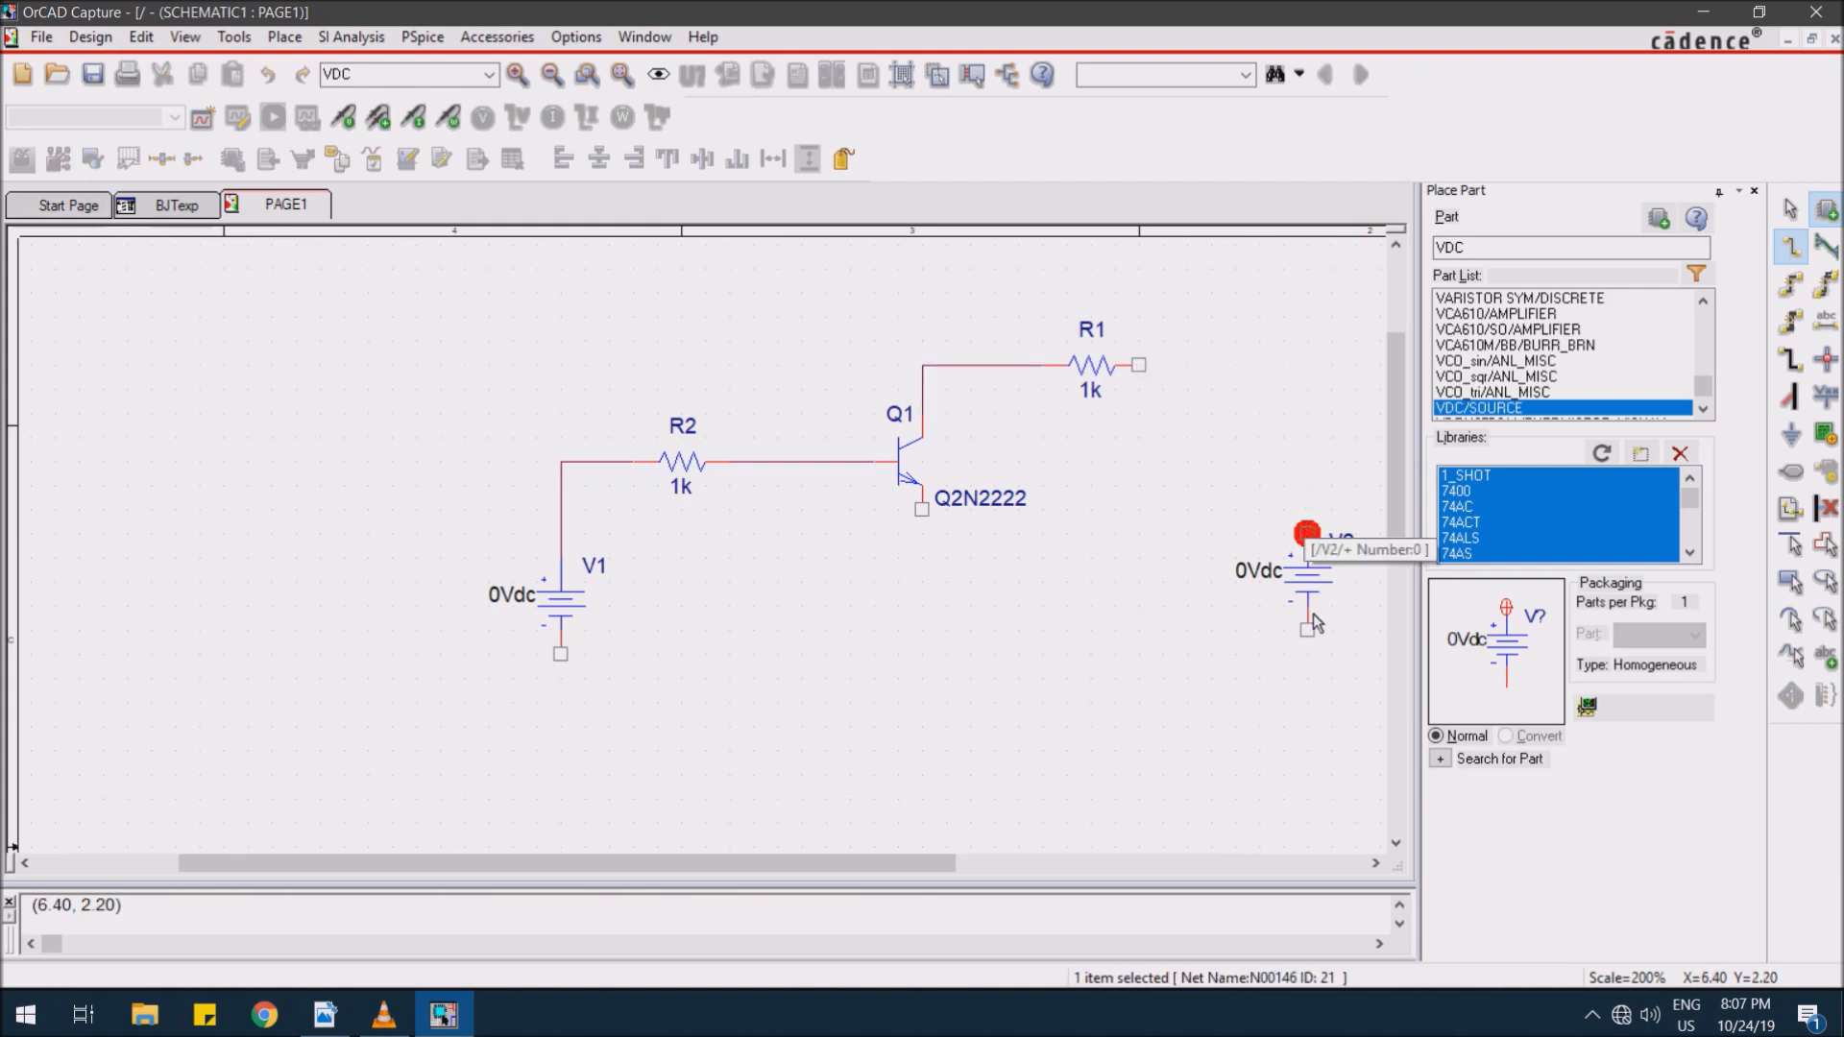
- Wire the negative terminals of V2 and V1 together and connect the emitter of Q1 down to that common wire
click(1308, 632)
click(560, 654)
click(922, 510)
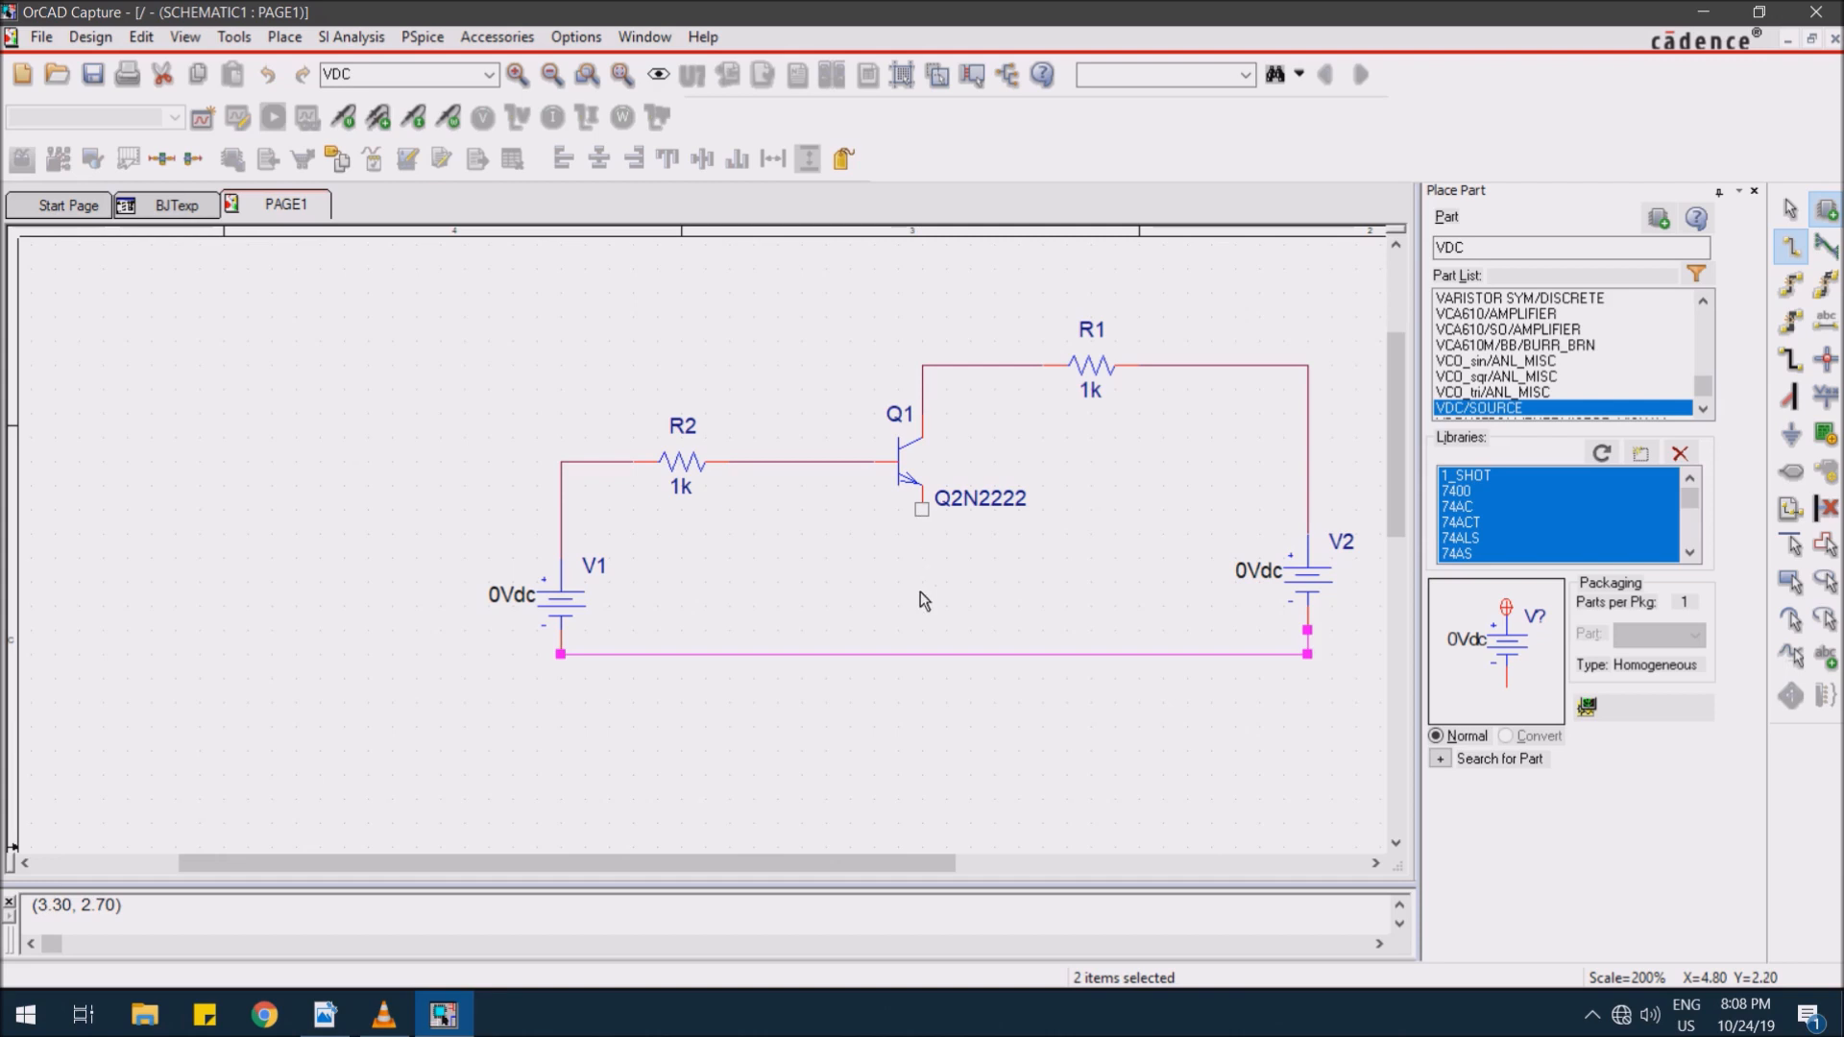
click(922, 654)
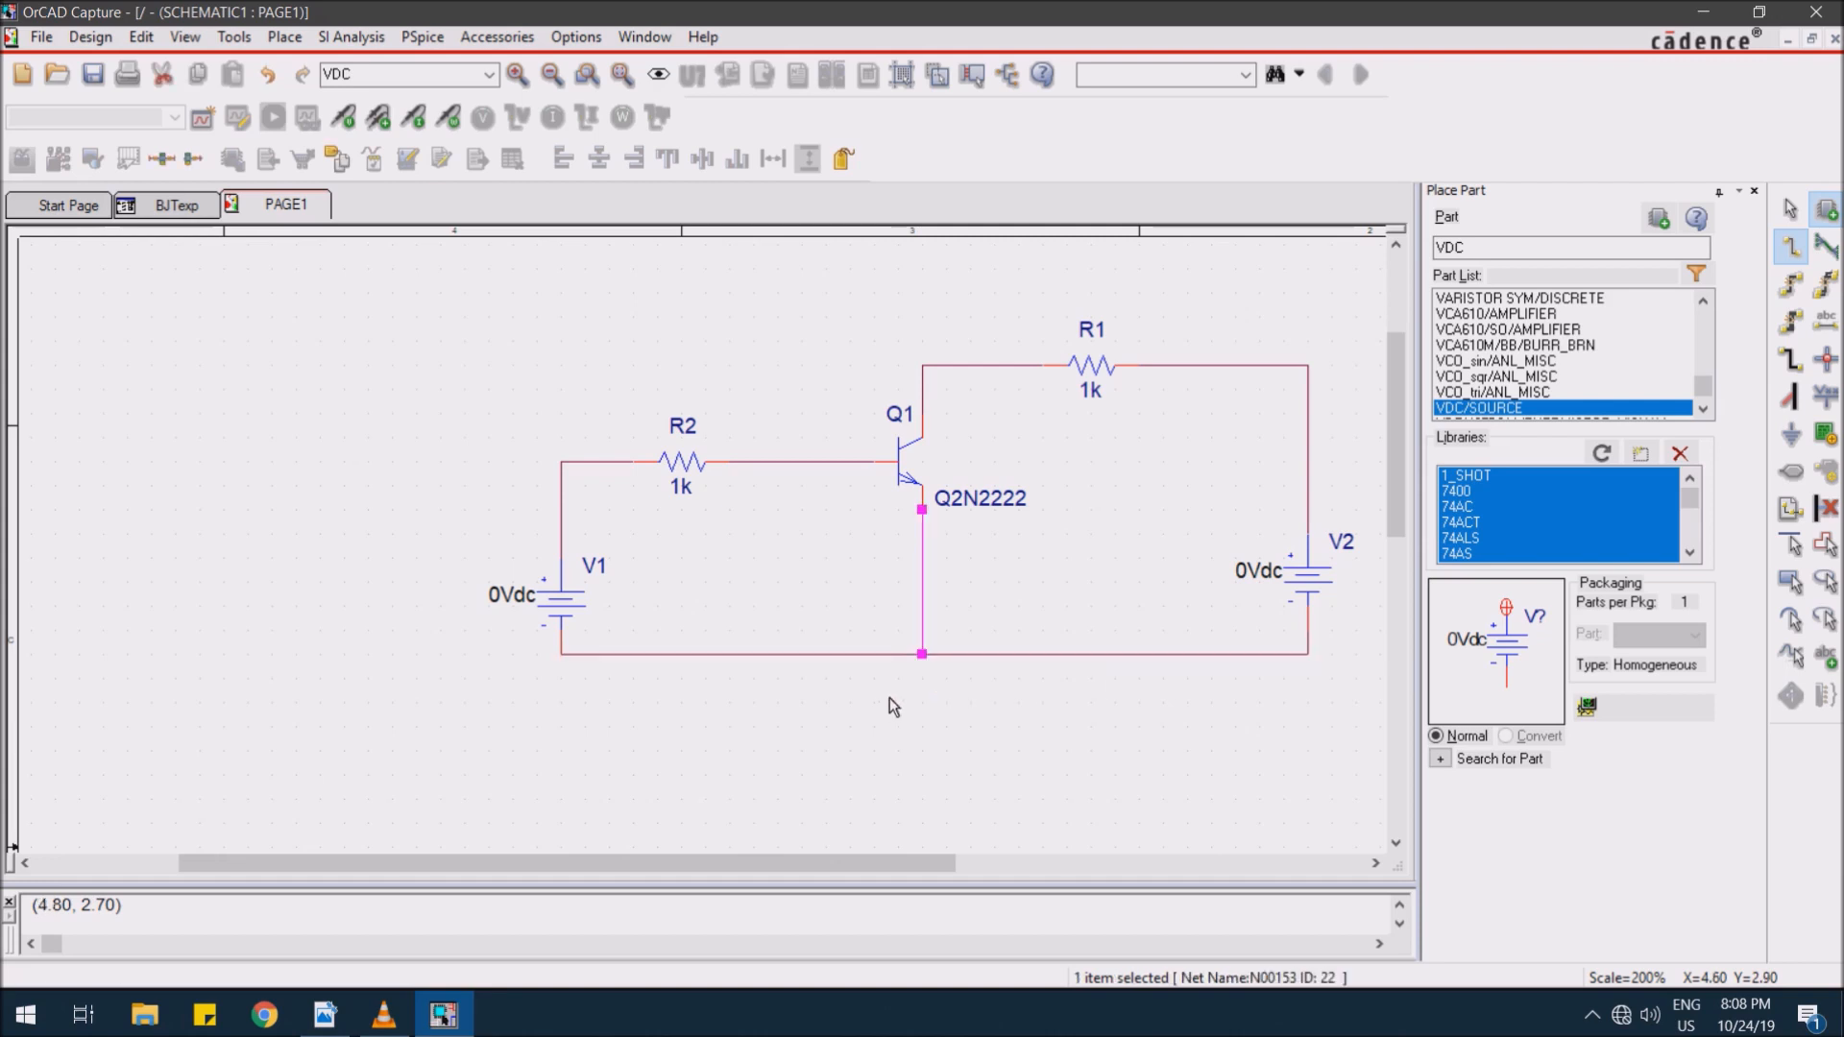
- Place a 0/CAPSYM ground symbol at the junction of the emitter wire and the common lower wire
click(1796, 442)
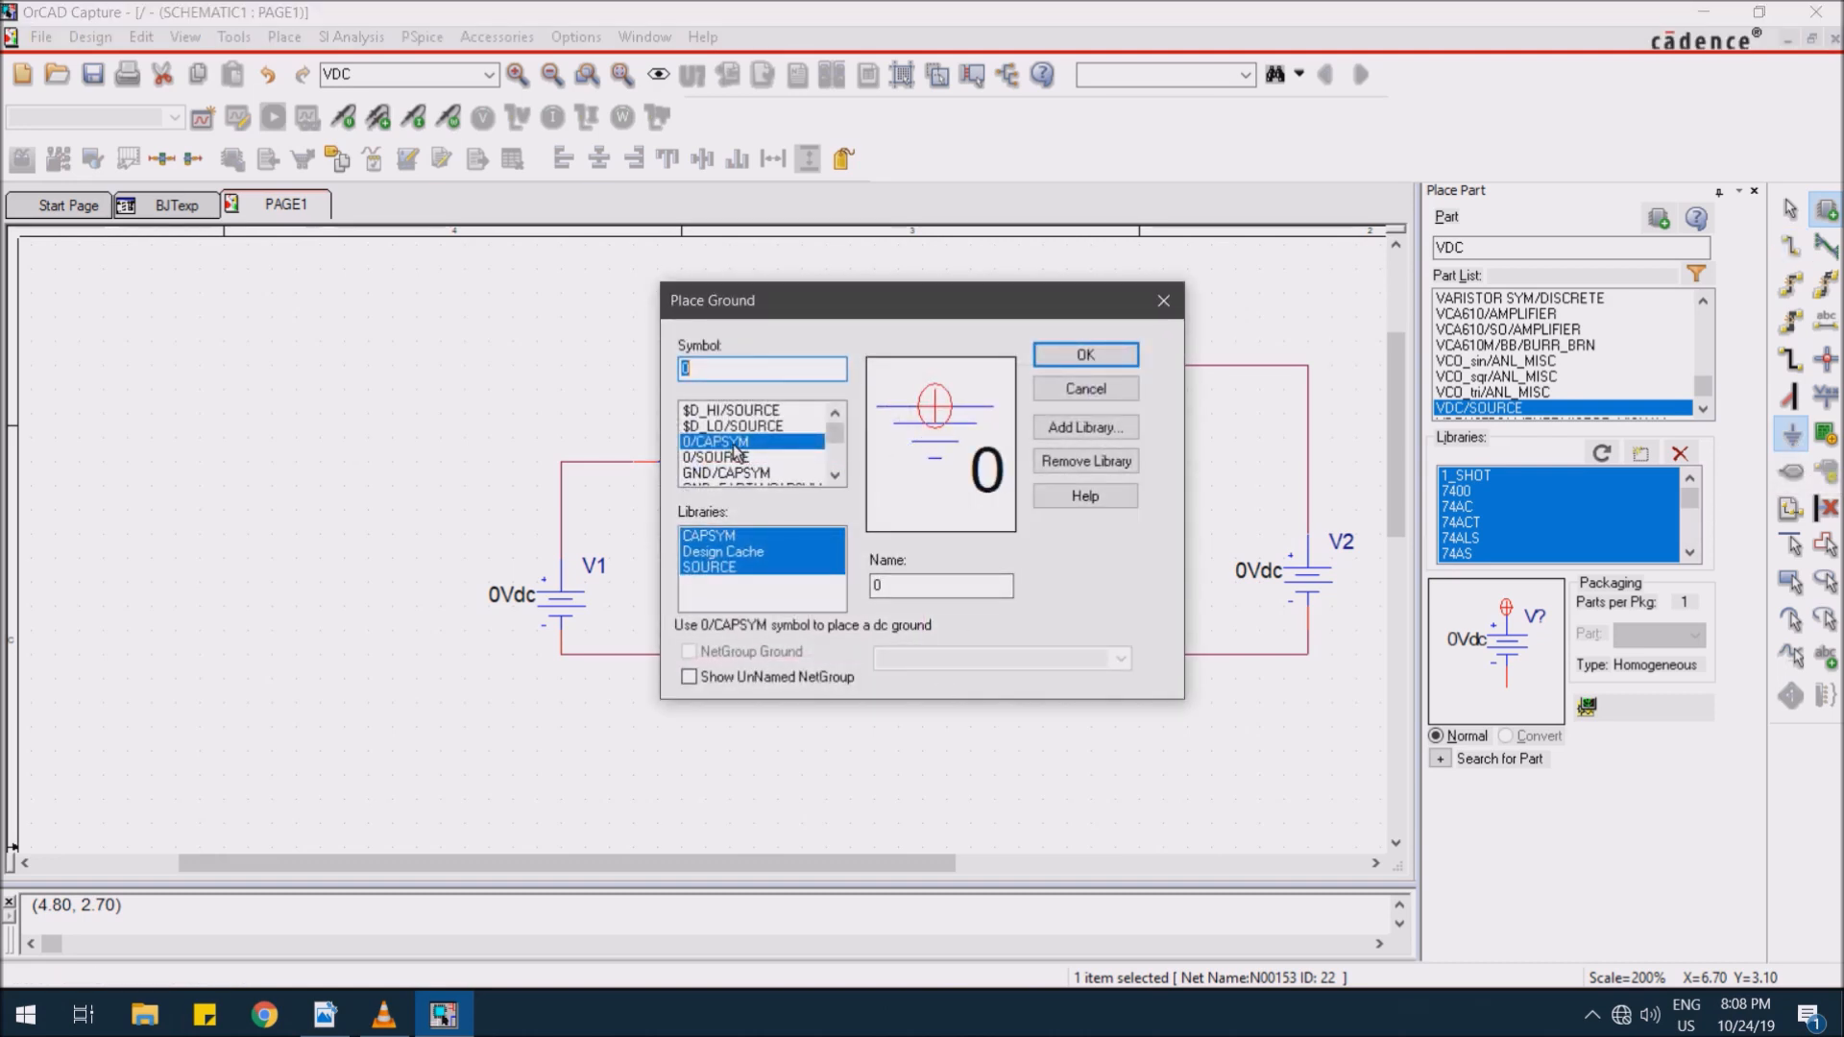
click(1085, 355)
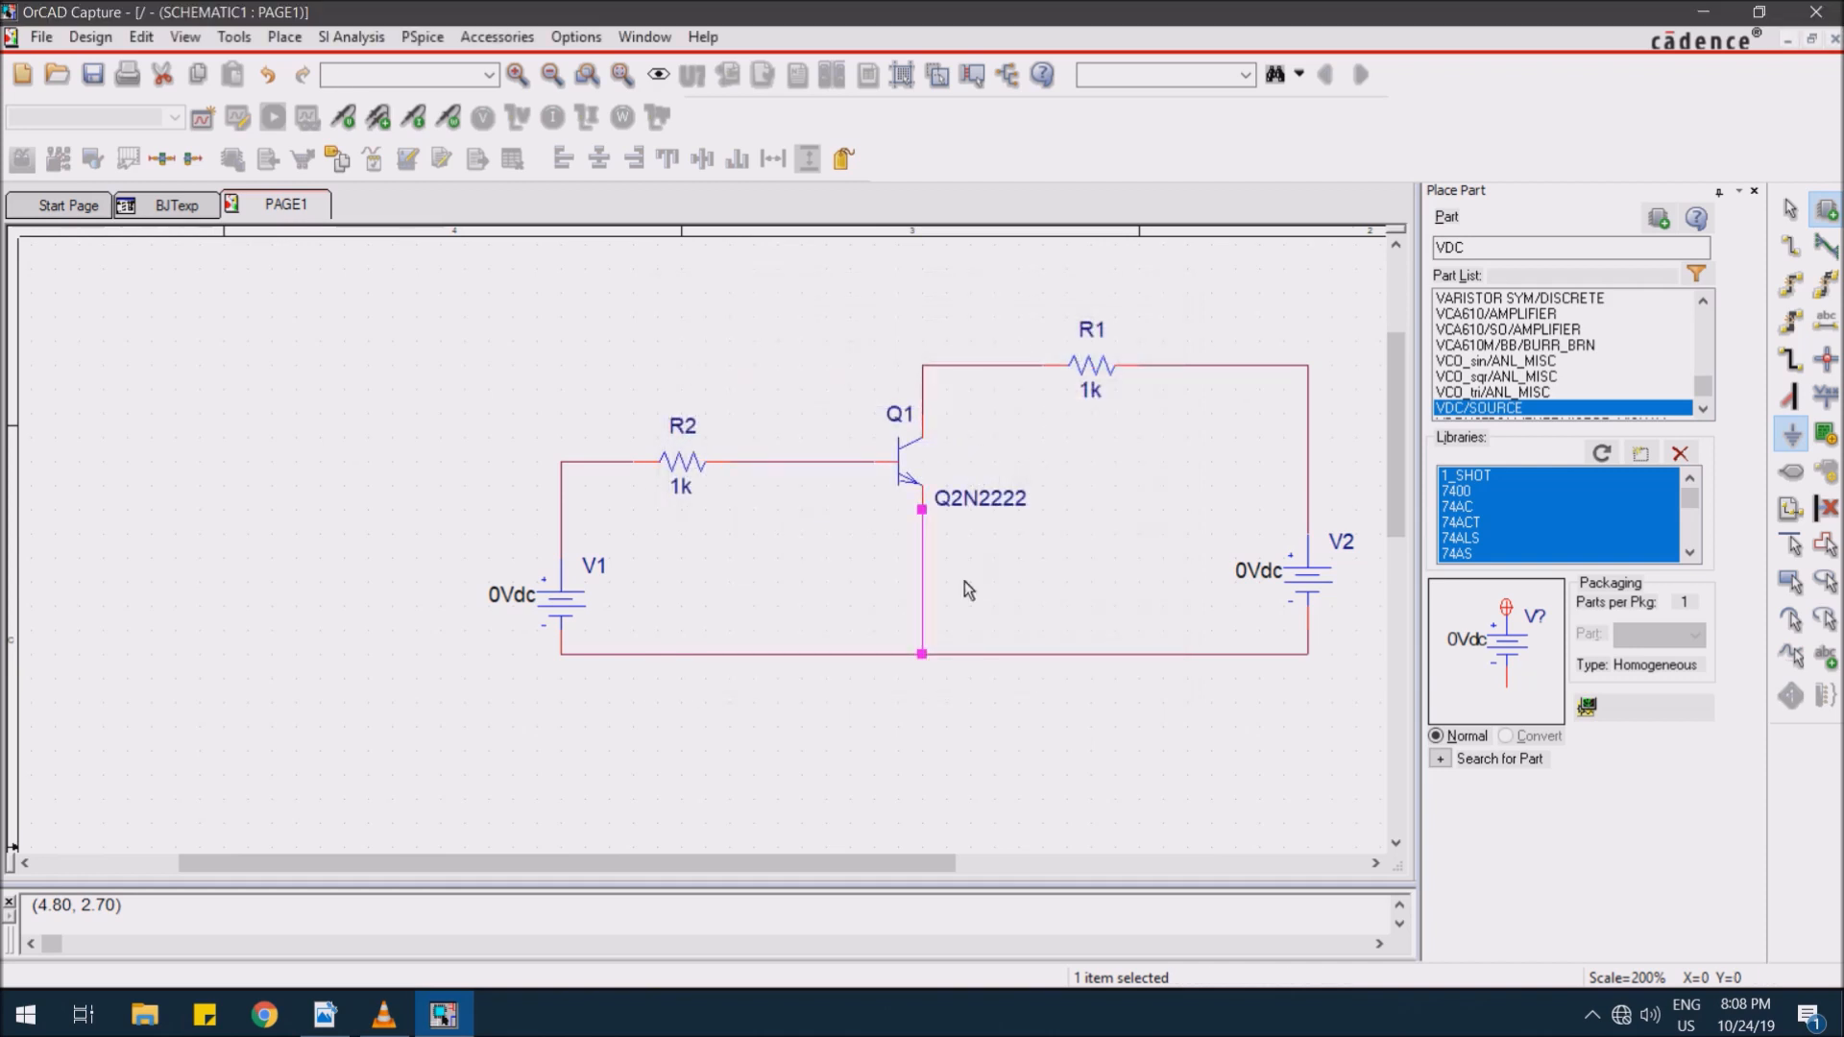
click(918, 694)
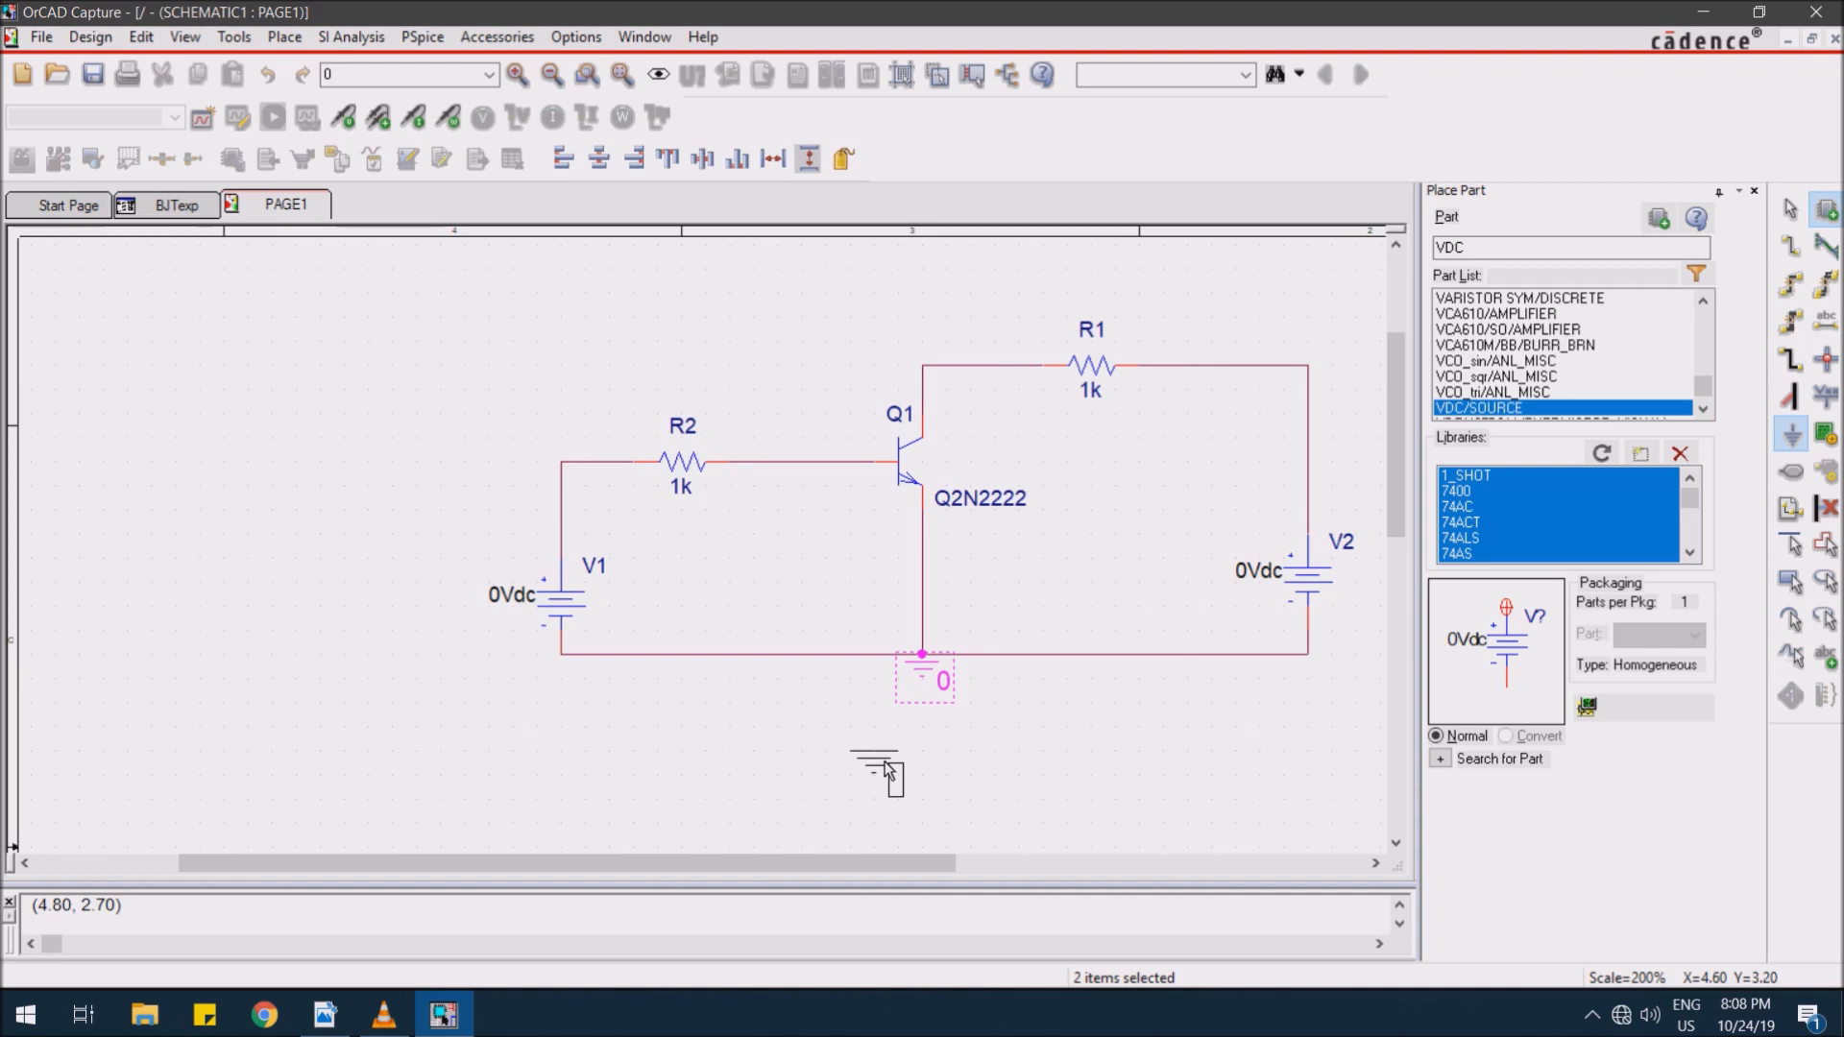
key(Escape)
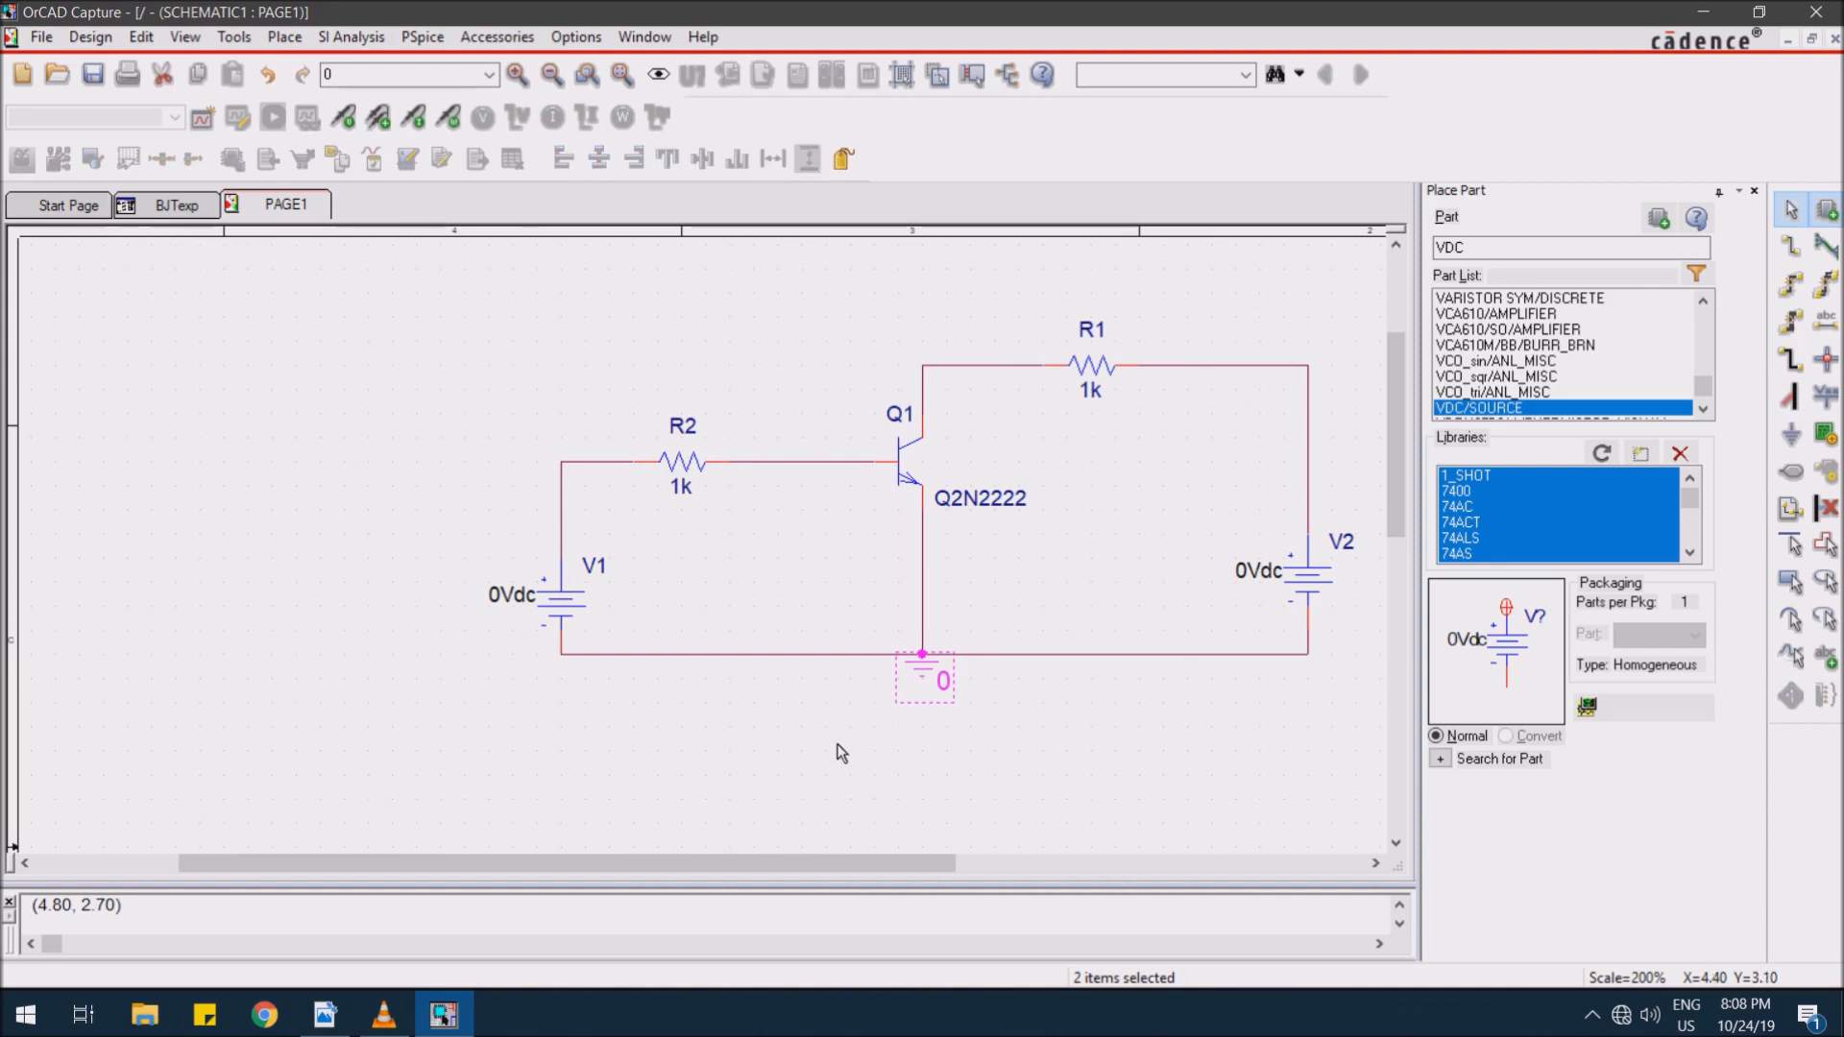
- Set the value of resistor R2 to 100k
double_click(684, 490)
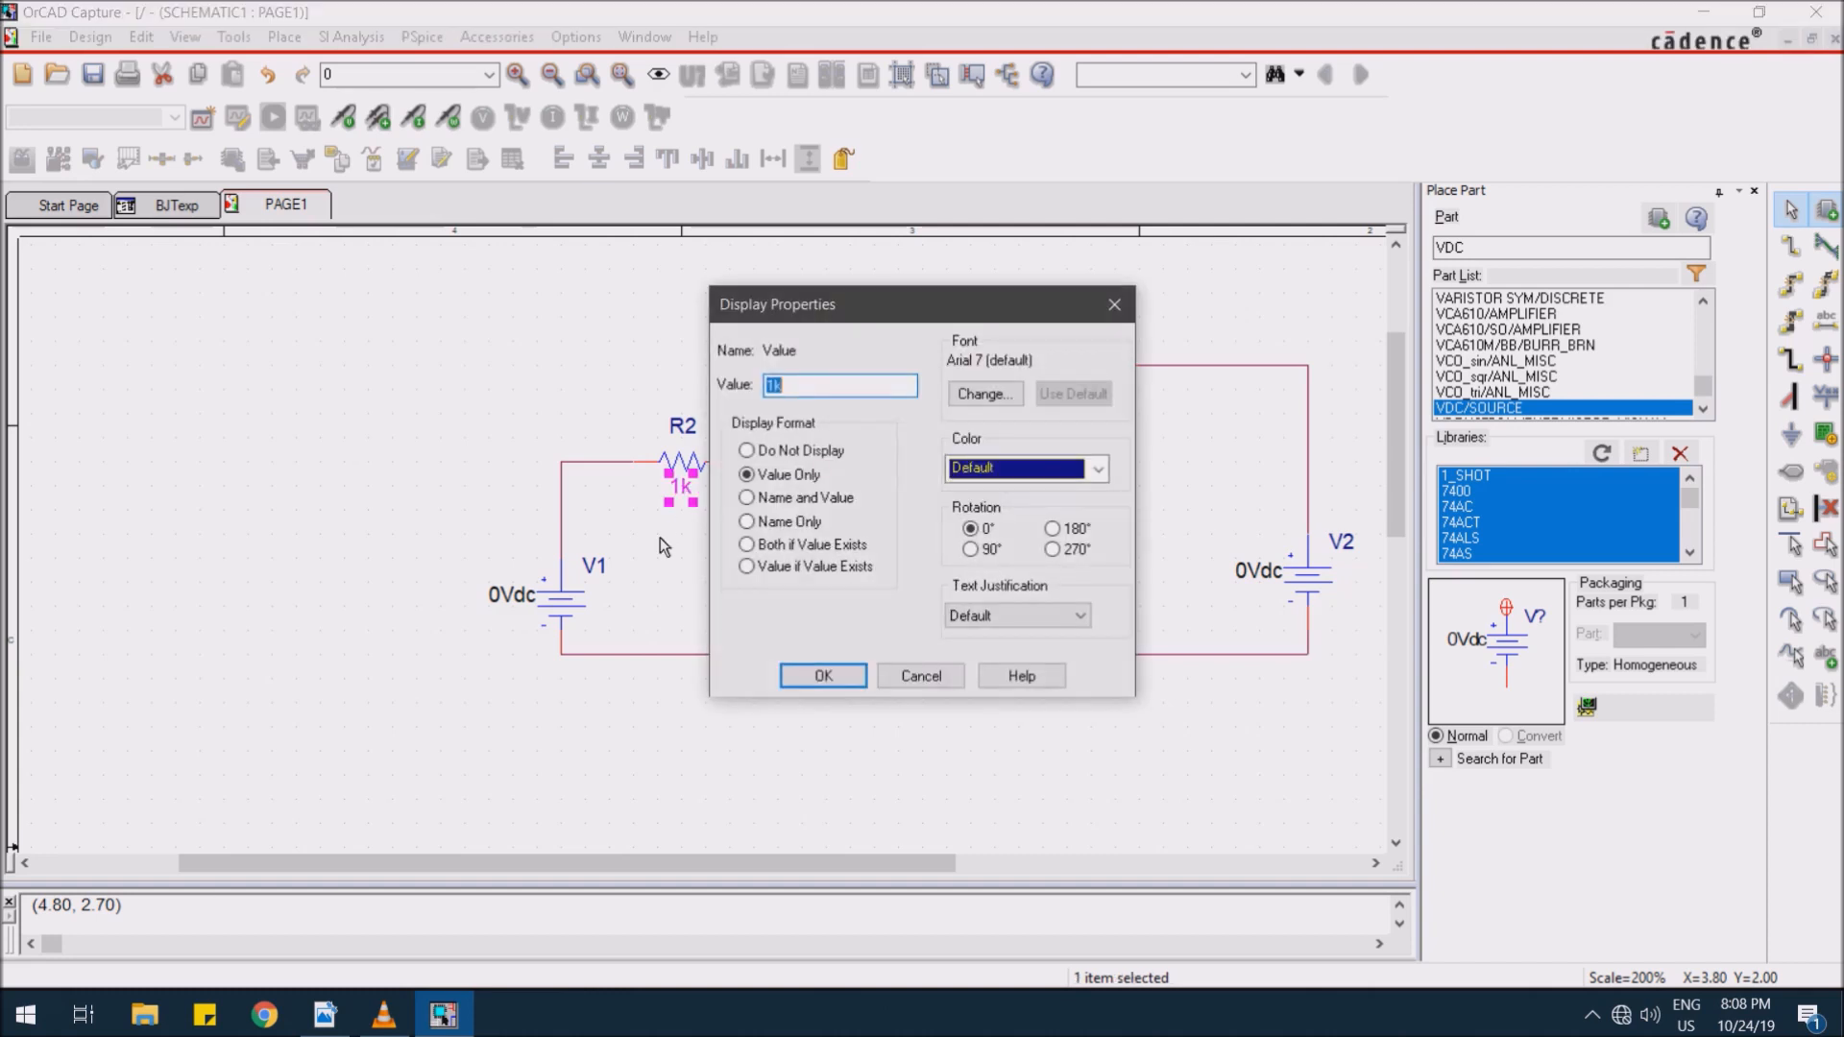
click(774, 386)
text(00)
click(829, 678)
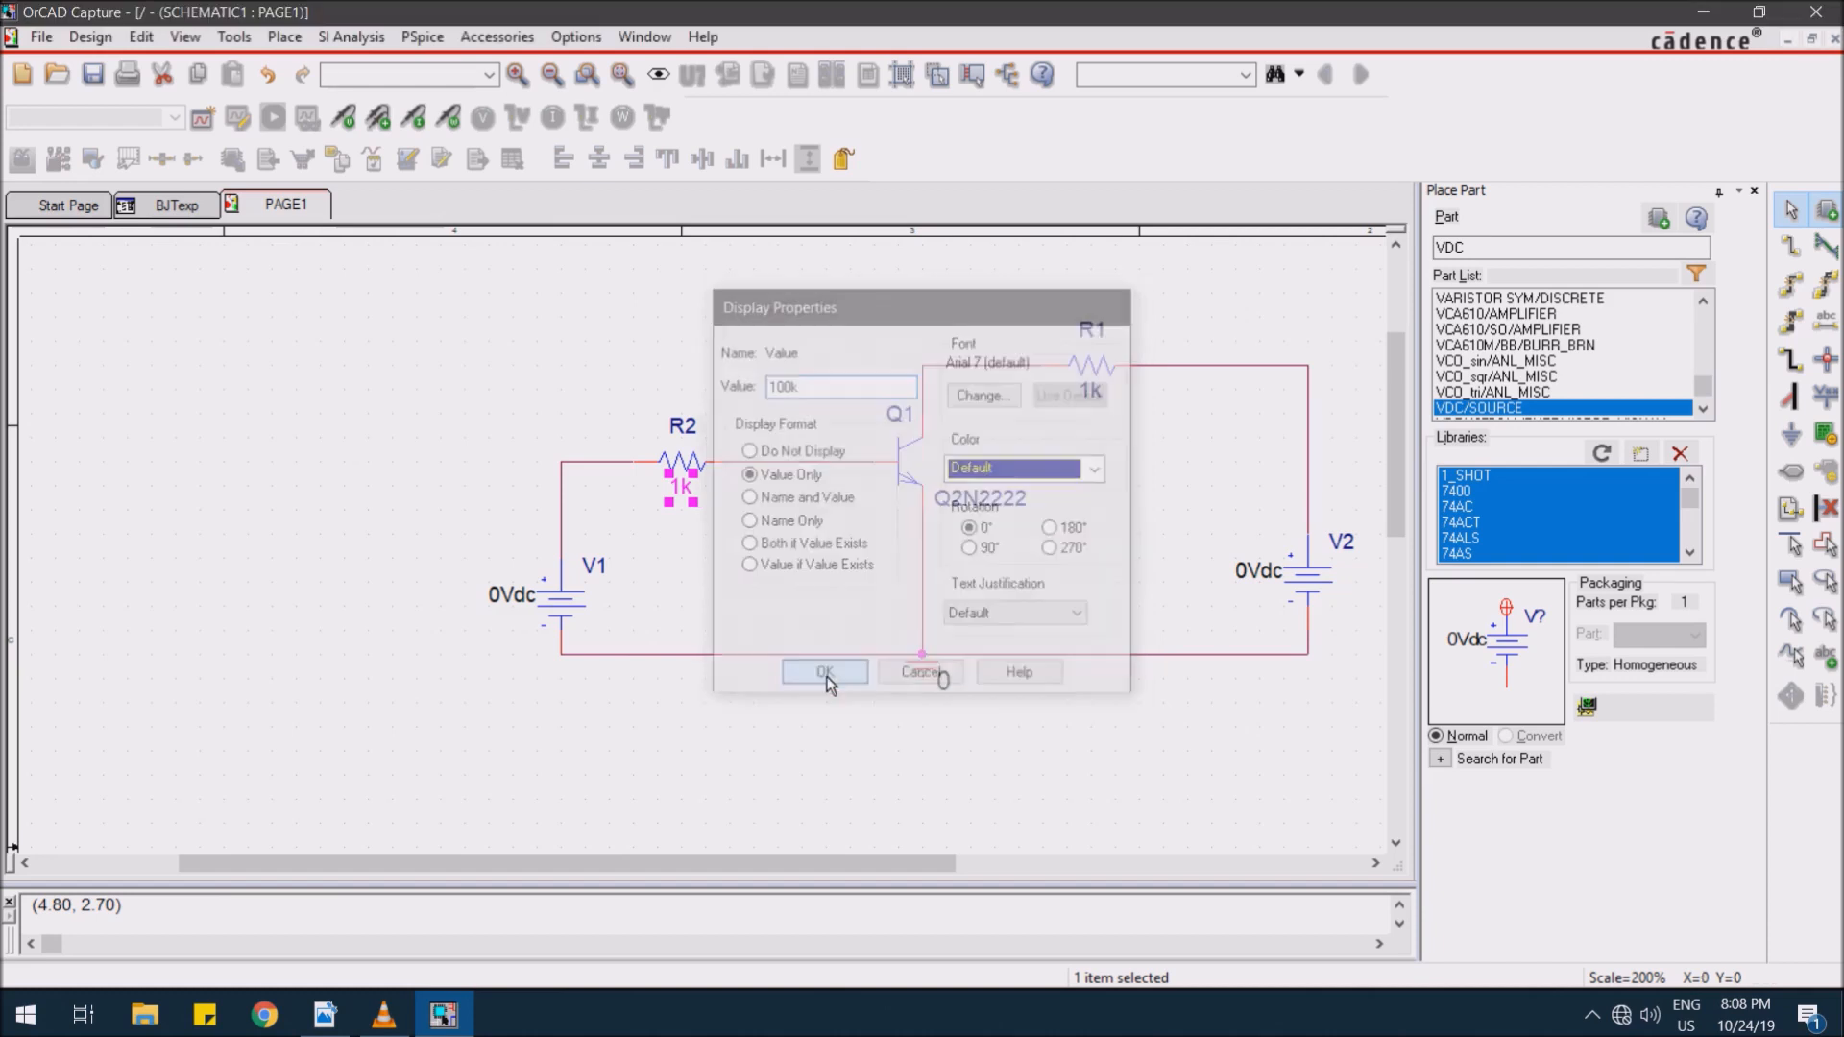
click(722, 753)
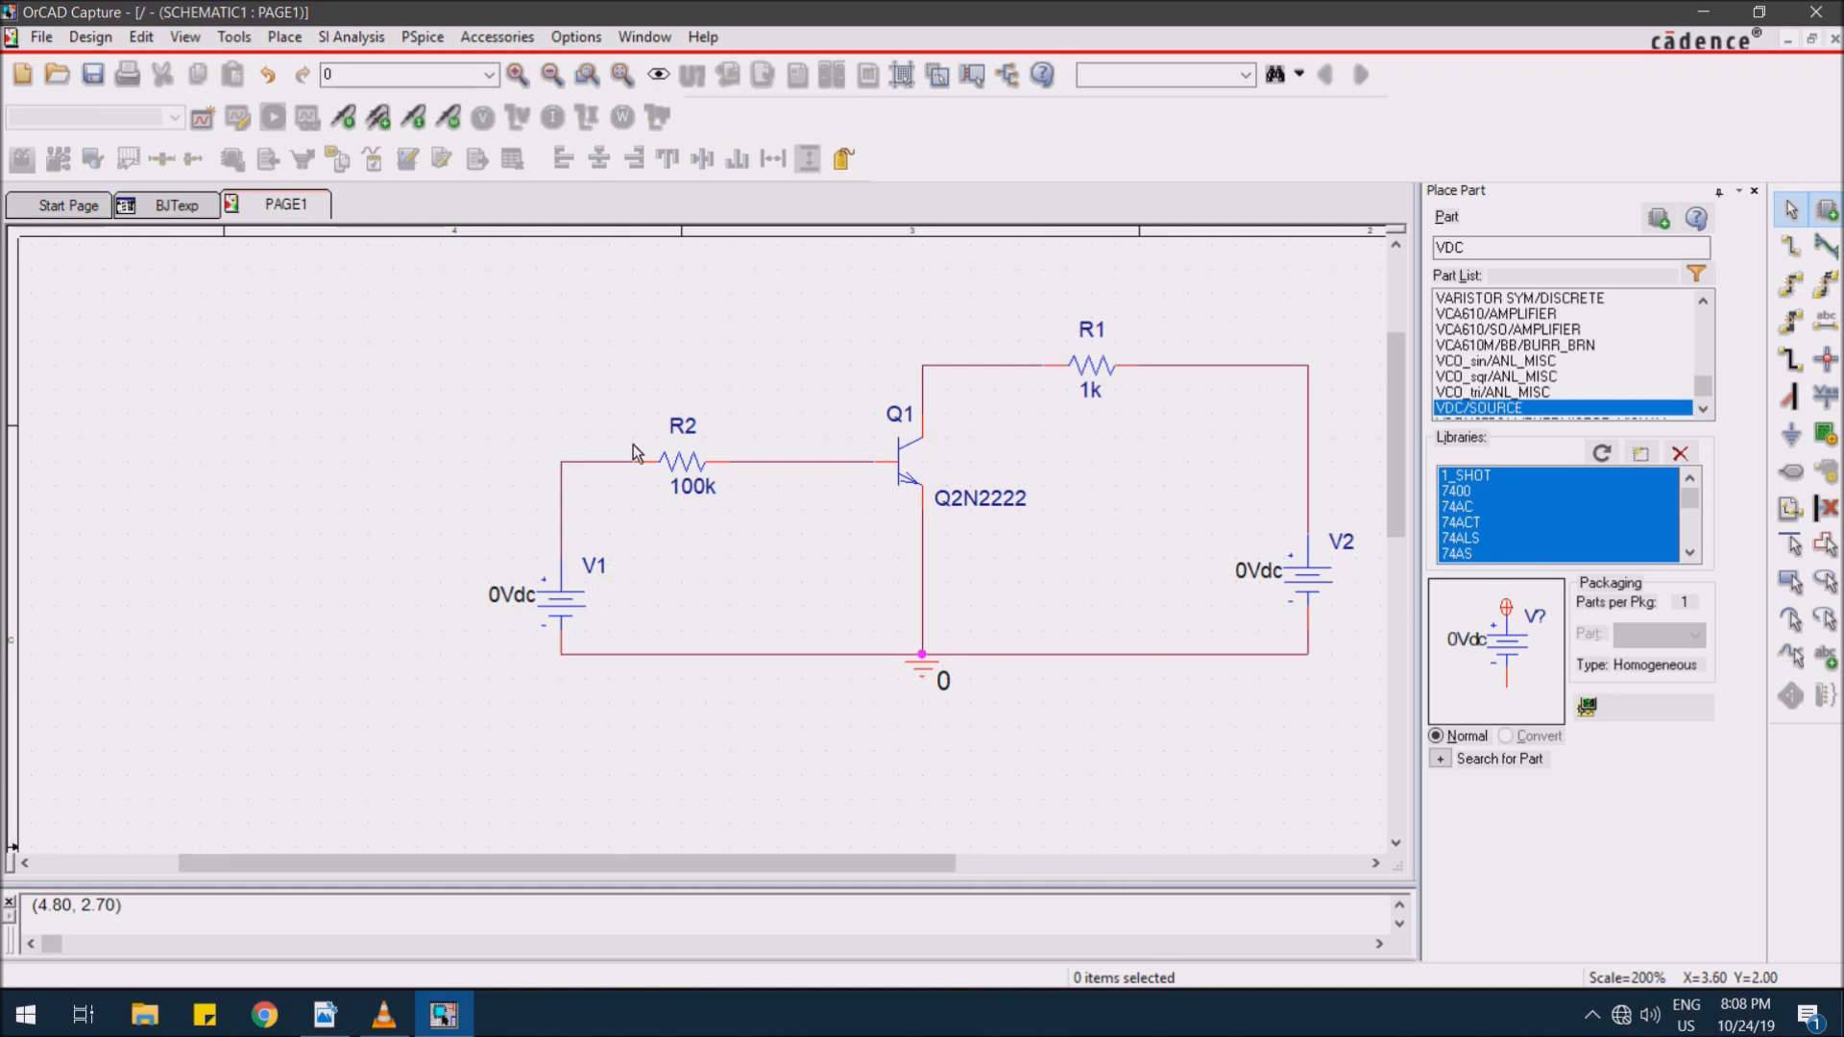
- Place two VCC symbols, one on the wire between R2 and the base and one on the wire between the collector and R1
click(376, 73)
text(VCC)
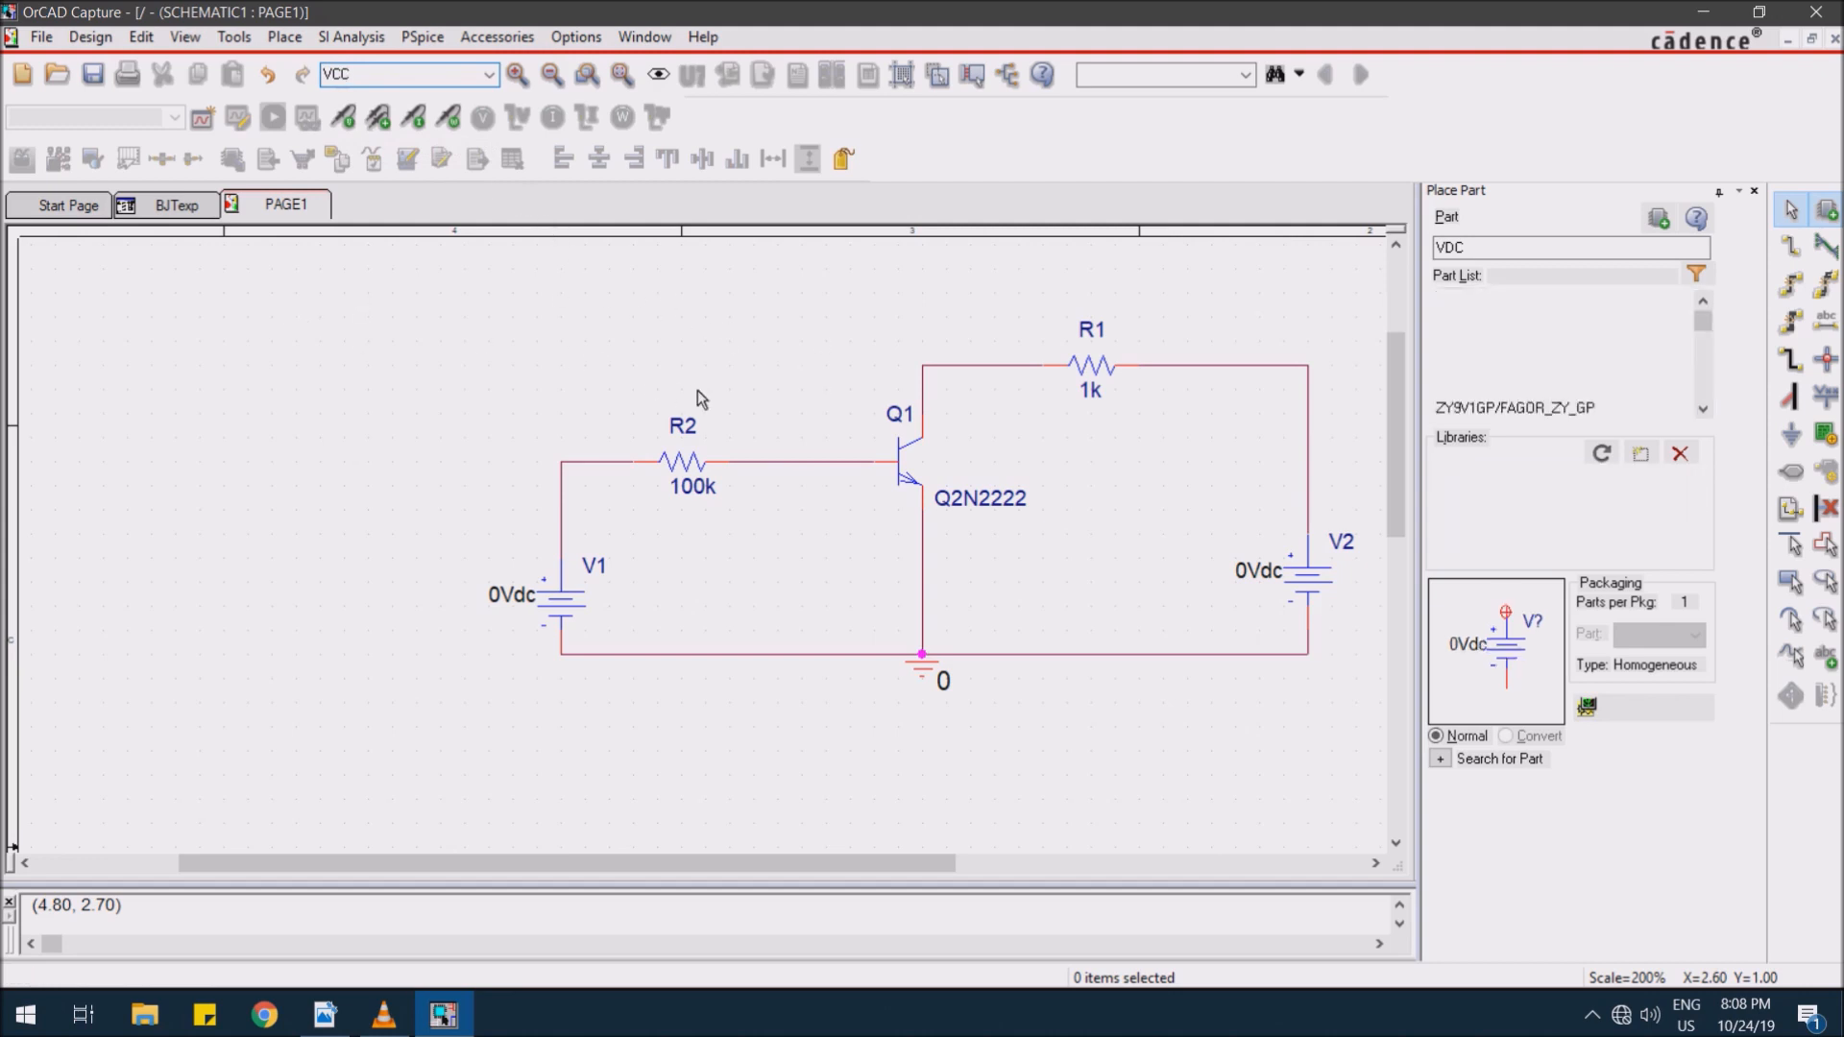
click(800, 459)
key(Escape)
click(995, 365)
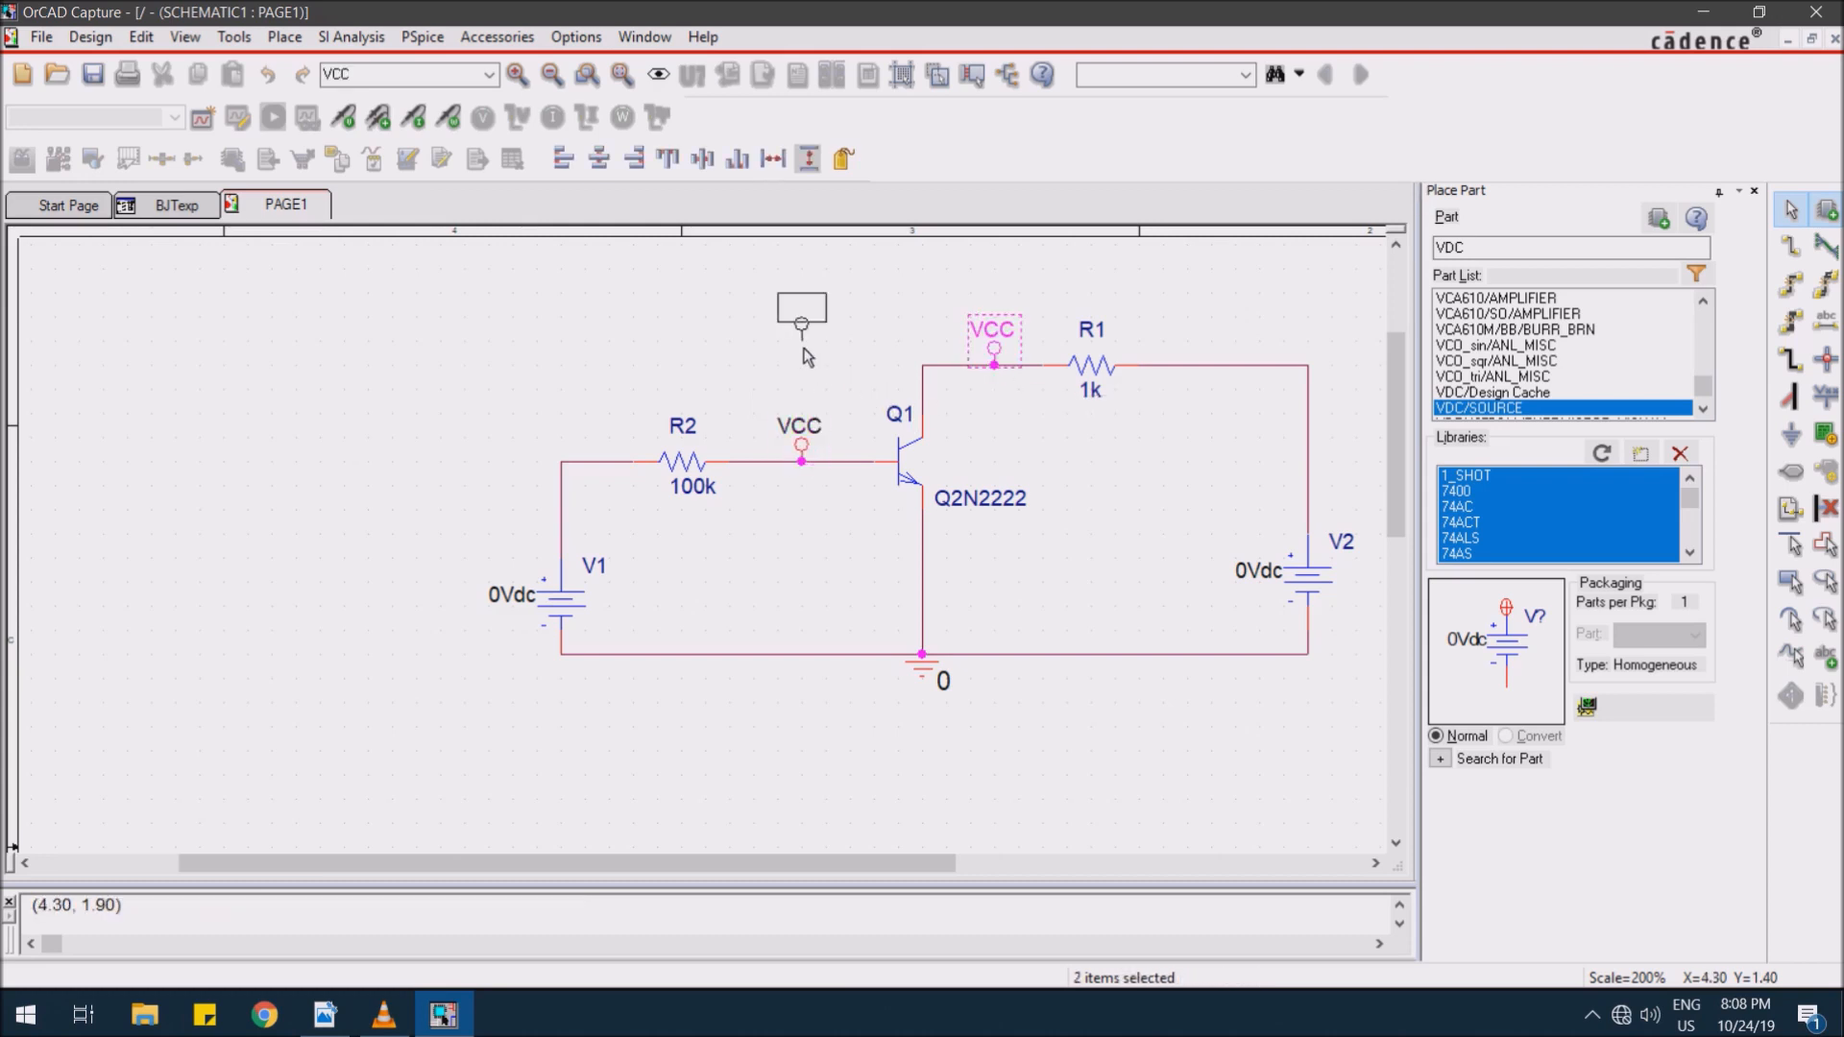
key(Escape)
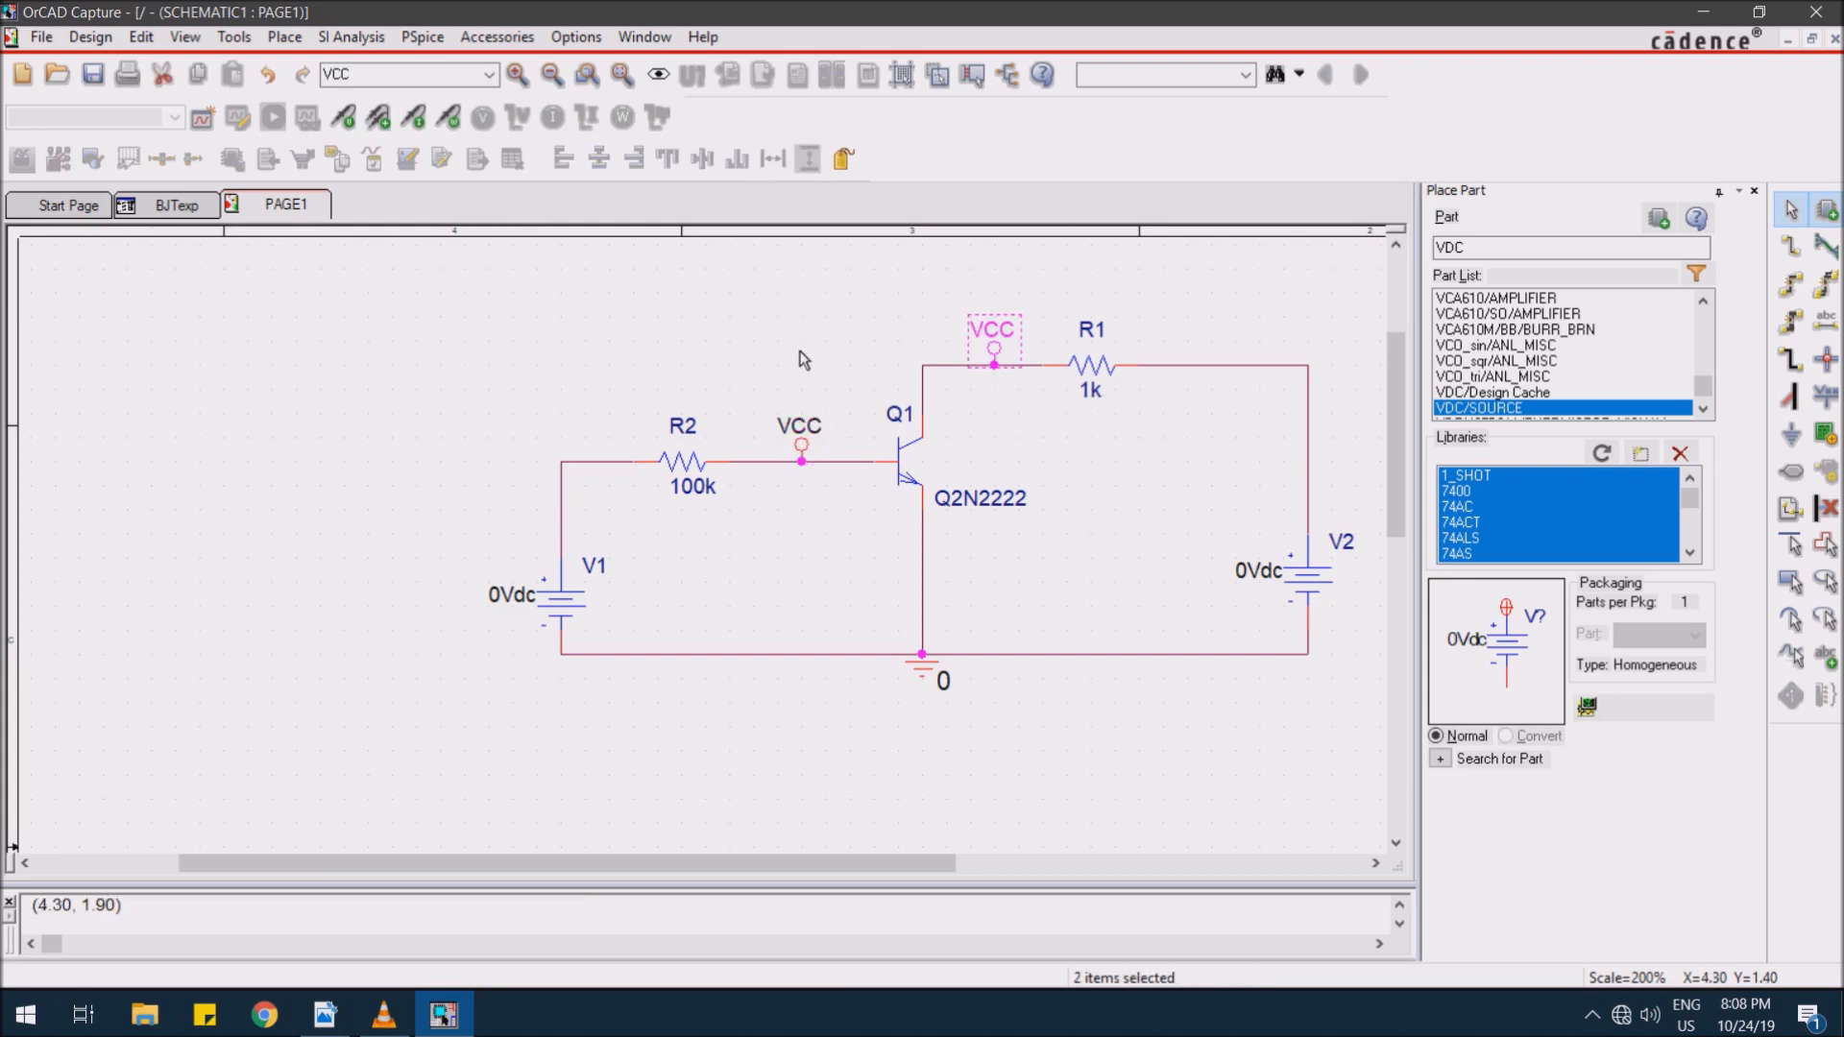
- Rename the VCC symbol on the collector wire as VCE
click(1008, 332)
double_click(1007, 331)
click(822, 388)
key(BackSpace)
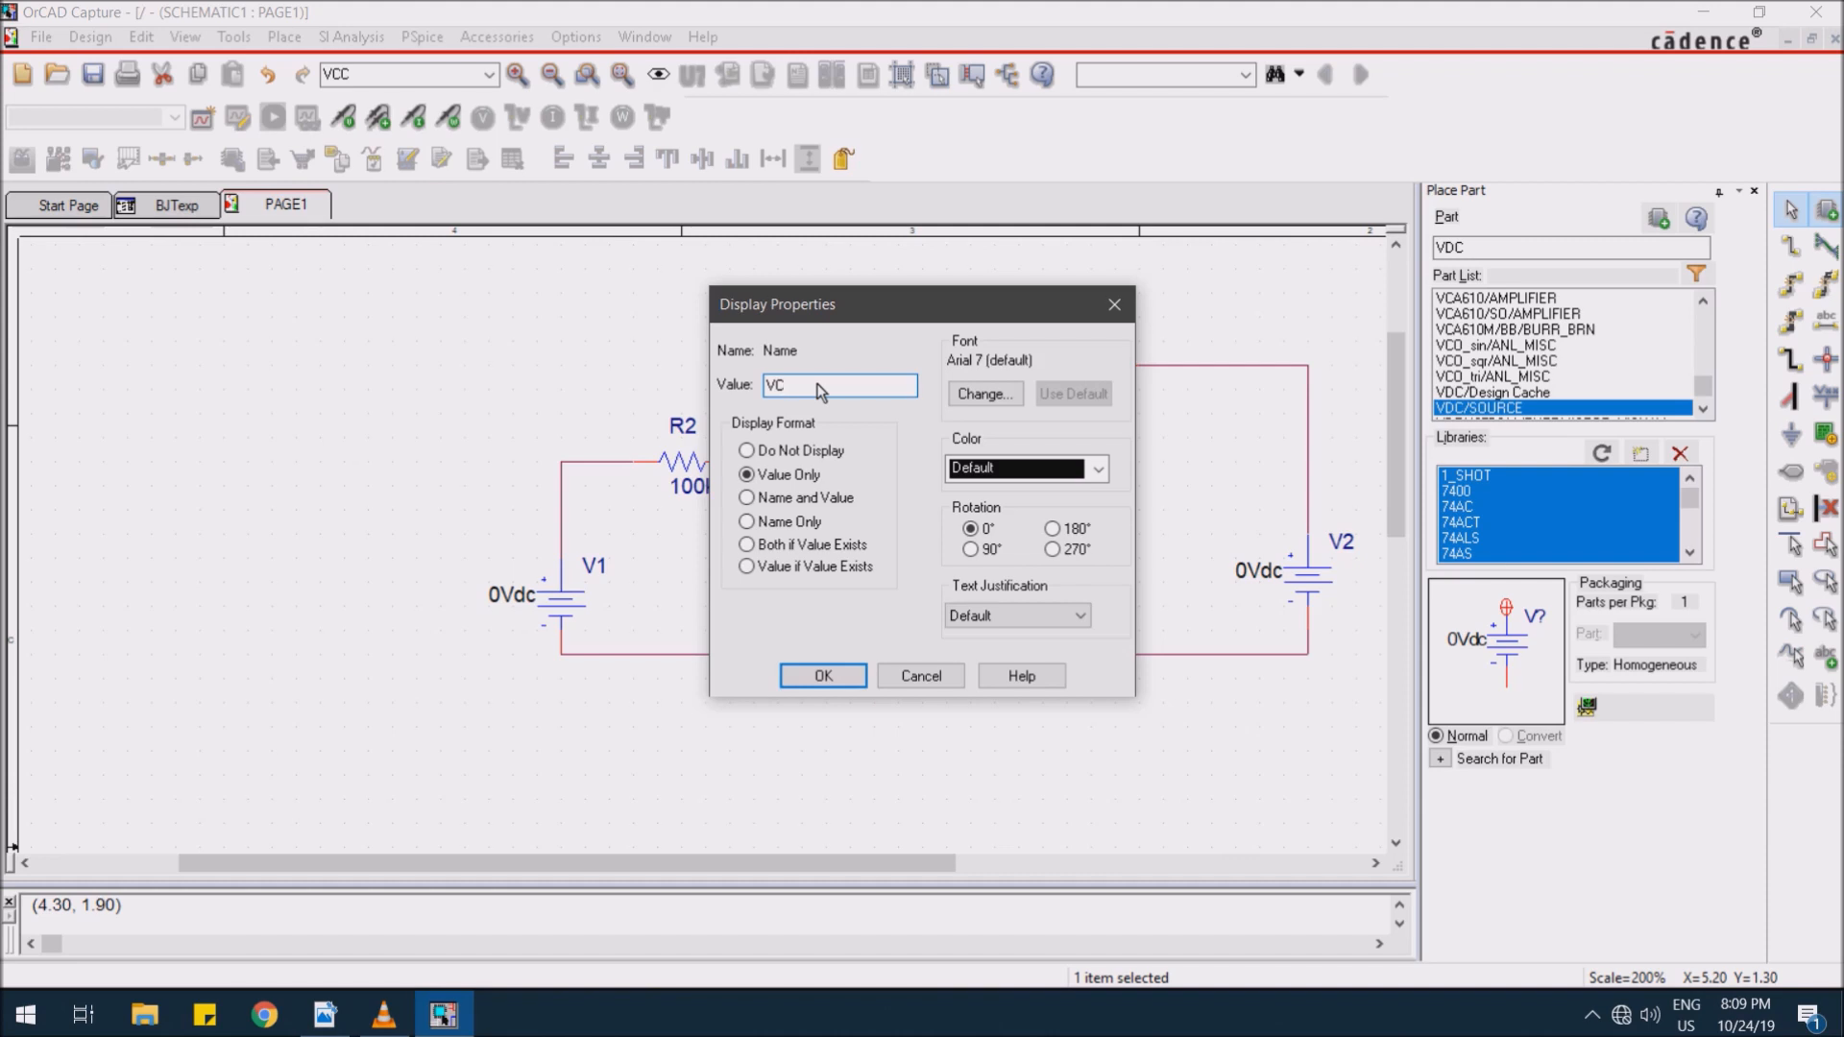
text(E)
click(823, 675)
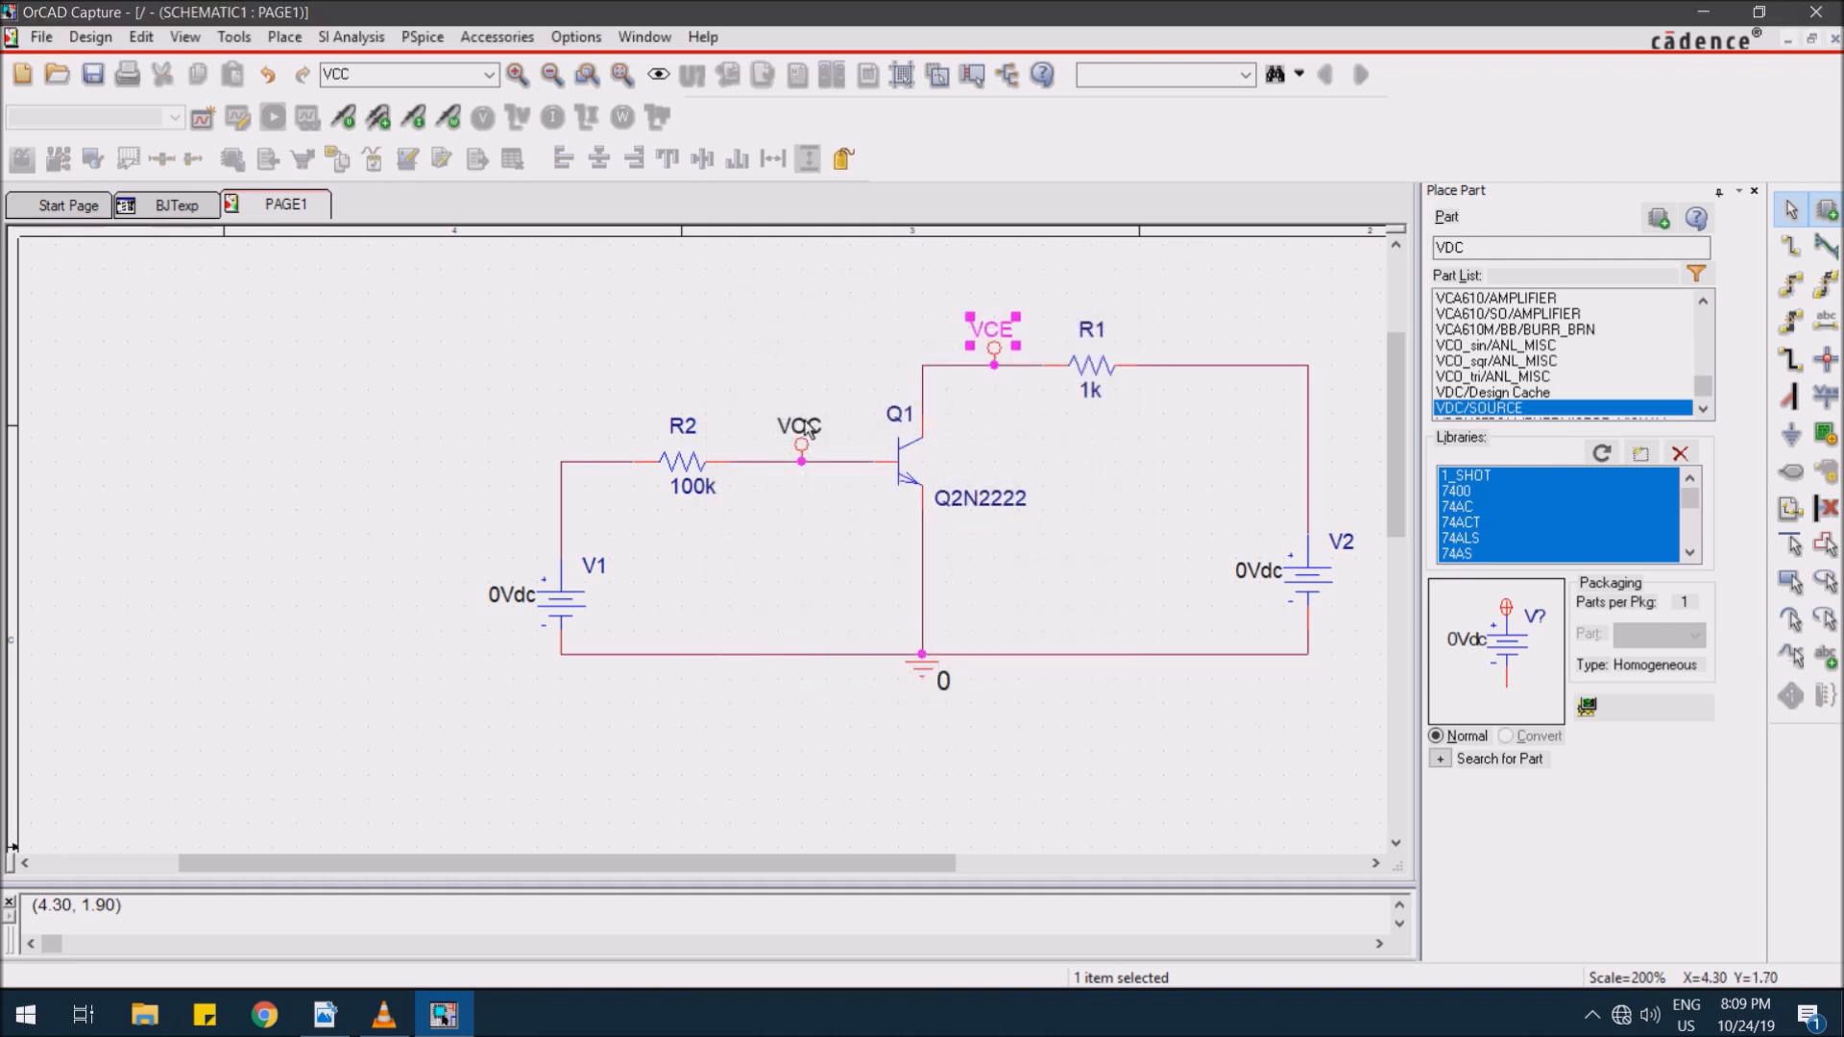
- Rename the VCC symbol on the base wire as VBE
double_click(806, 427)
click(816, 395)
key(BackSpace)
key(BackSpace)
text(BE)
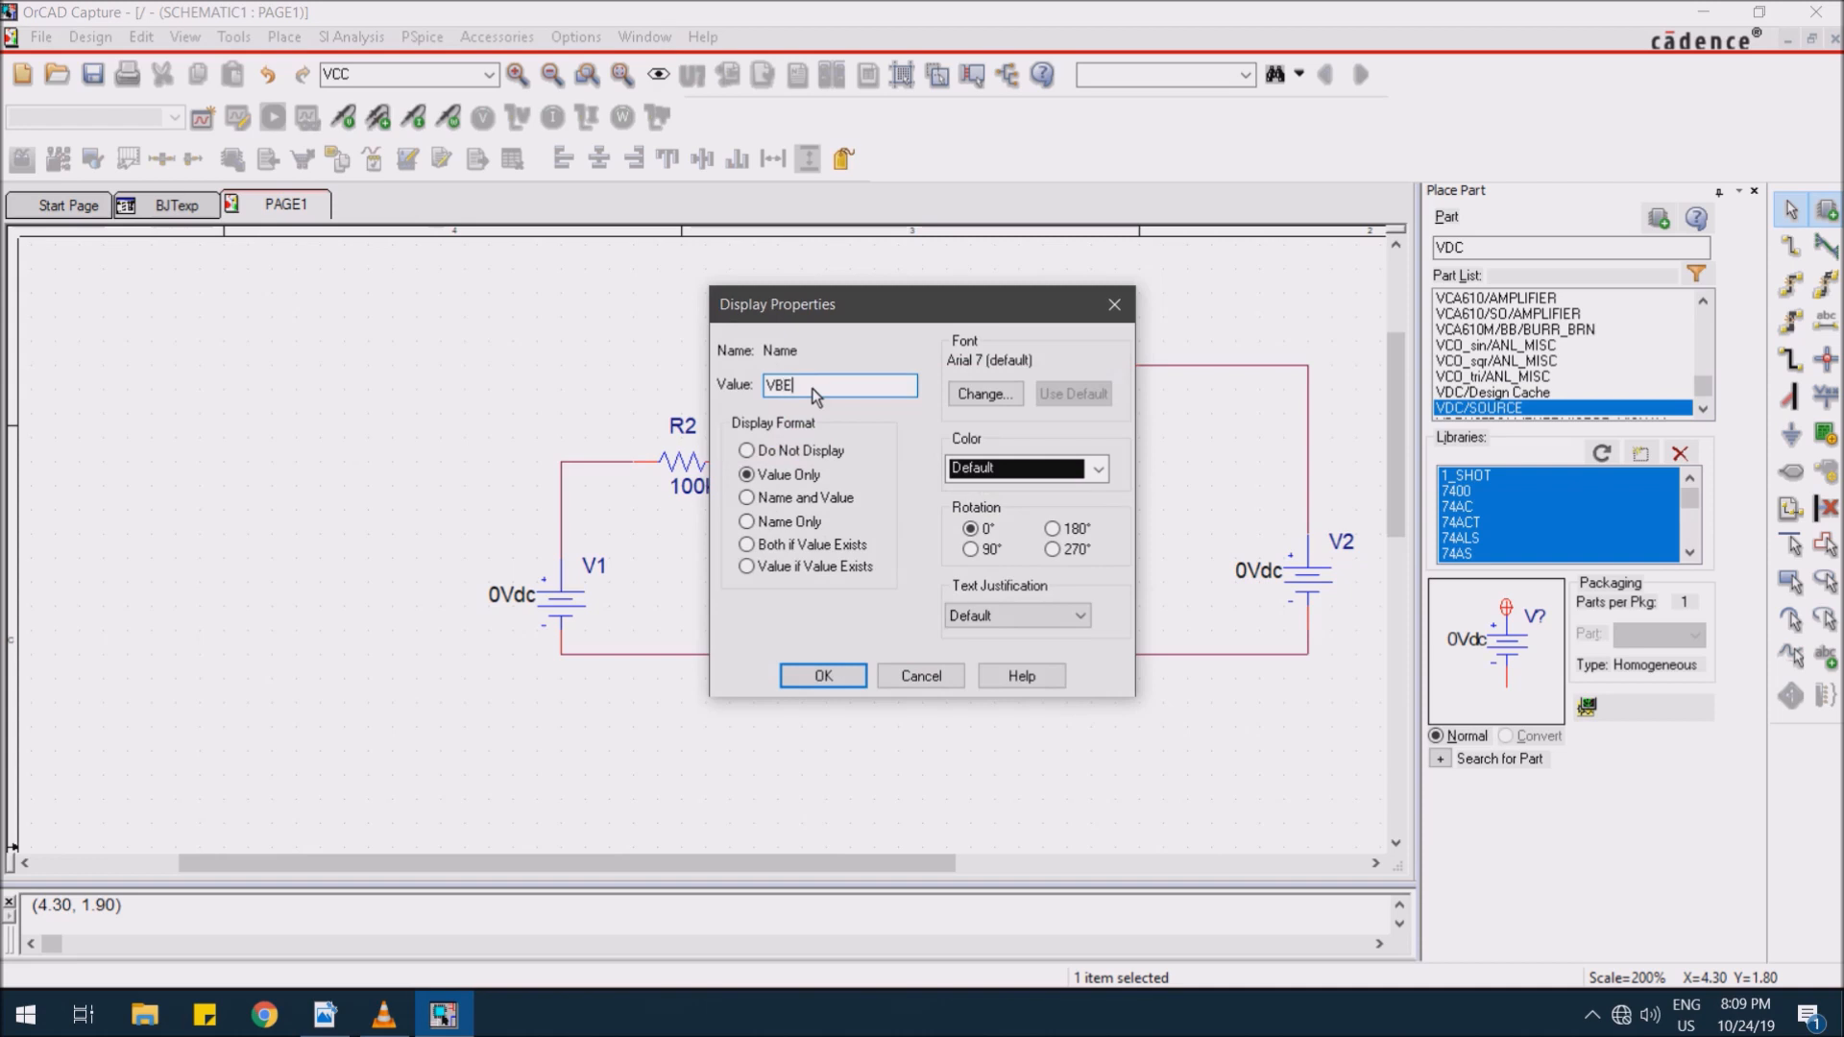
click(821, 676)
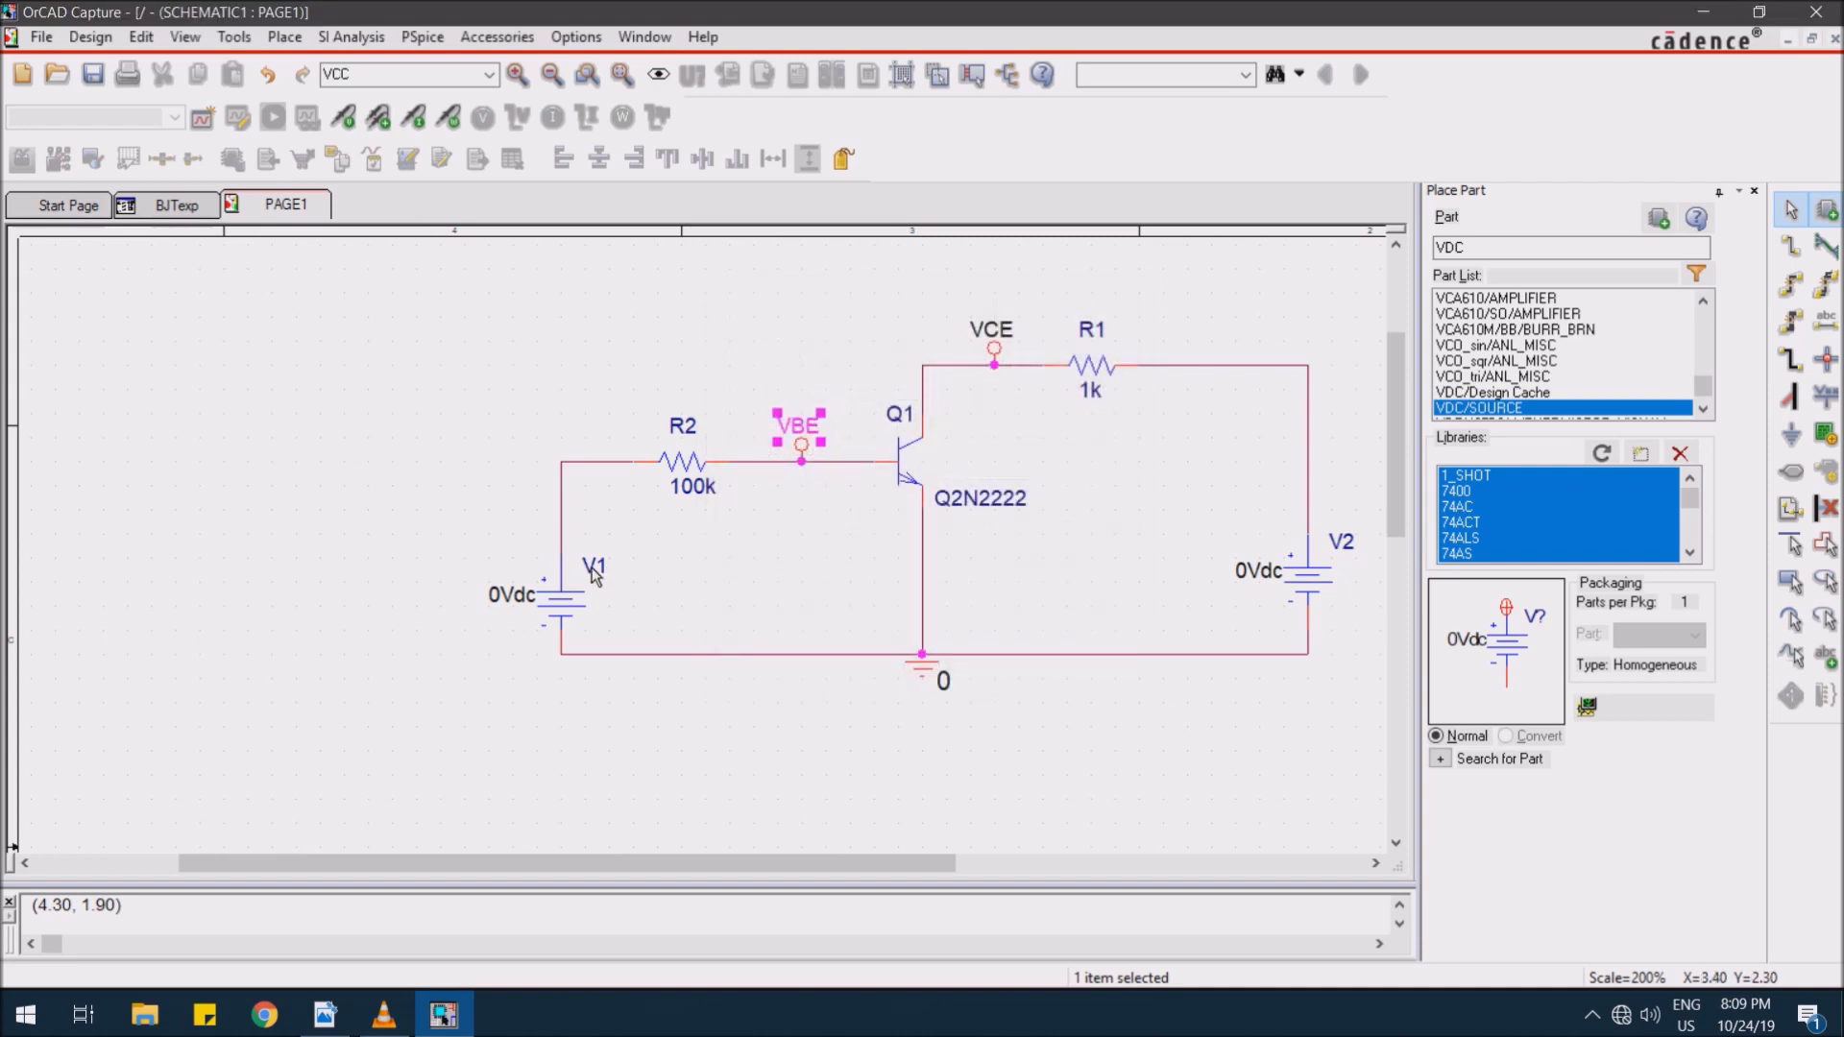
- Change the part reference of source V1 to VBB and that of source V2 to VCC
double_click(594, 569)
text(VBB)
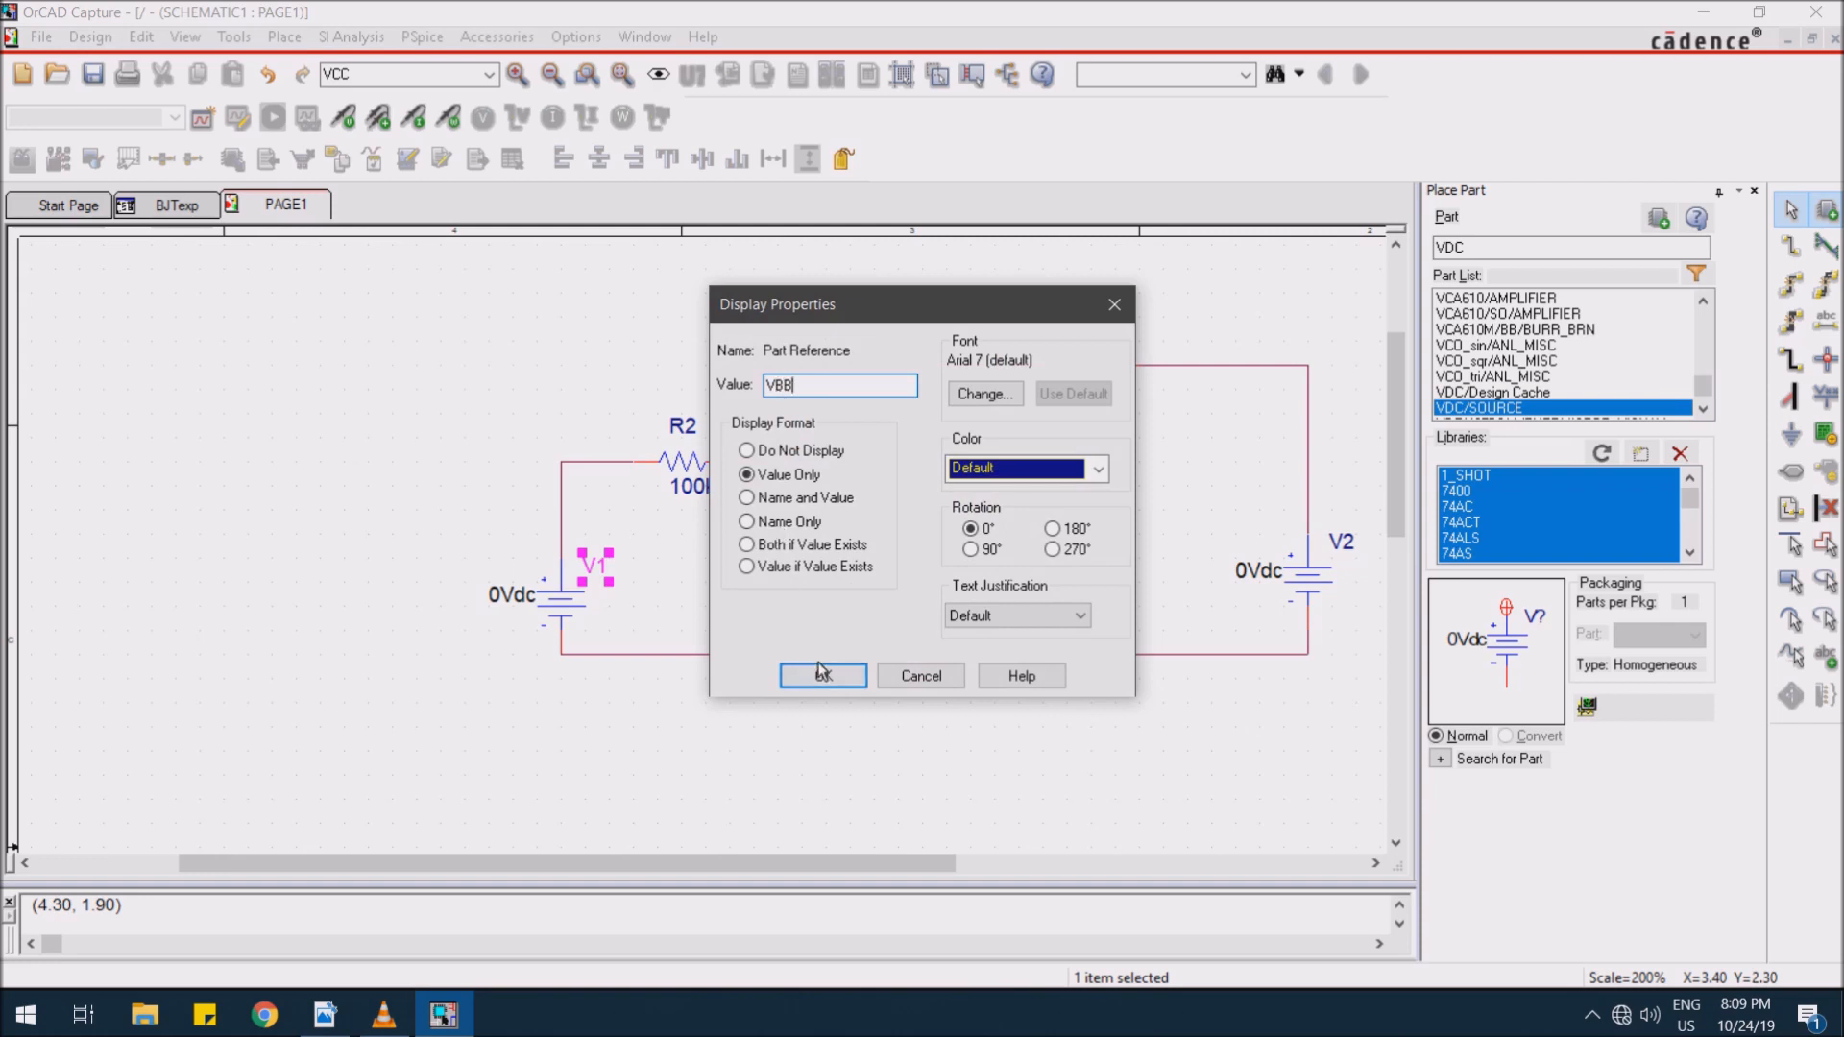
click(822, 674)
click(1345, 540)
double_click(1344, 540)
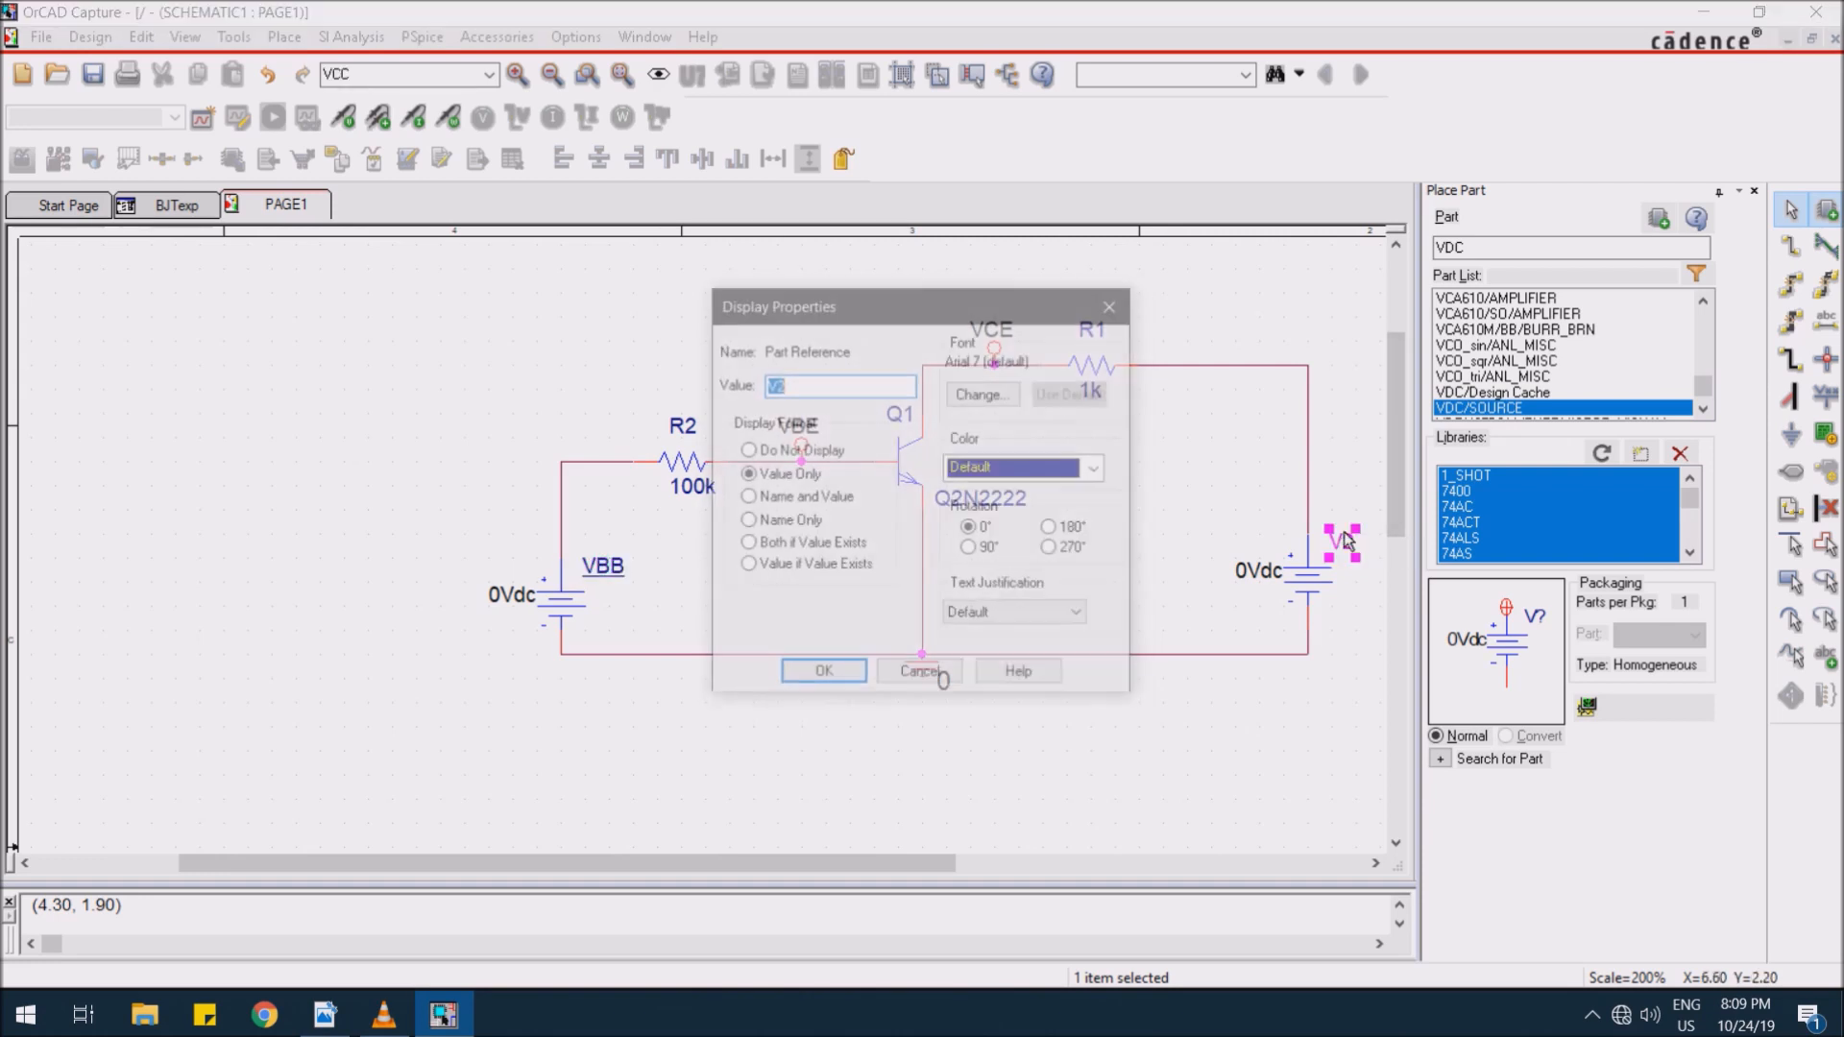
key(BackSpace)
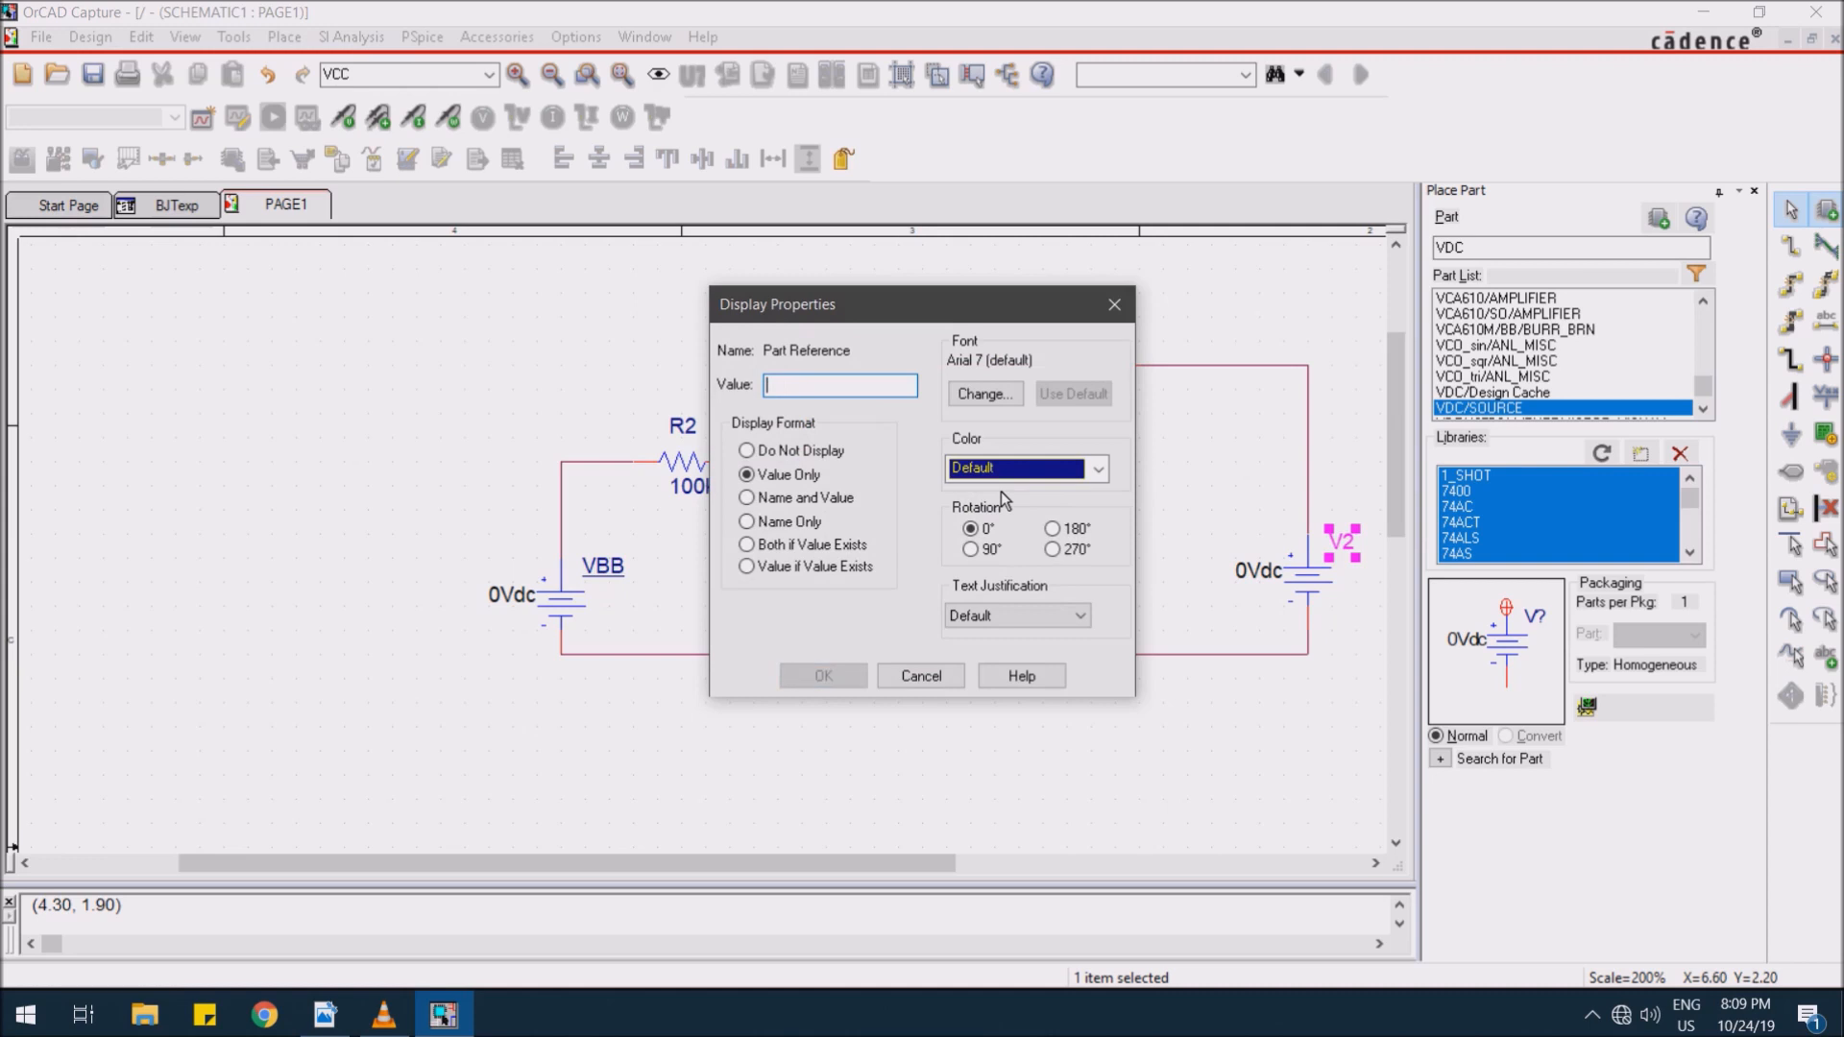
text(VCC)
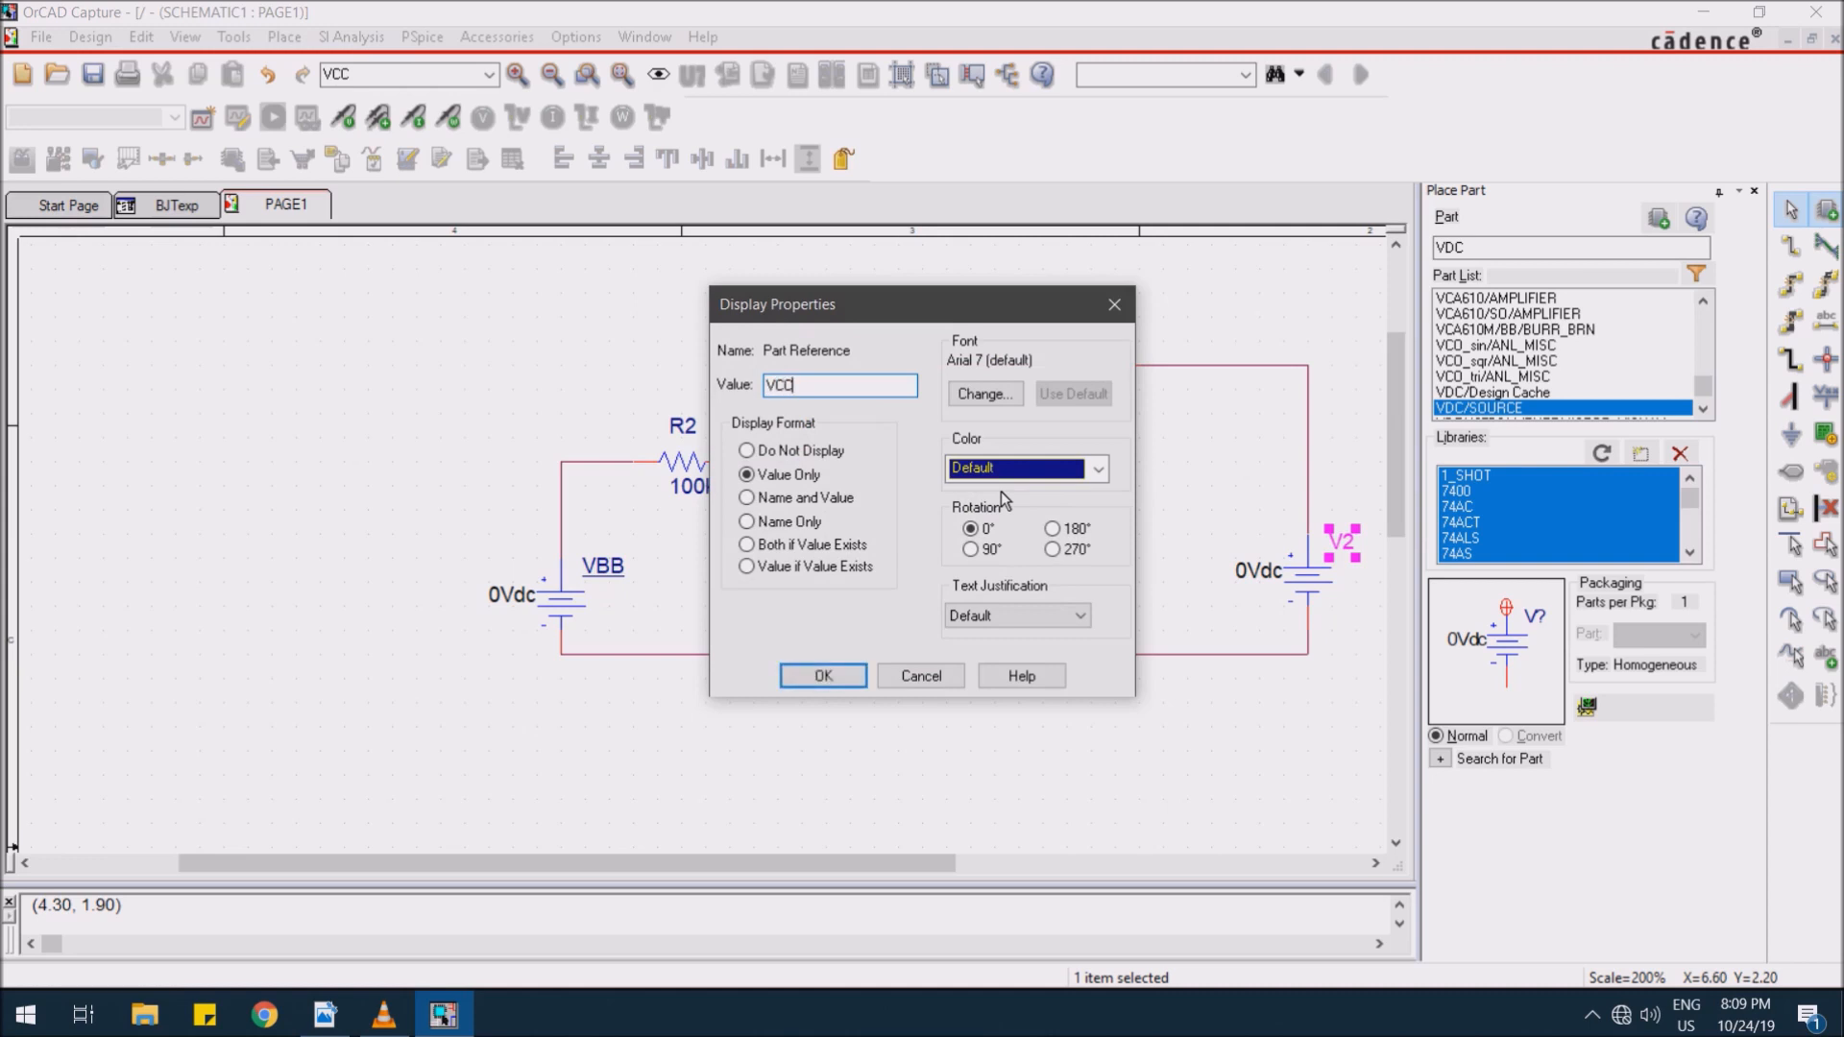
click(839, 670)
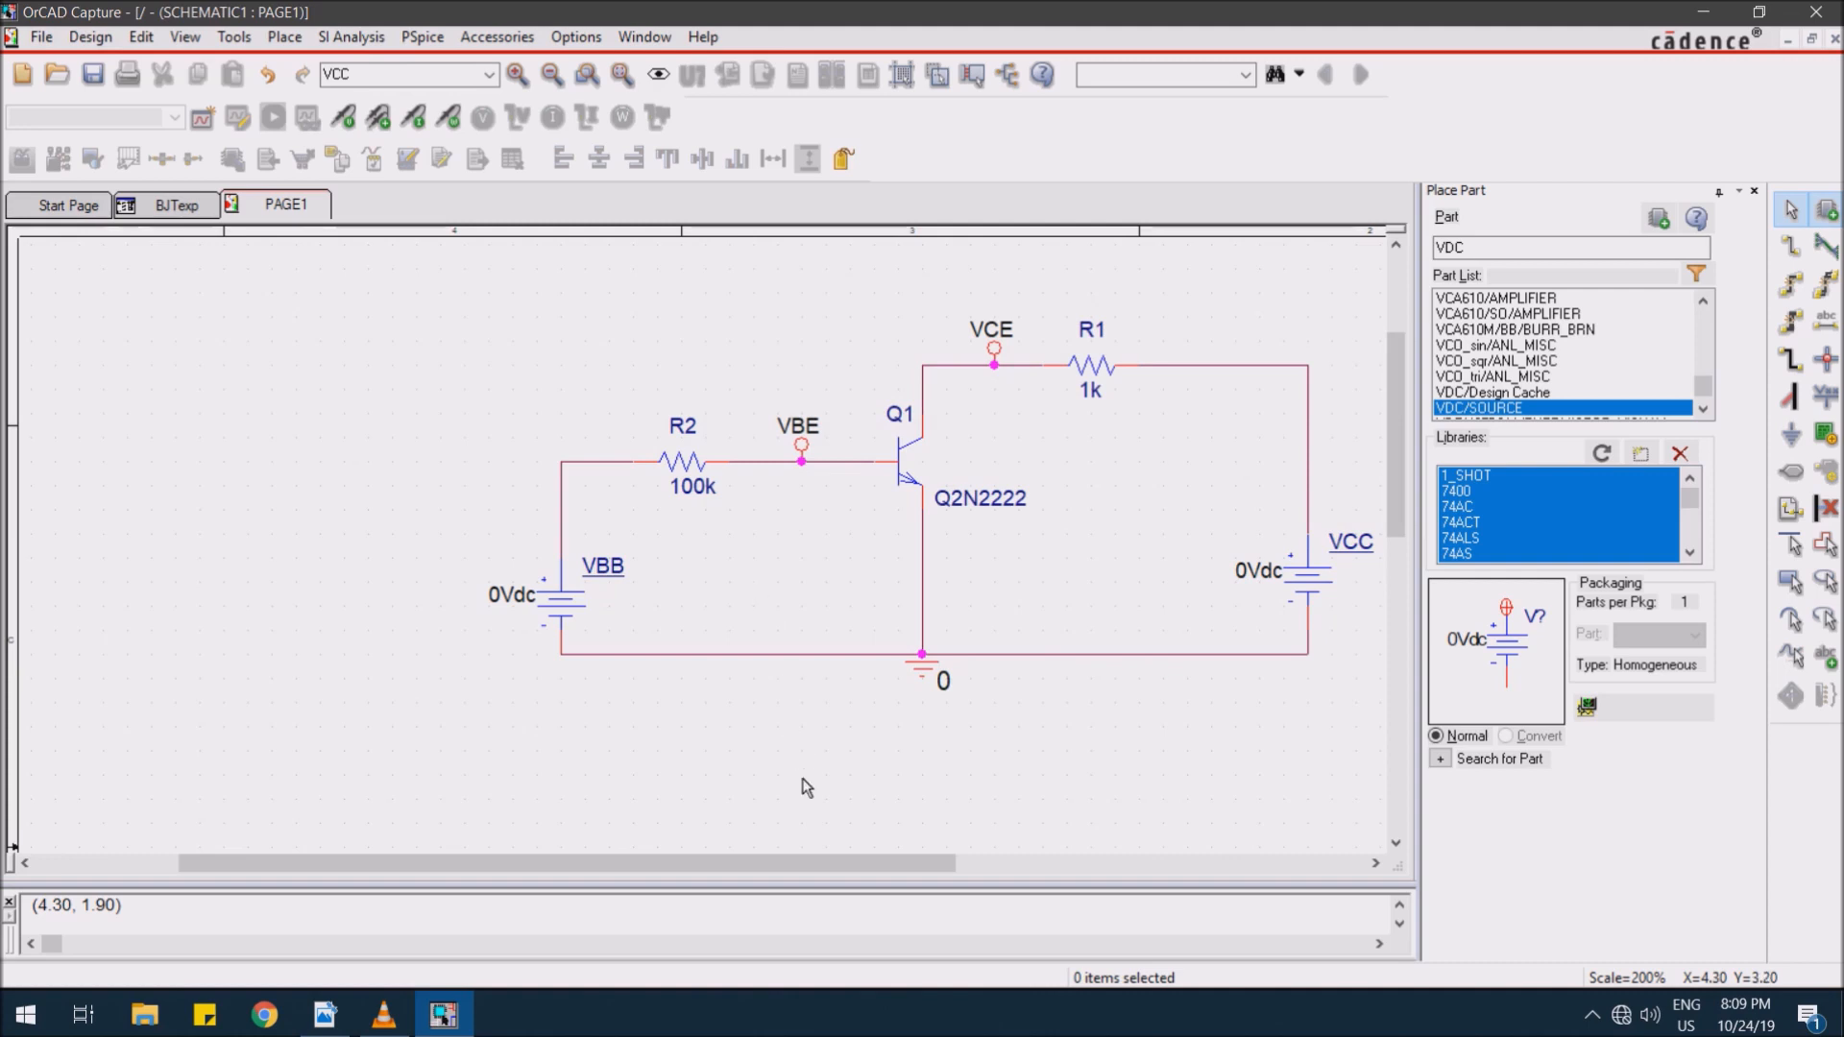
- Create a new PSpice simulation profile named TEST1, choosing PSpice A/D as the product suite
drag(836, 866, 933, 867)
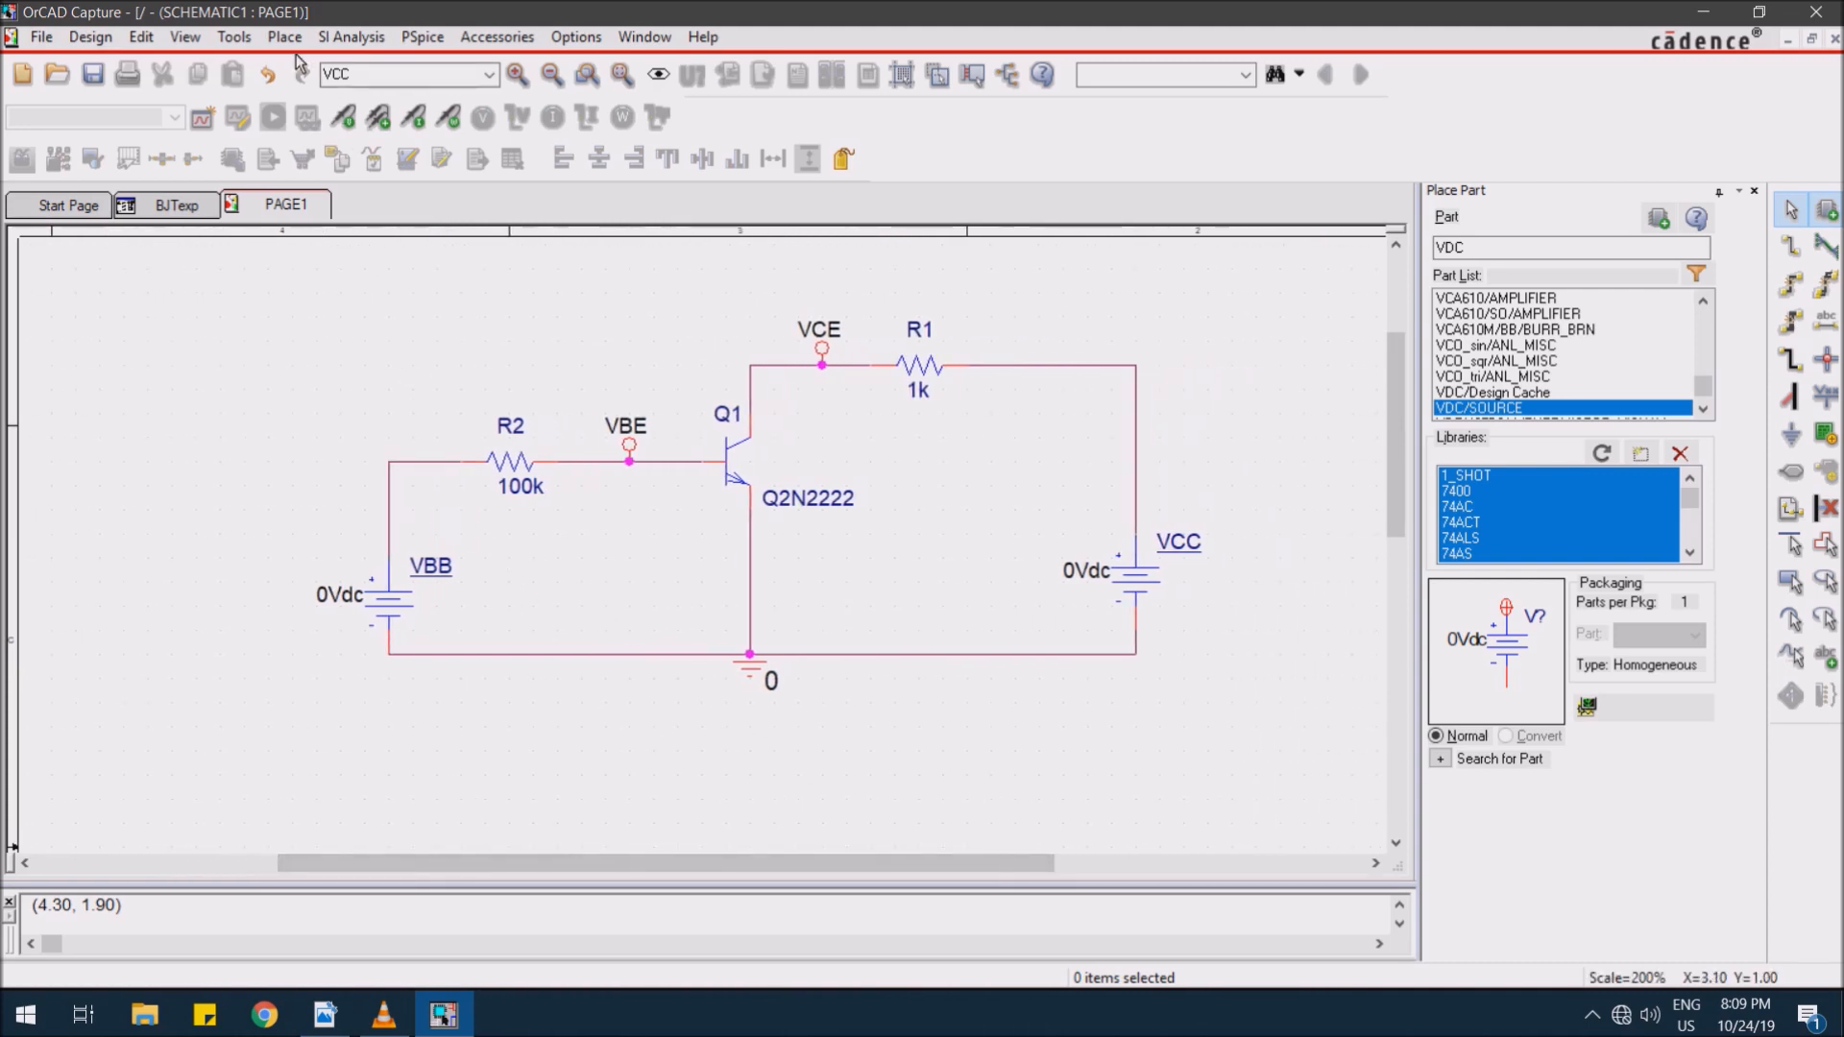
click(420, 38)
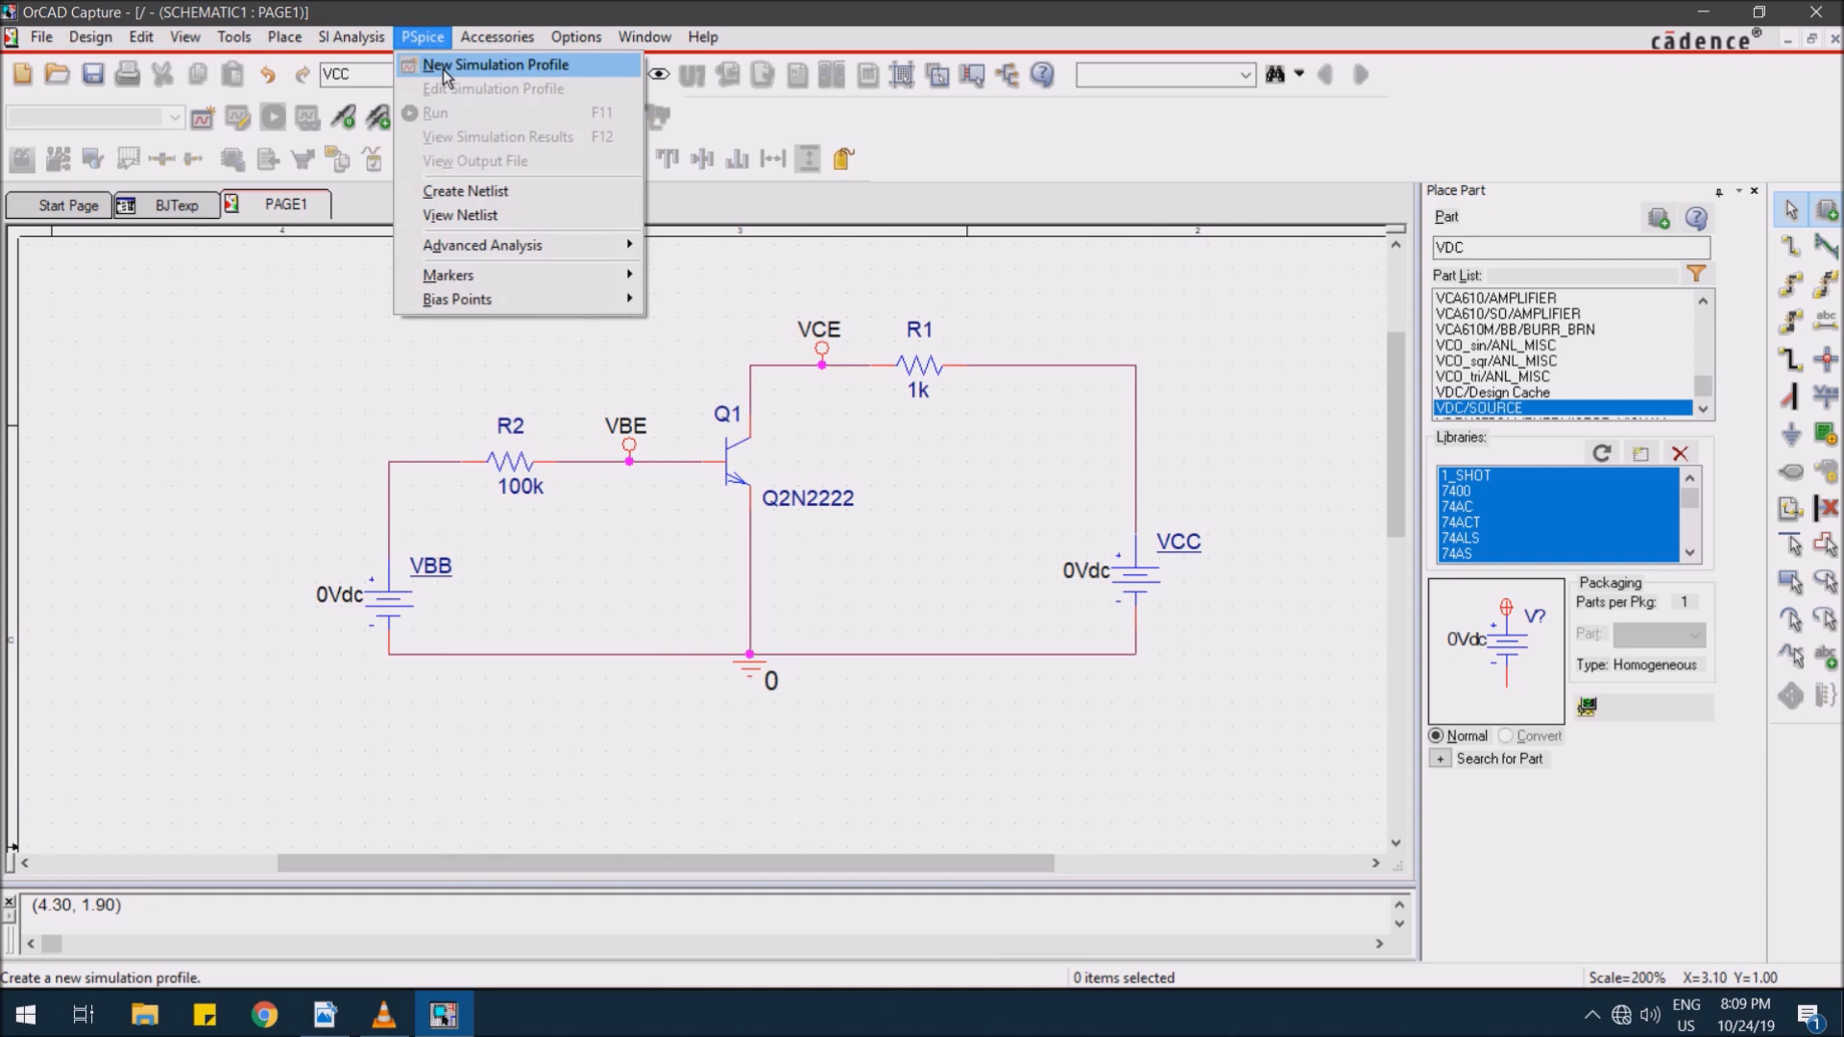
click(442, 67)
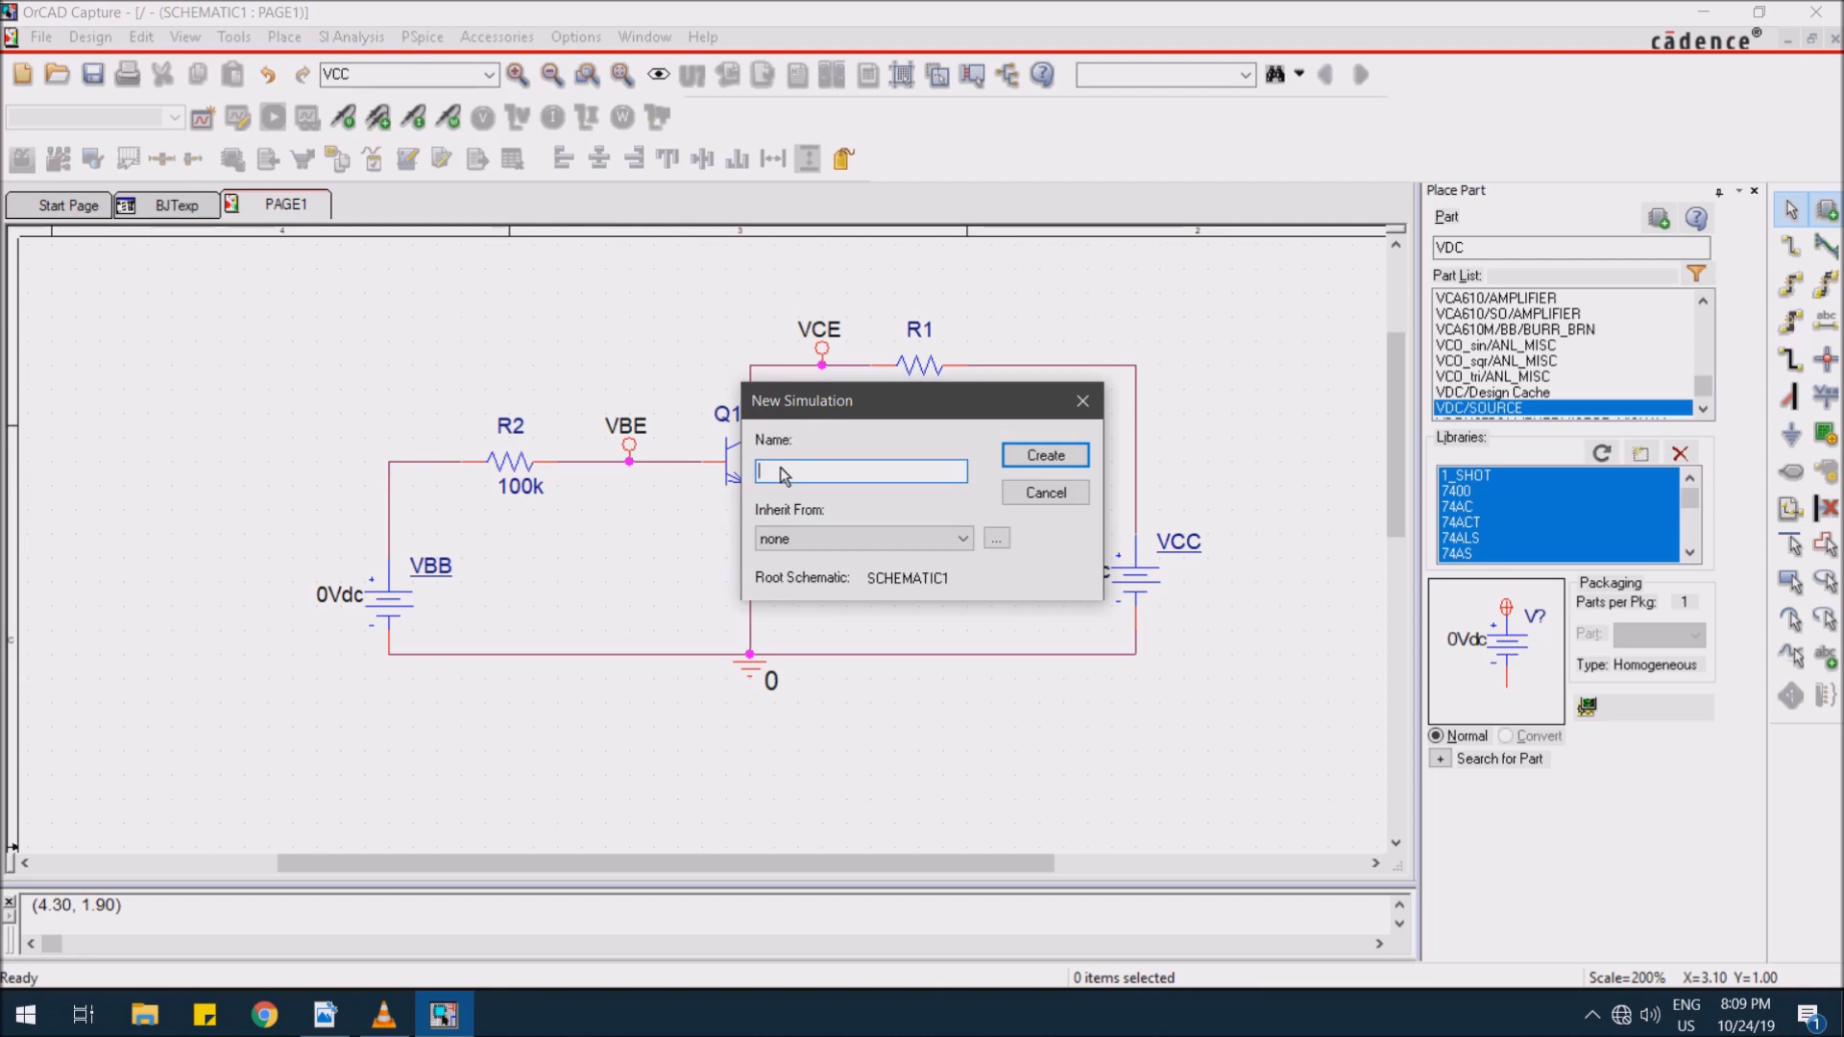
text(TEST1)
click(1034, 452)
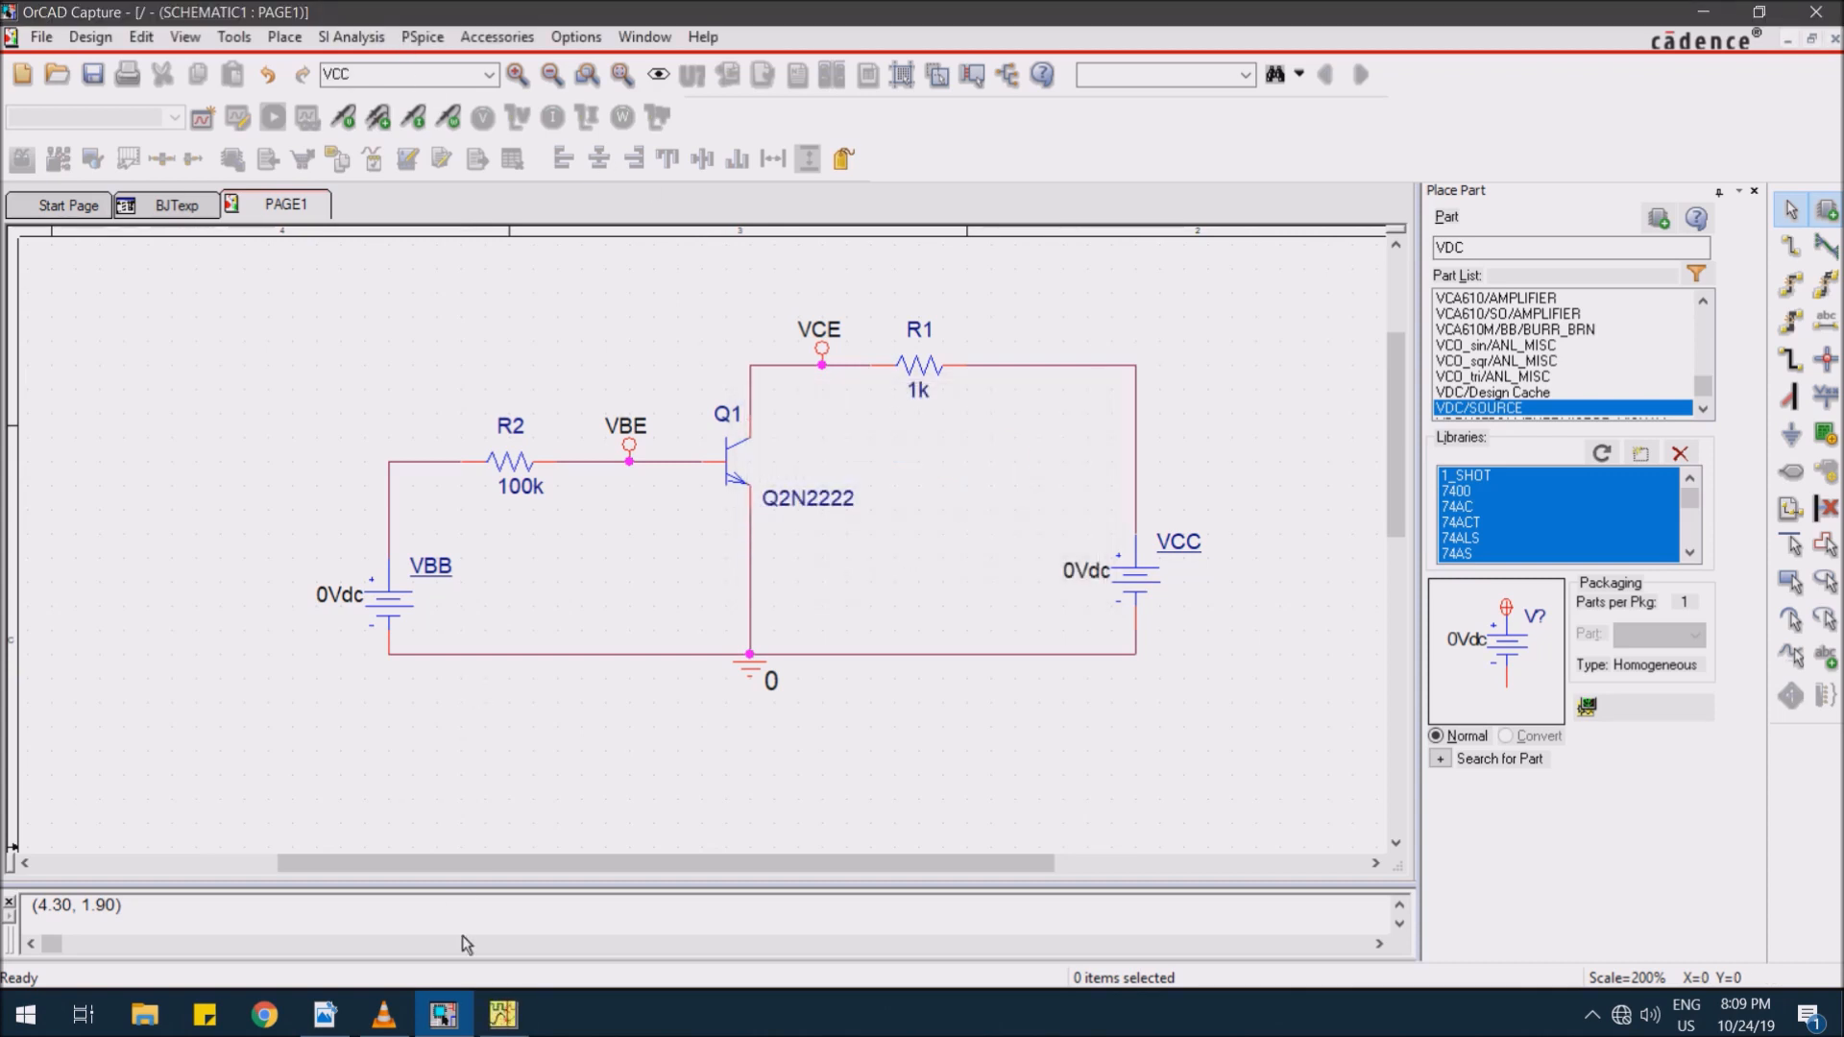
click(503, 1015)
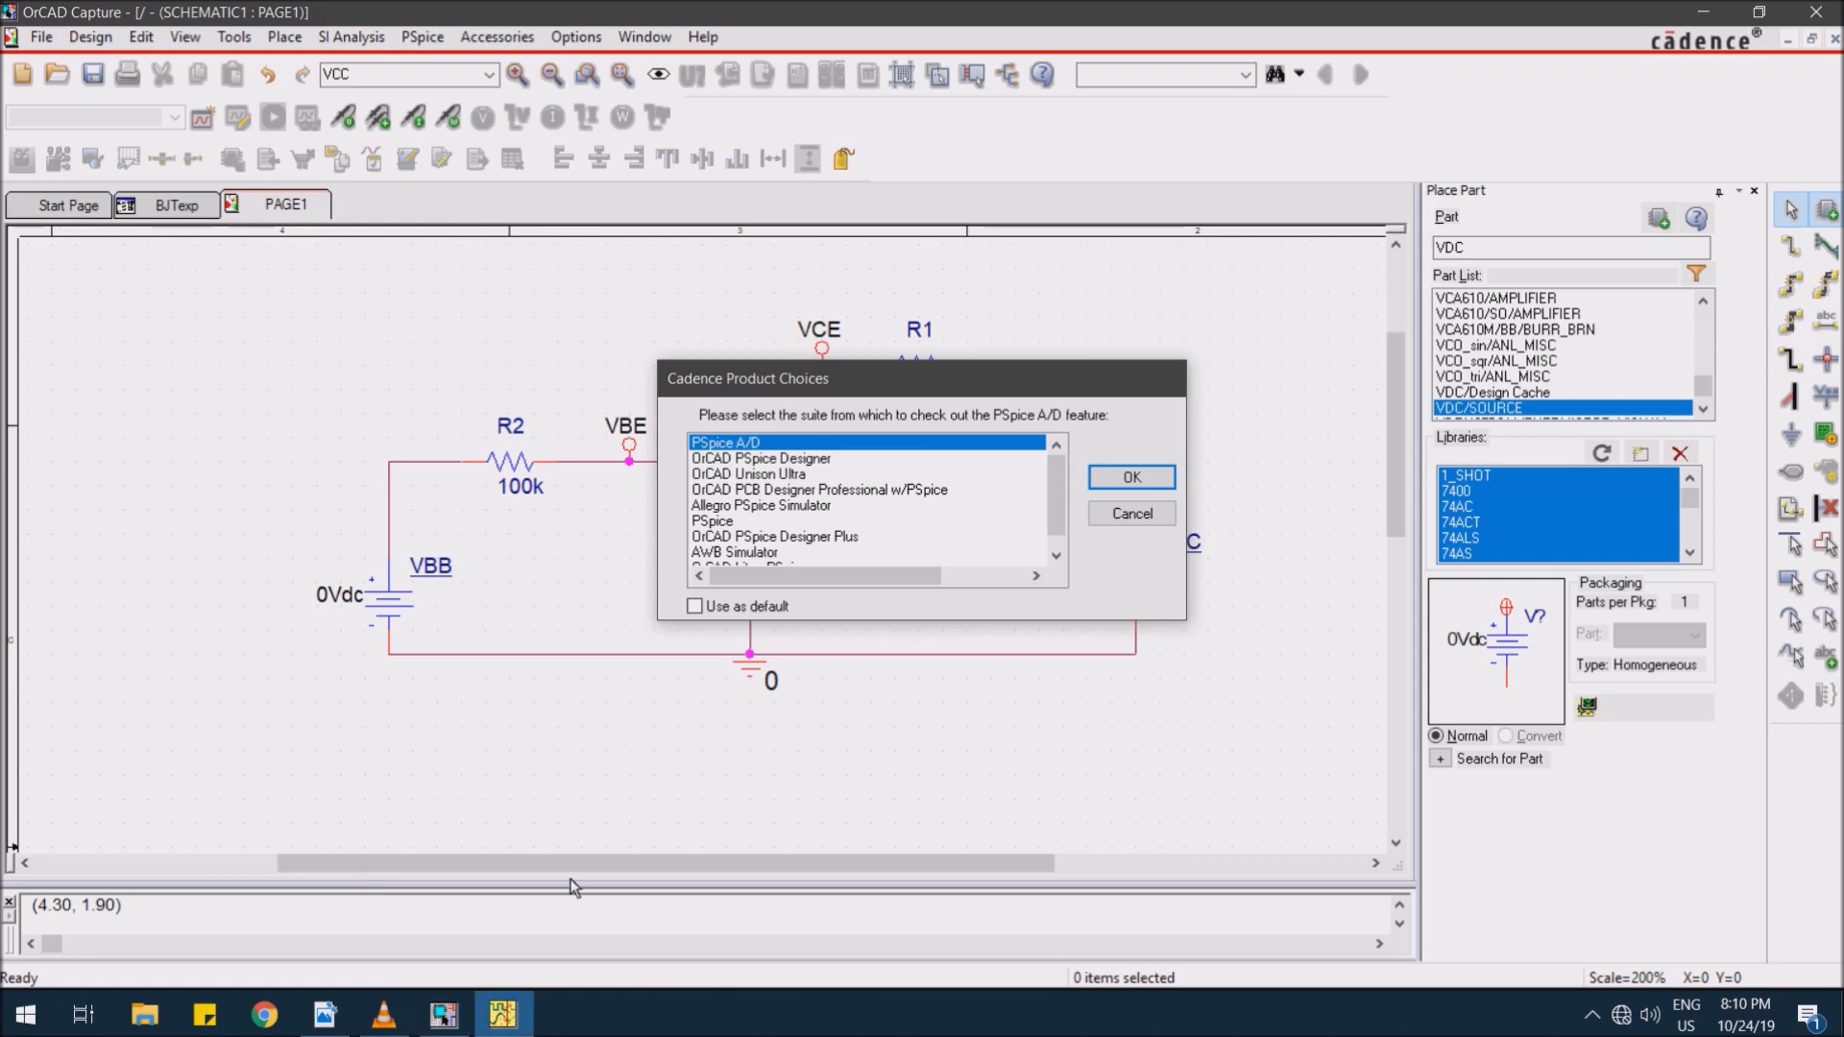
click(1116, 487)
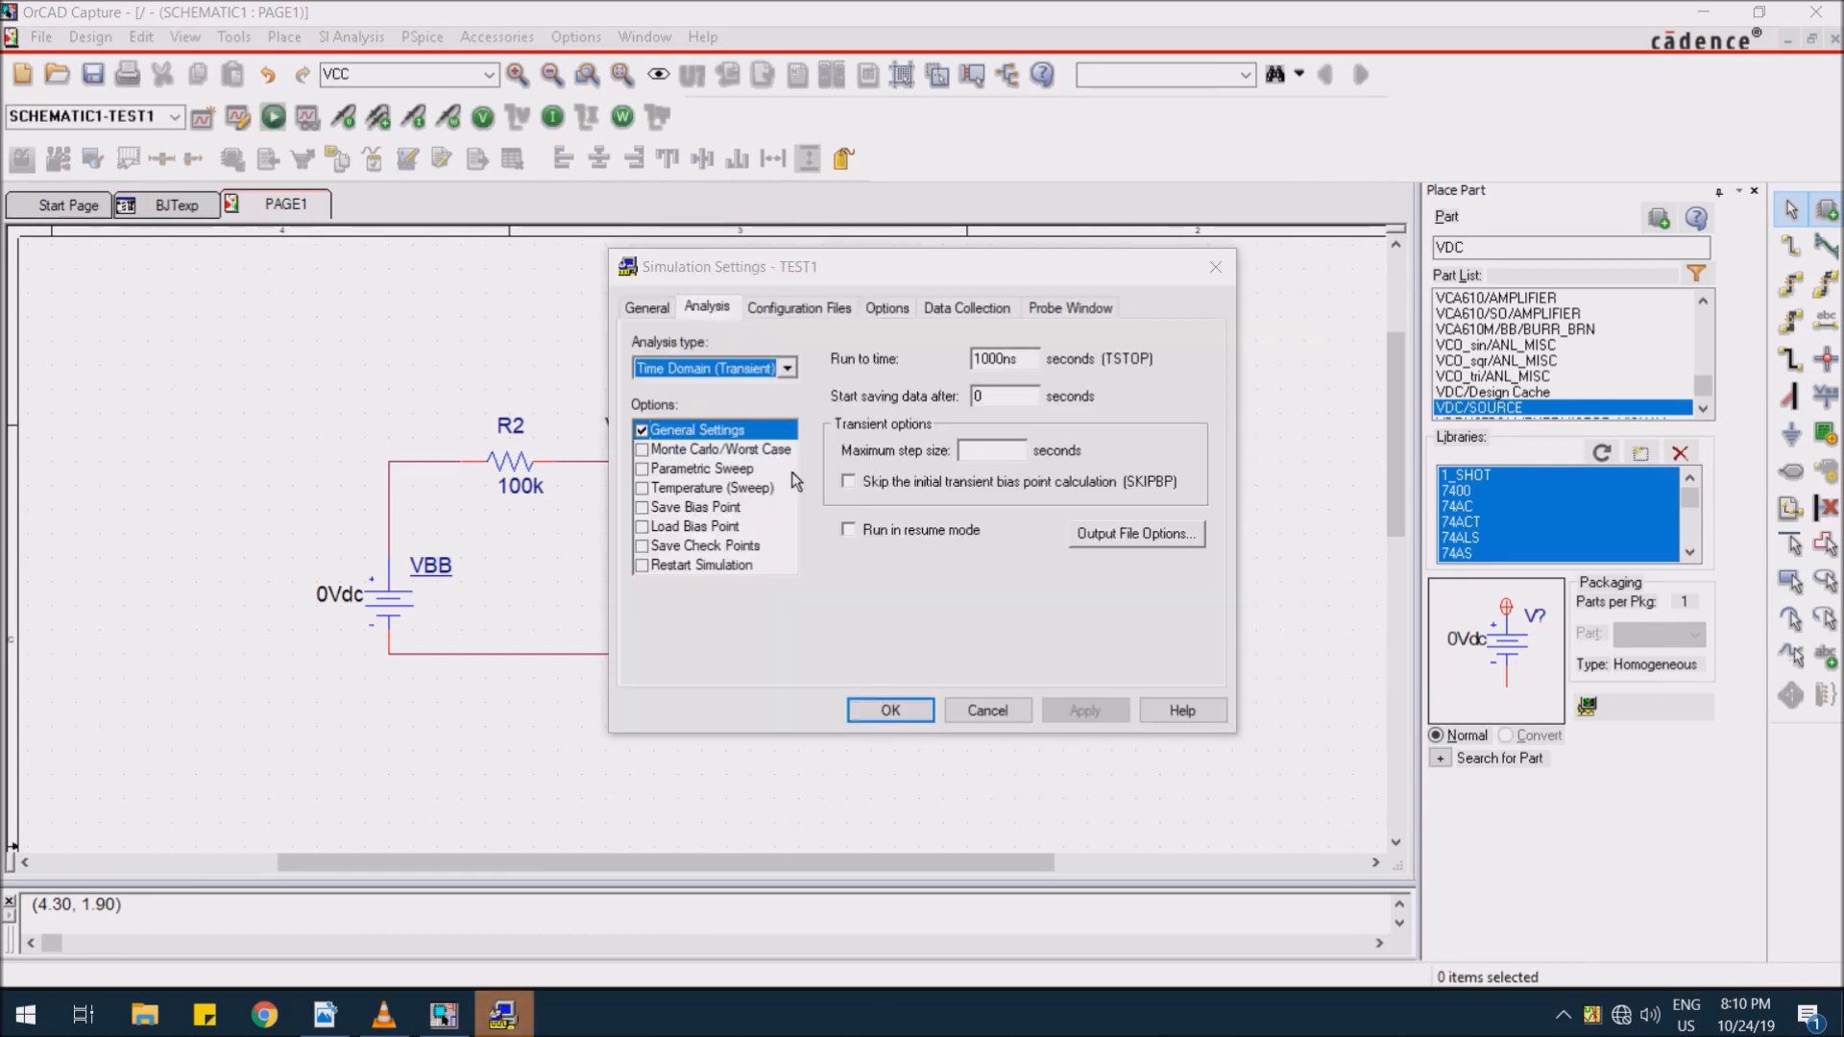
- Set the analysis to DC Sweep, with a linear primary sweep of voltage source VBB from 0 to 5 in 0.5 increments
click(712, 371)
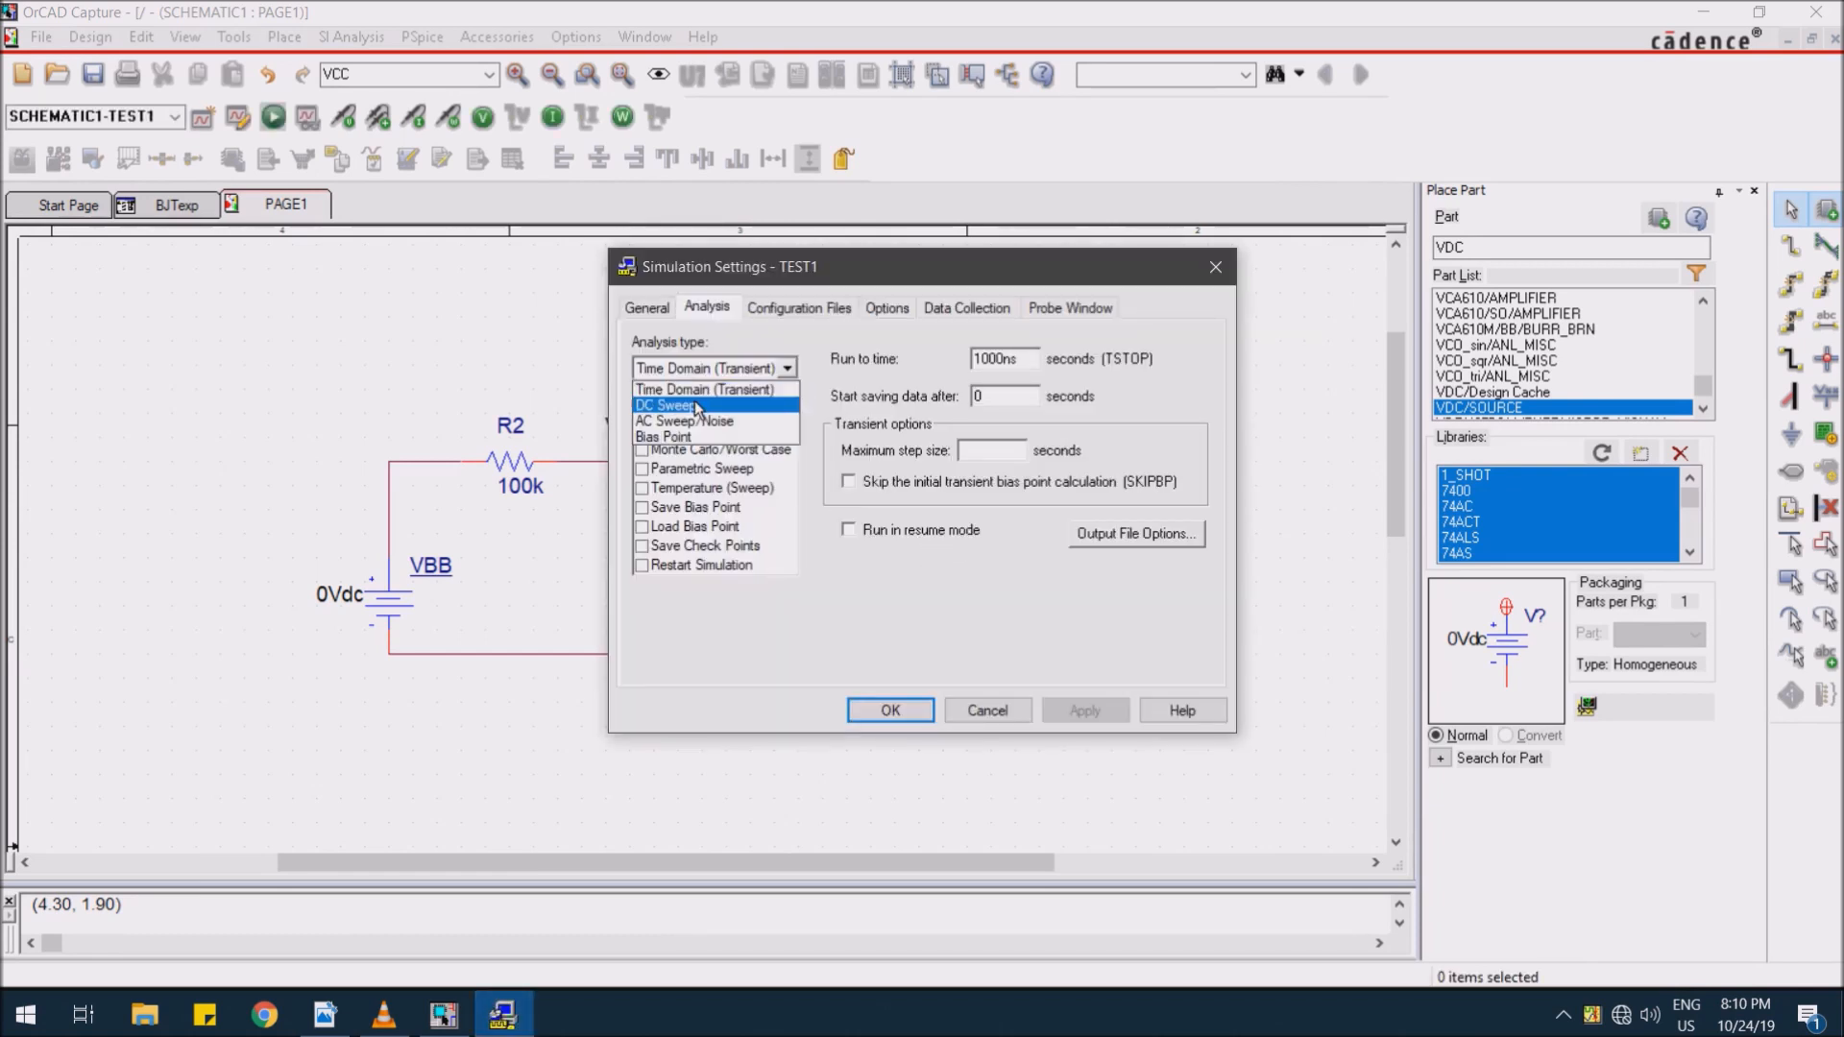
click(698, 407)
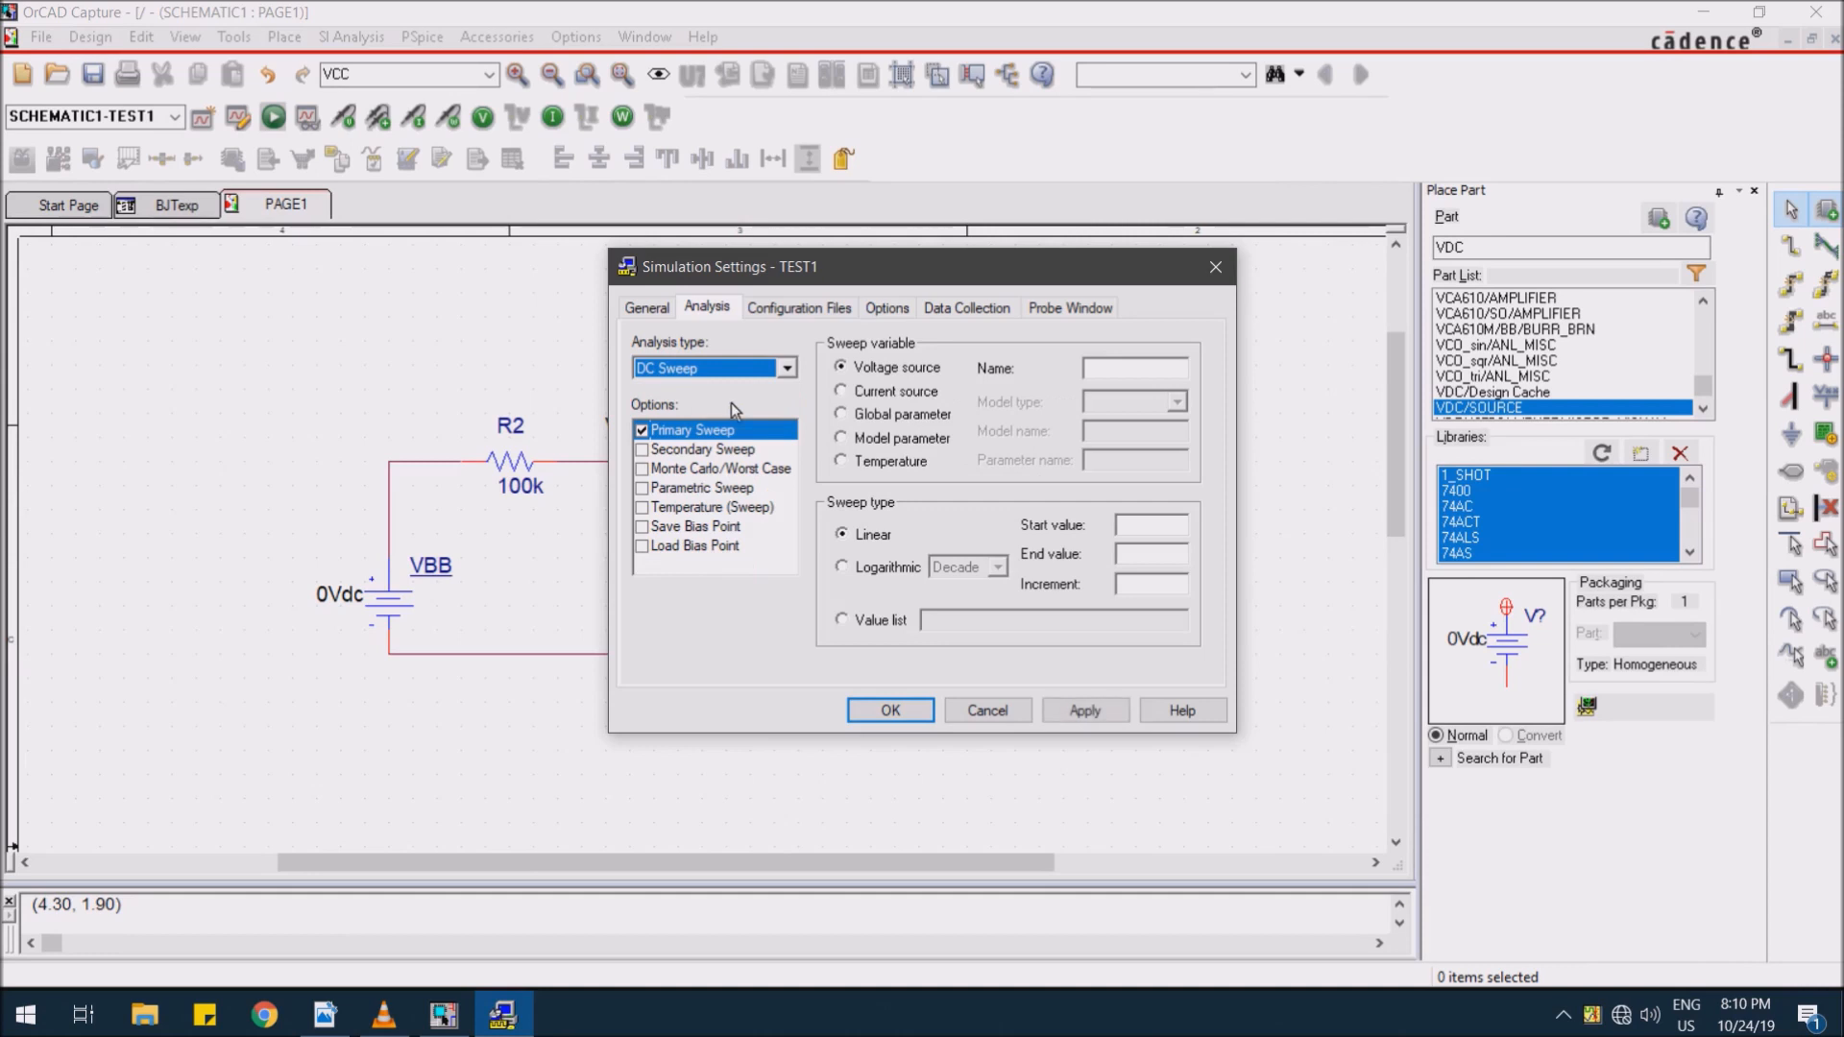
click(1109, 373)
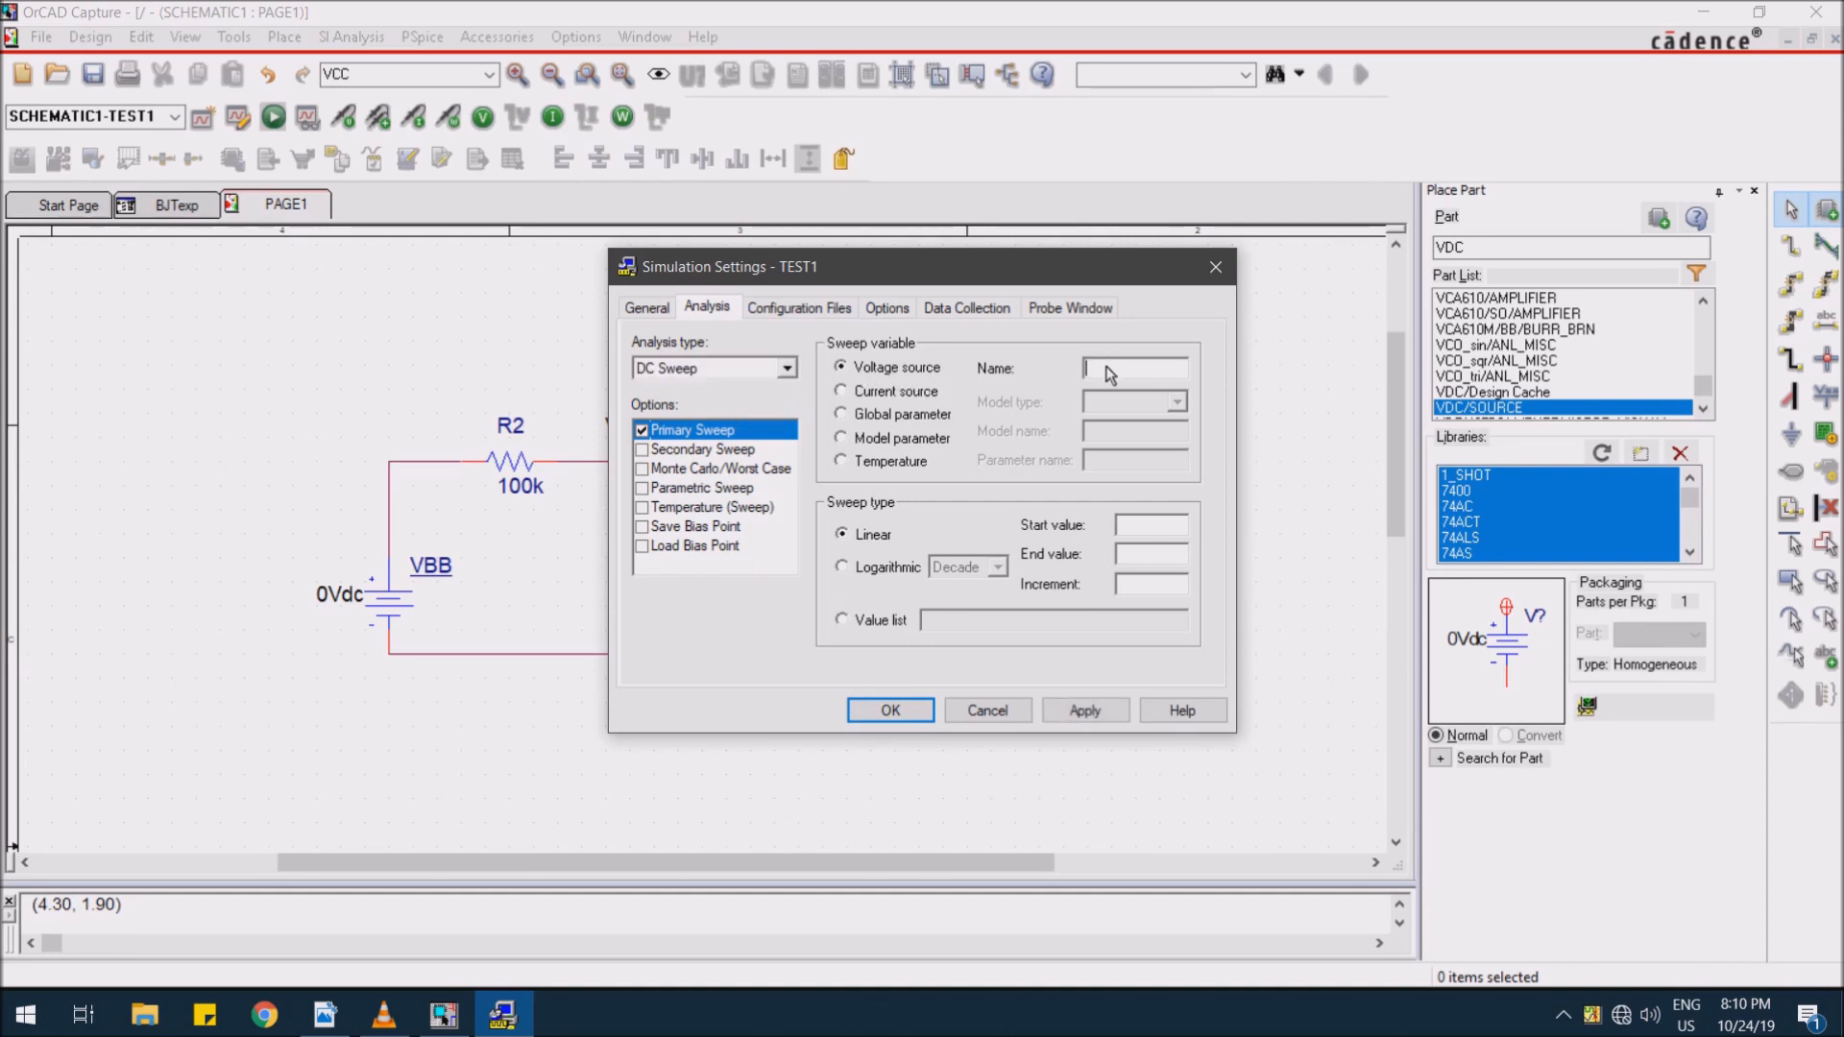
text(VBB)
click(1136, 533)
text(0)
click(1160, 558)
text(5)
click(1138, 588)
text(0.5)
- Enable a secondary sweep of voltage source VCC from 0 to 15 in increments of 5, and accept the simulation settings
click(641, 450)
click(1116, 372)
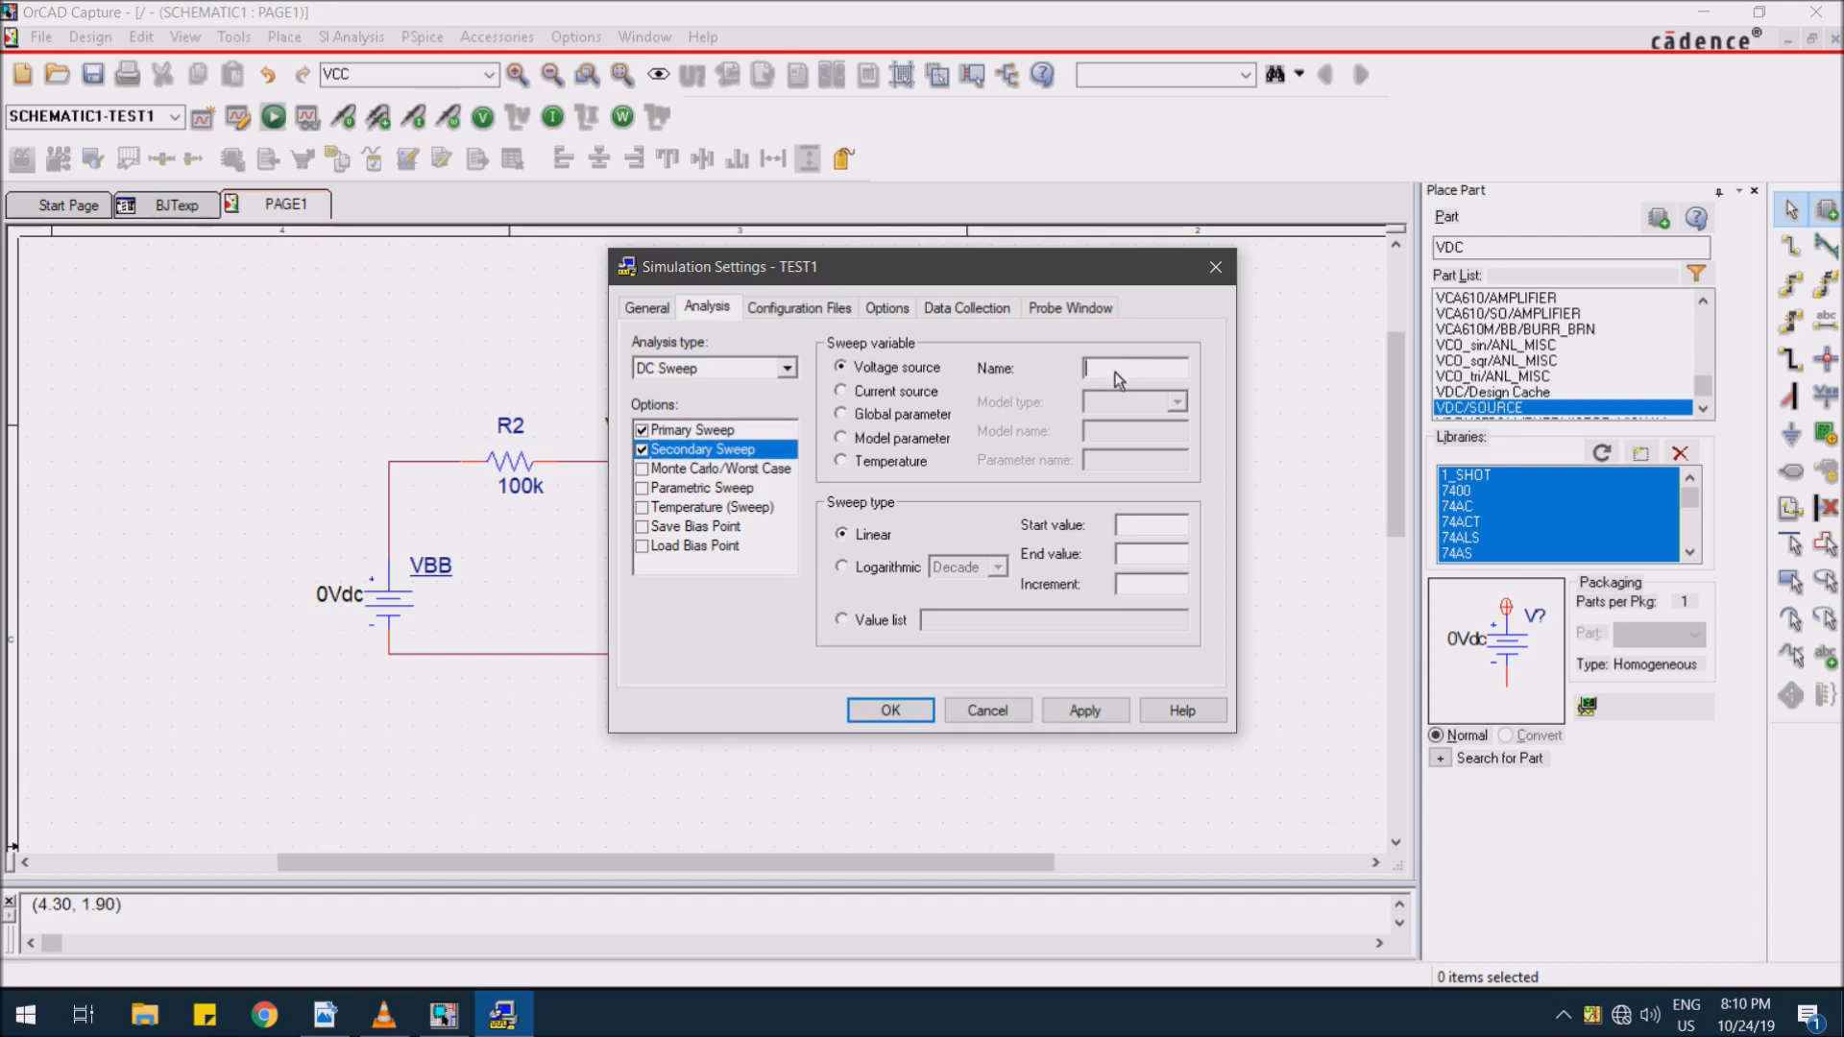
text(VCC)
click(1141, 527)
text(0)
text(15)
key(Tab)
text(5)
click(892, 713)
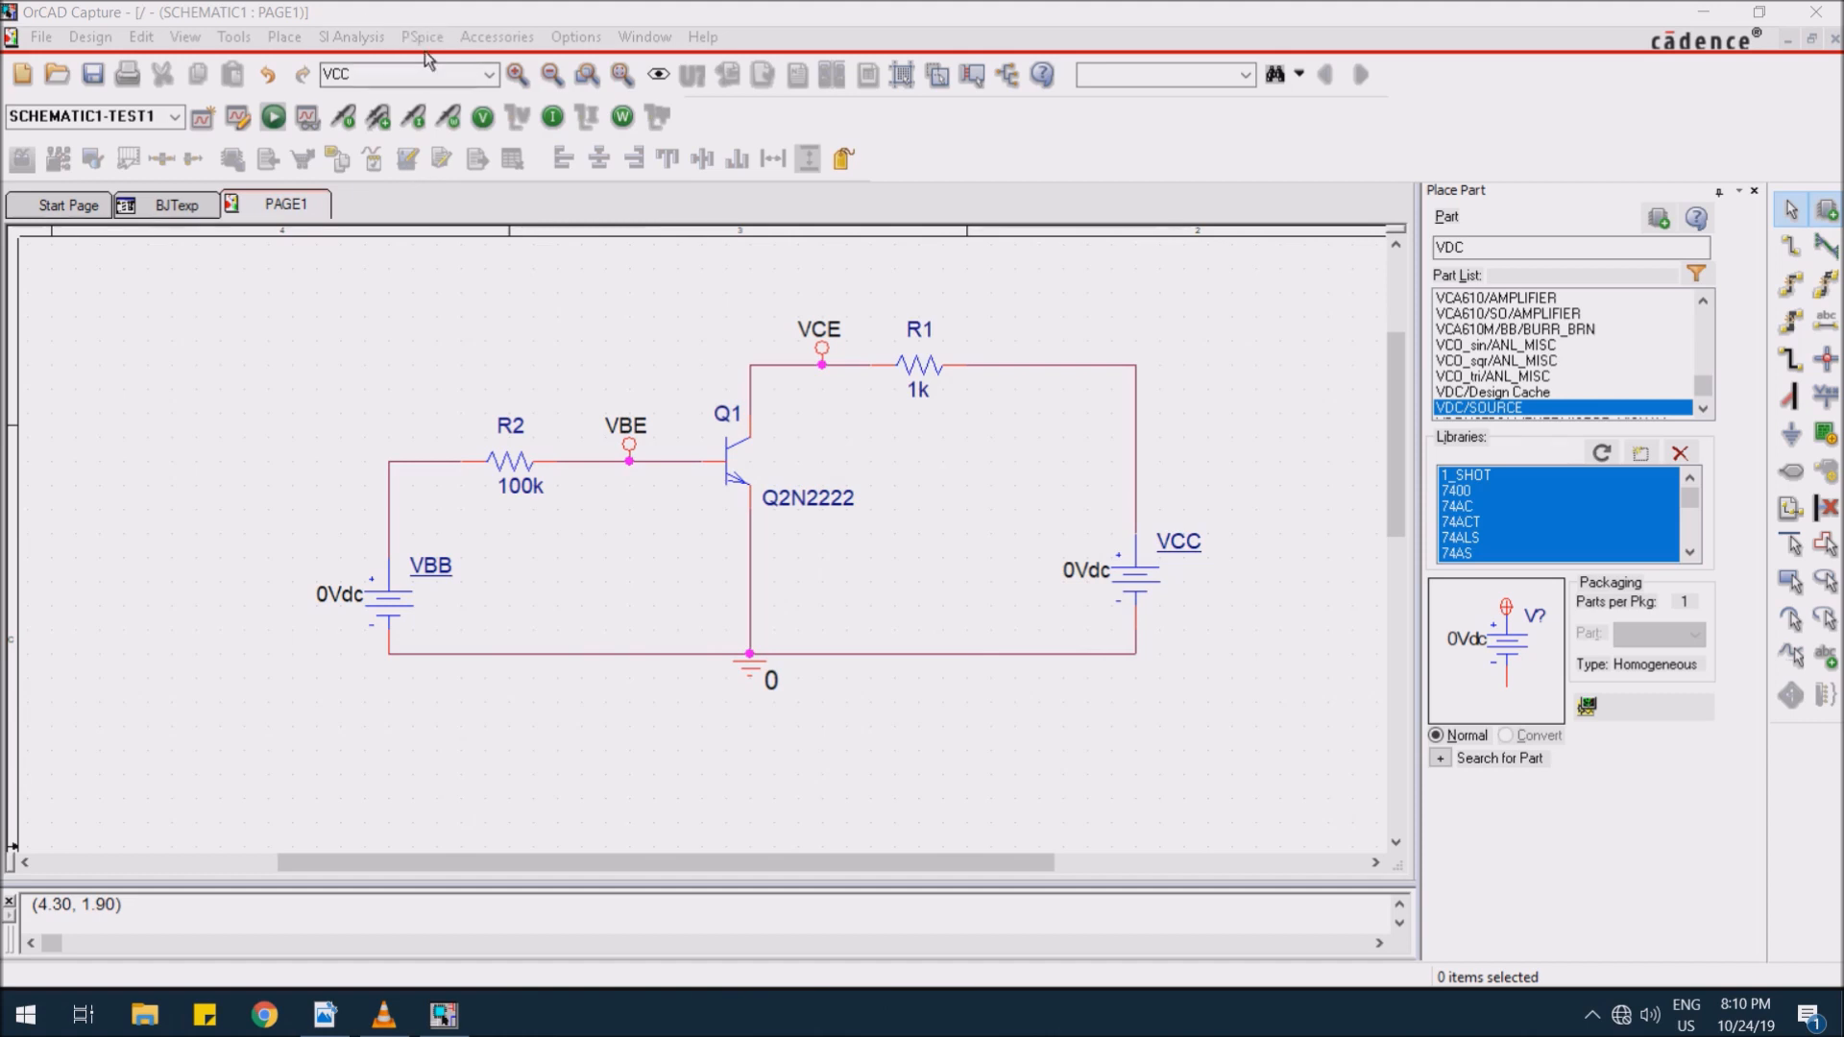
- Run the PSpice simulation and set the plot's X-axis variable to V(VBE)
click(423, 36)
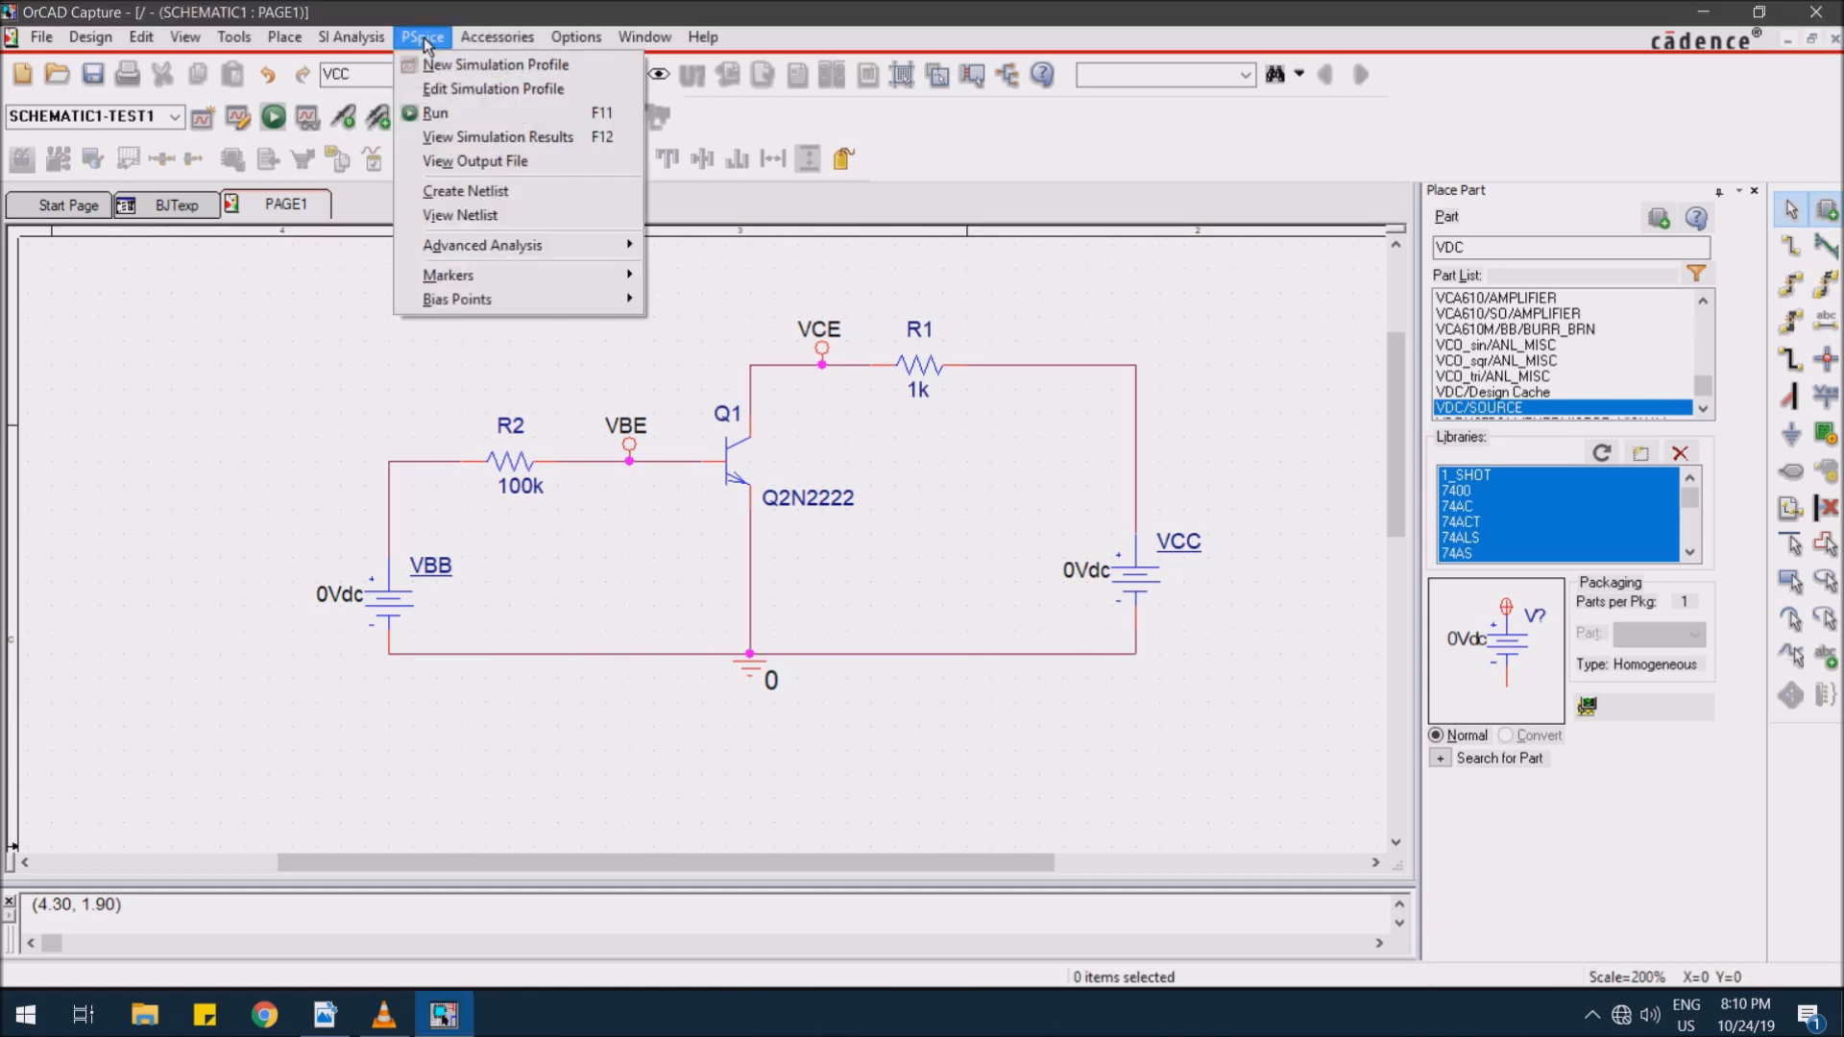
click(437, 112)
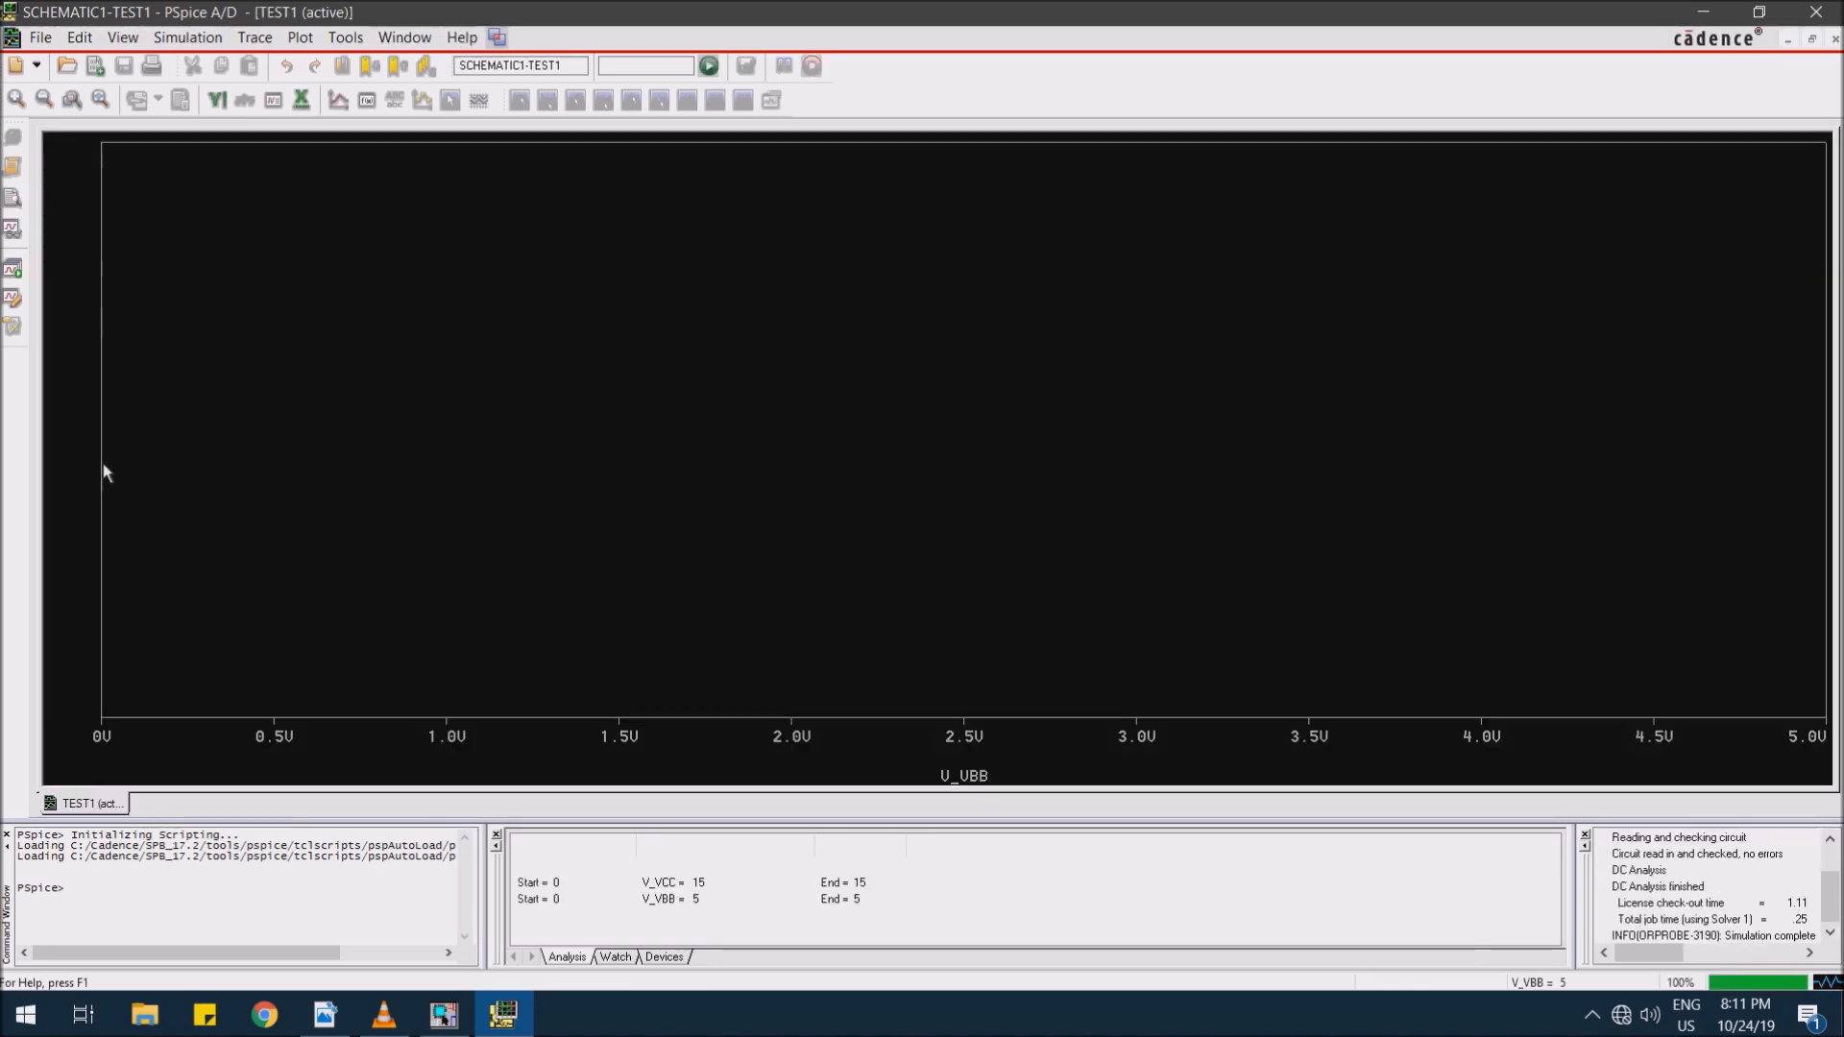
click(308, 37)
click(308, 42)
click(309, 43)
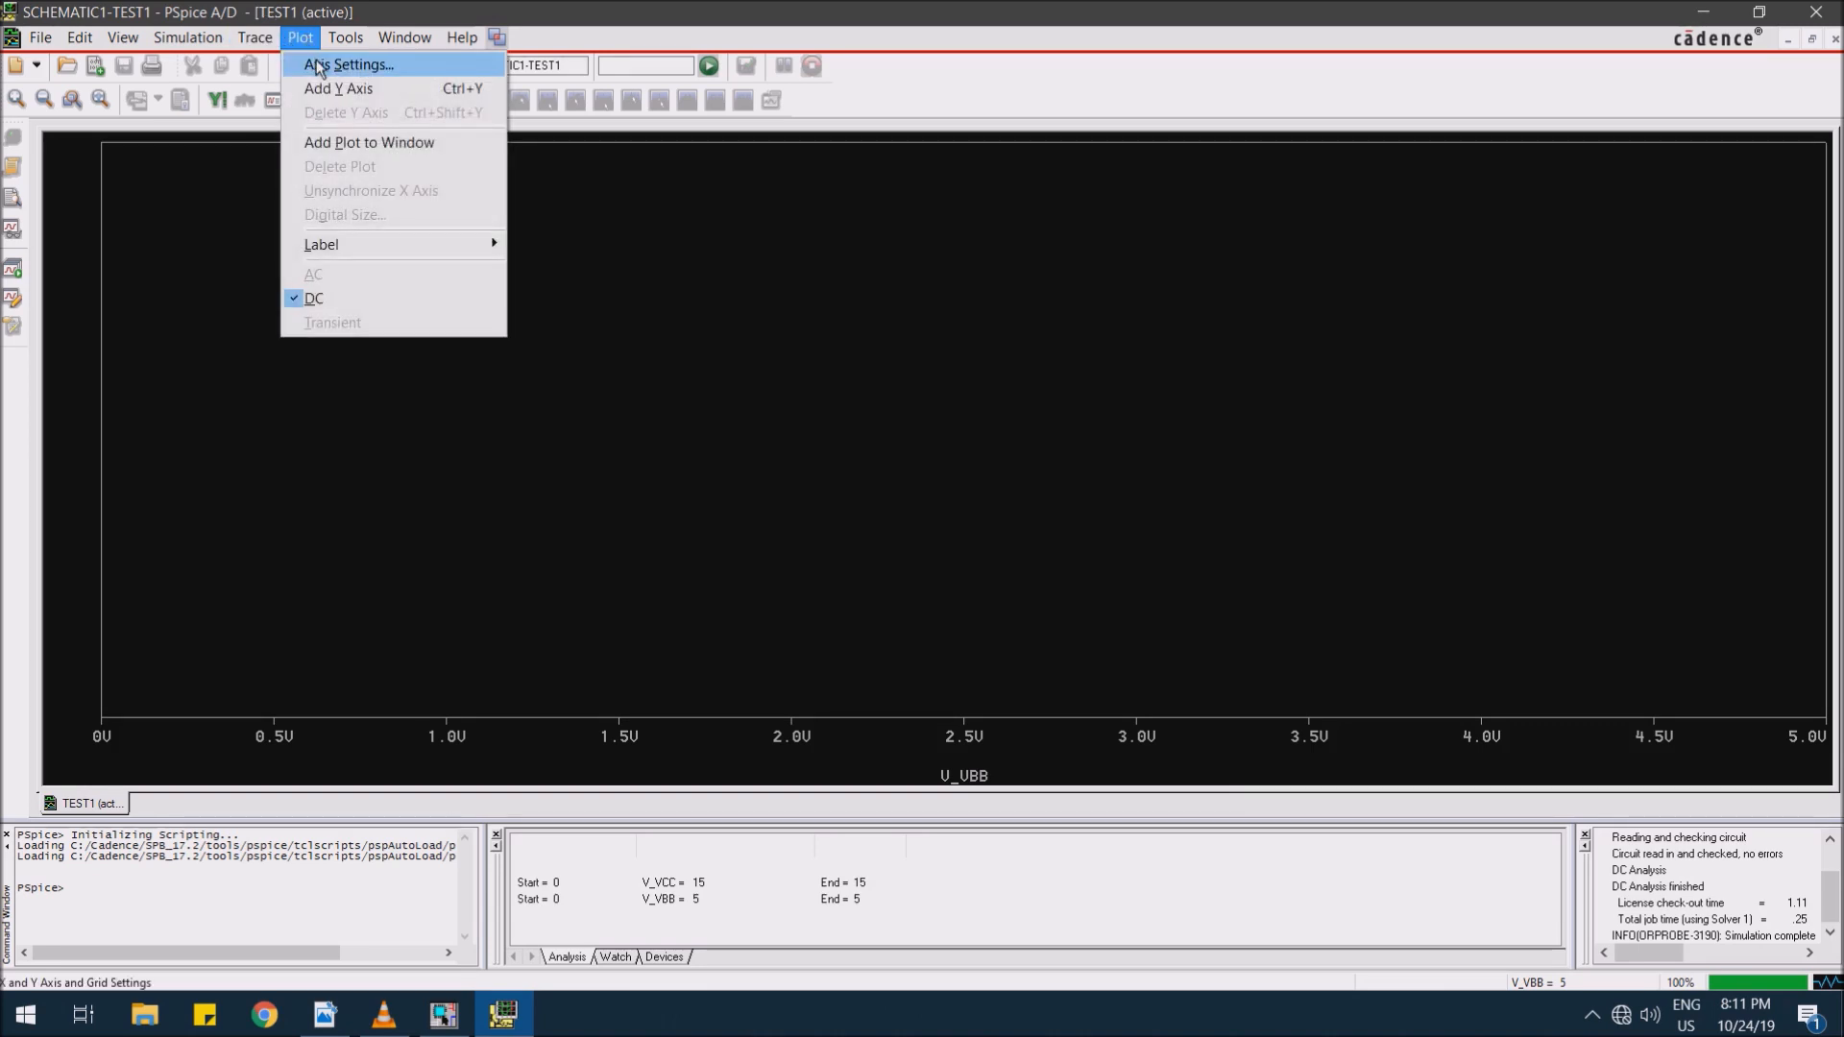
click(331, 65)
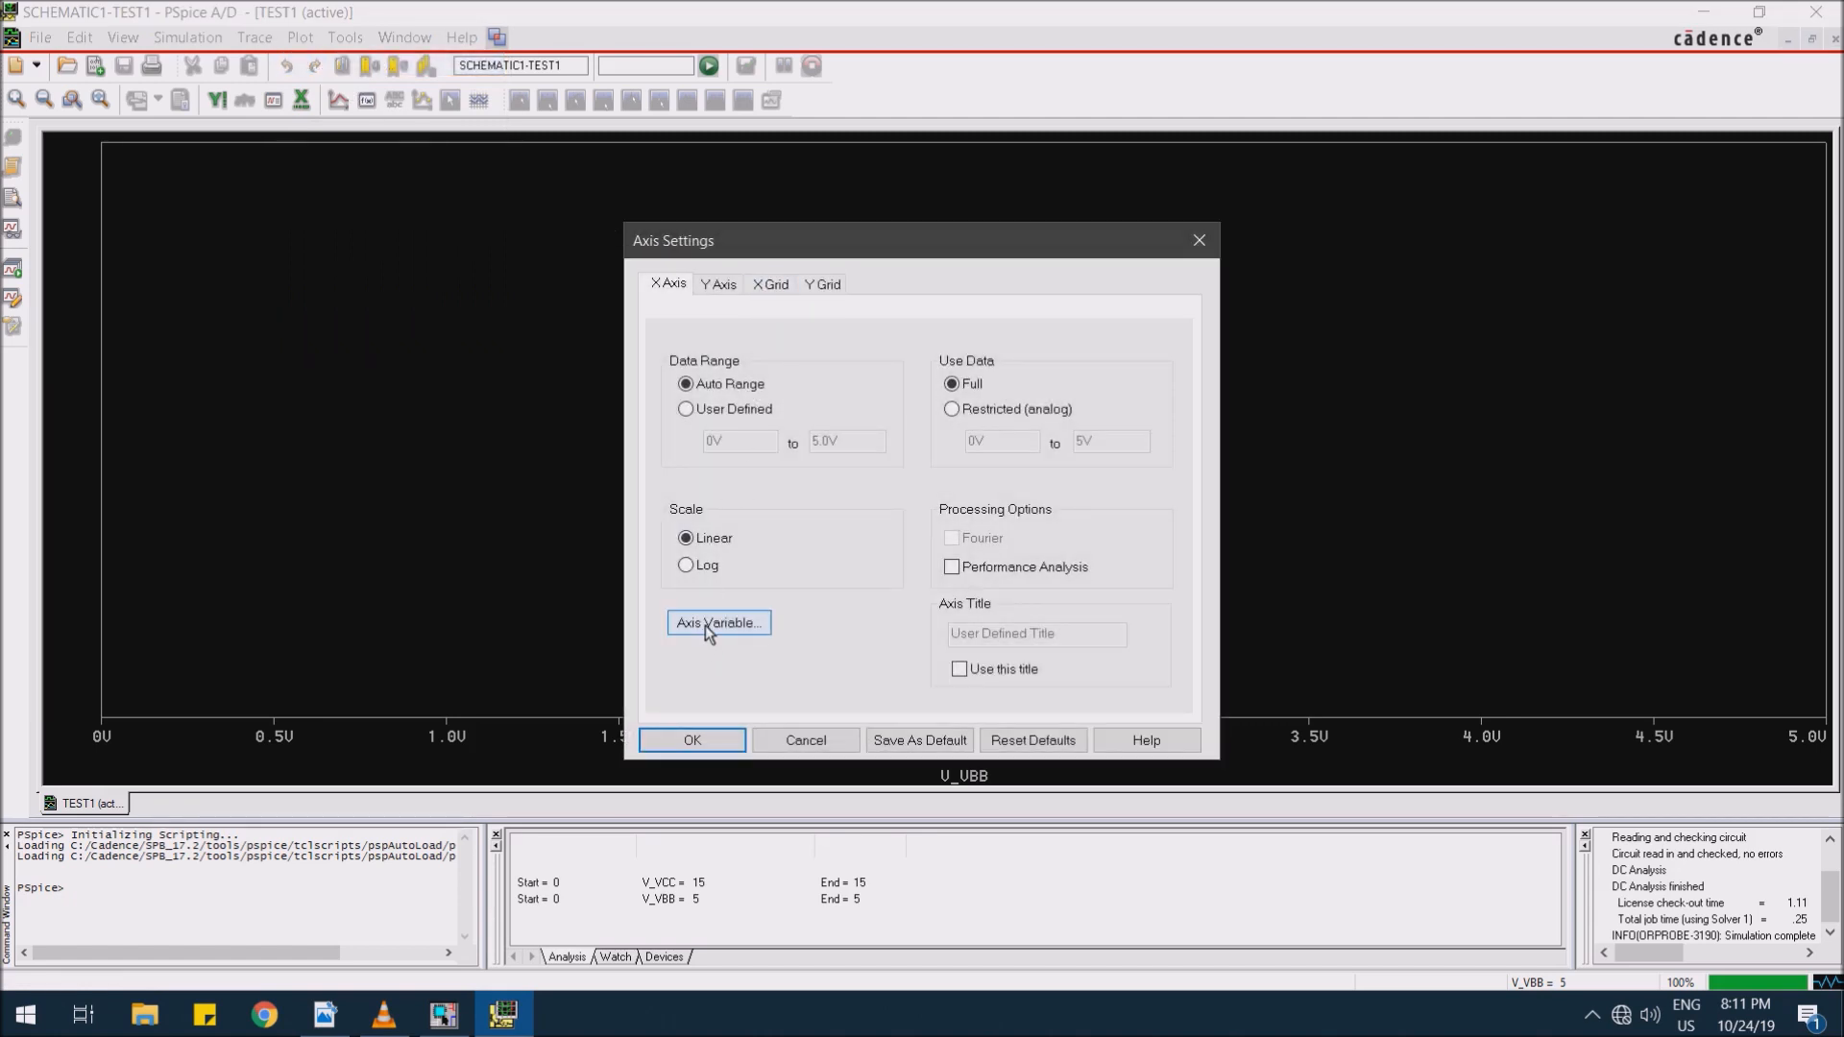
click(705, 625)
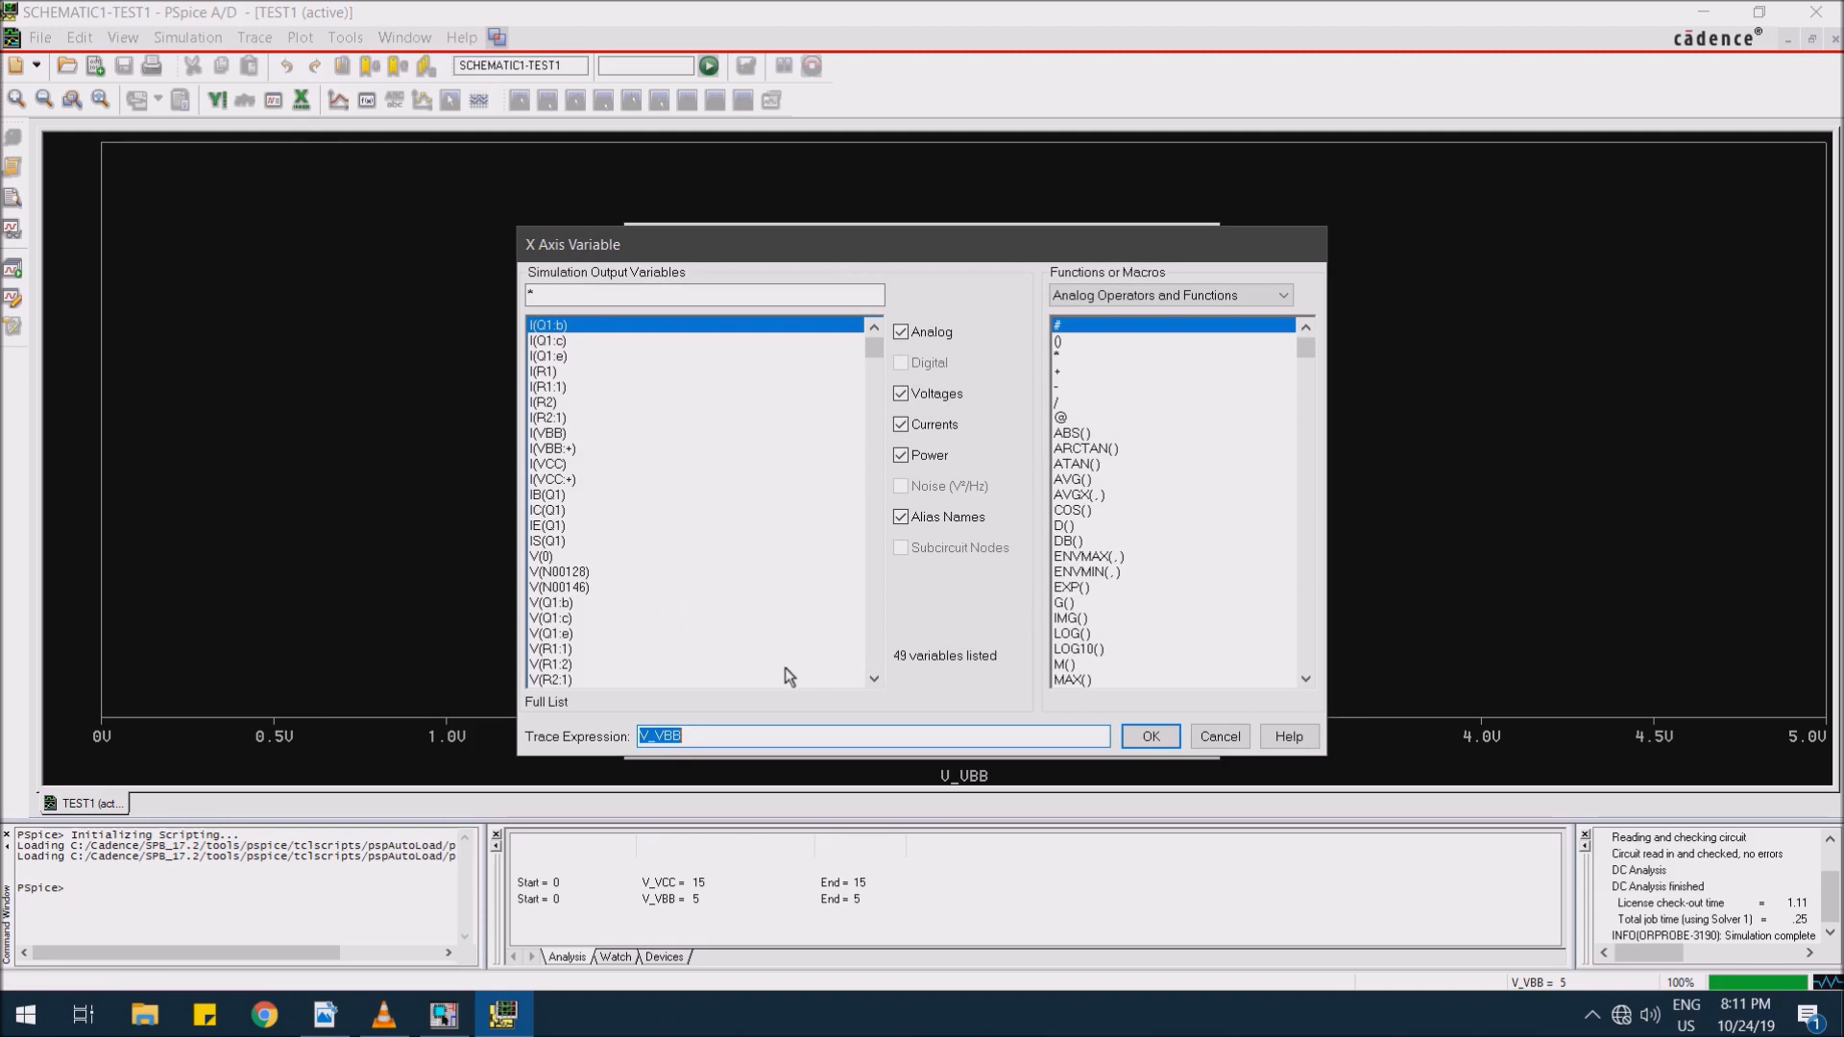
click(875, 679)
click(874, 679)
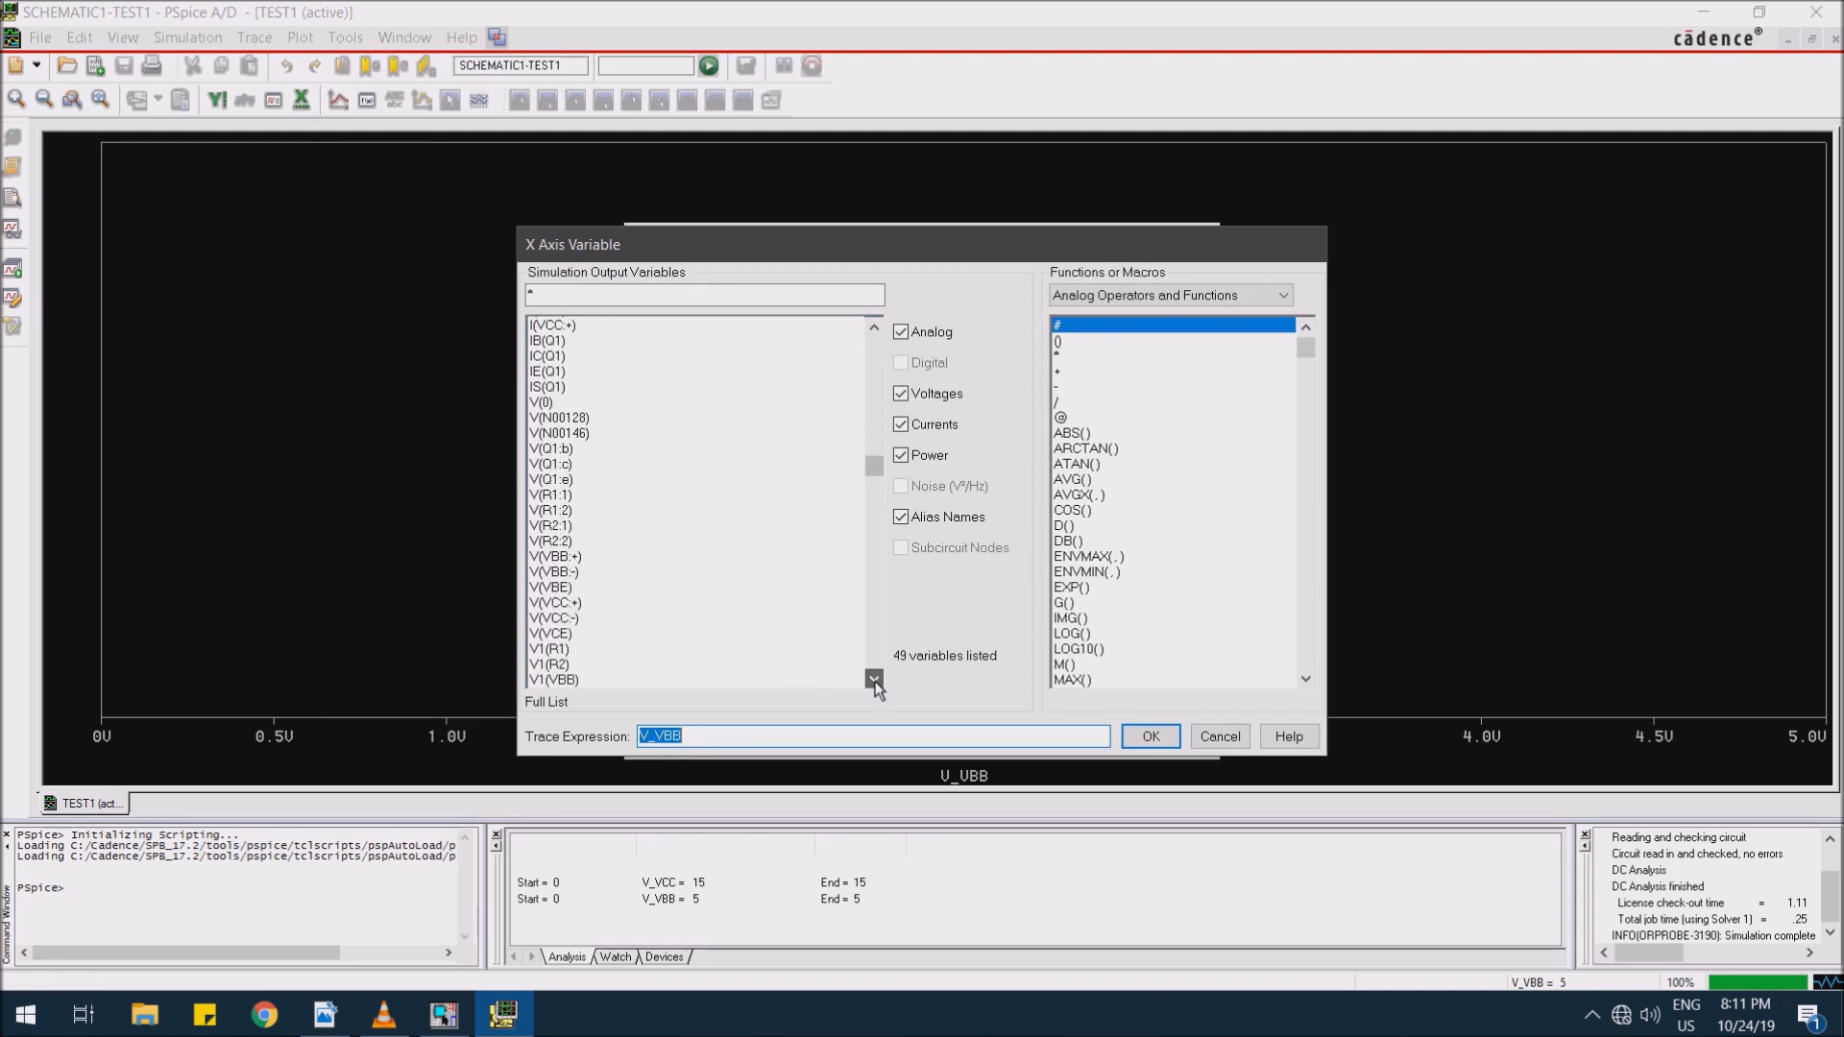
click(555, 587)
click(1150, 736)
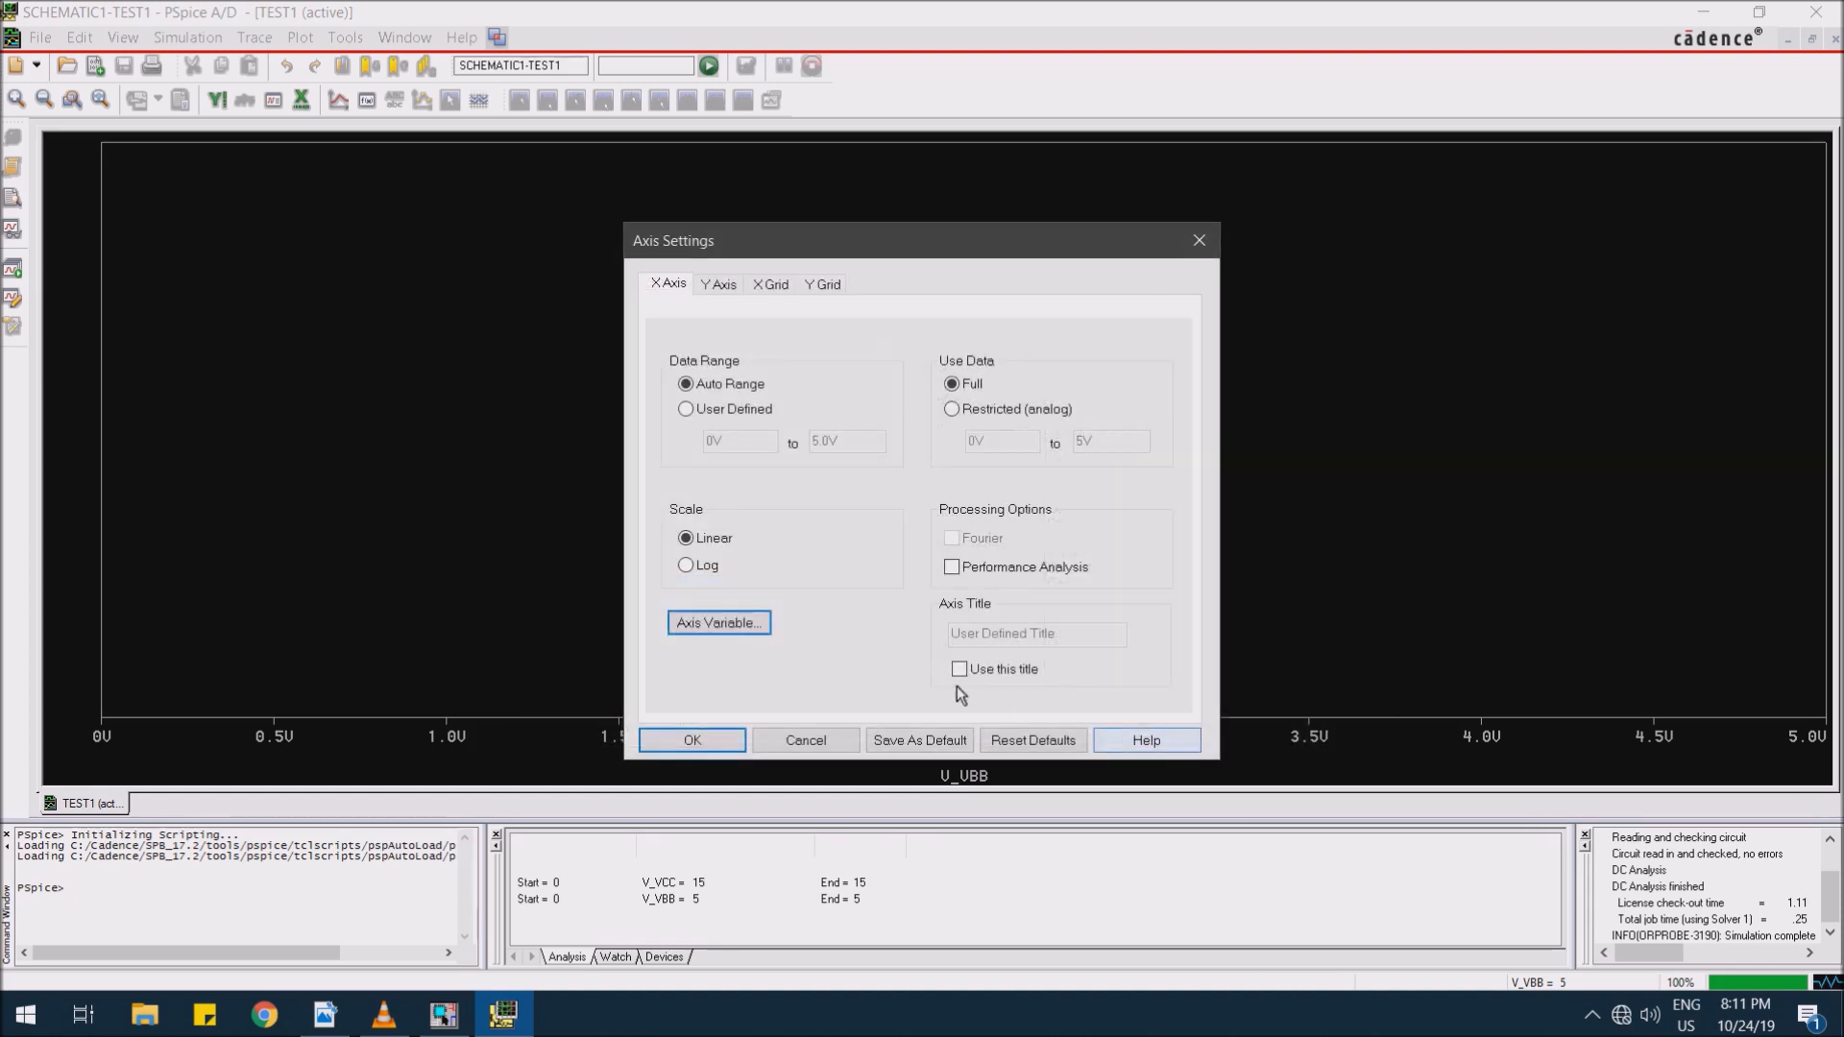
click(694, 741)
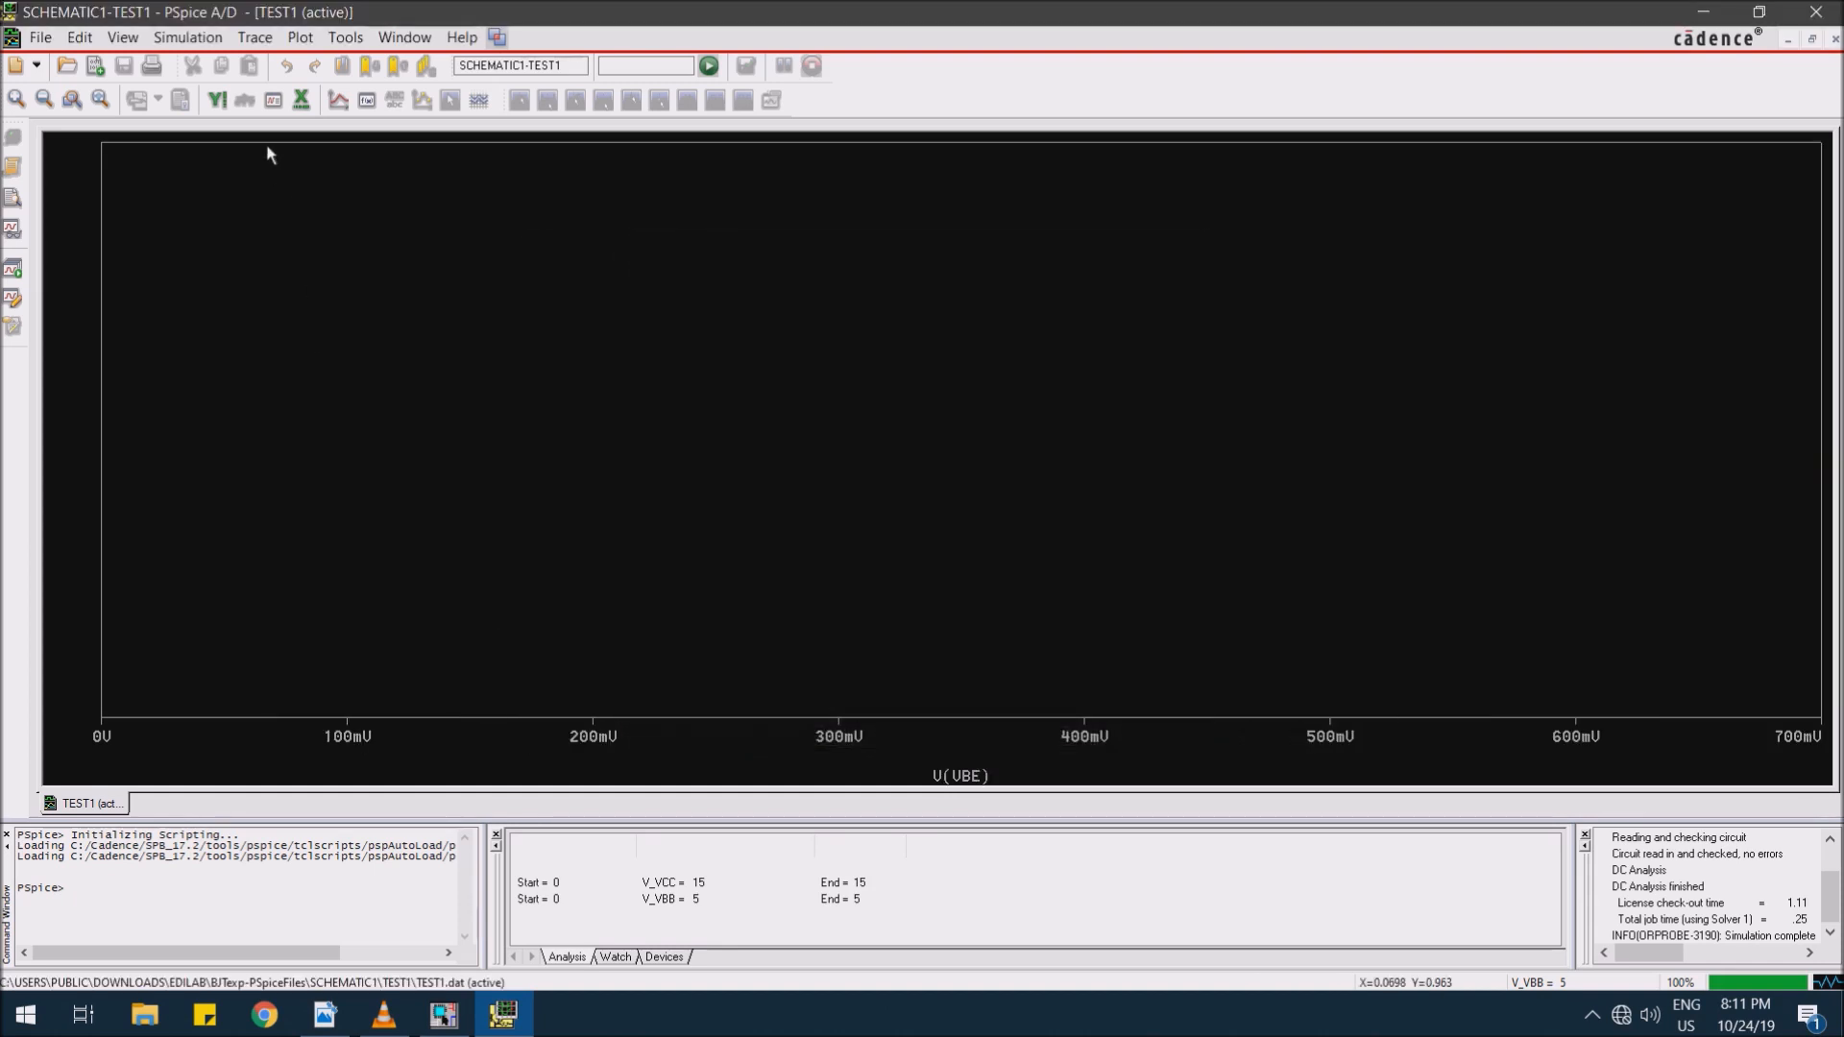
- Add the base current trace IB(Q1) to the plot
click(250, 42)
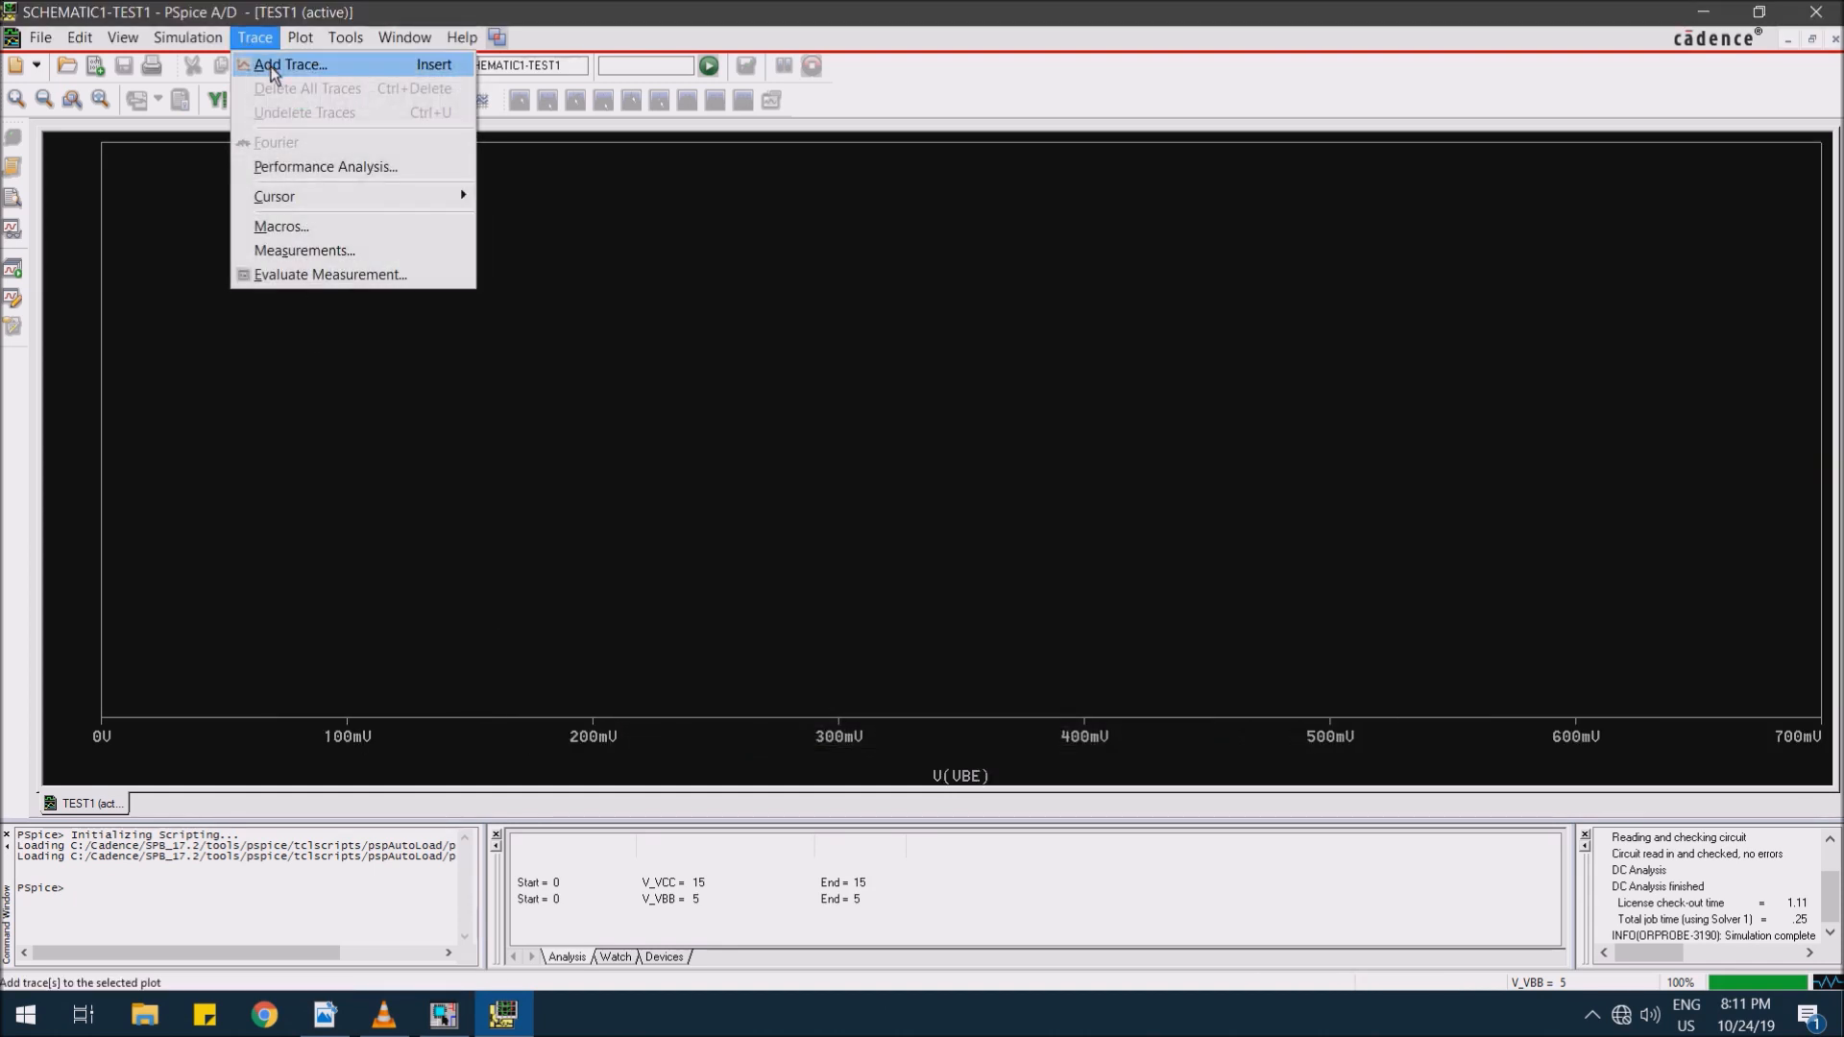
click(276, 63)
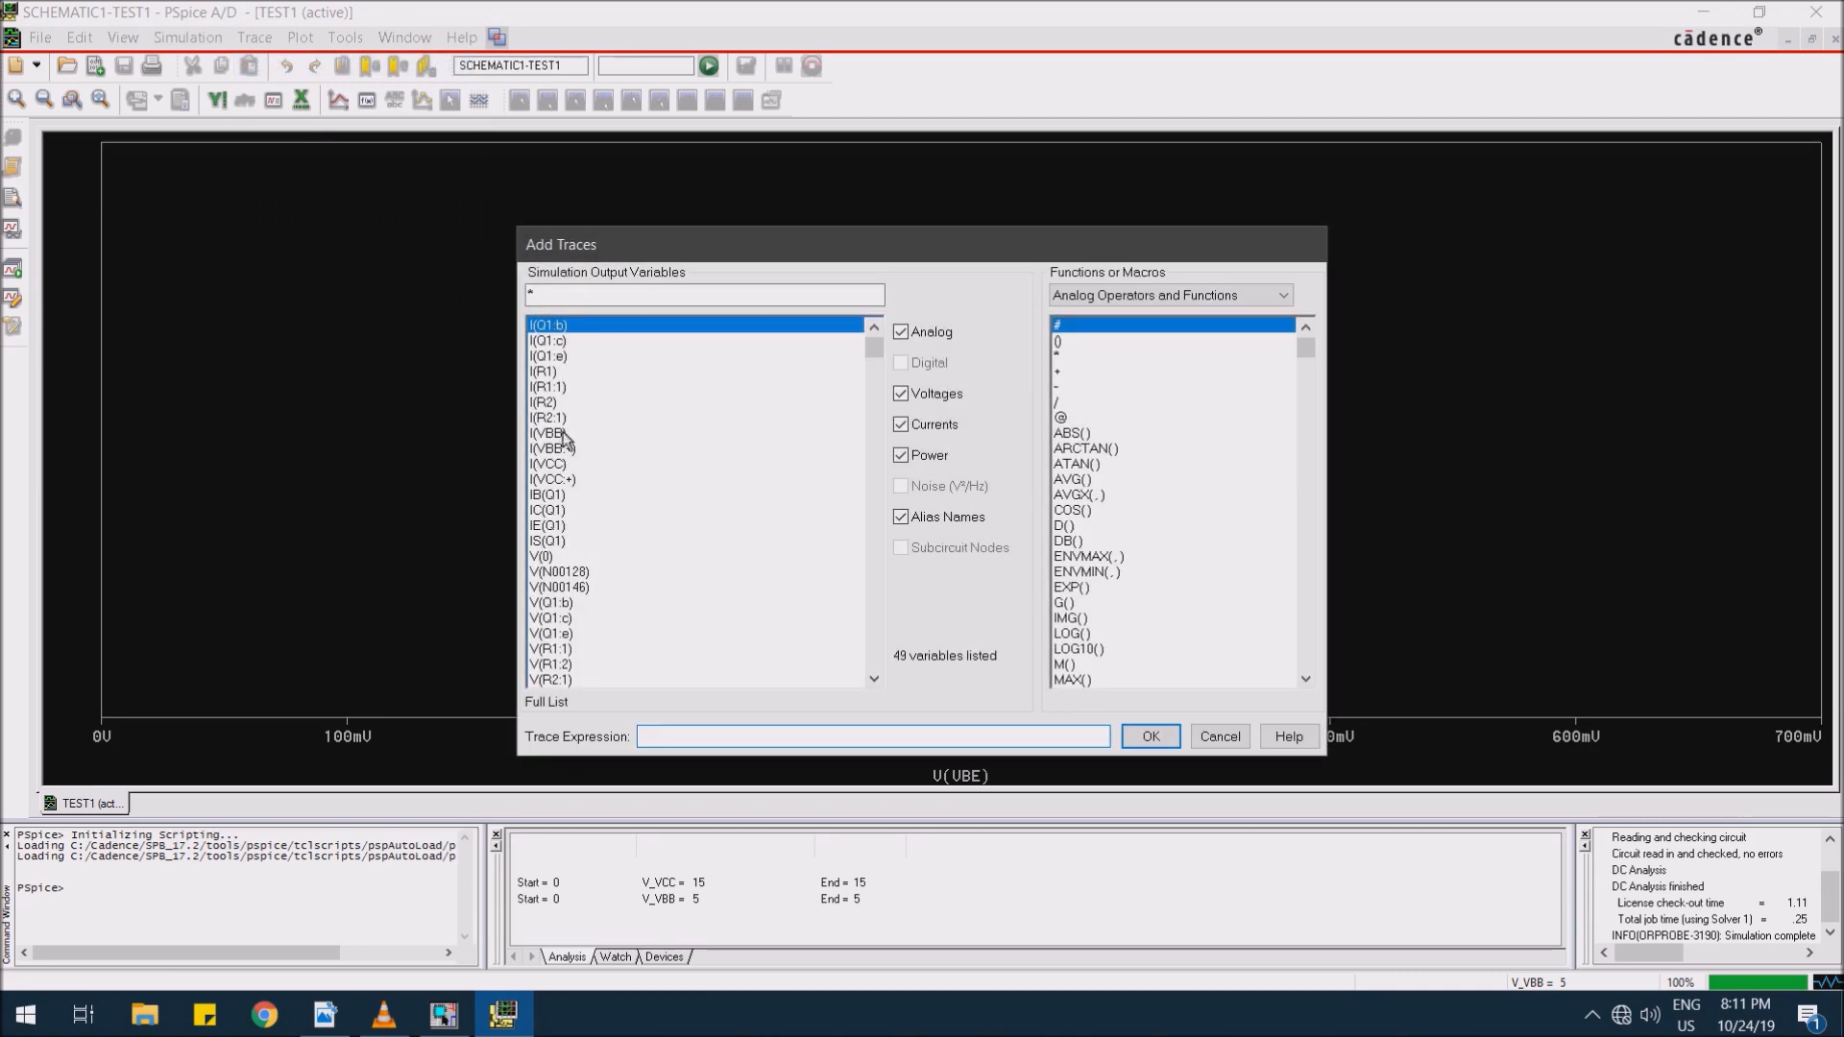
click(549, 496)
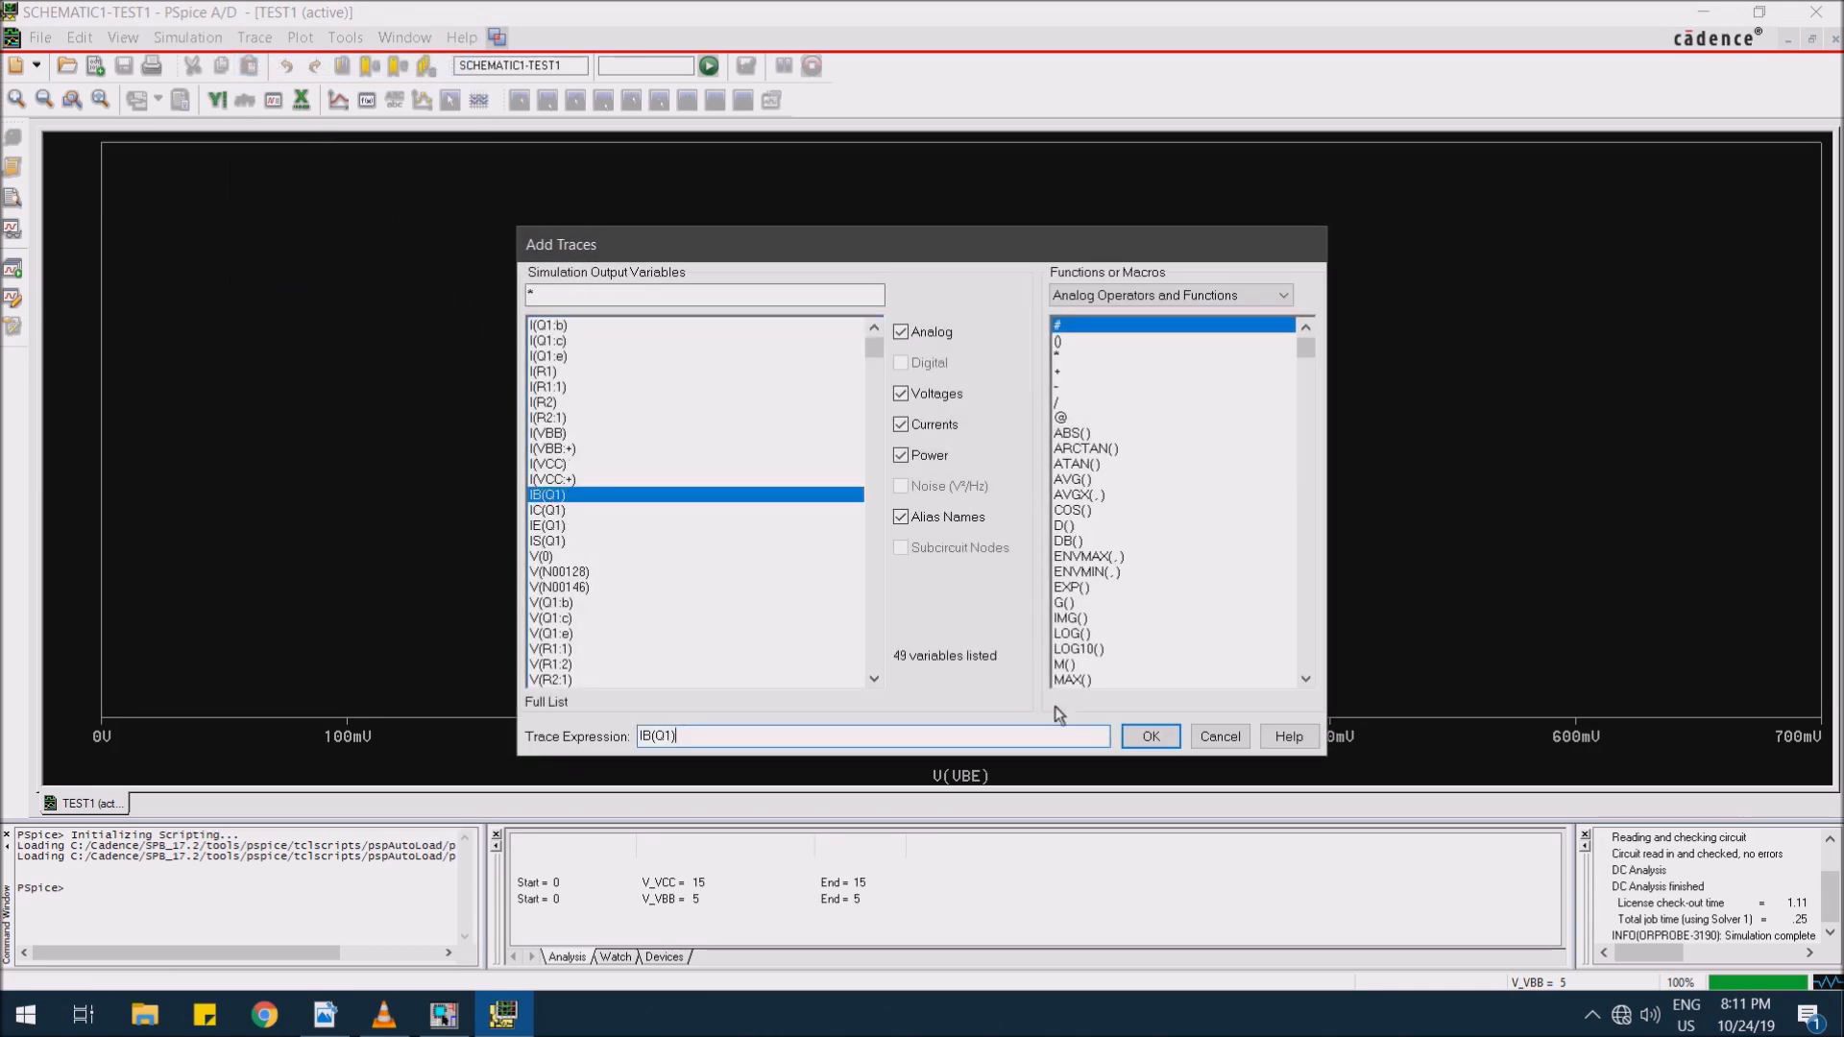
click(1150, 737)
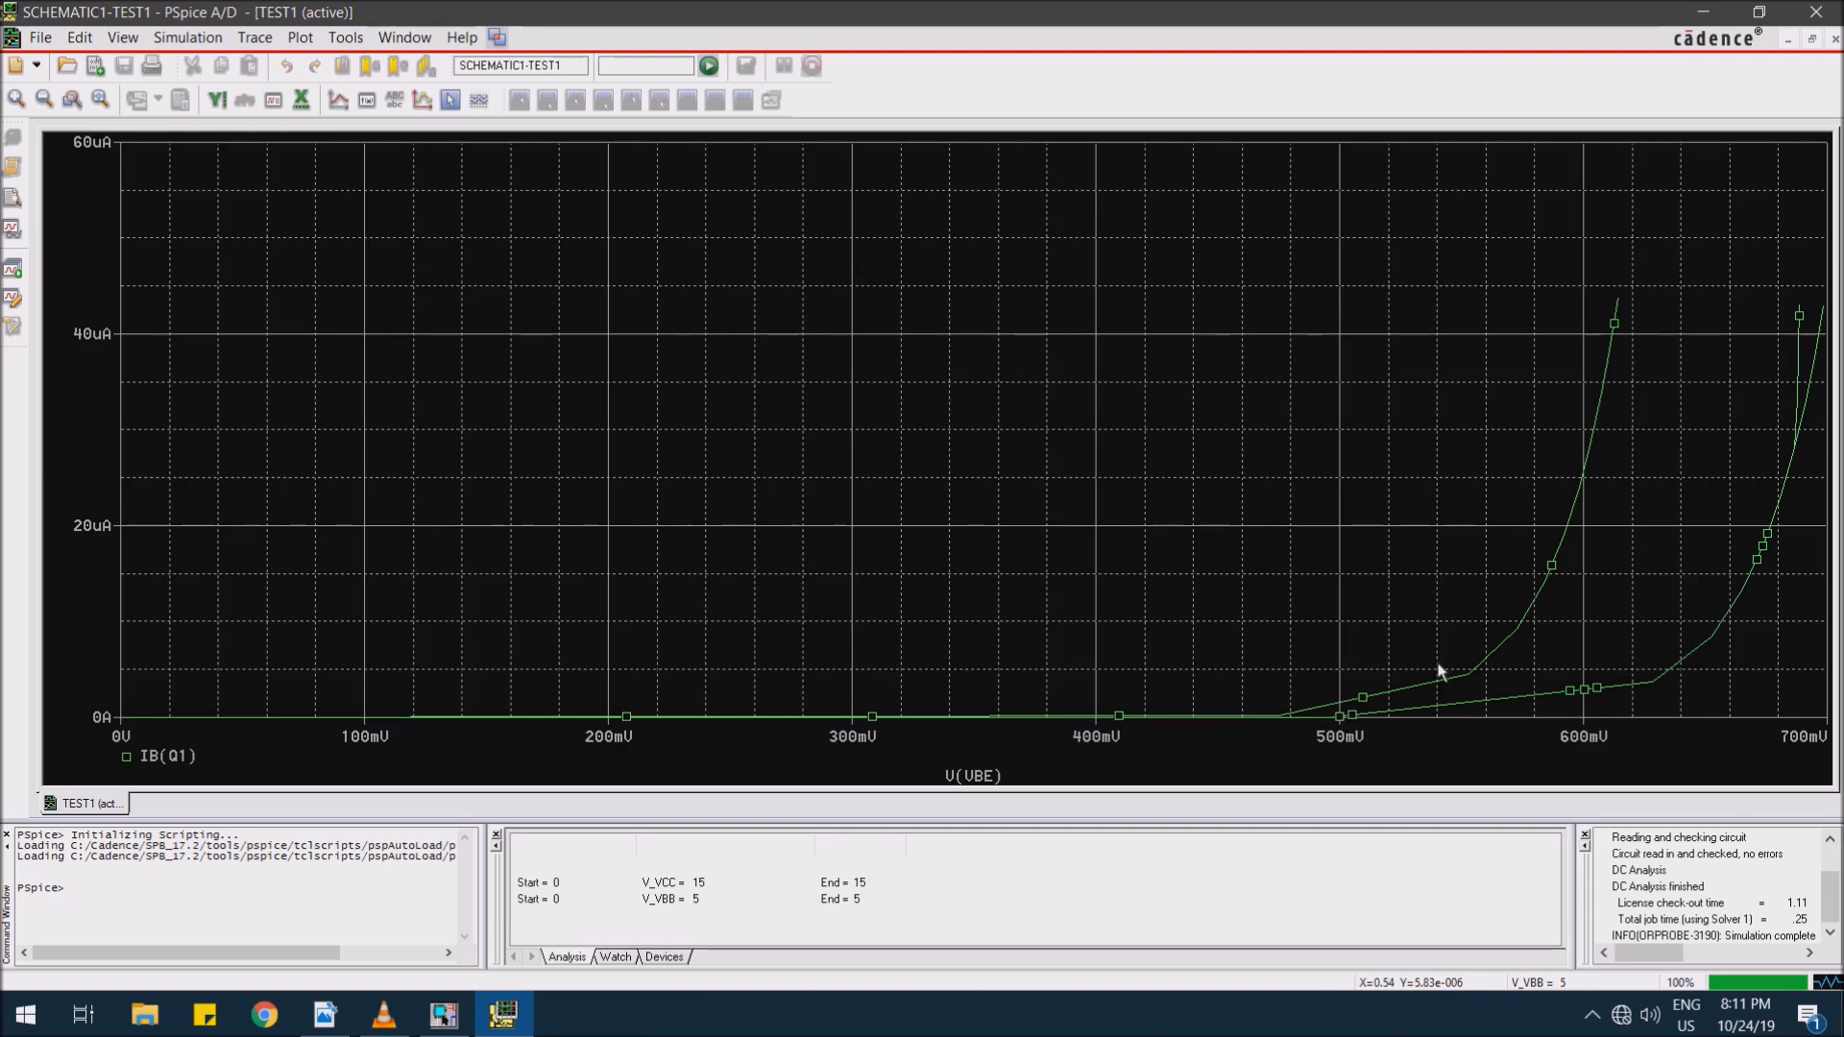
- Change the IB(Q1) trace to red with a thicker line width
right_click(1433, 692)
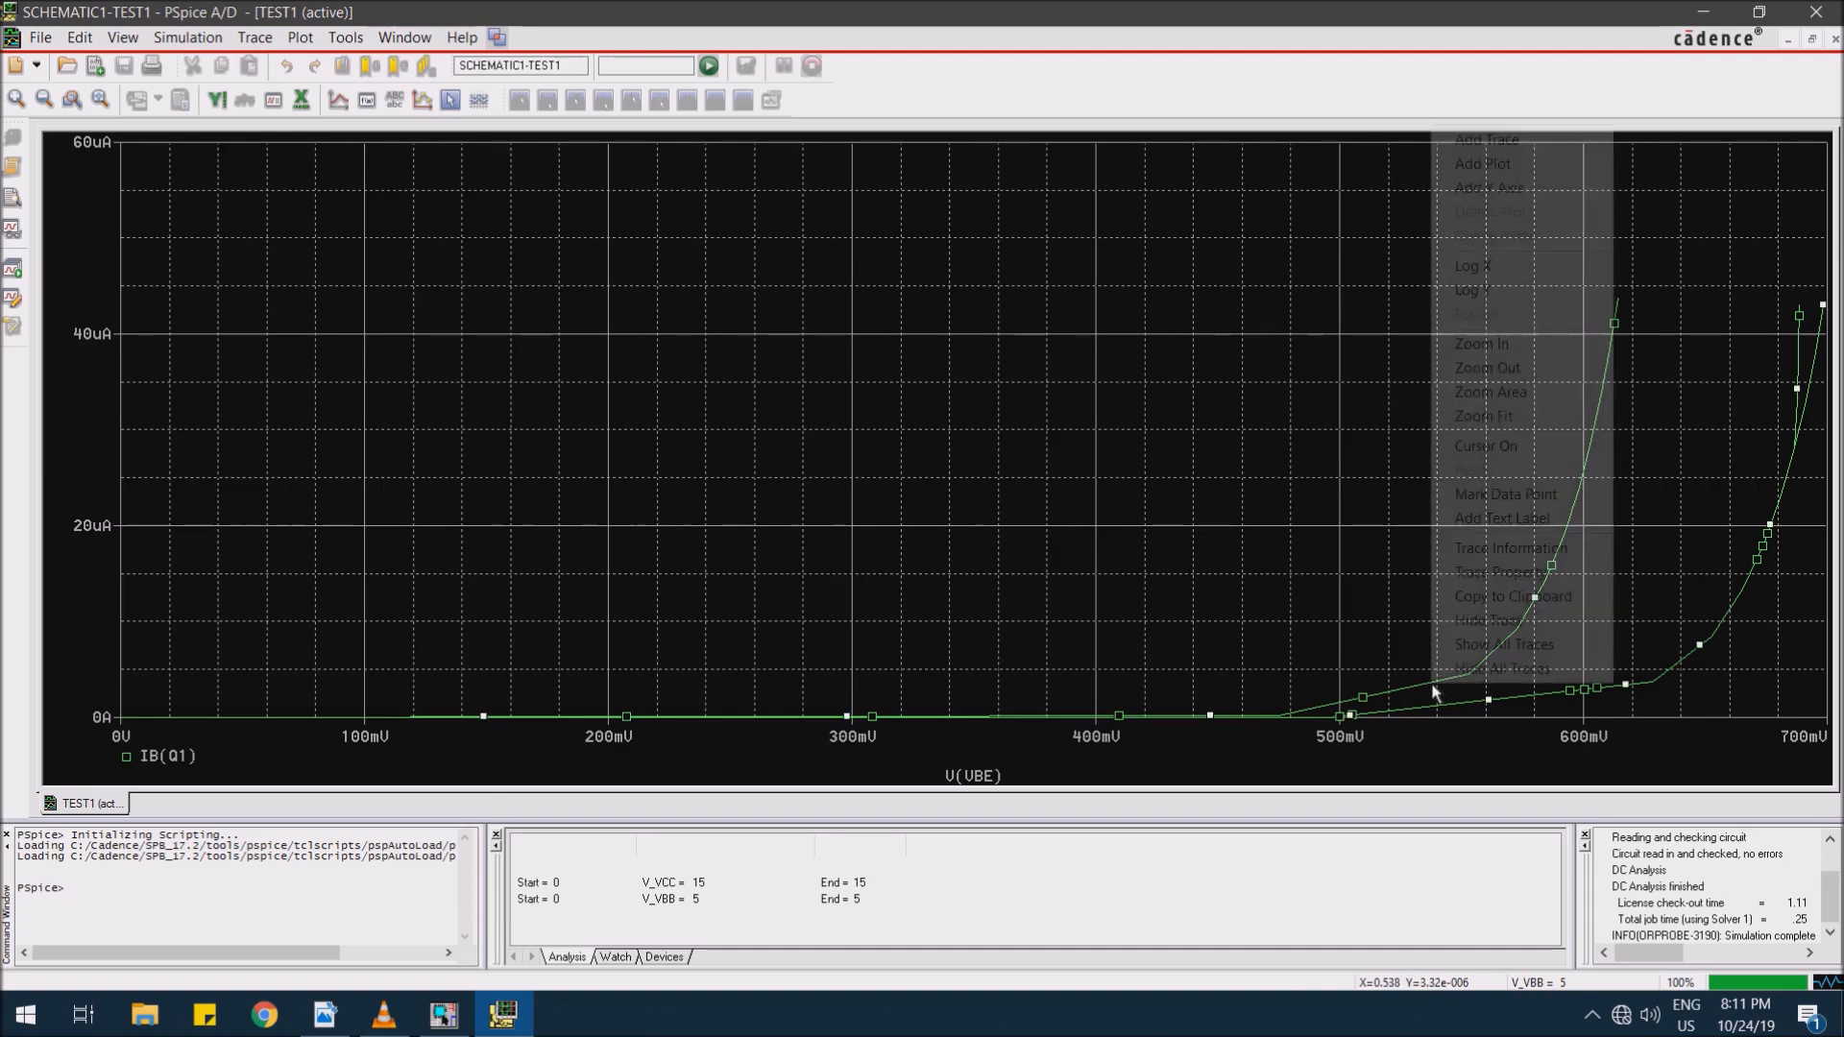
click(1503, 572)
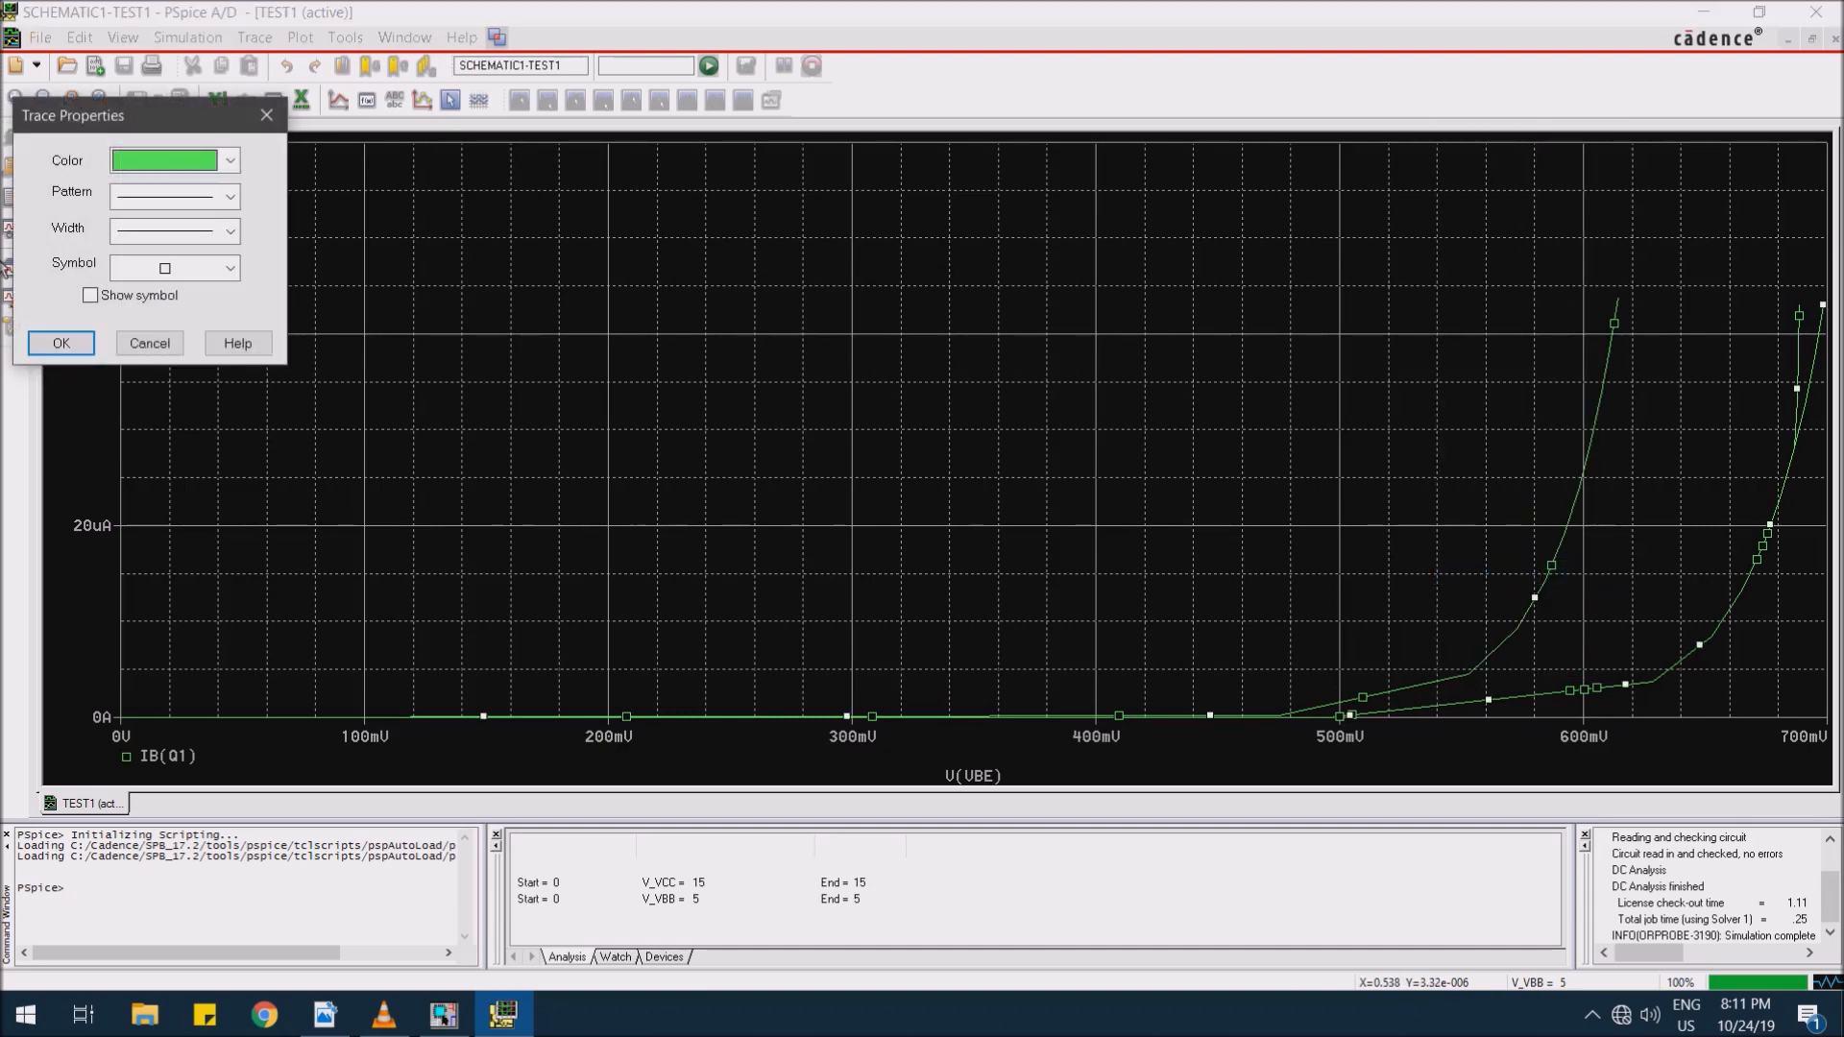
click(139, 232)
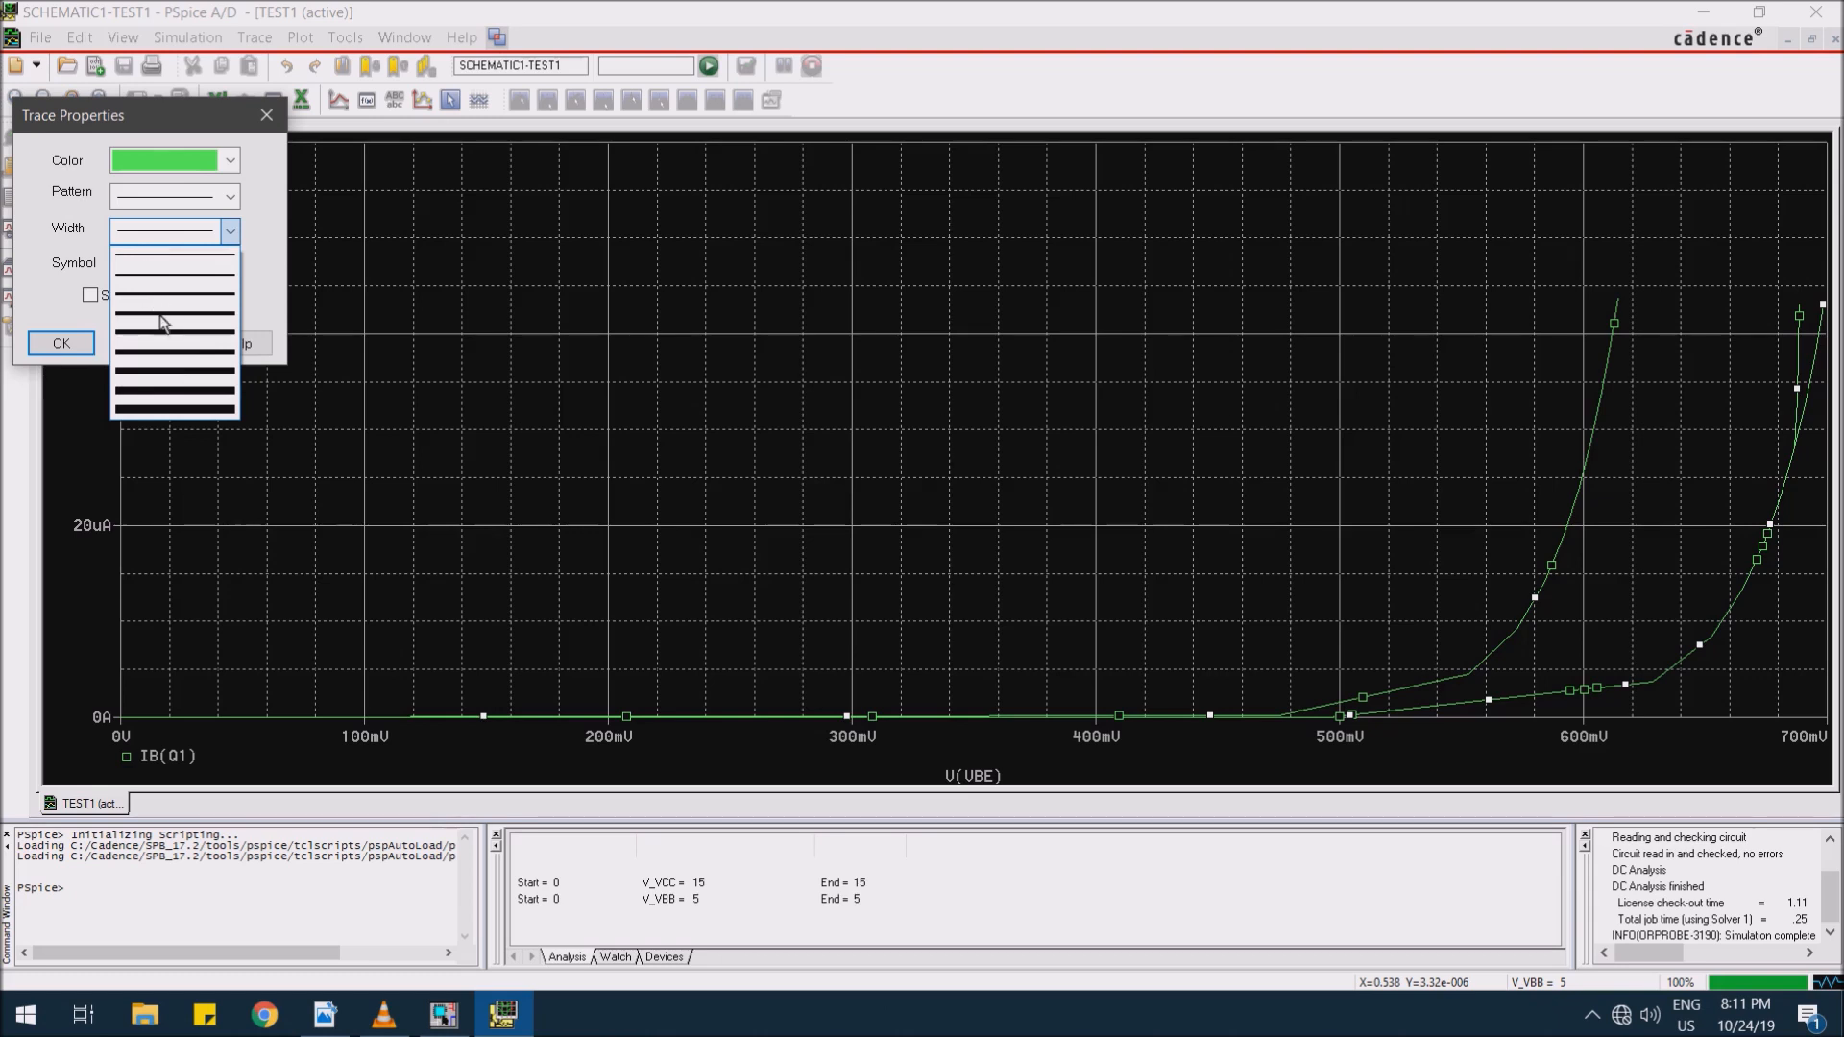
click(158, 319)
click(165, 160)
click(157, 223)
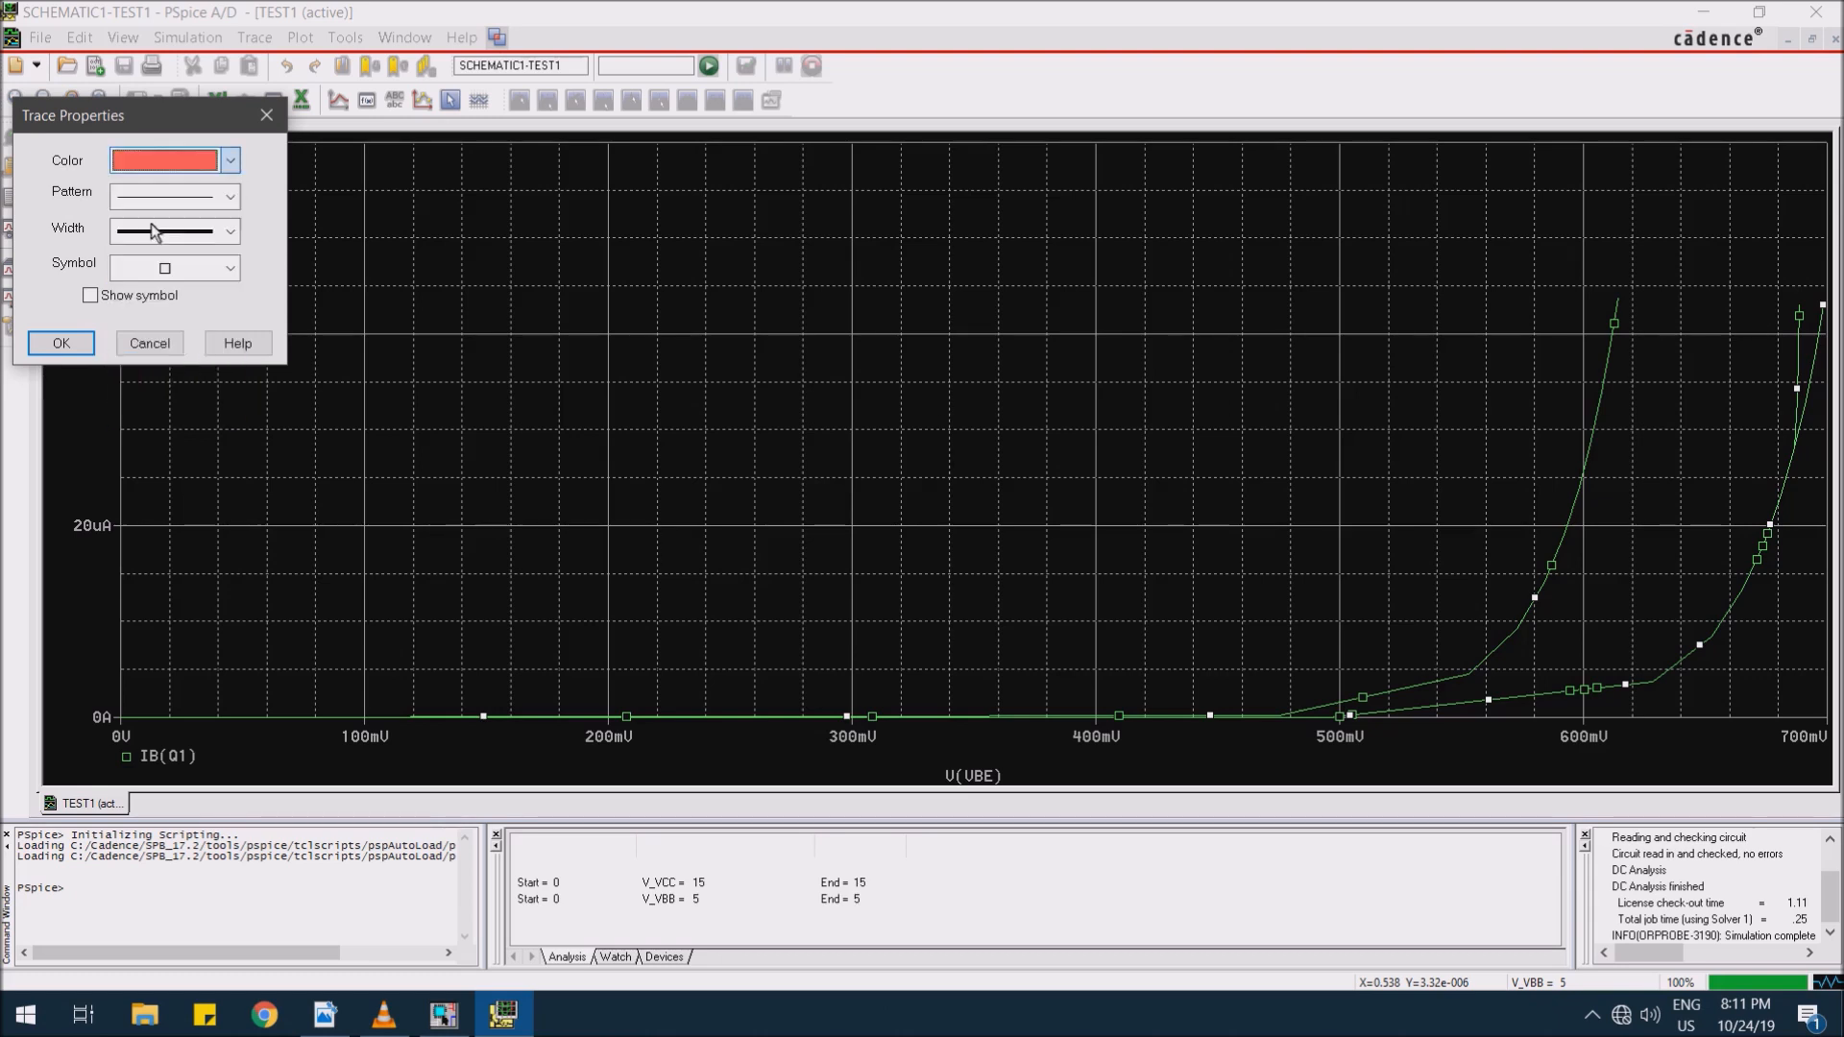
click(62, 343)
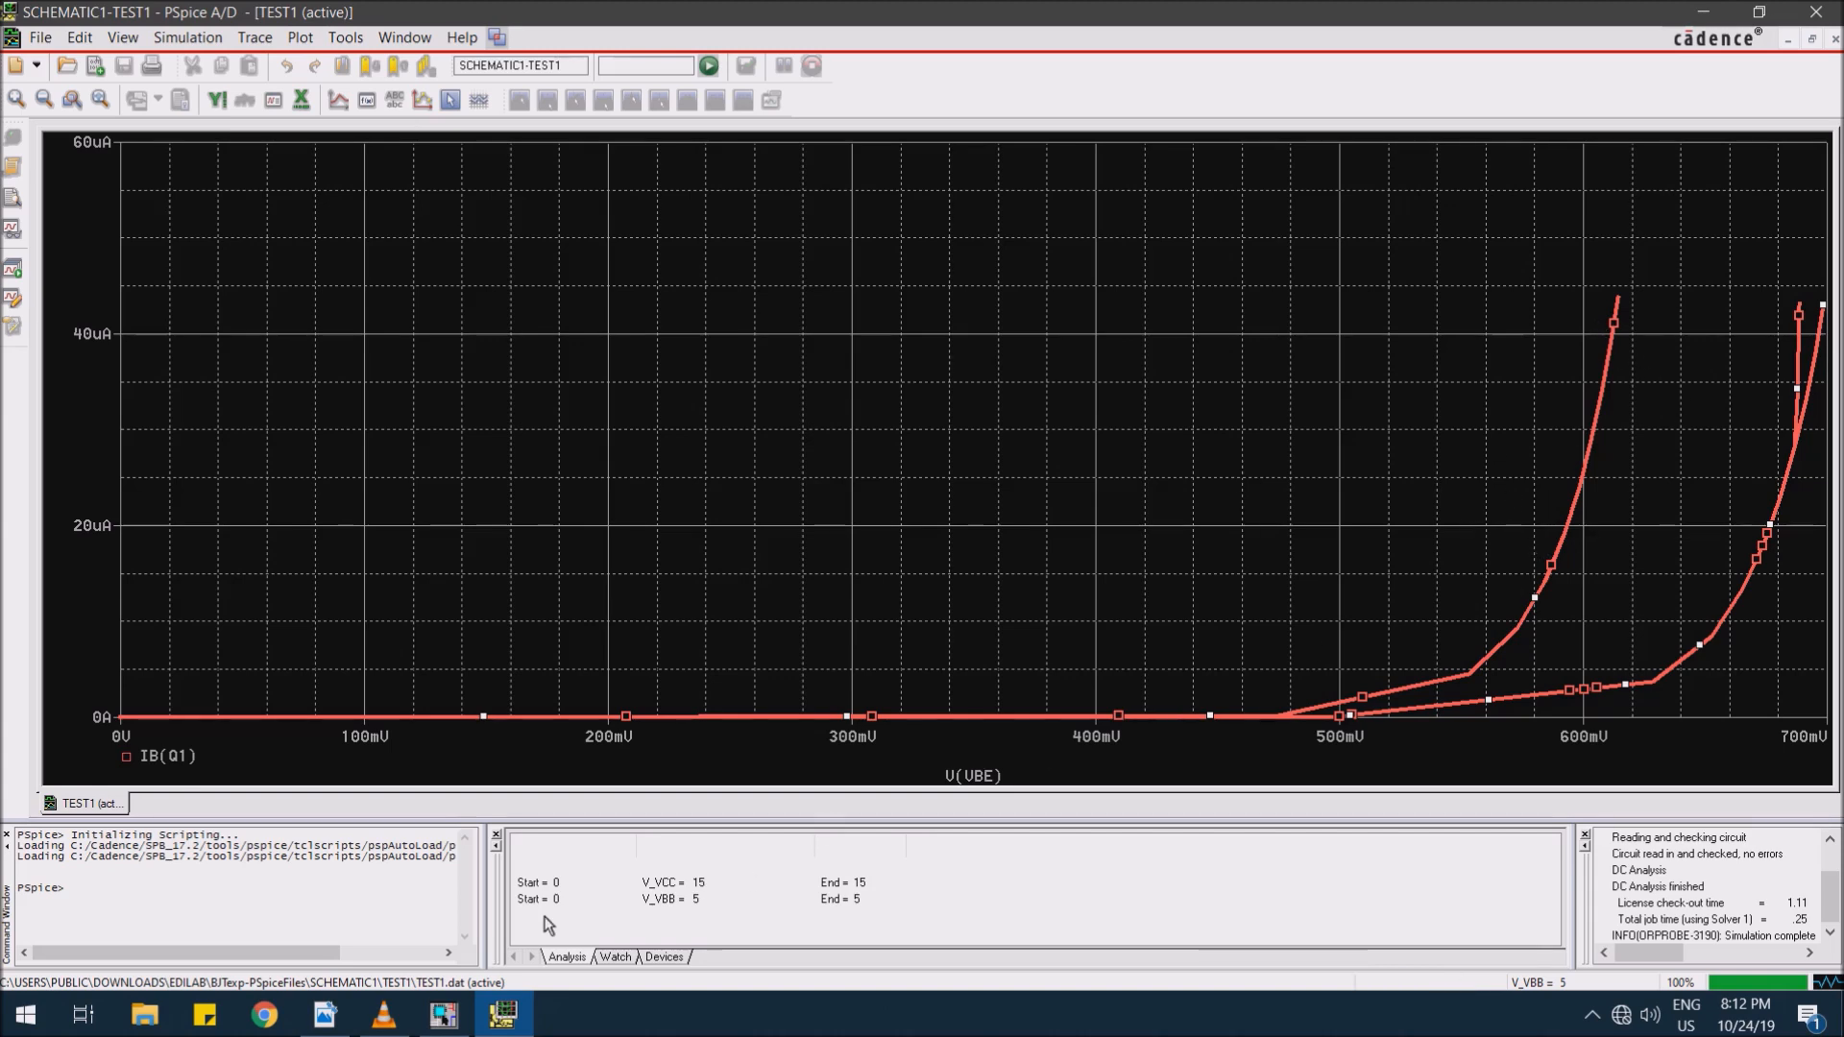
- Compare the simulated plot with the Input Characteristics graphs in the ECE document in Adobe Acrobat Reader, and return to PSpice A/D
click(324, 1015)
scroll(621, 677, up, 20)
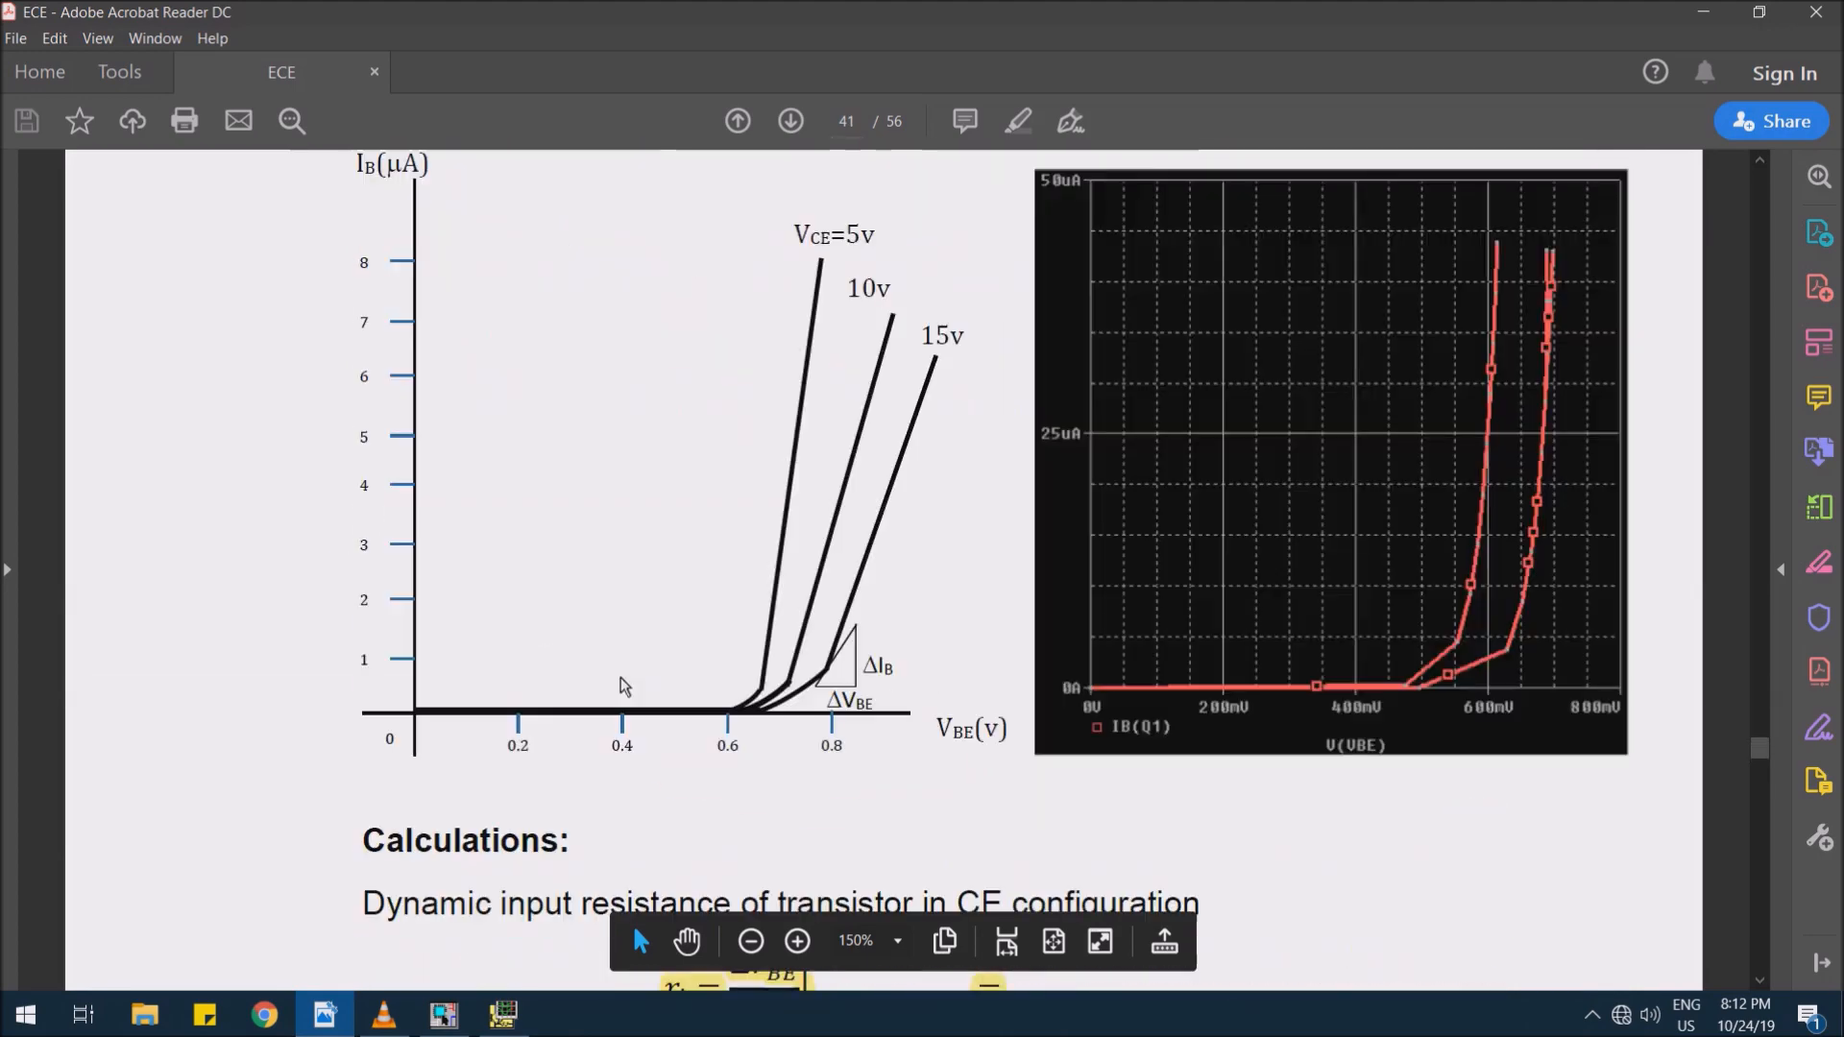
scroll(621, 678, up, 3)
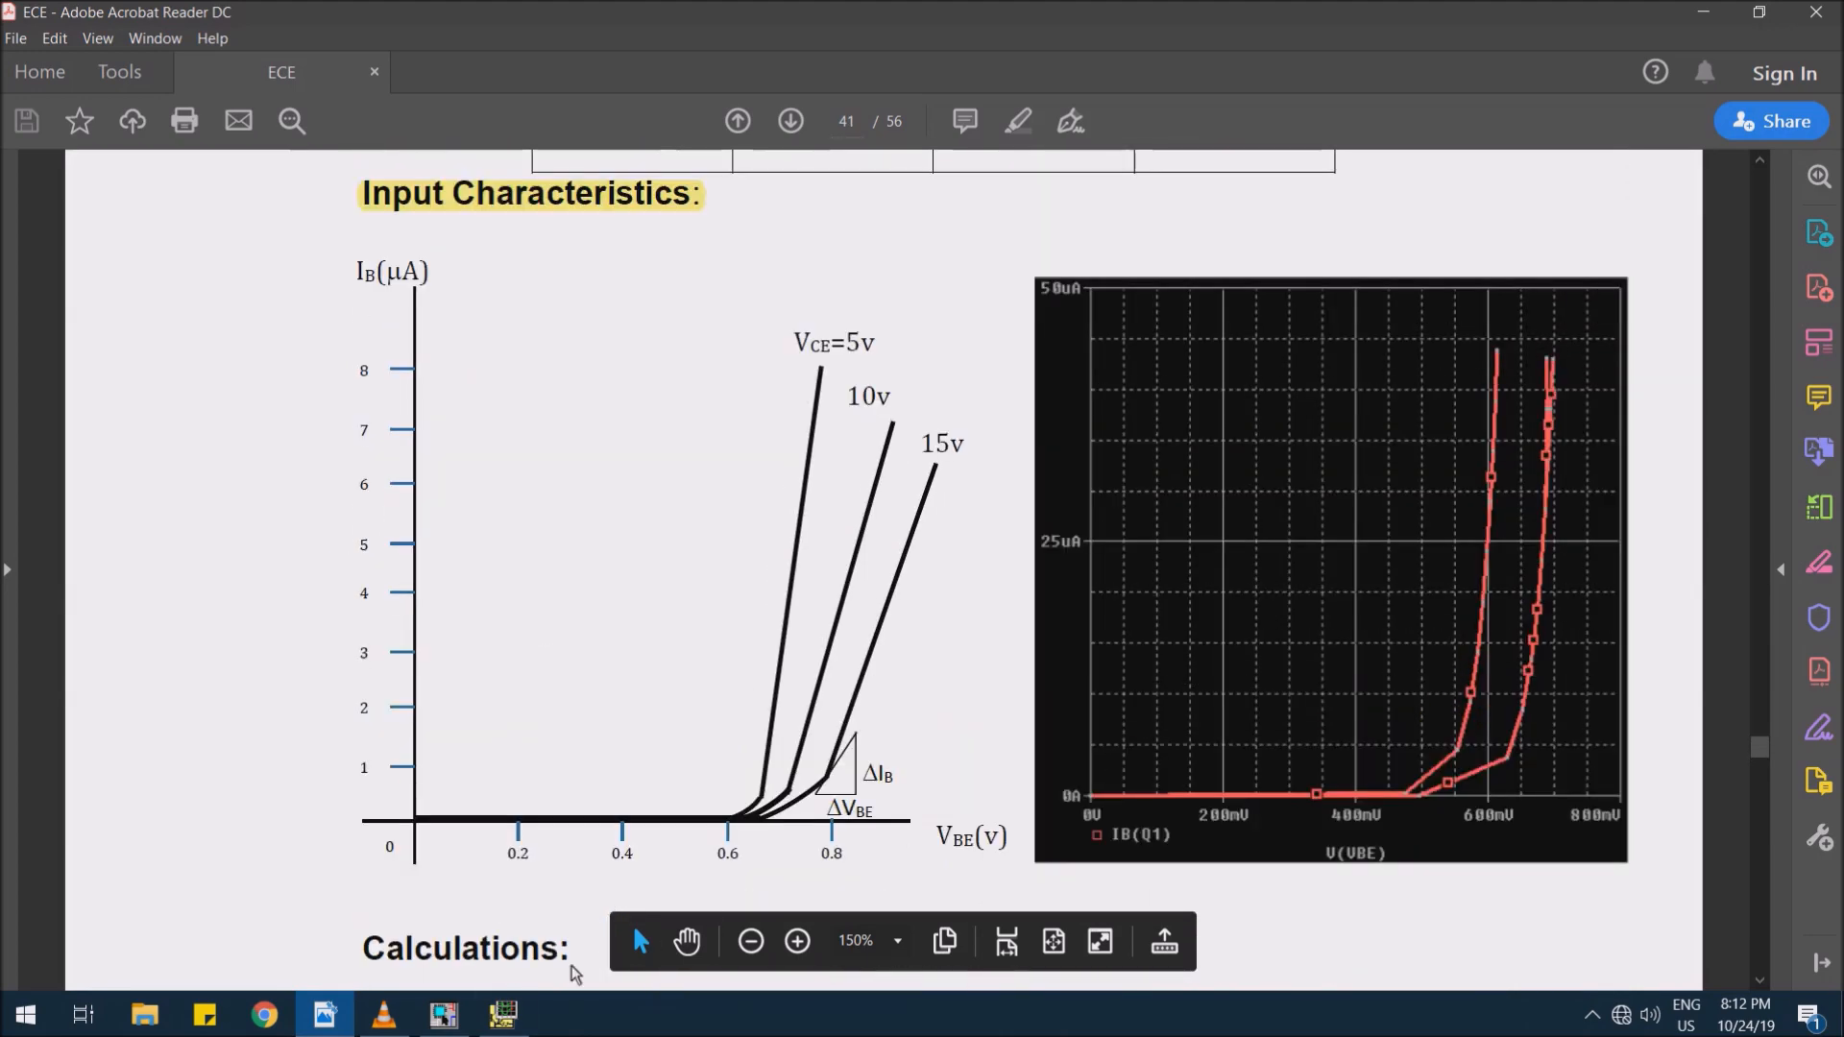
click(503, 1015)
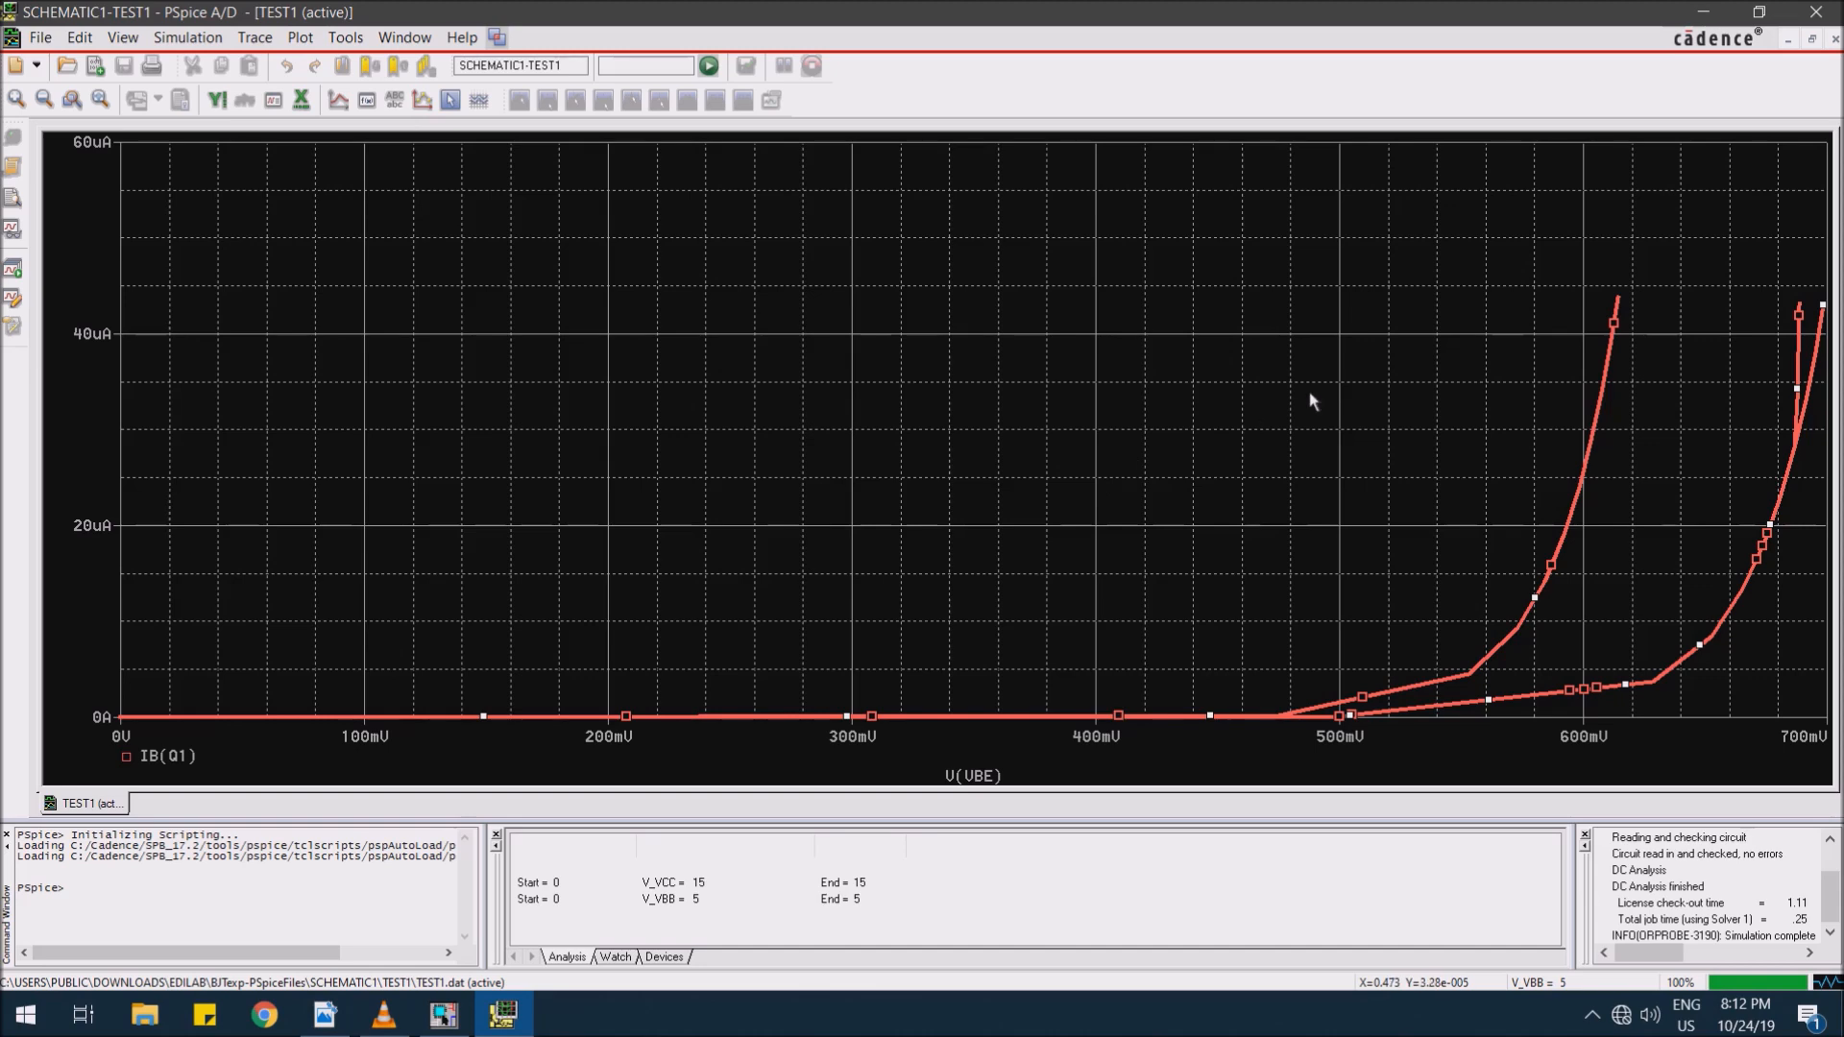
- Close PSpice A/D, switch to OrCAD Capture and change TEST1's primary sweep to source VCC with end value 30 and increment 1
click(1819, 16)
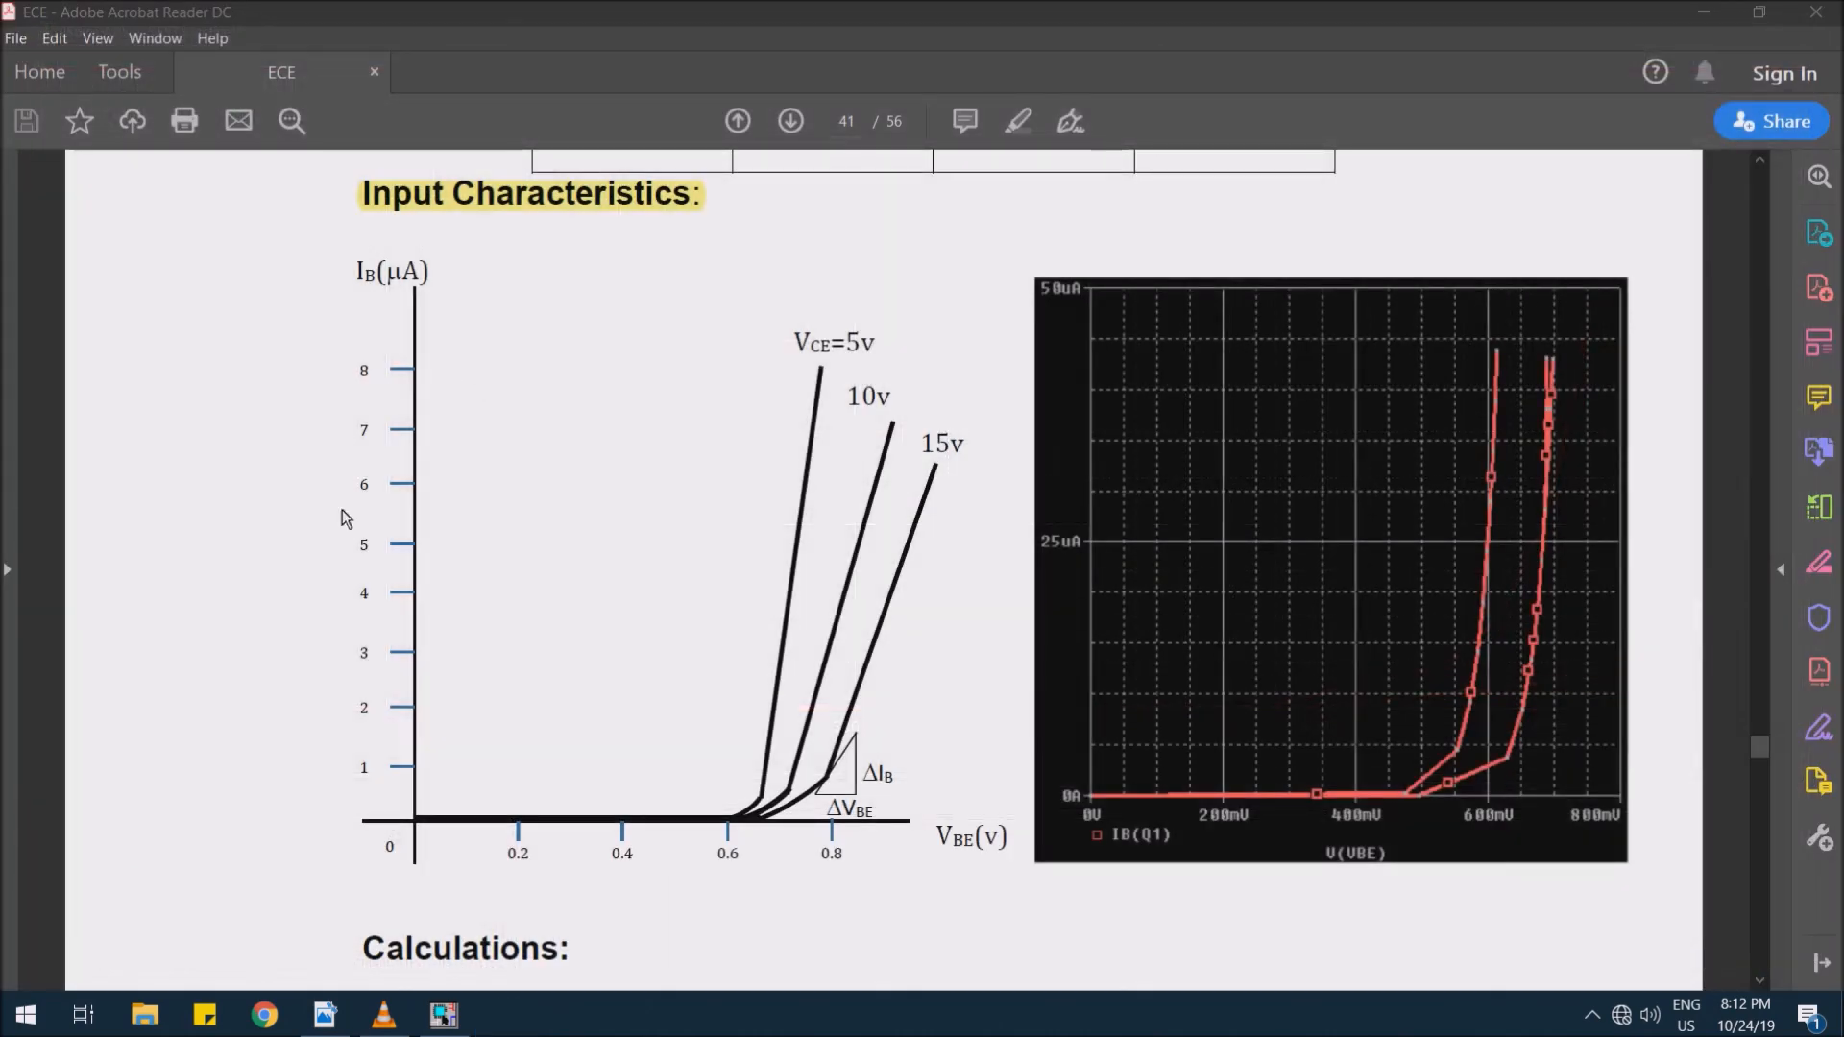
click(444, 1015)
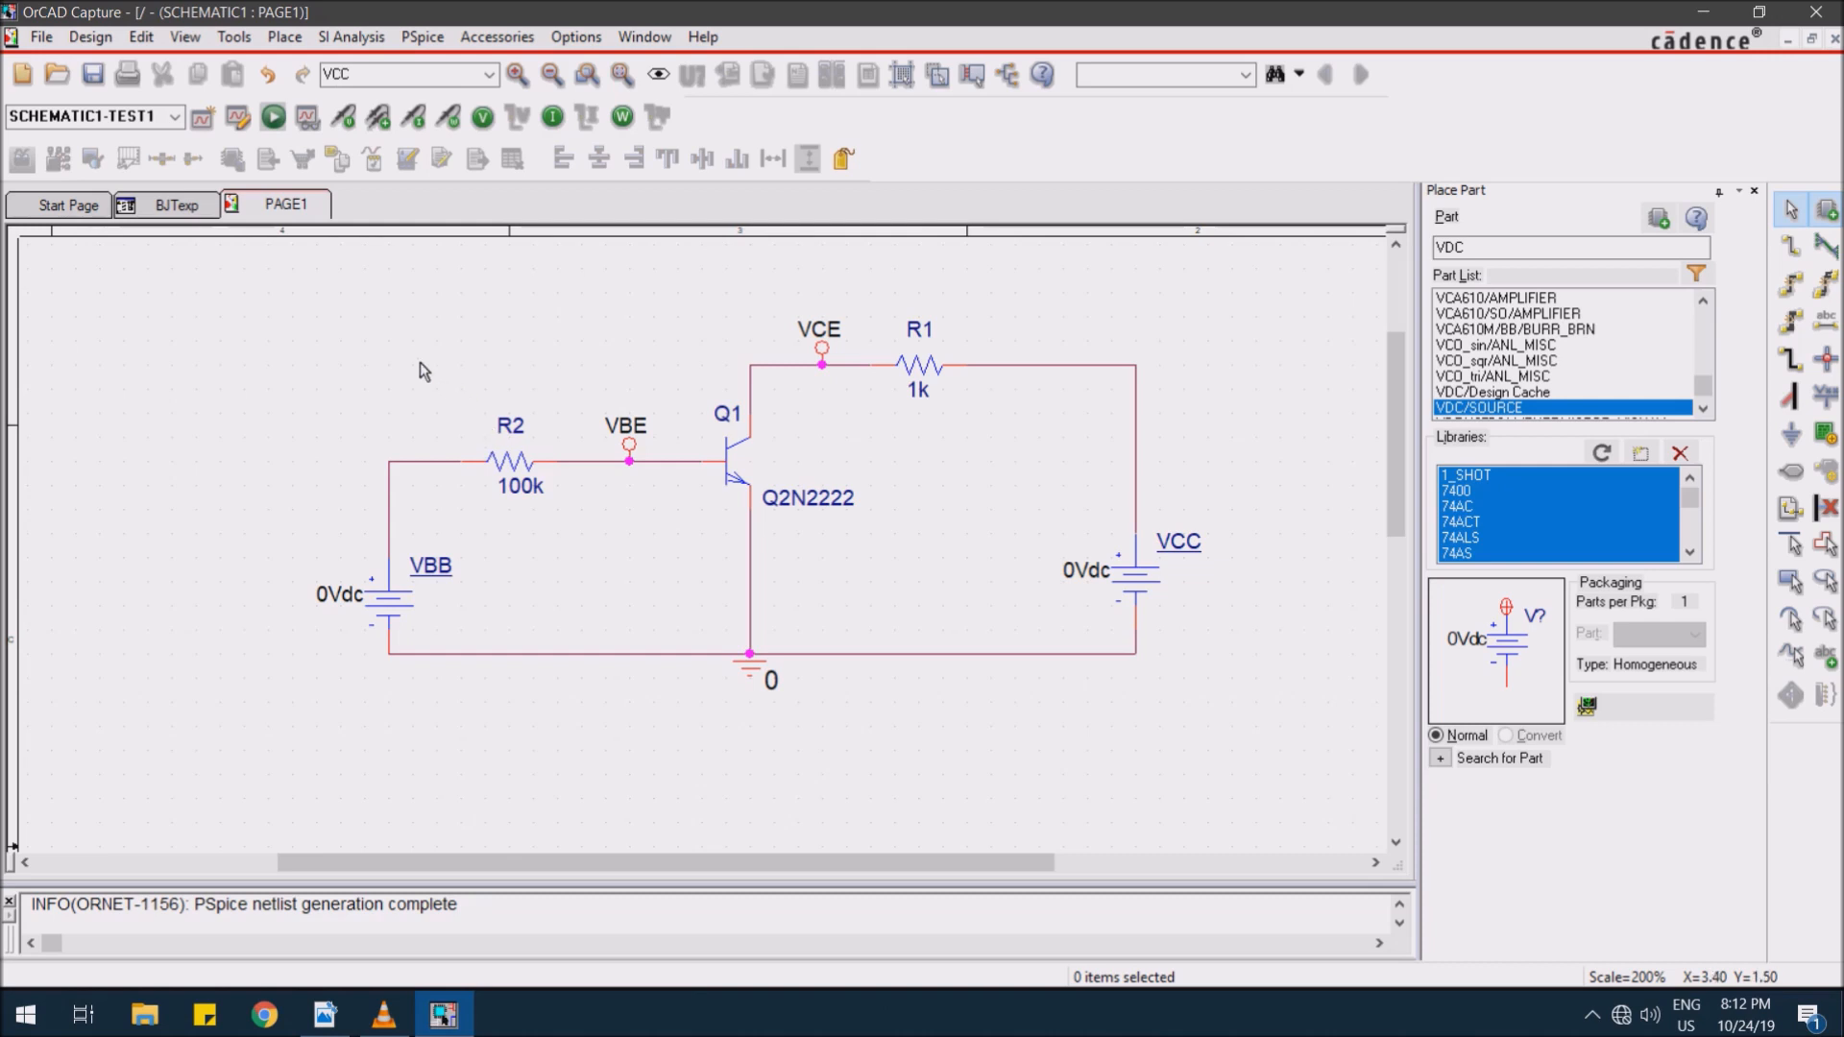
click(421, 38)
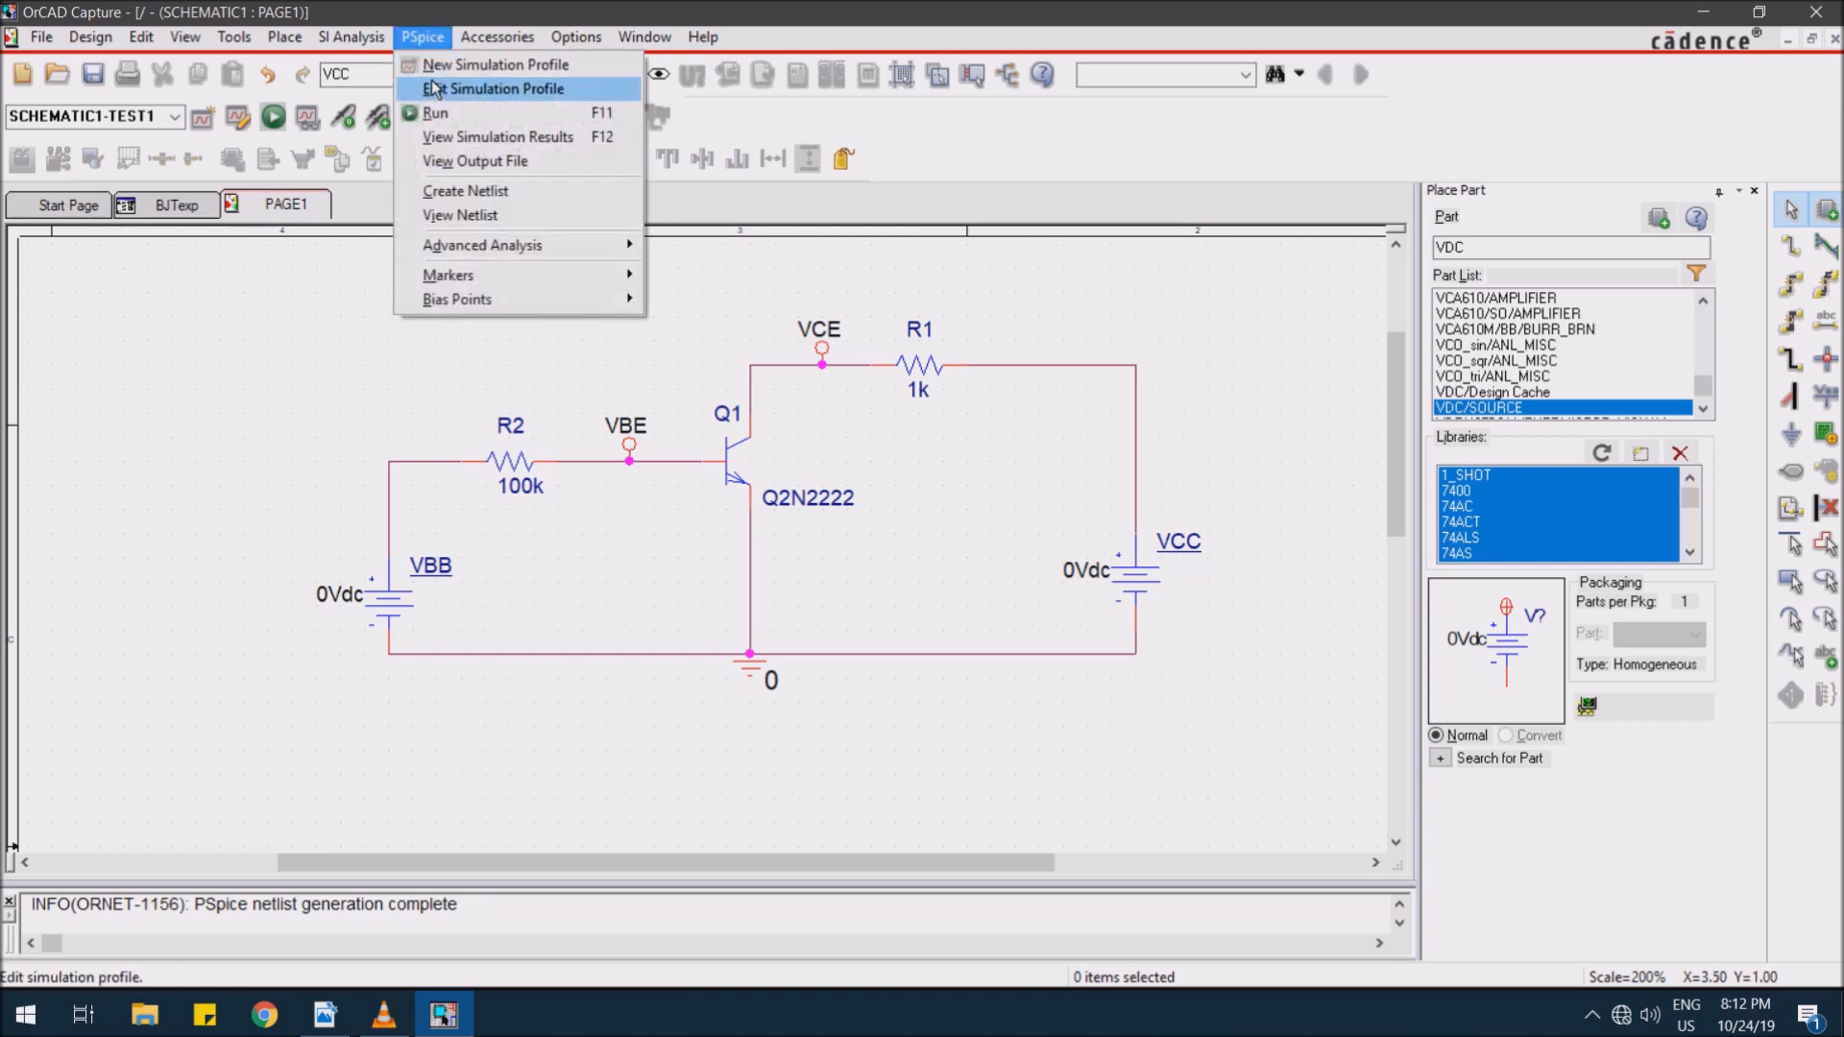
click(492, 88)
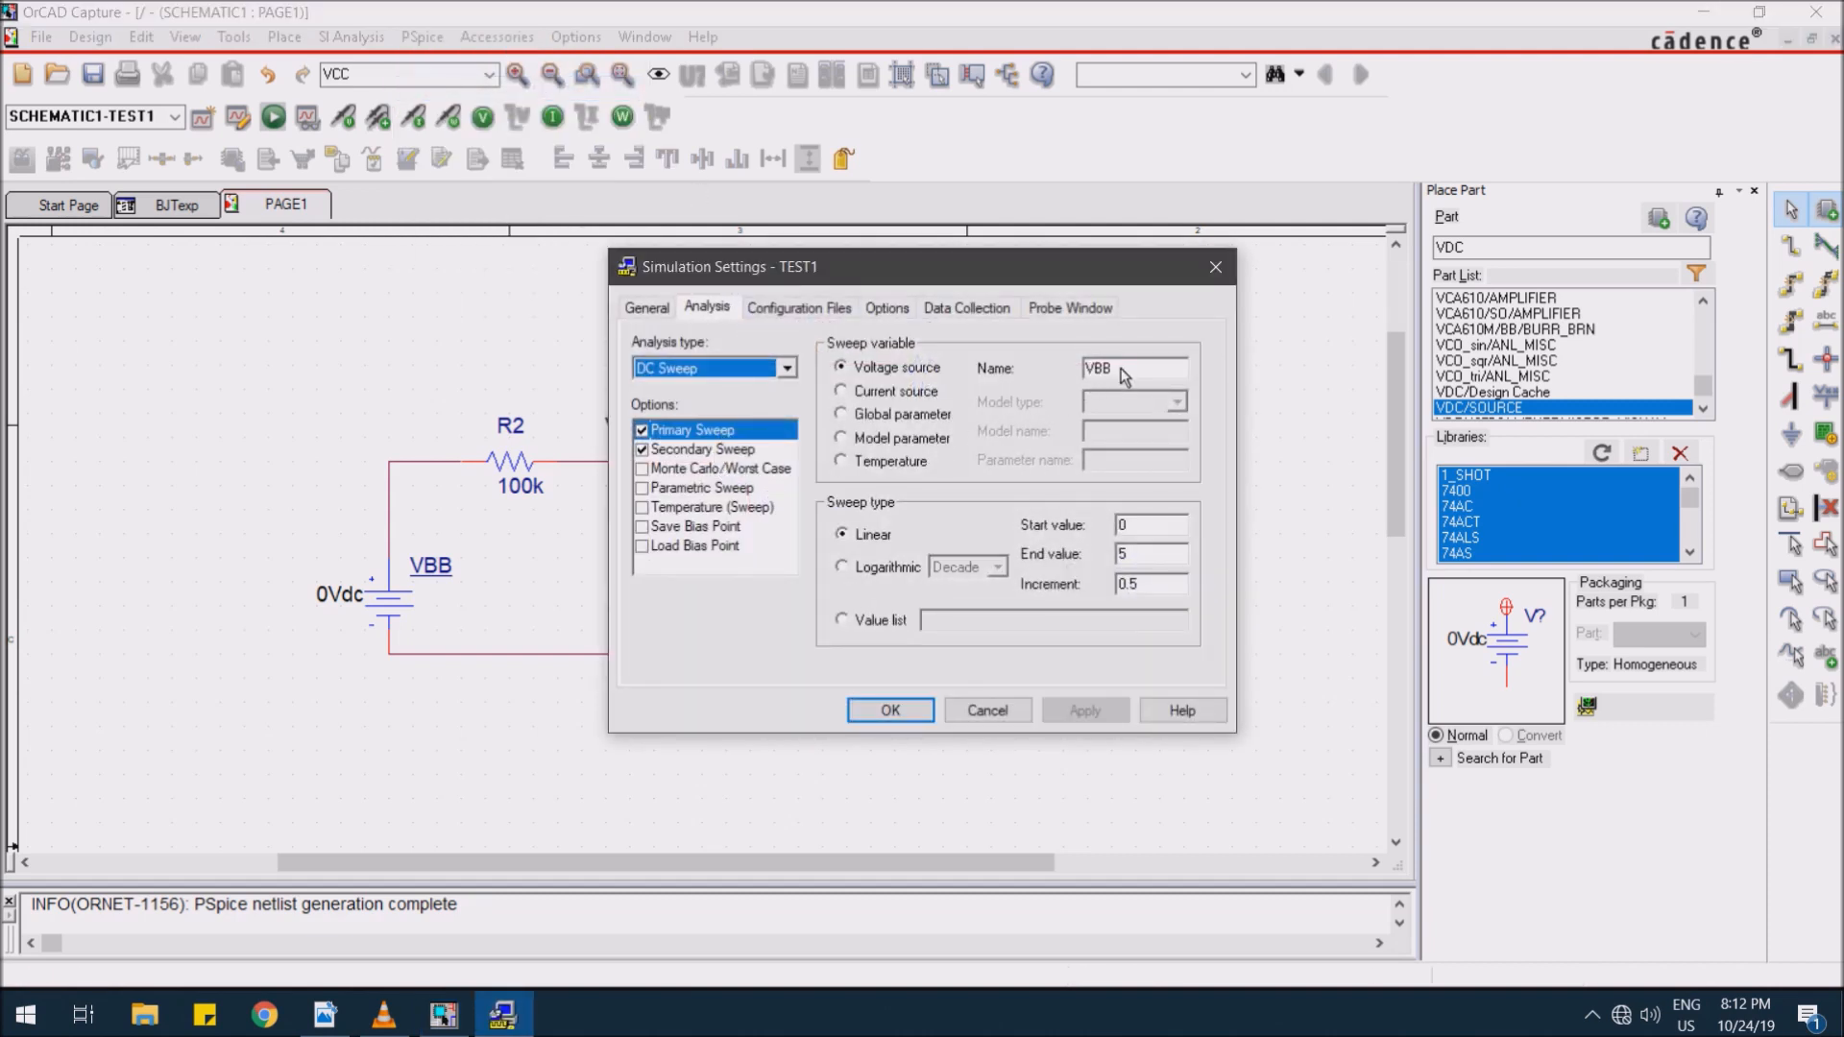
double_click(1092, 370)
drag(966, 267, 1143, 285)
text(VCC)
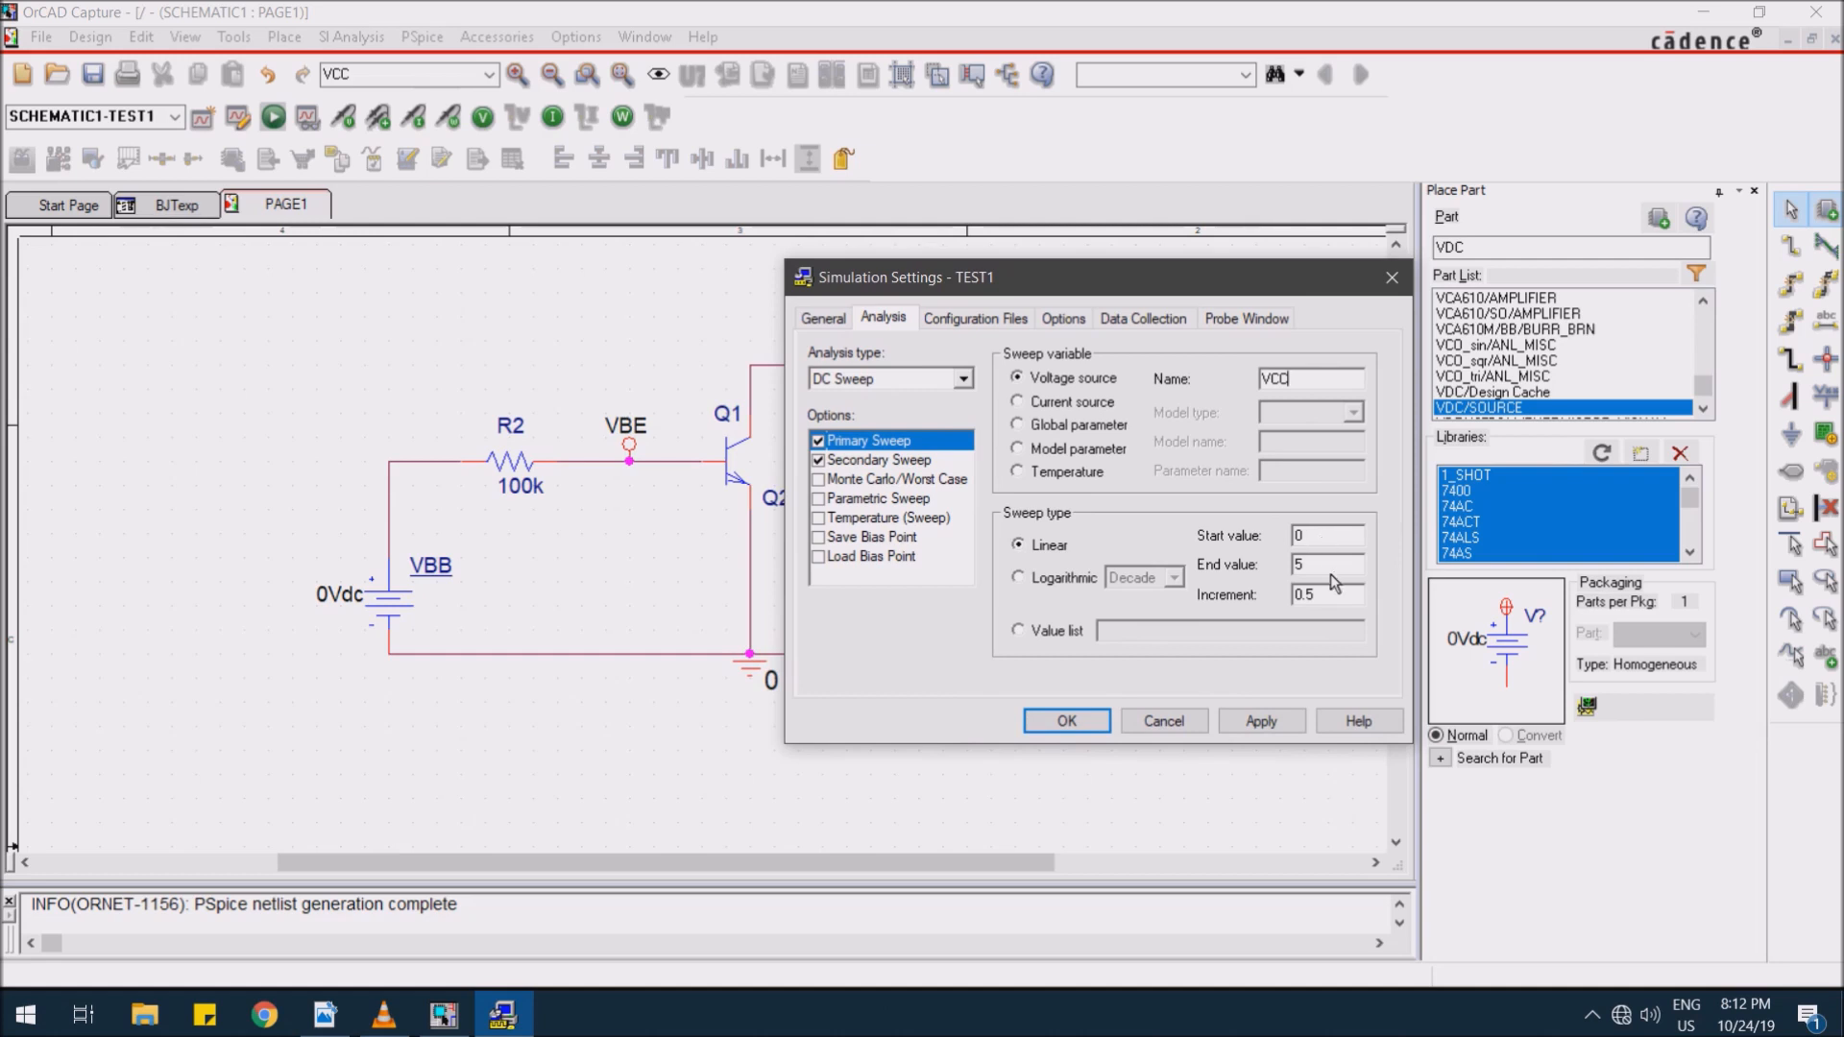
drag(1320, 569, 1283, 558)
drag(1324, 594, 1235, 587)
text(1)
- Change the secondary sweep's source to VBB with an end value of 5, and accept the simulation settings
click(854, 467)
drag(1303, 379, 1171, 404)
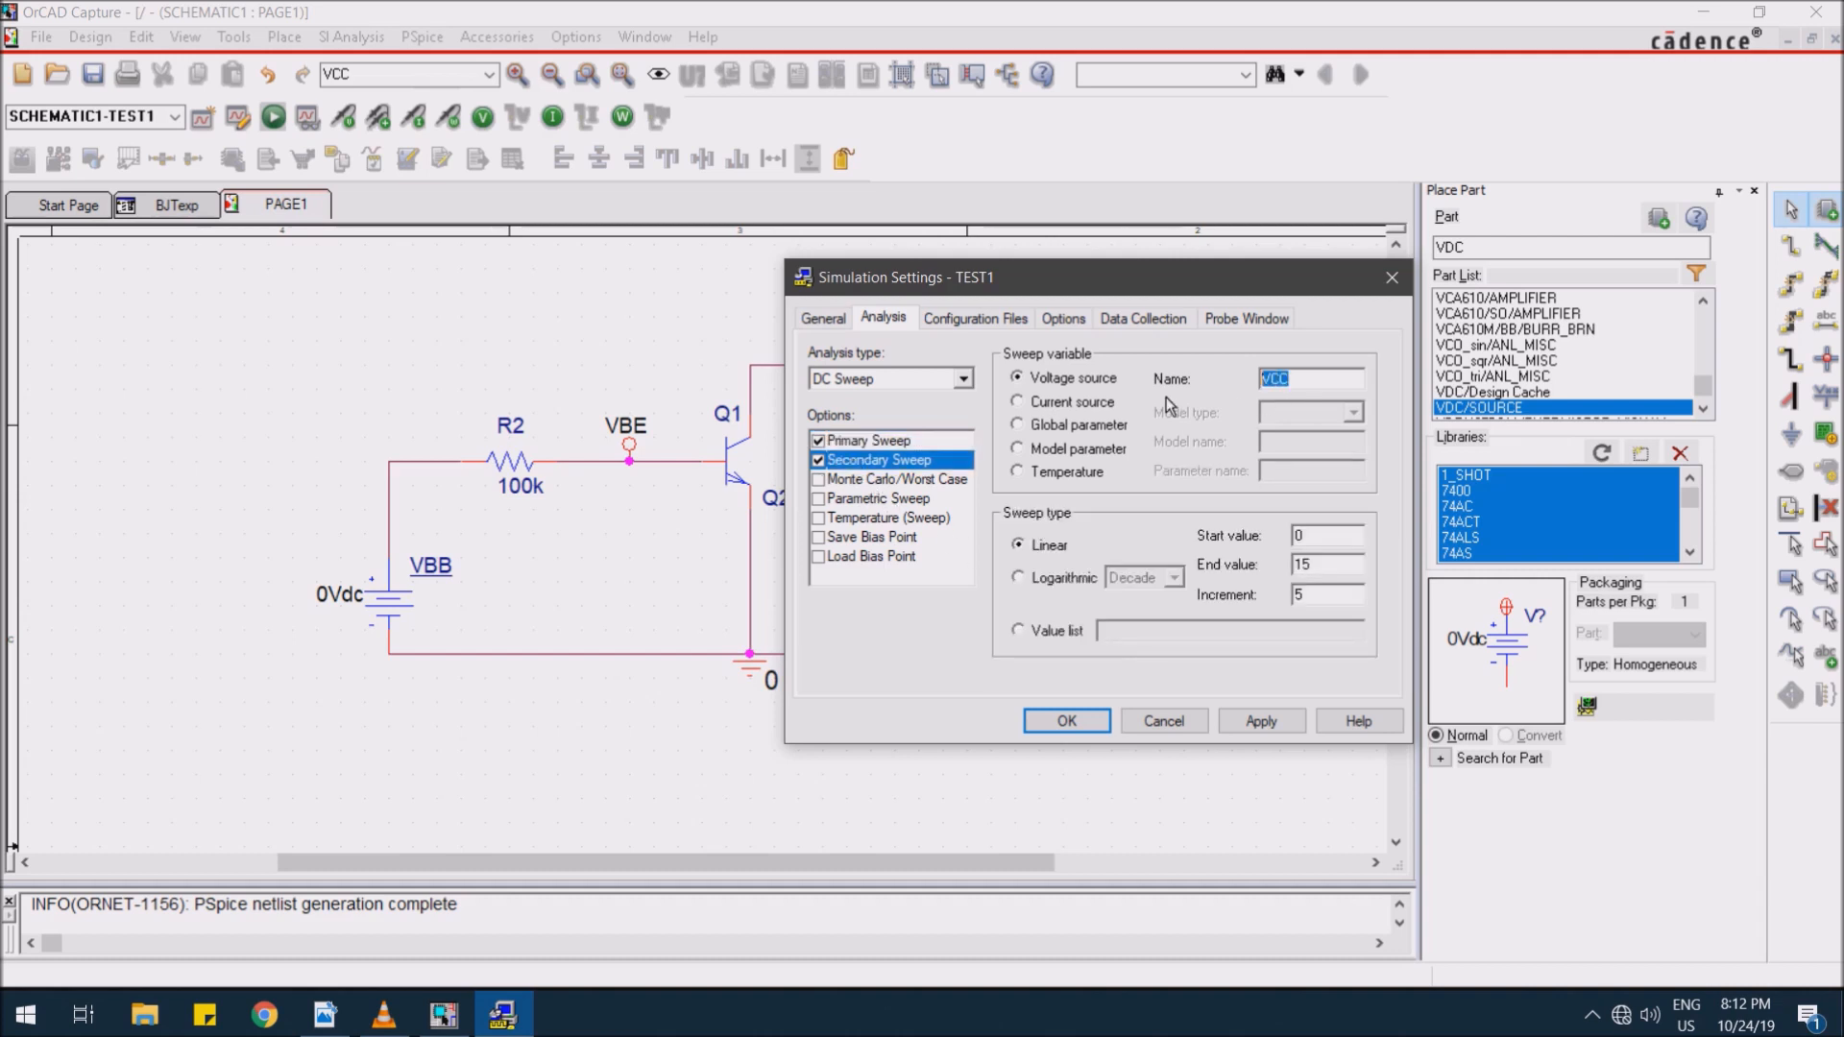
text(VBB)
key(Tab)
key(Tab)
click(1066, 721)
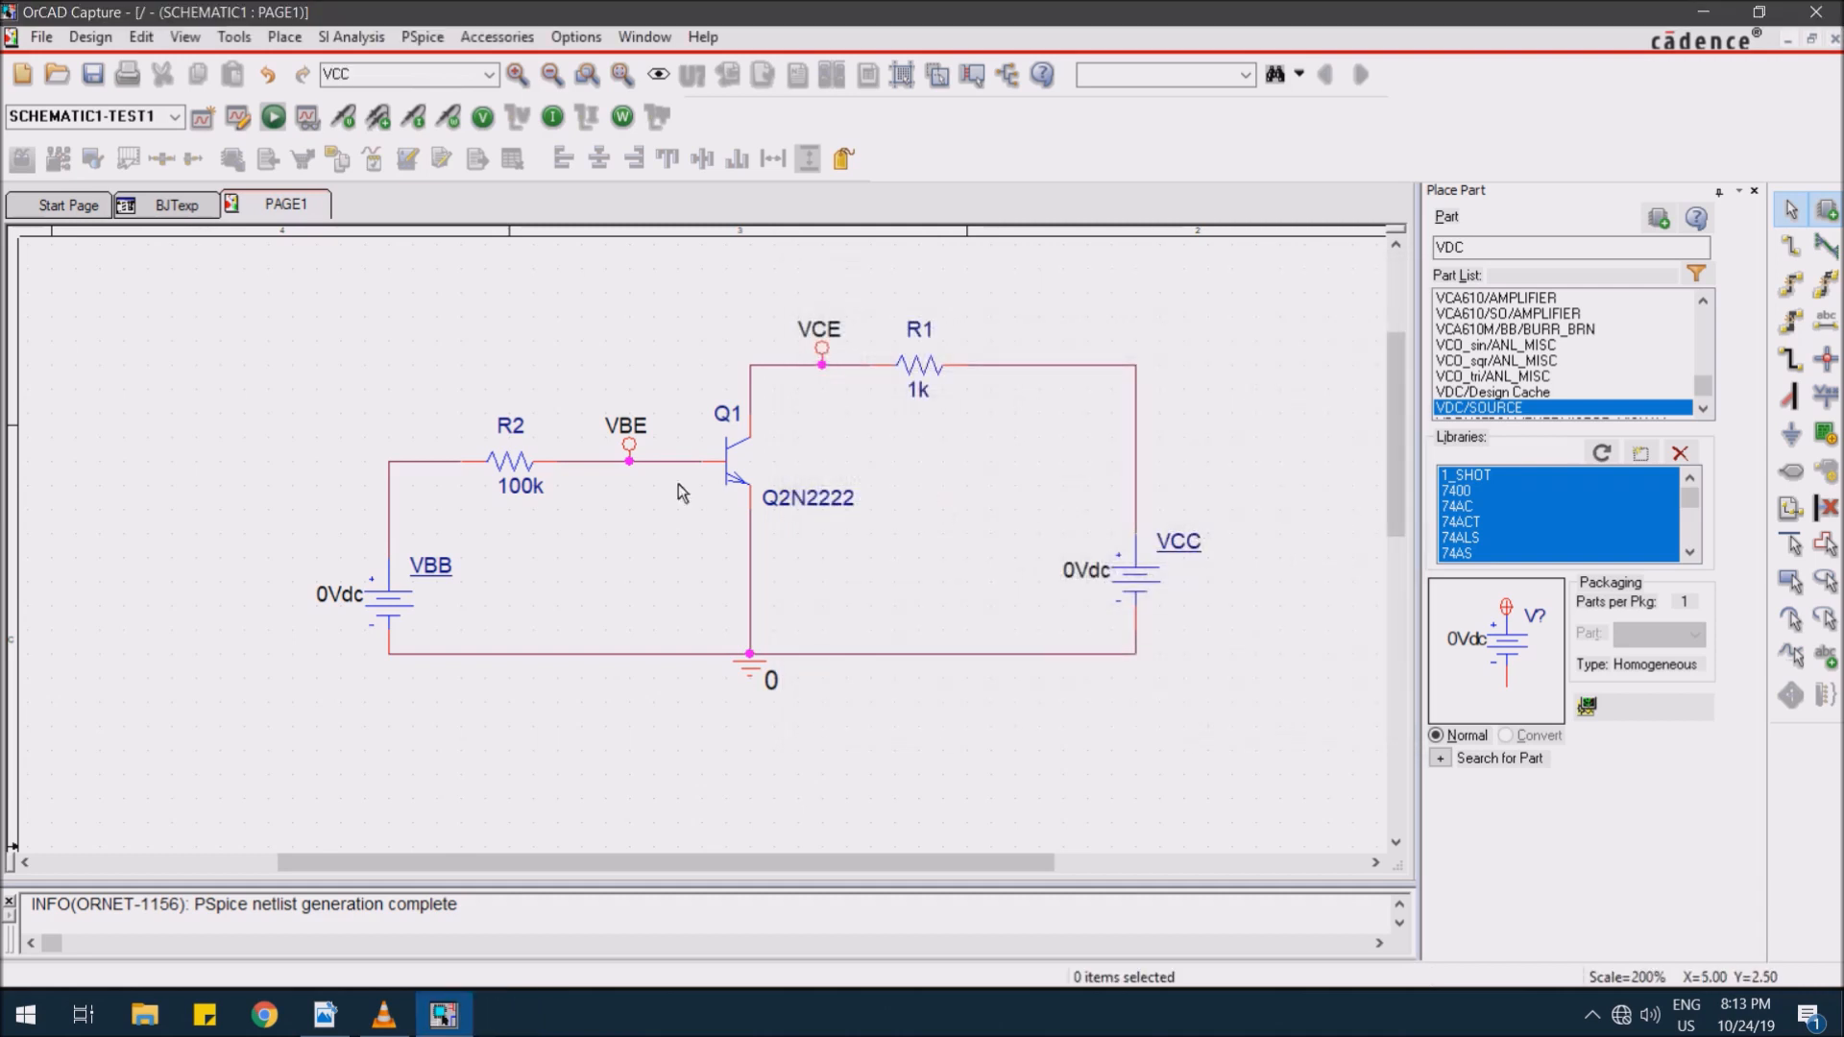
- Run the PSpice simulation of TEST1 and set the plot's X-axis variable to V(VCE)
click(423, 37)
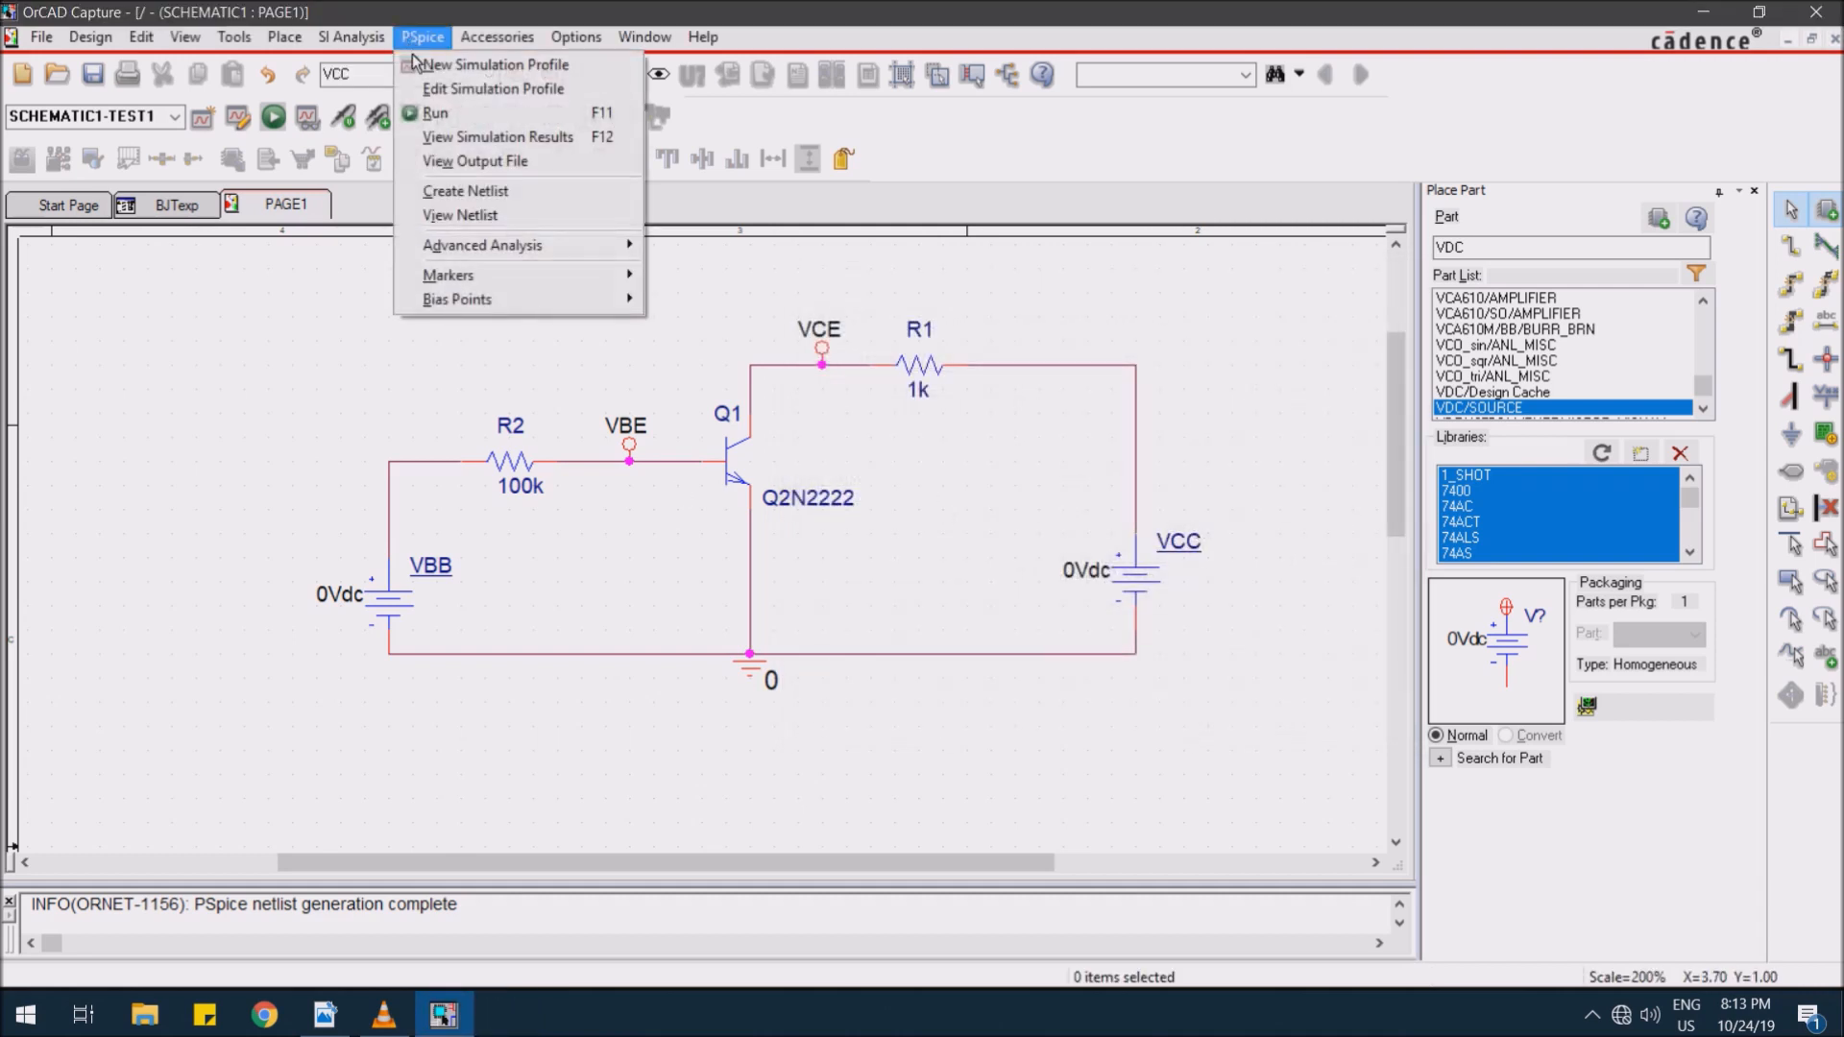
click(434, 113)
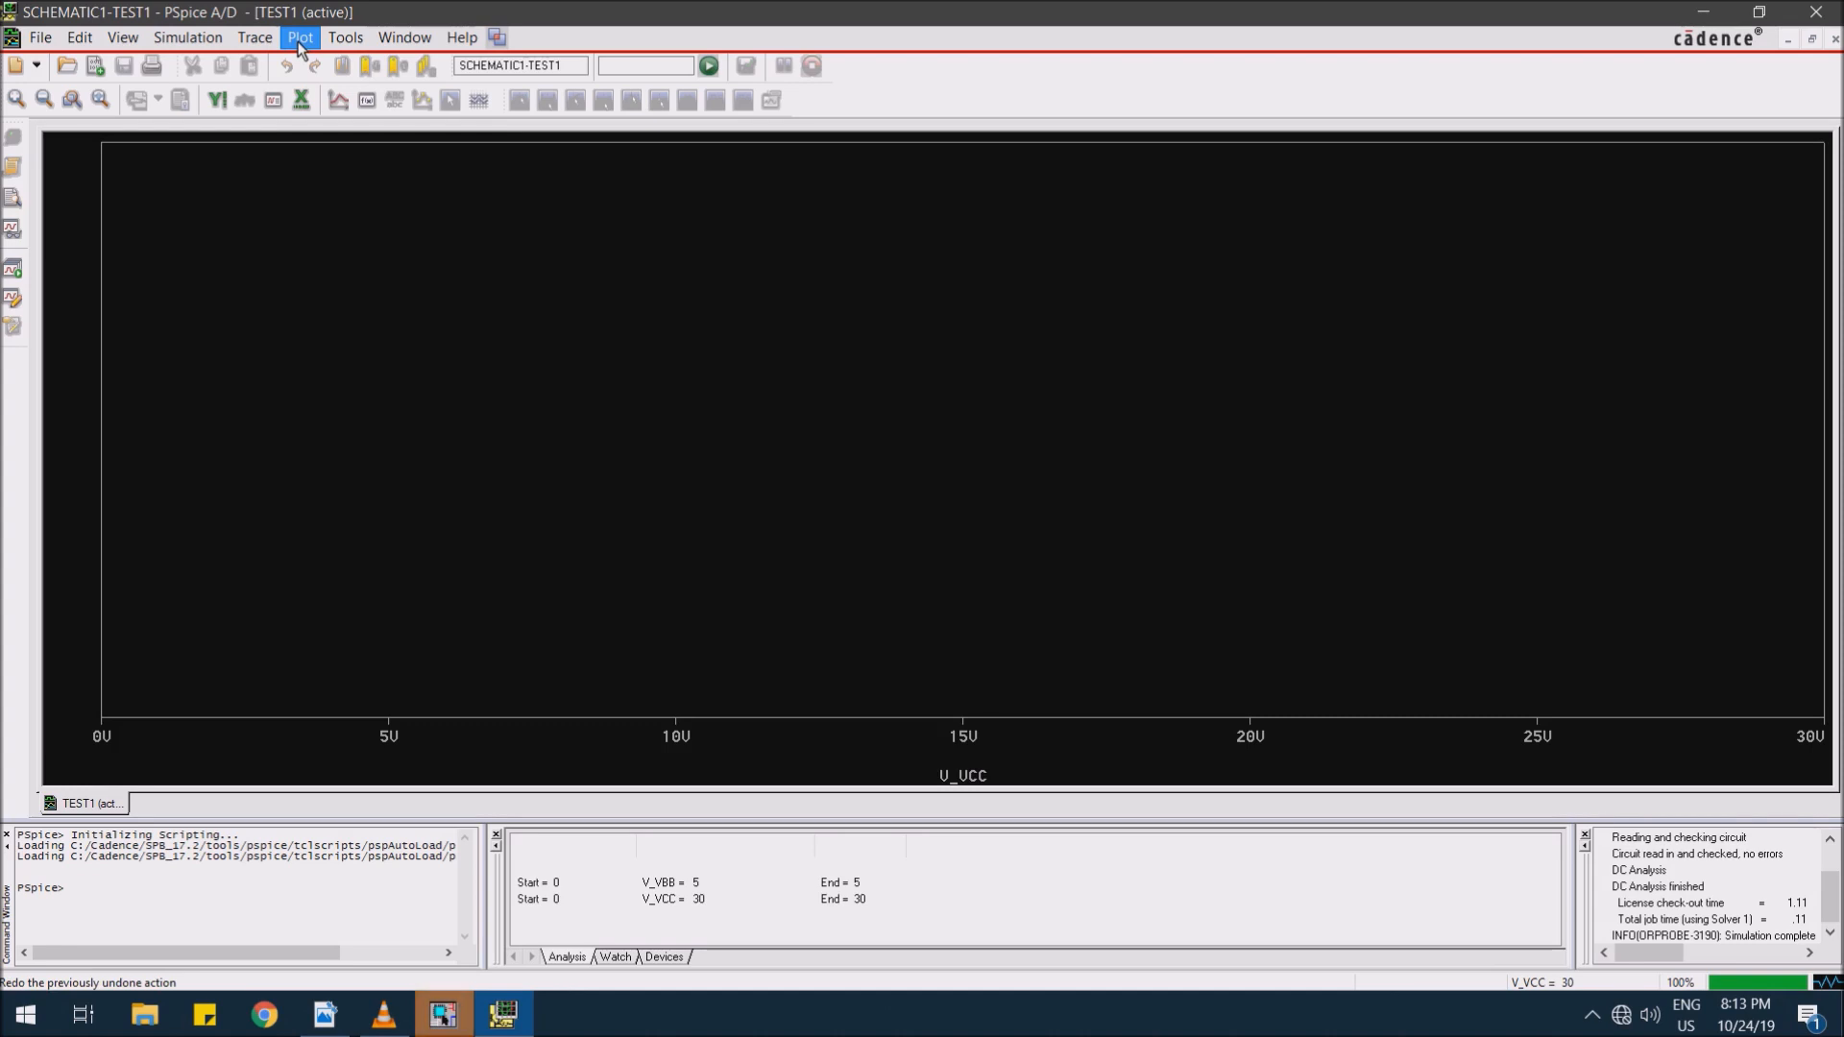
click(300, 39)
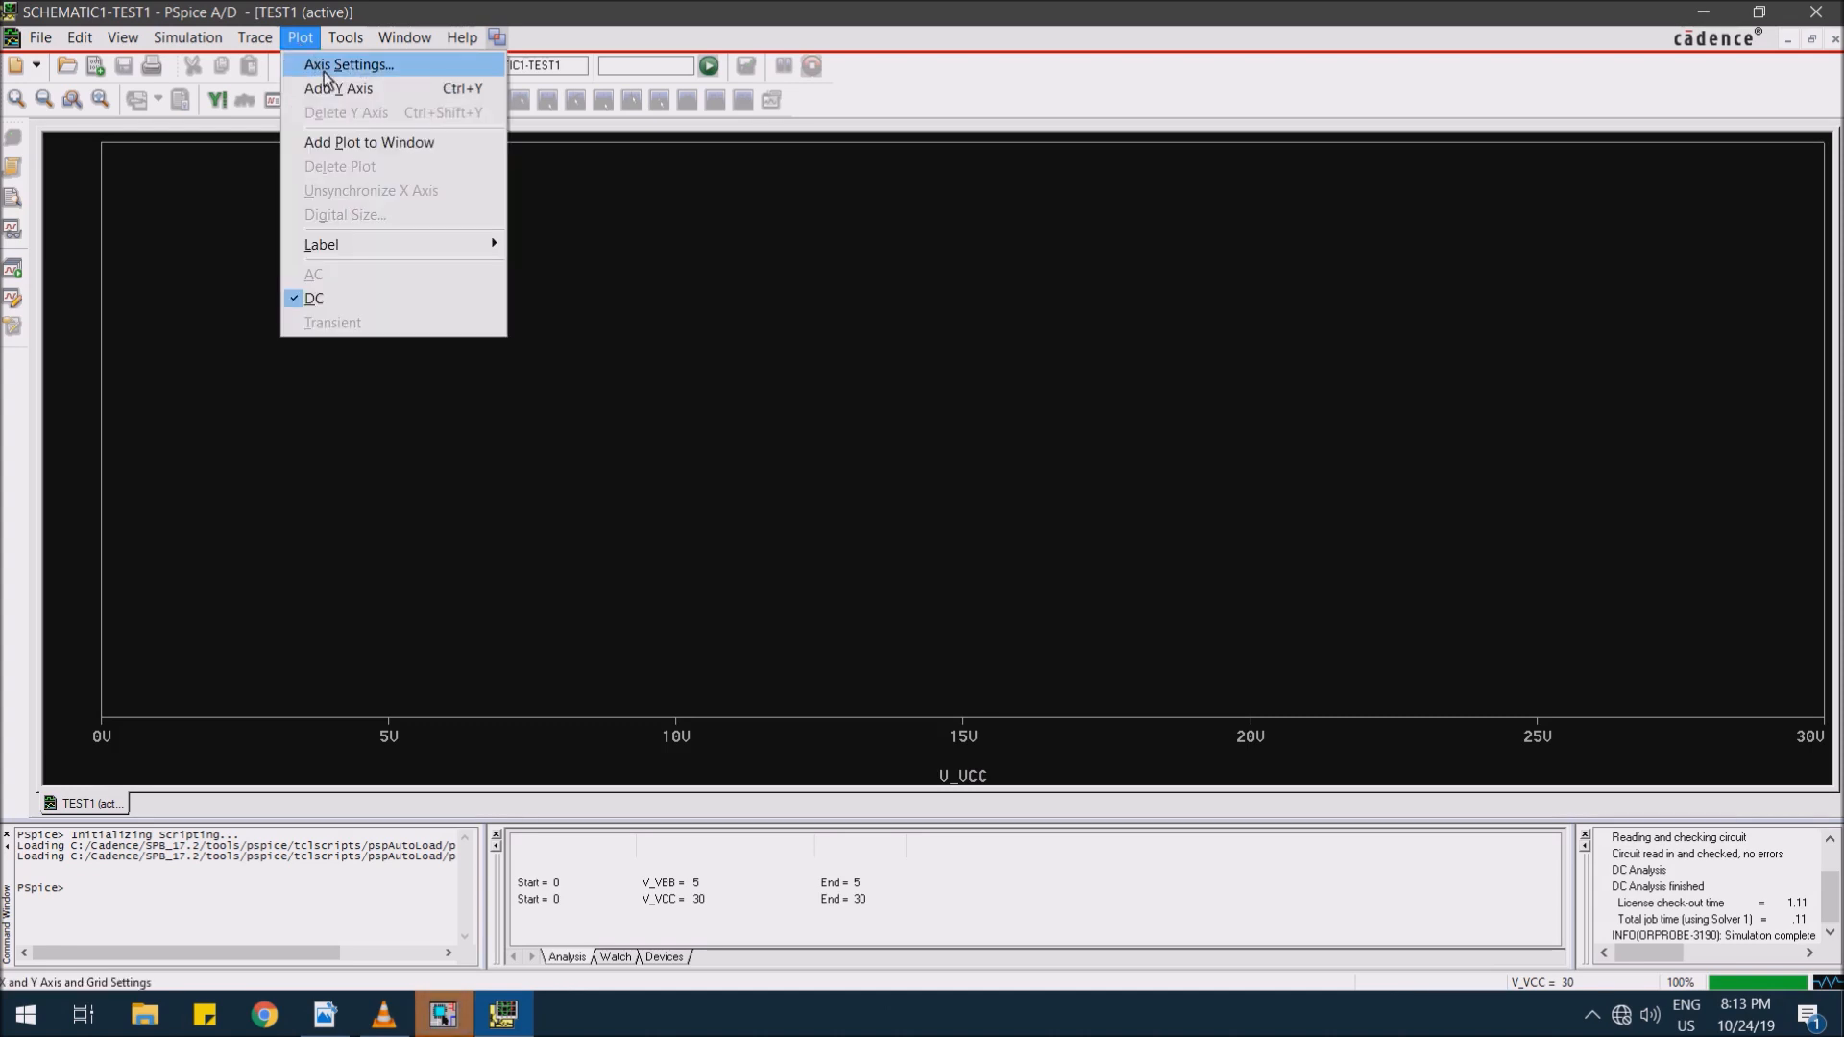
click(325, 73)
click(704, 625)
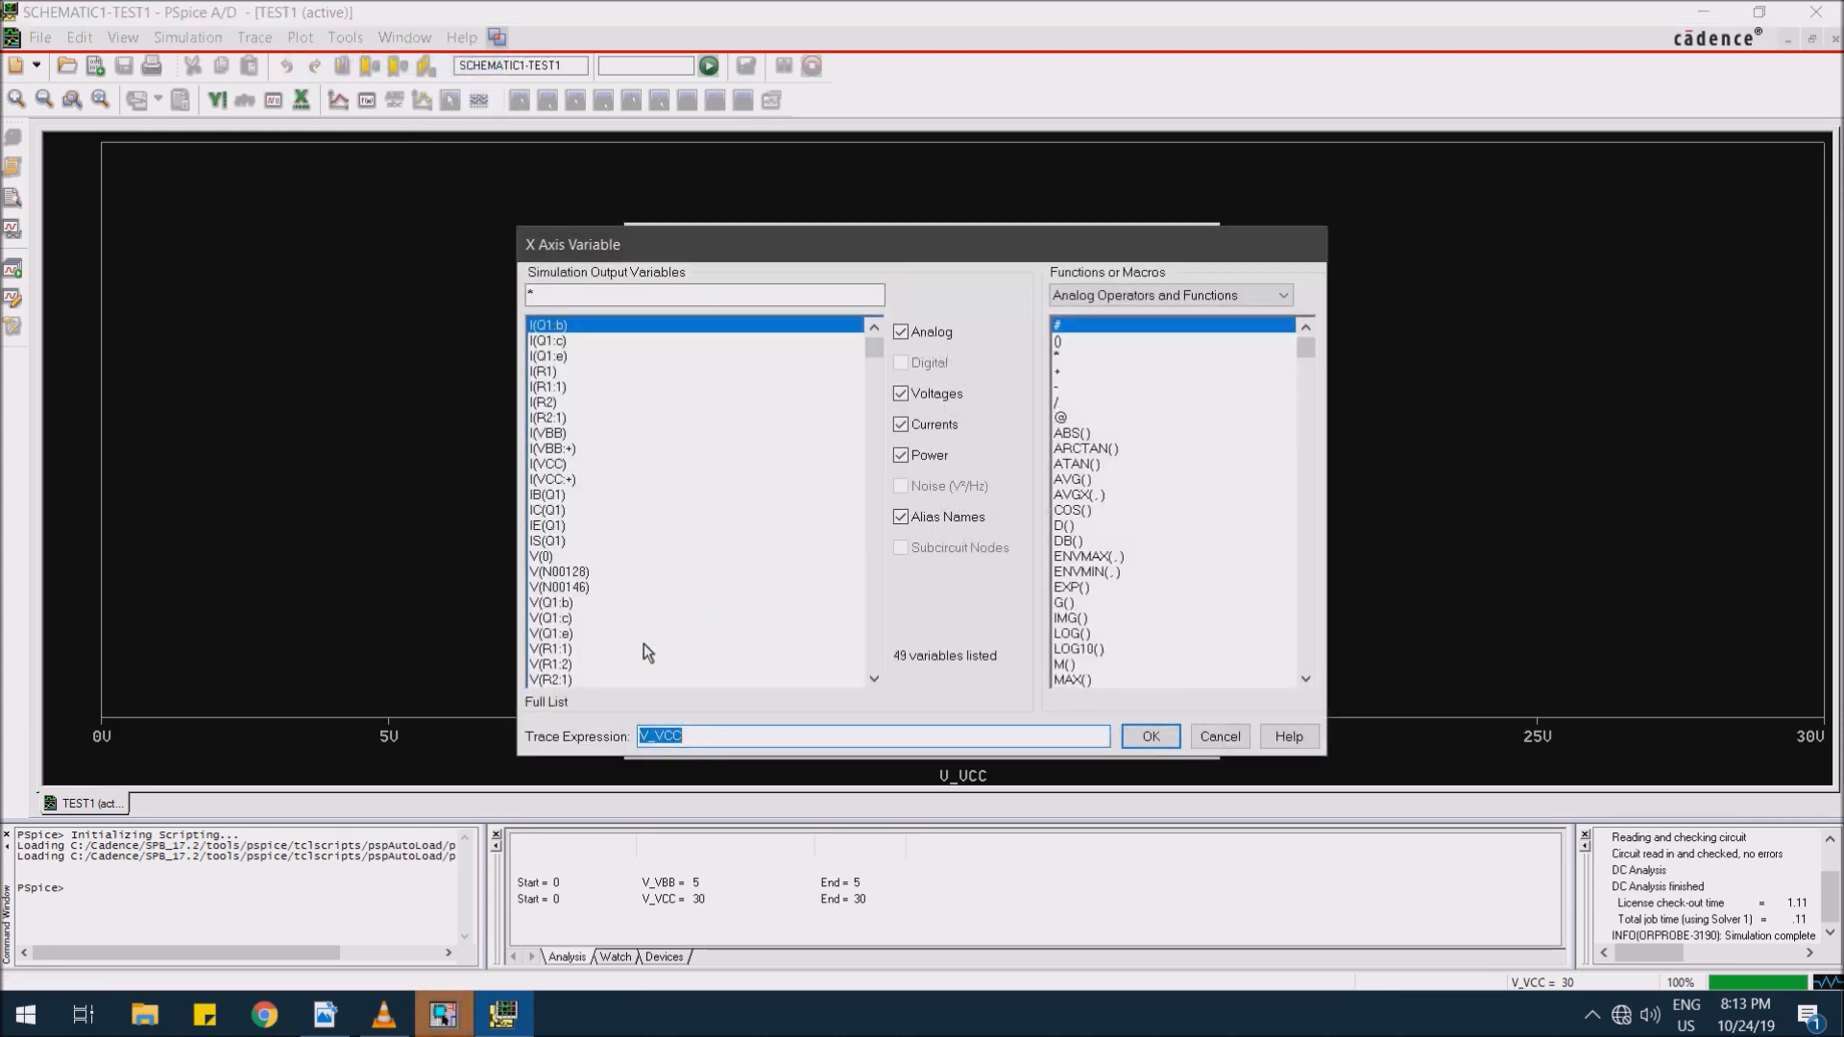
click(874, 679)
click(874, 680)
click(874, 679)
click(874, 679)
click(874, 679)
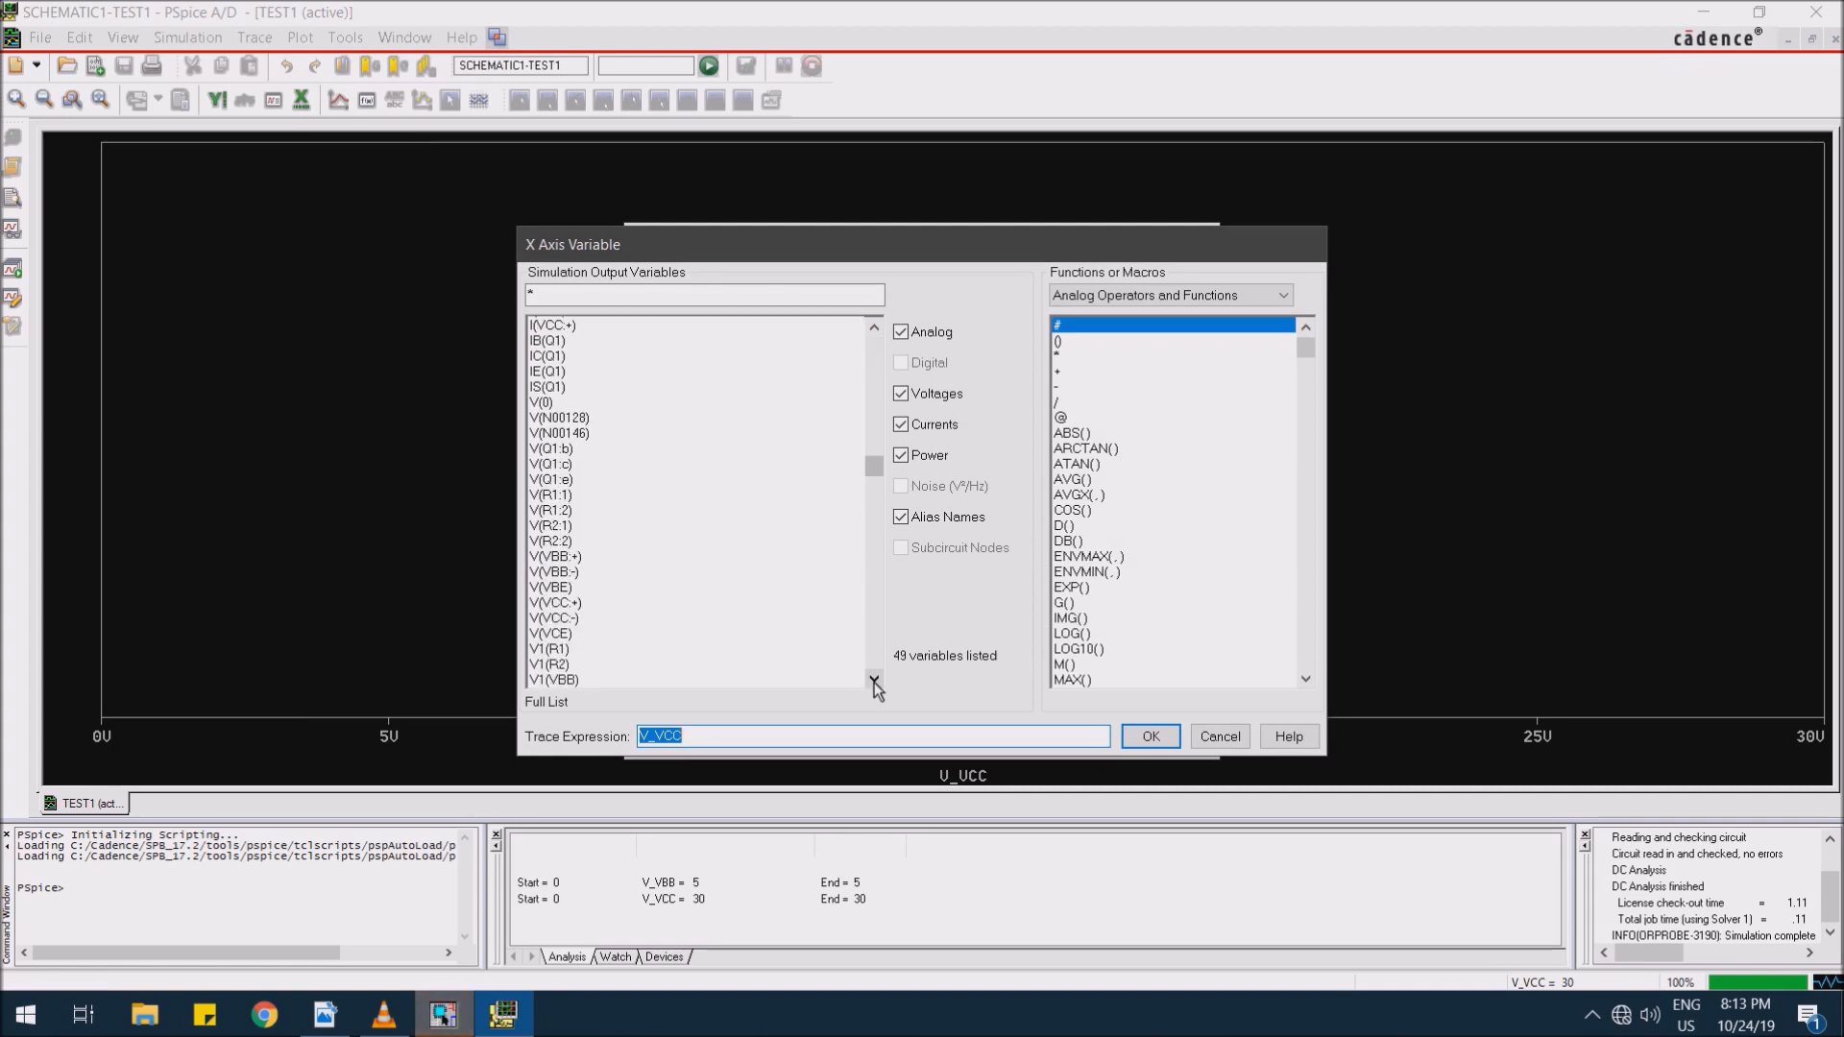
click(593, 634)
click(1150, 737)
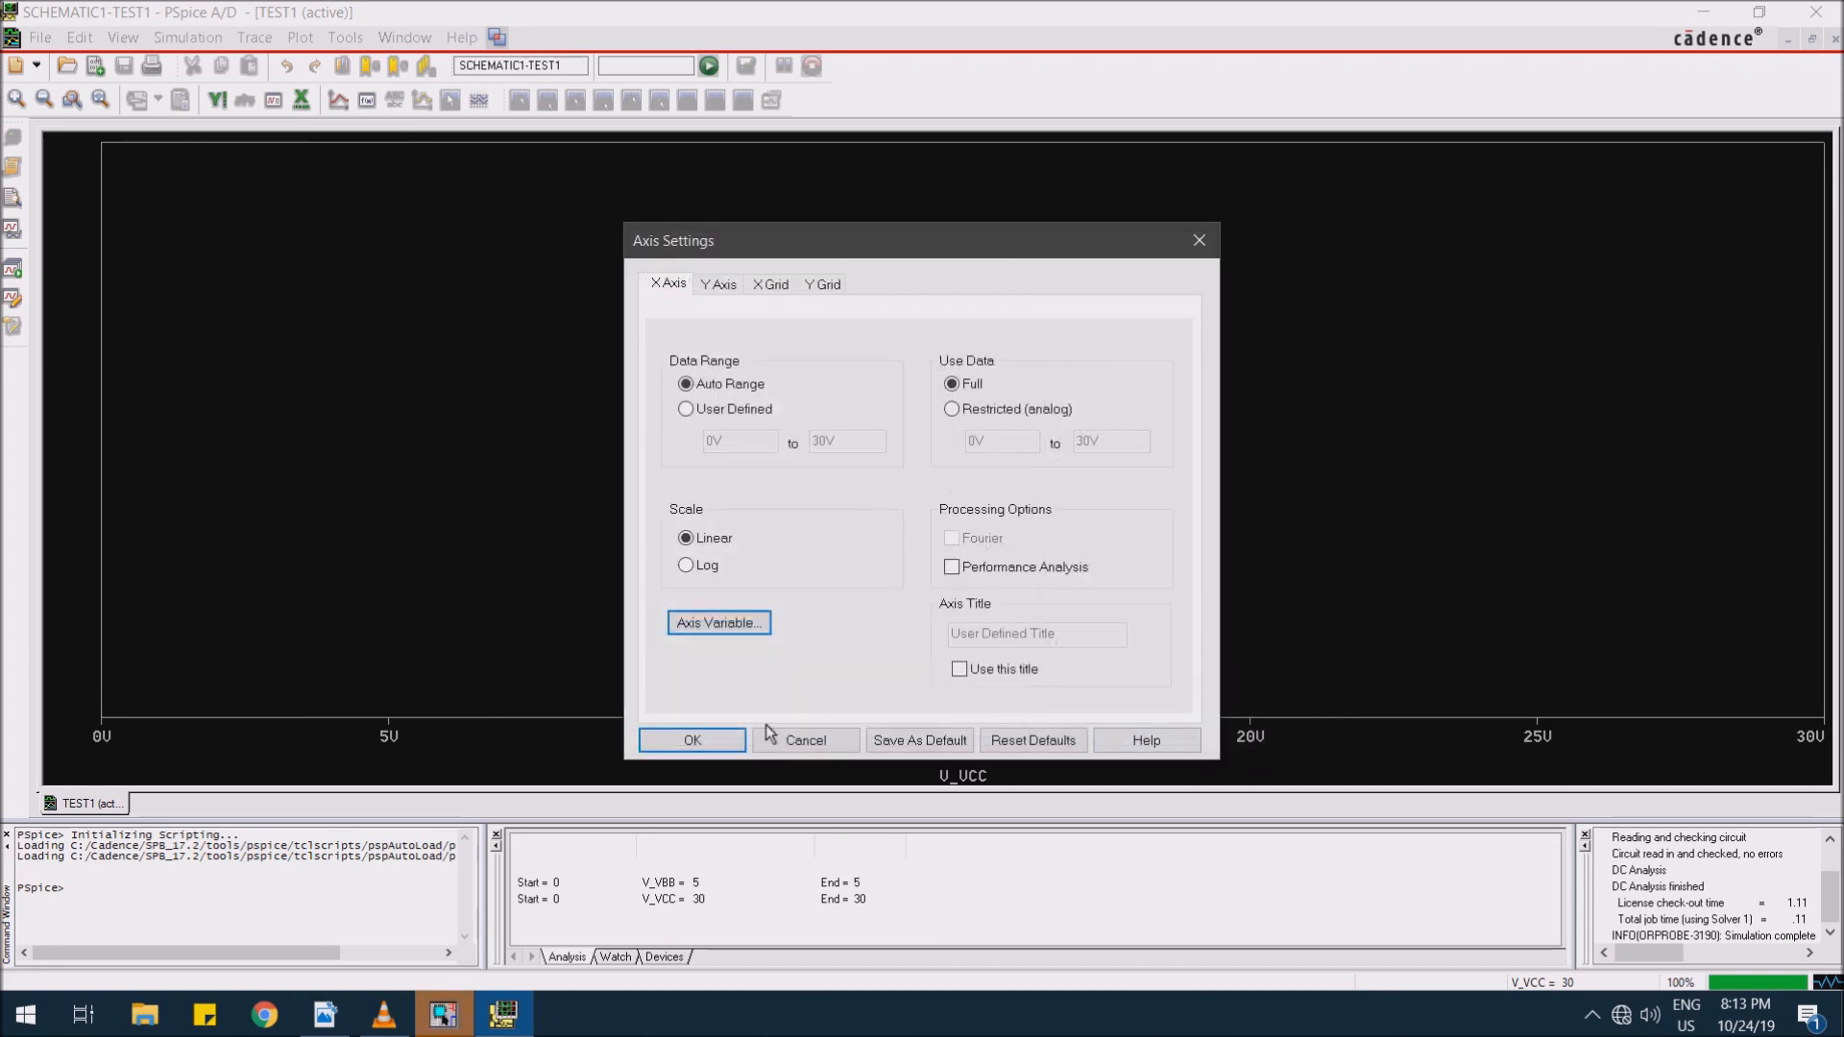
click(701, 743)
- Add the collector current trace IC(Q1) to the plot
click(248, 39)
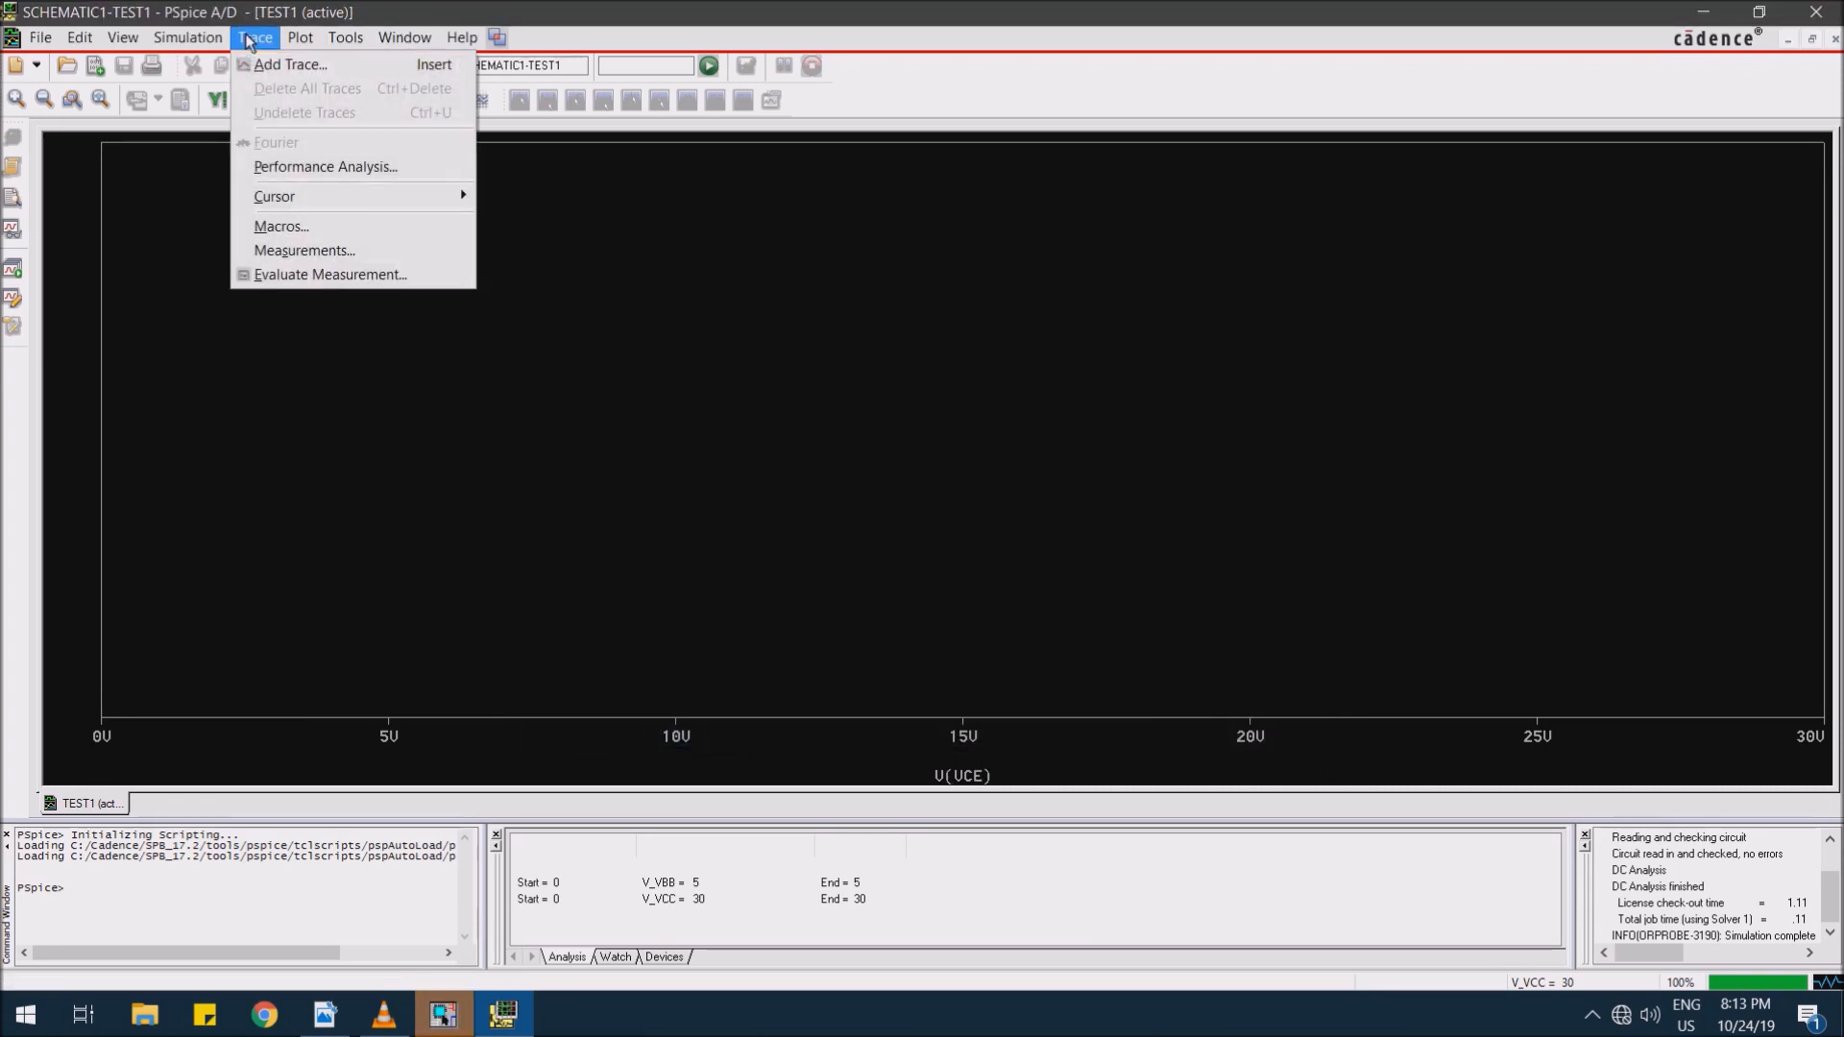
click(288, 65)
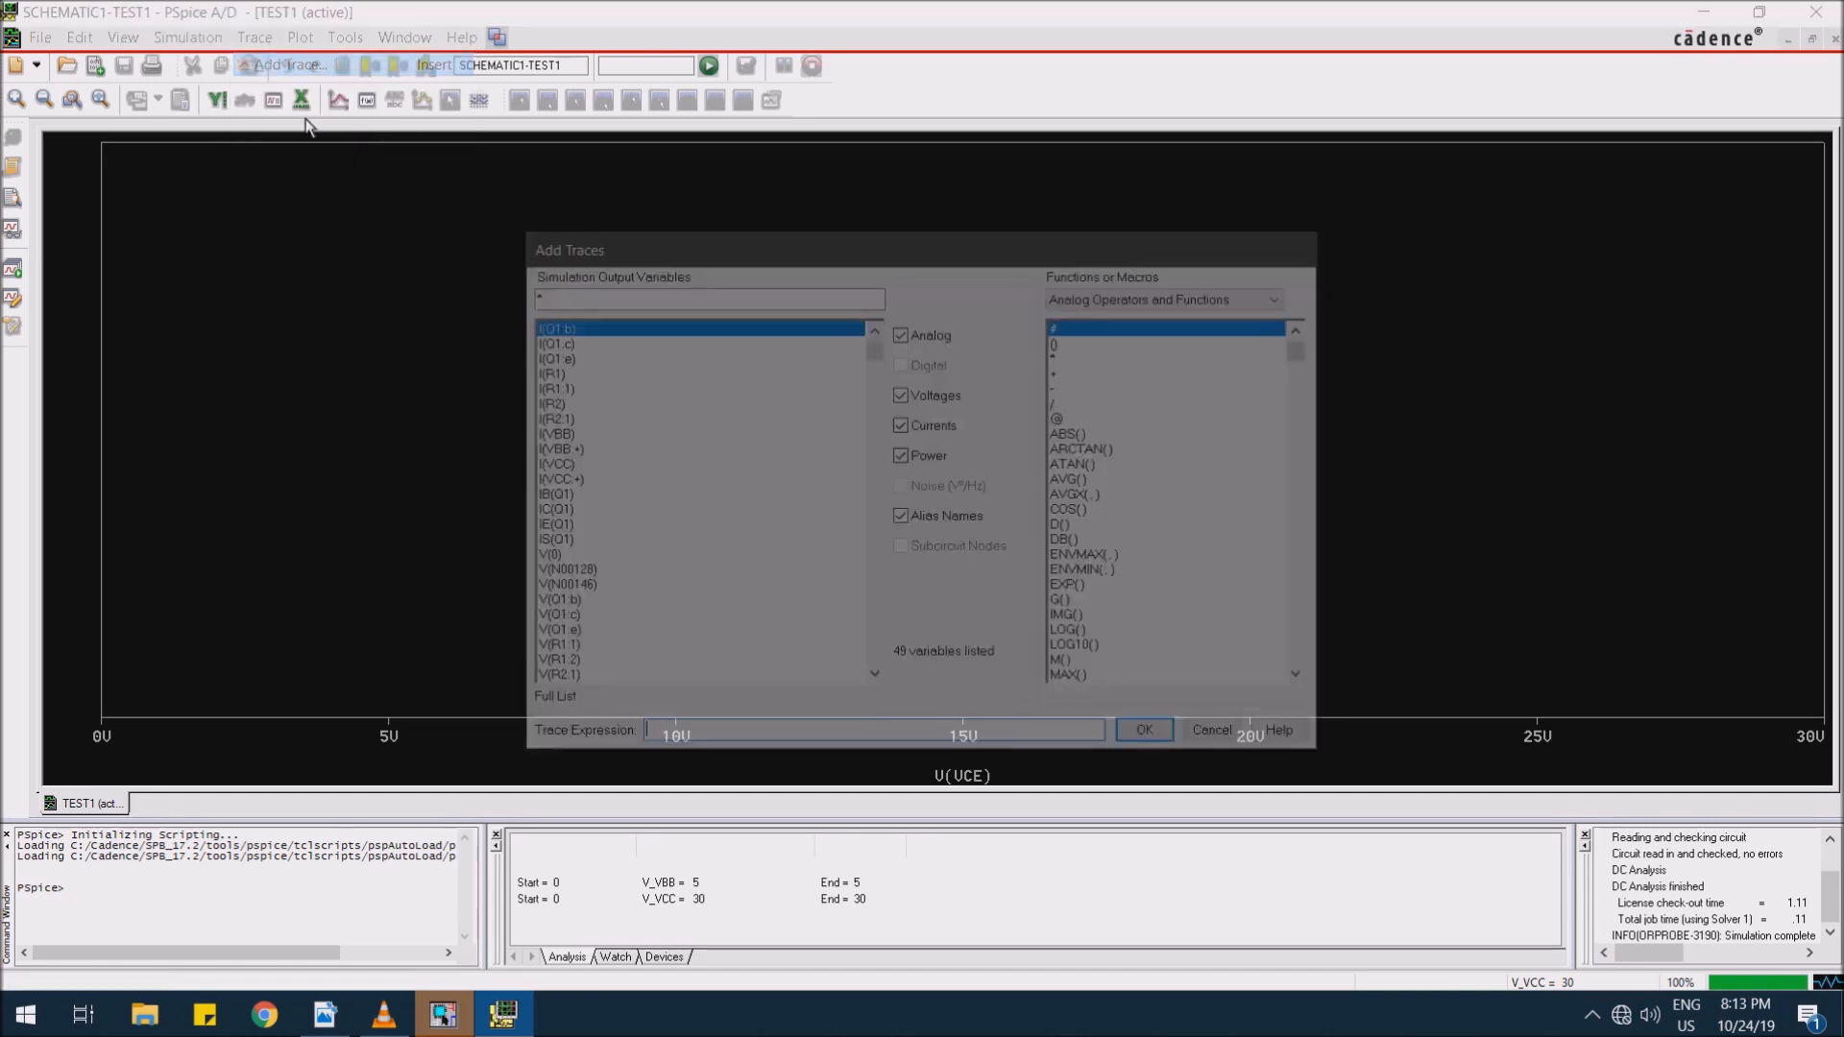
click(553, 510)
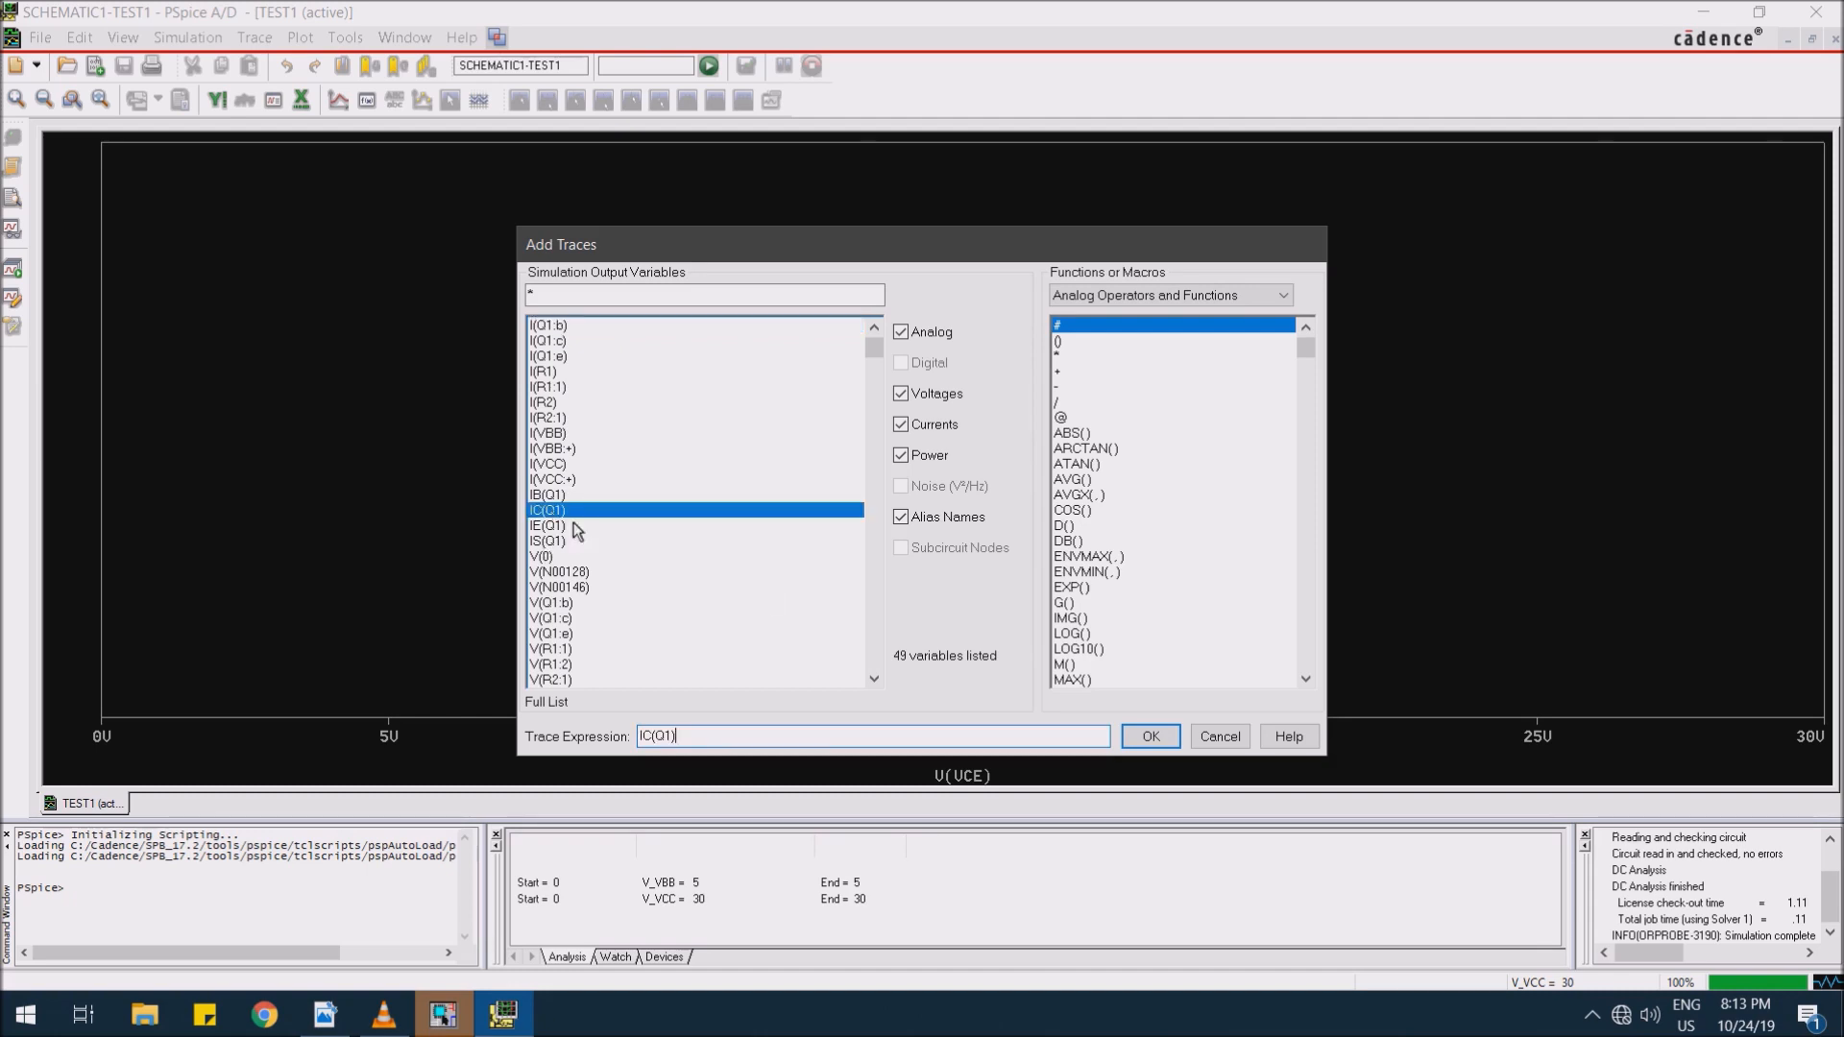
click(1149, 736)
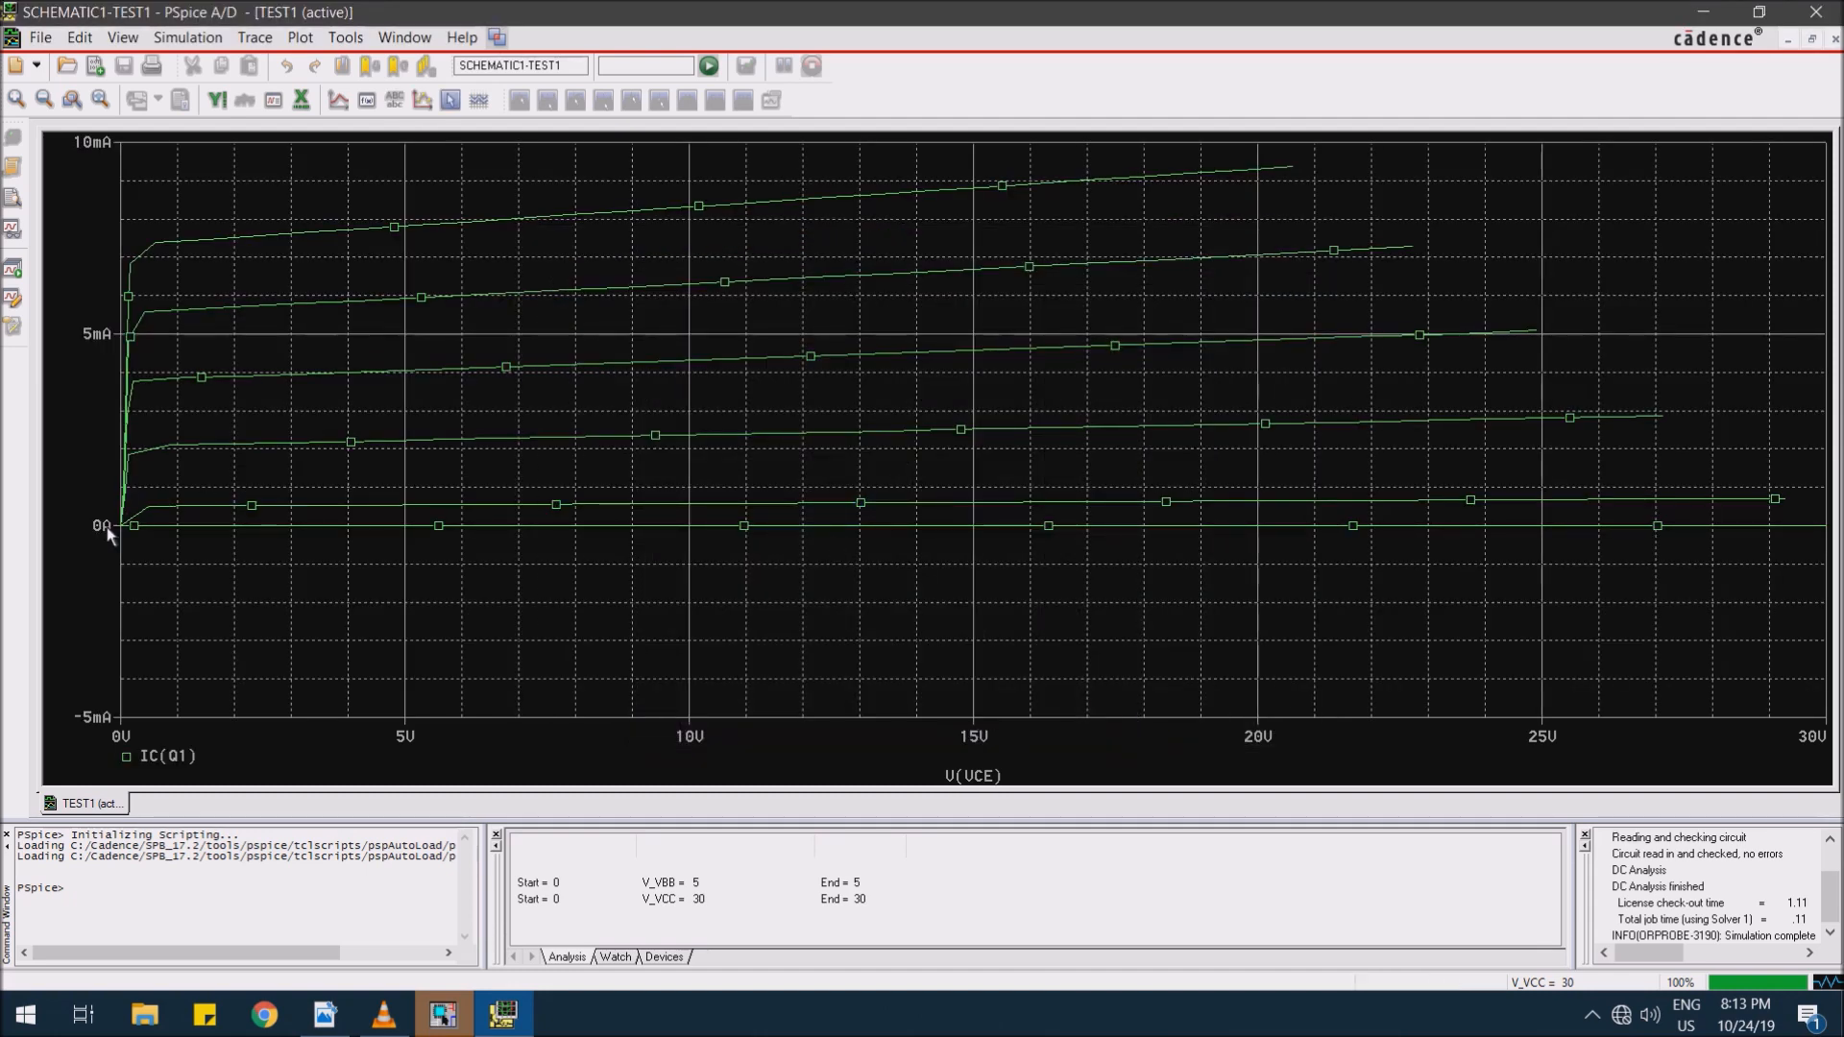
- Give the Y axis a user-defined data range that starts at 0
double_click(106, 527)
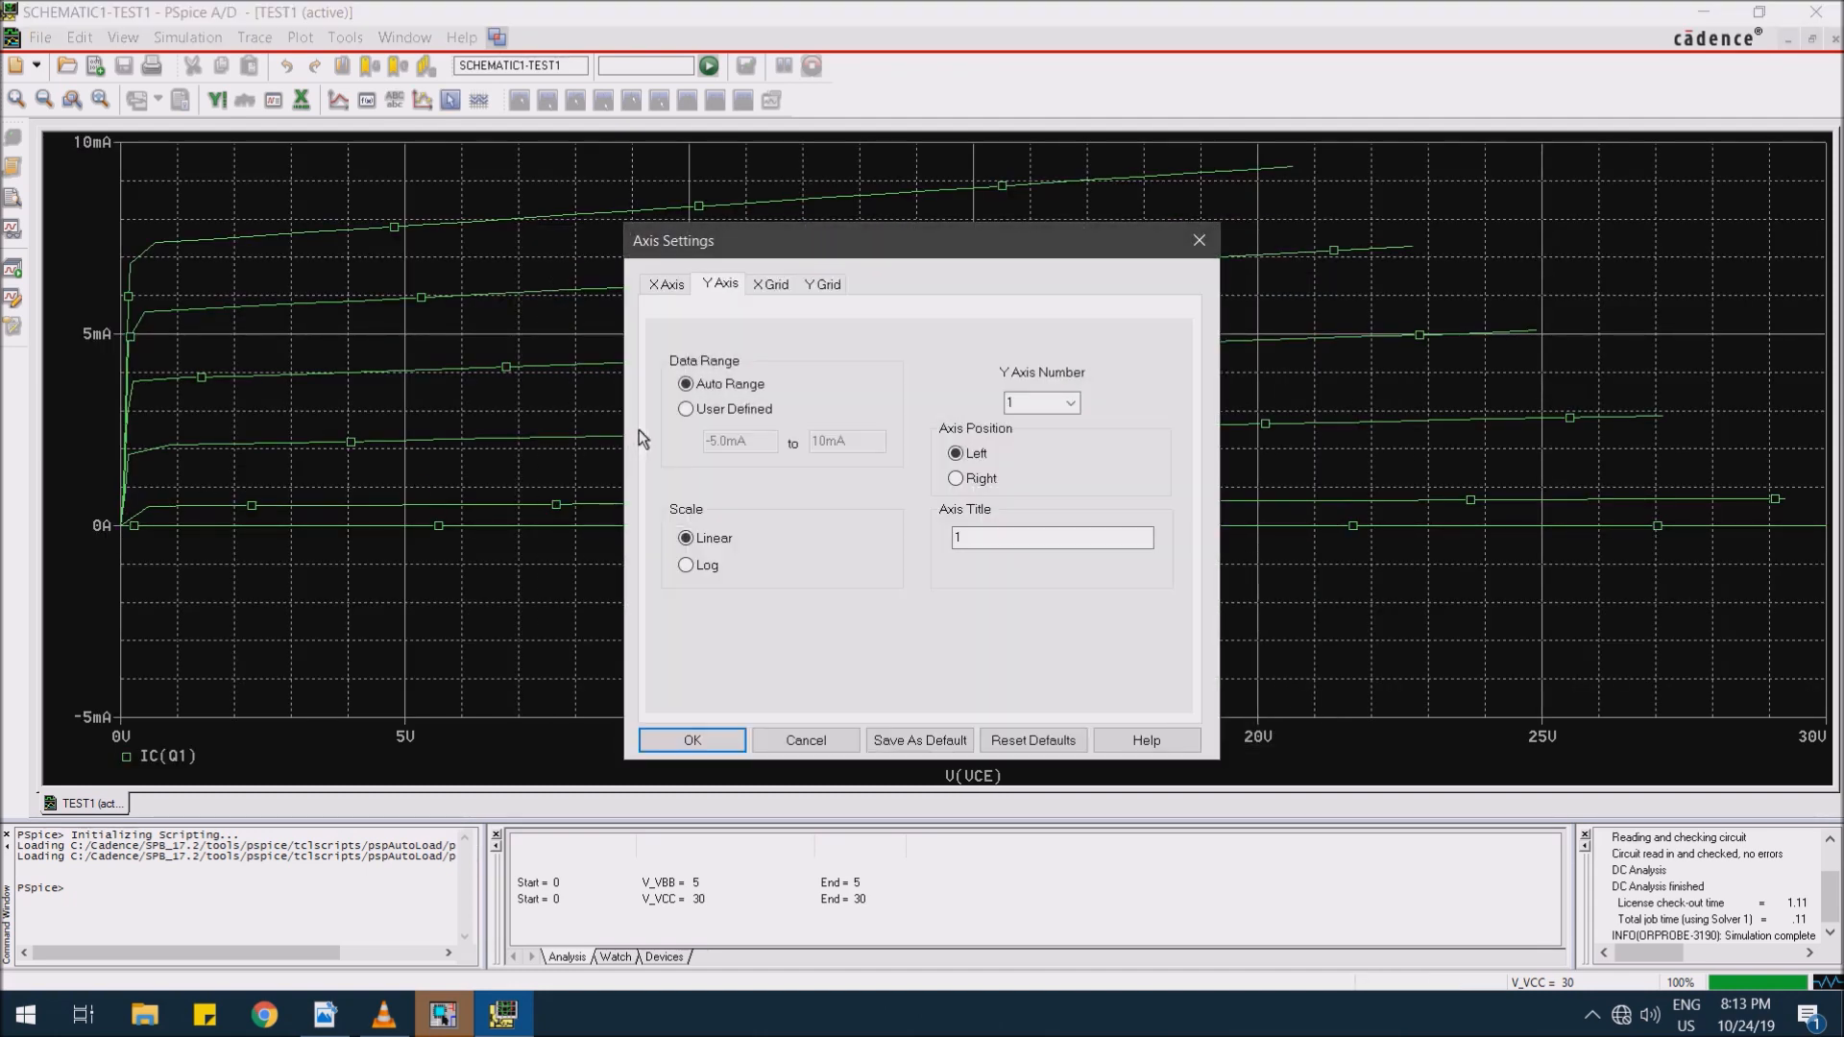
click(715, 410)
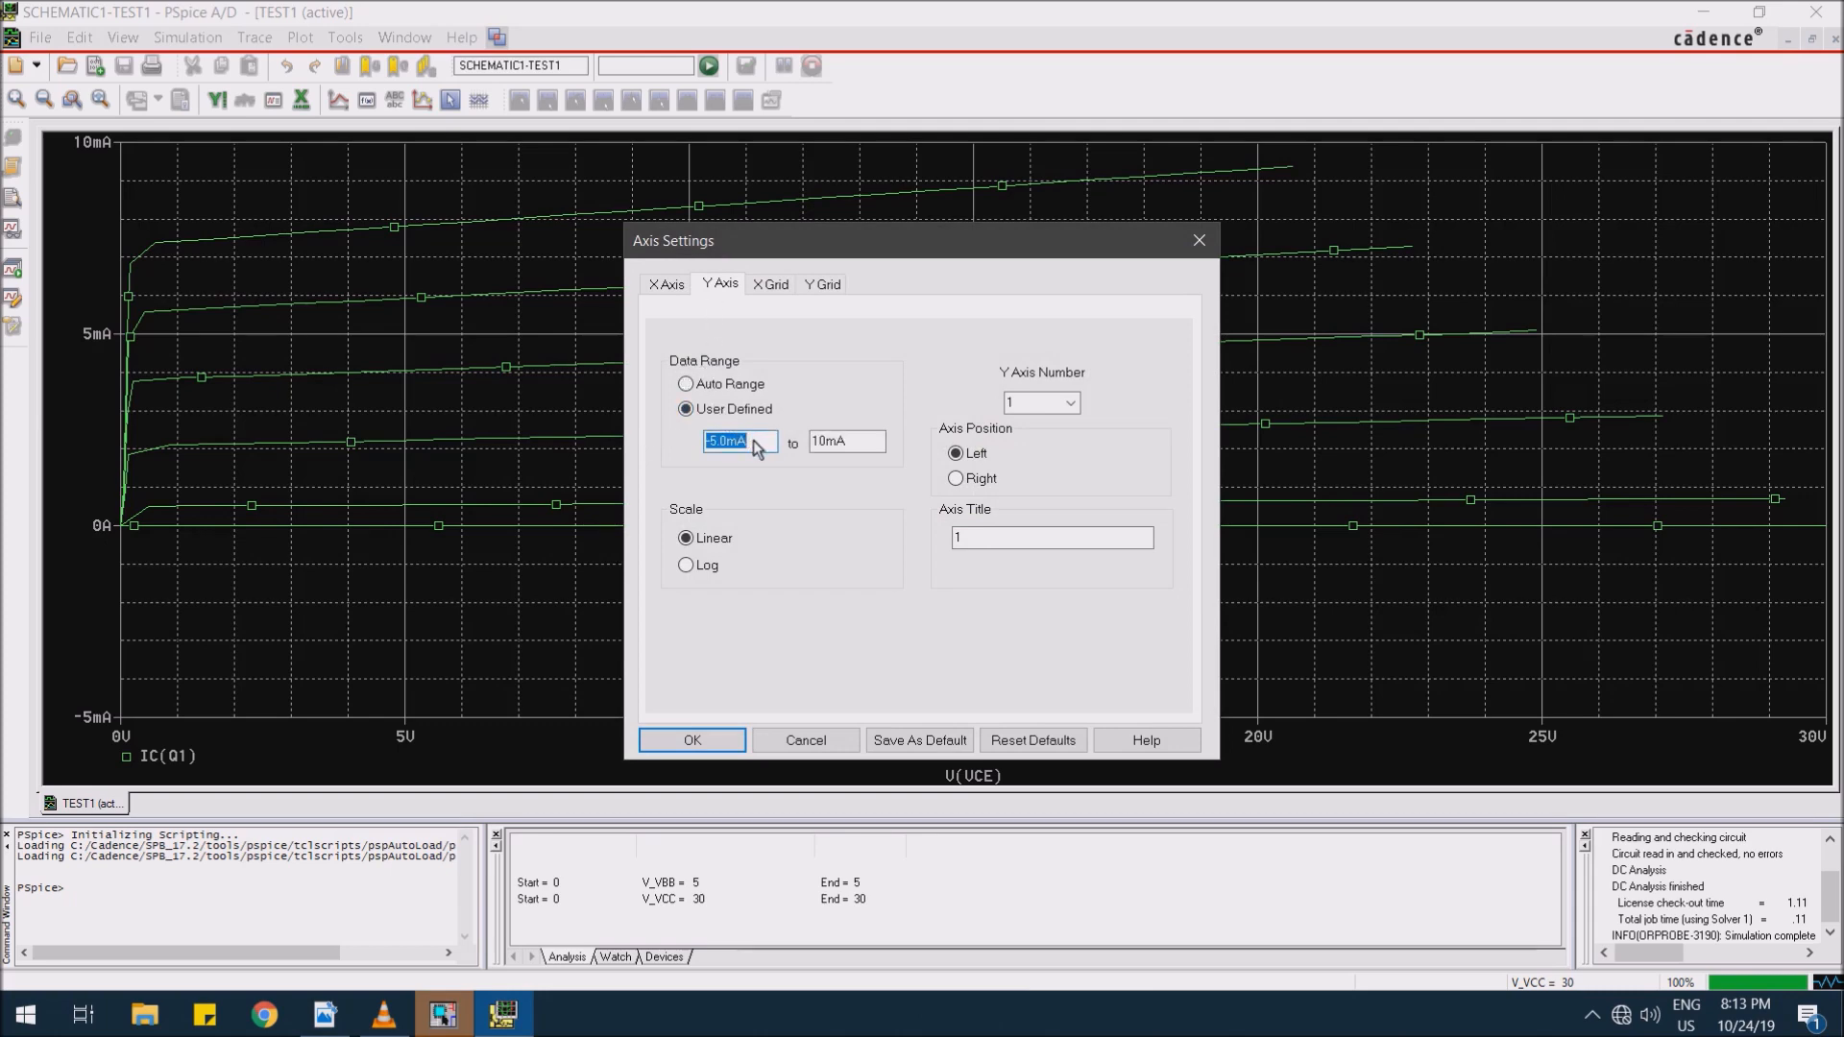
text(0)
click(653, 735)
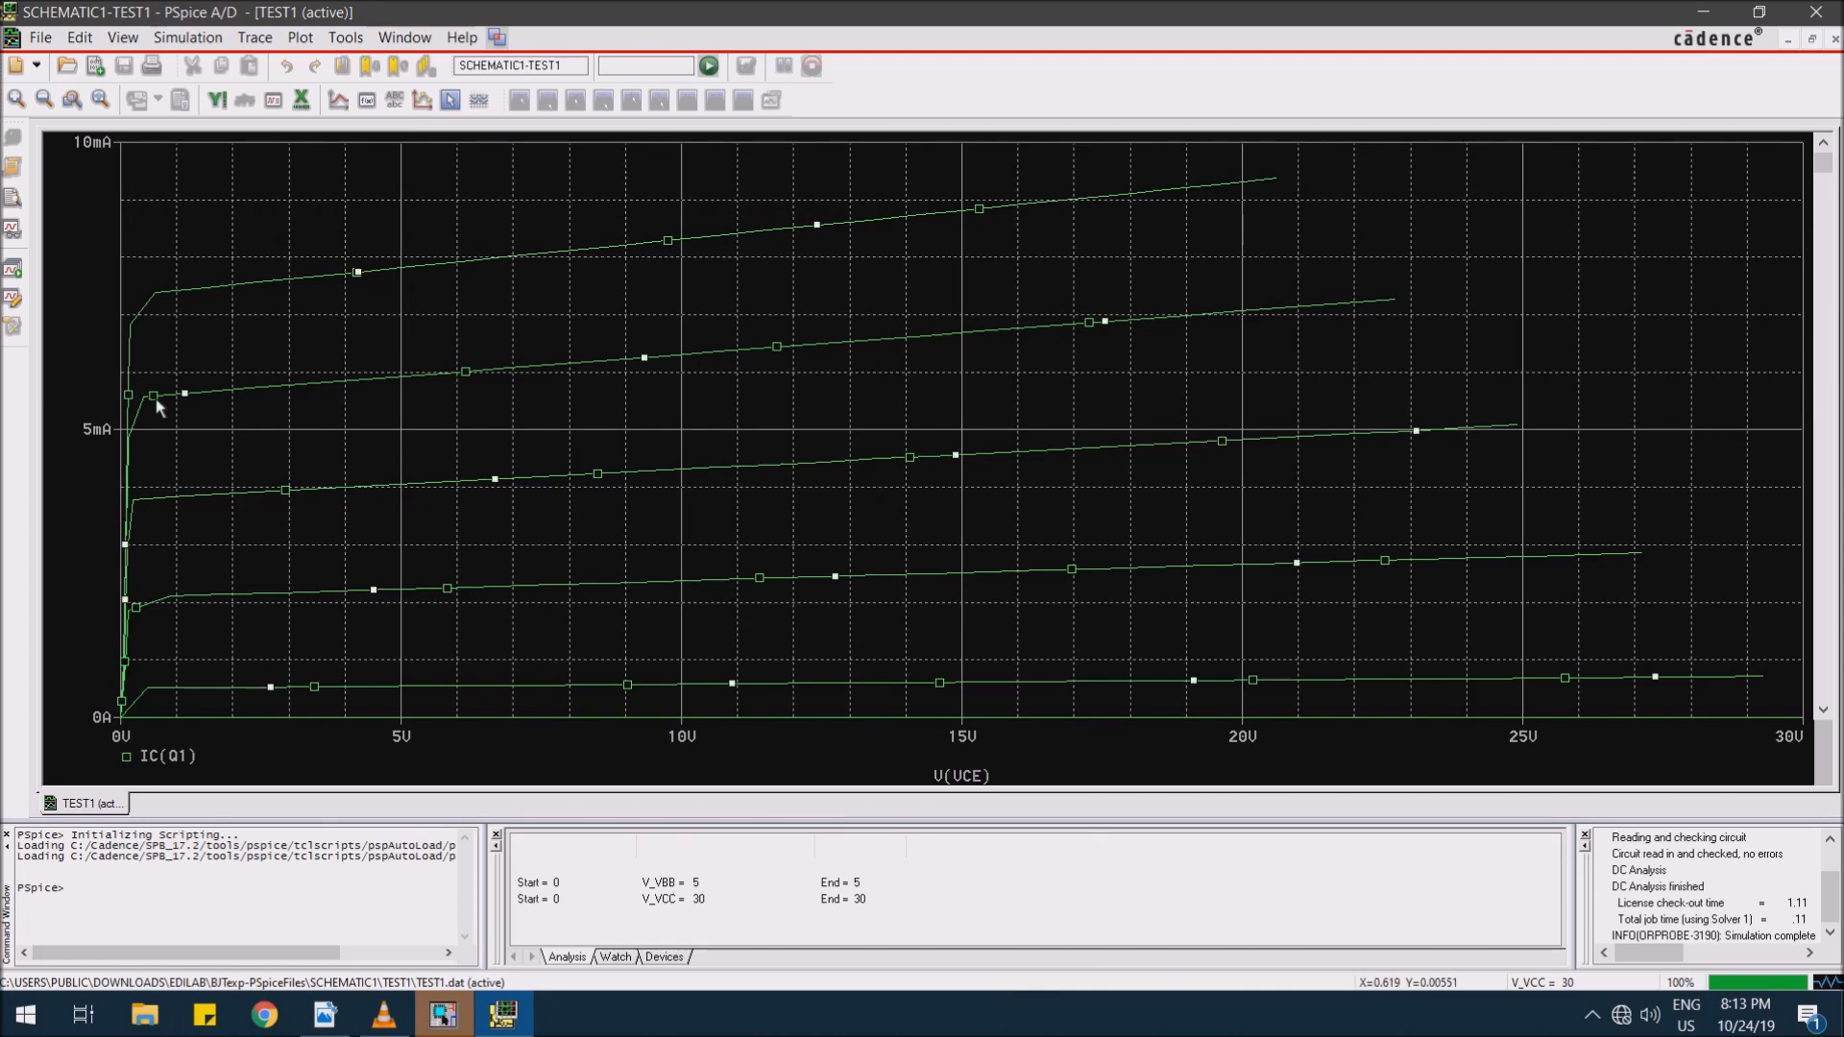
- Give the IC(Q1) trace a thicker line width
right_click(157, 400)
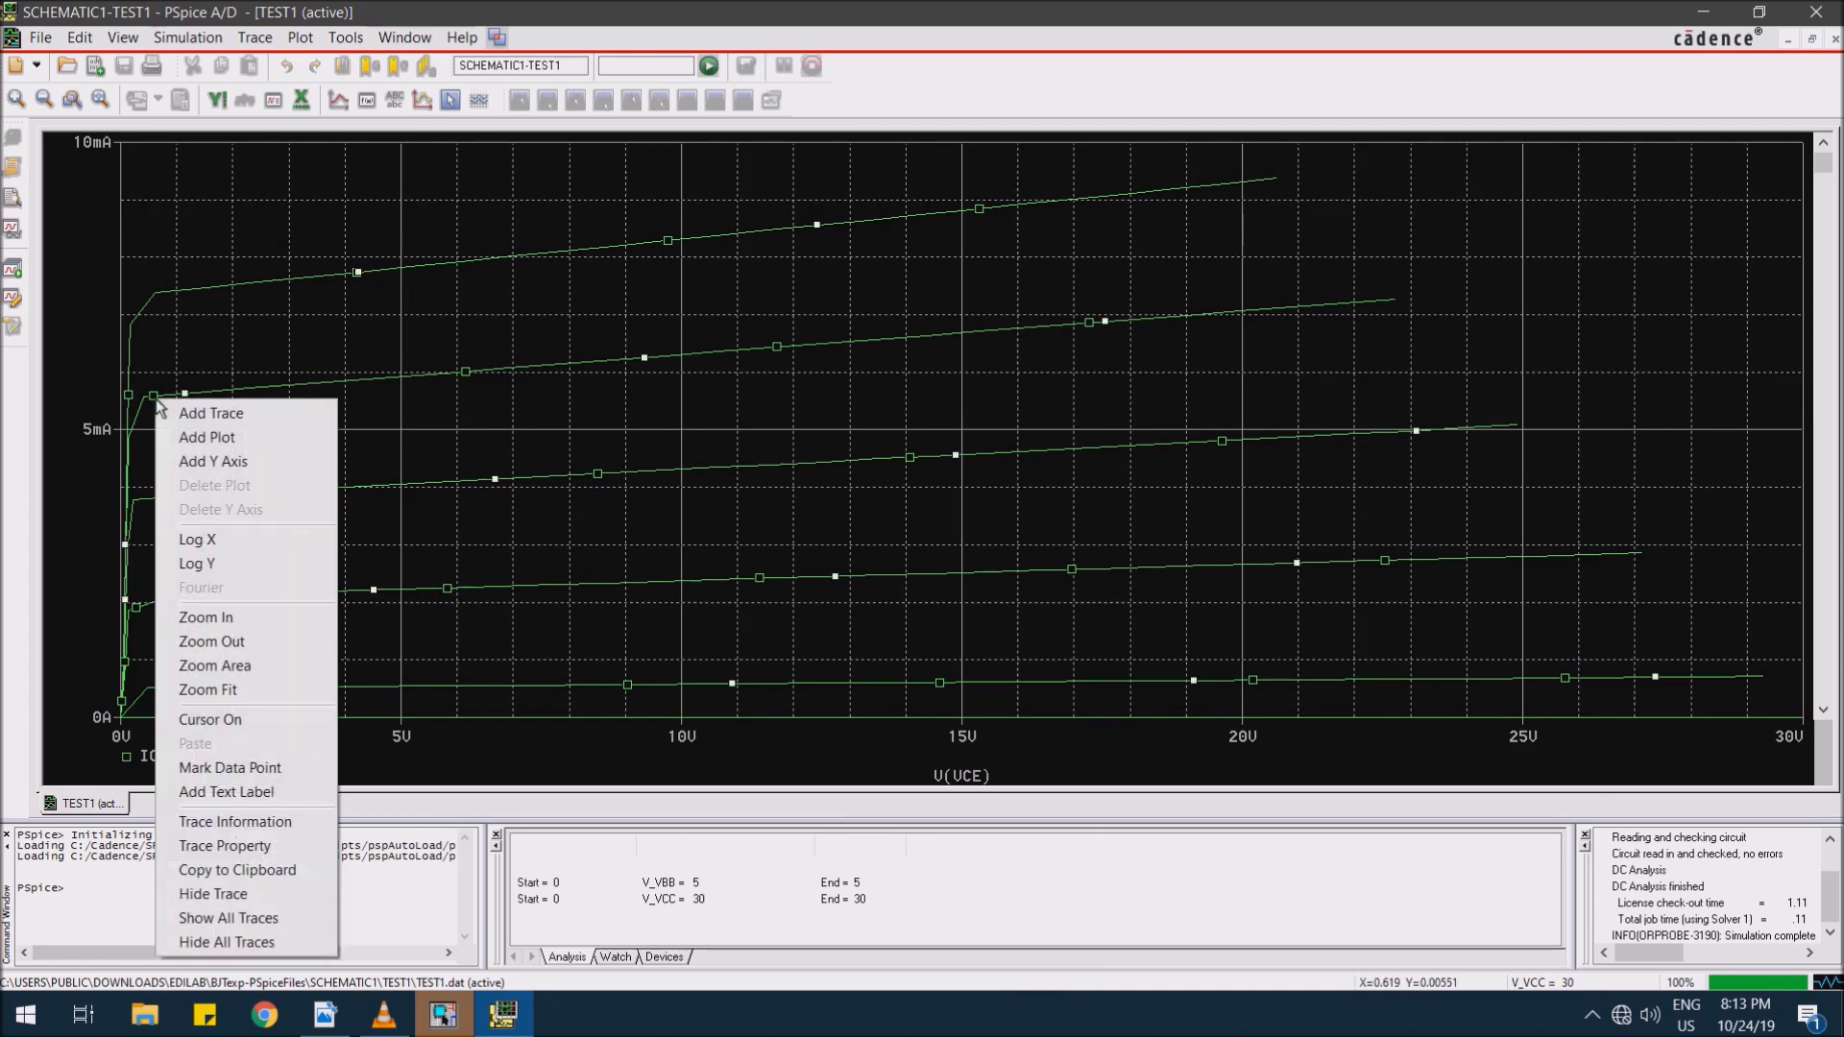
click(195, 847)
click(171, 234)
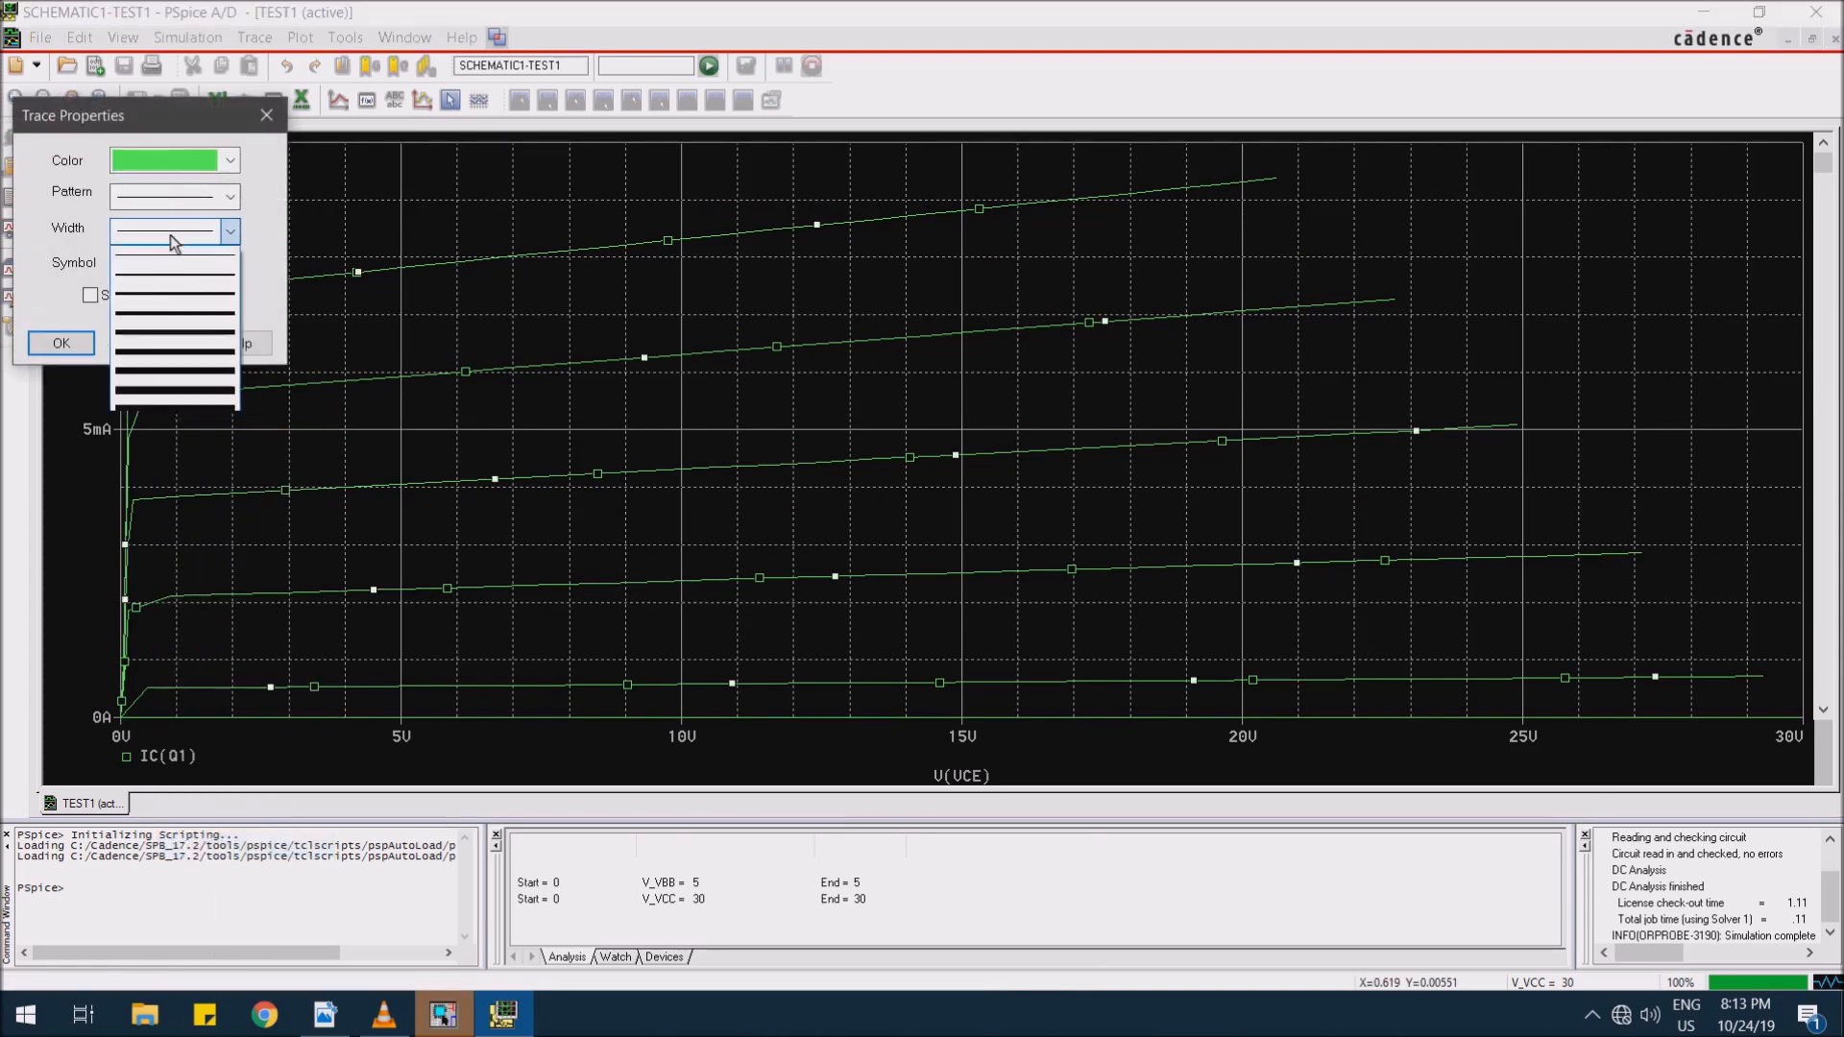
click(154, 304)
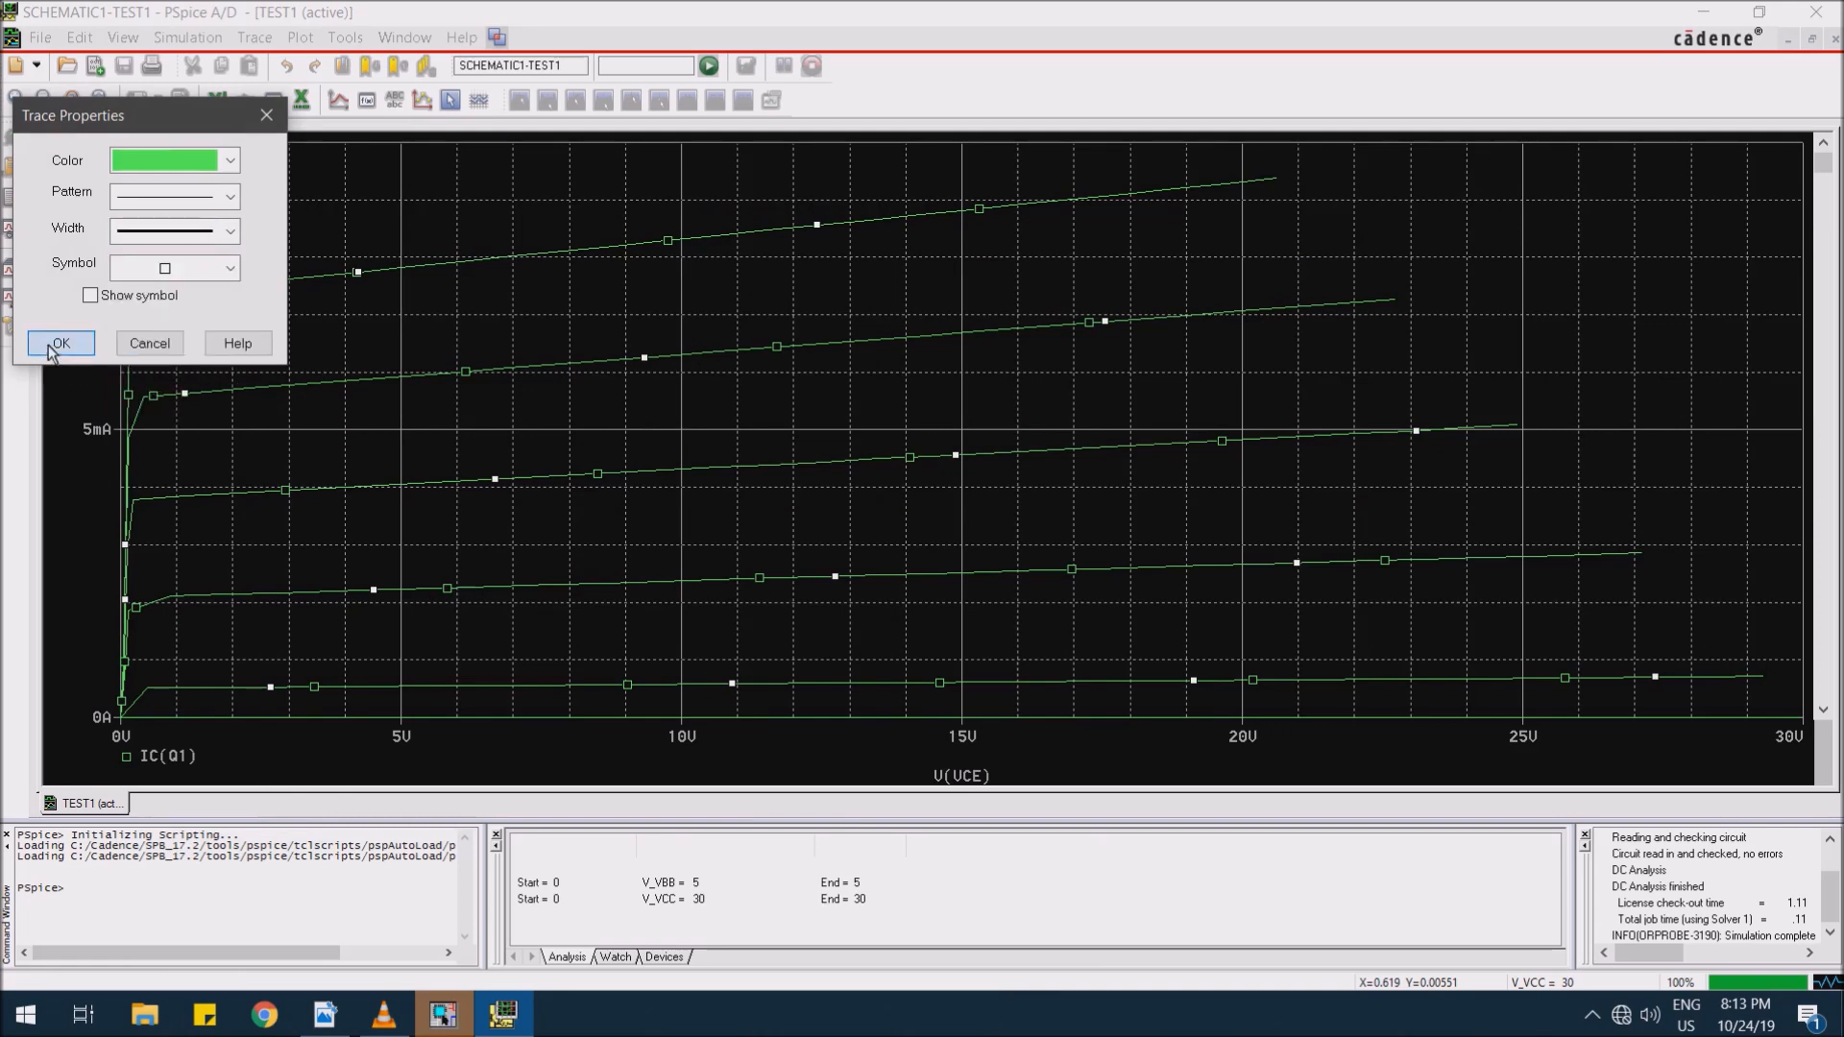
click(60, 343)
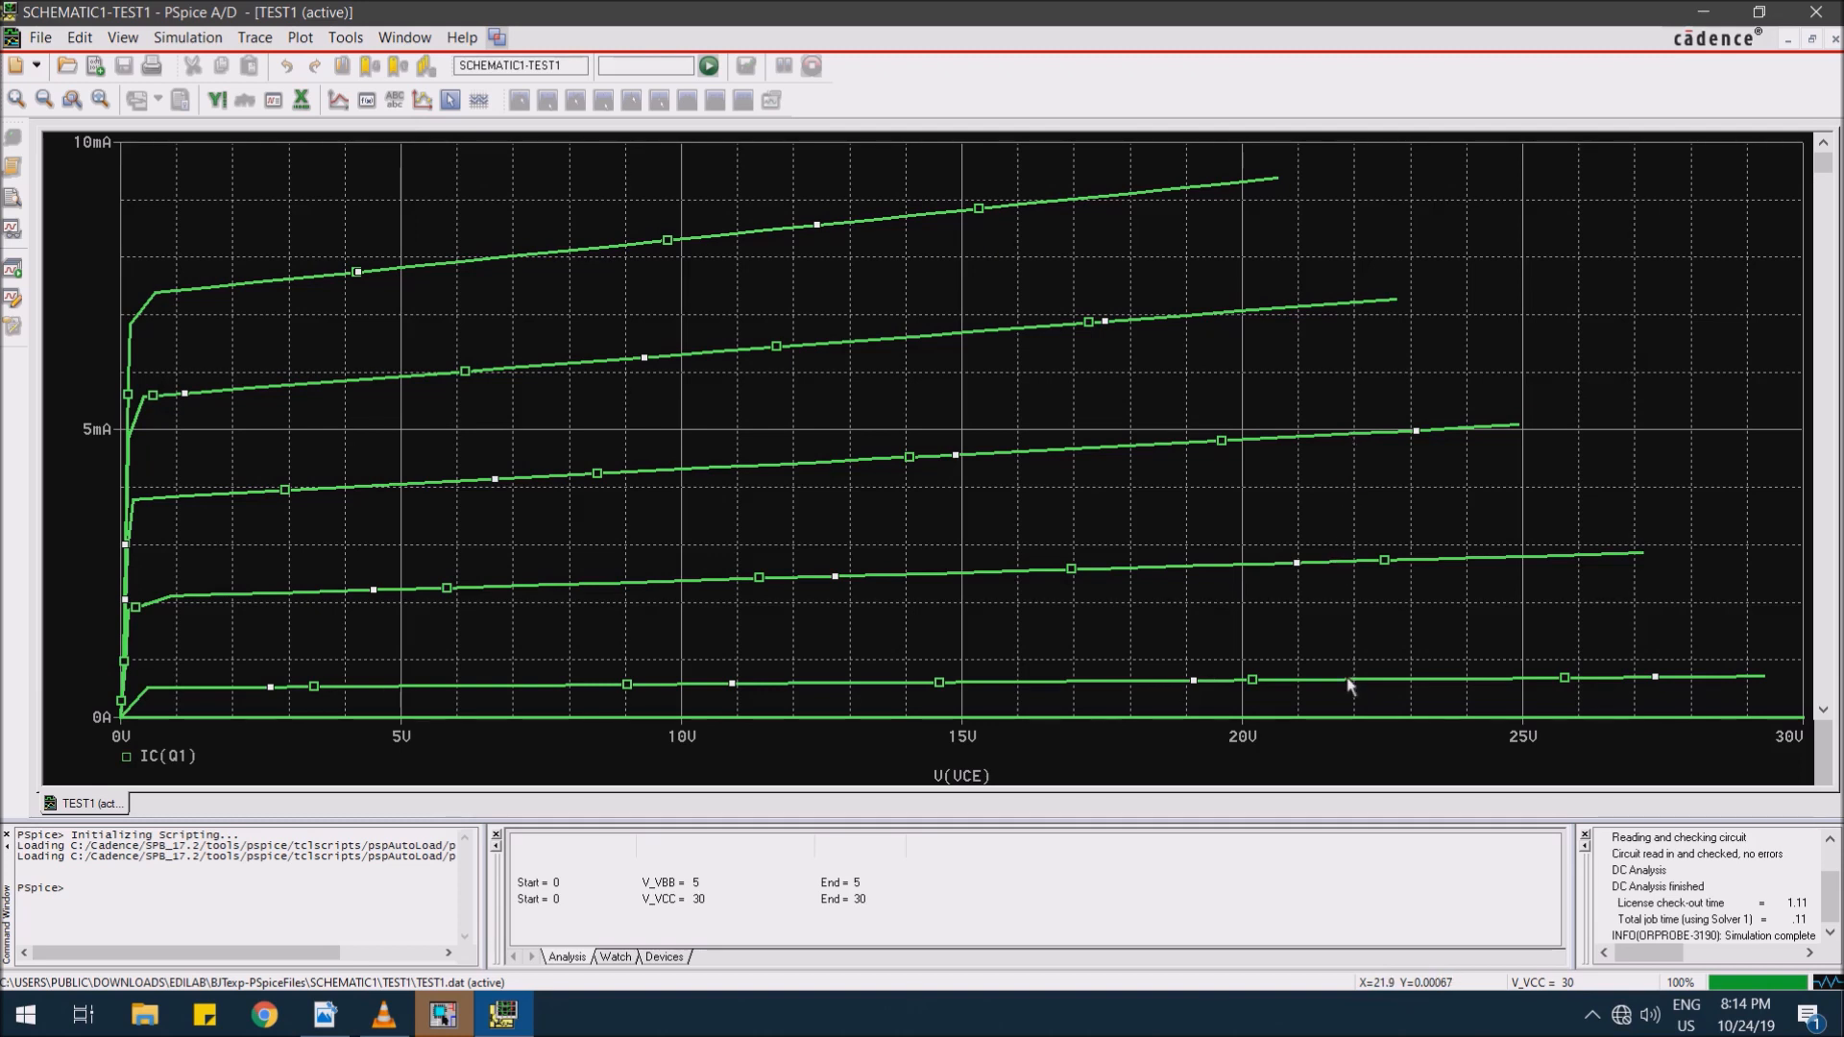
- Compare the simulated curves with the Output Characteristics graphs in the ECE document in Adobe Acrobat Reader, and return through PSpice A/D to OrCAD Capture
click(325, 1015)
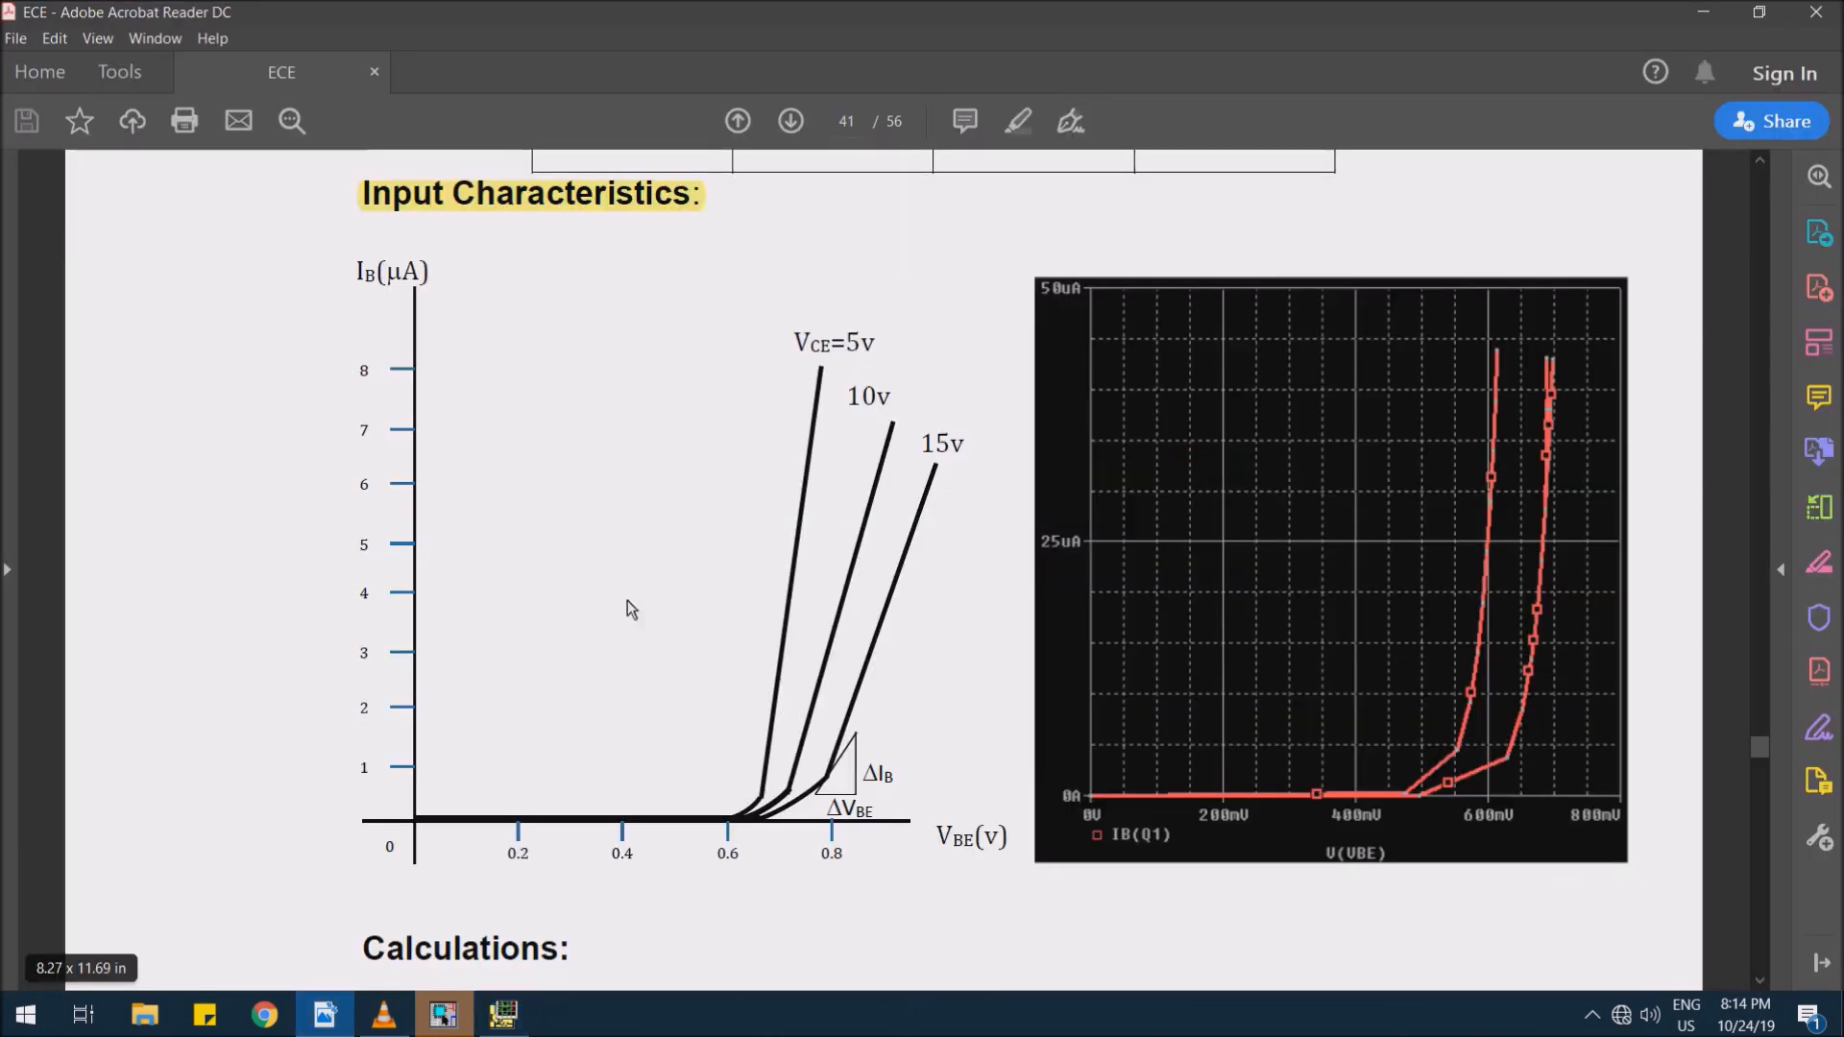
scroll(736, 532, down, 10)
scroll(735, 532, down, 12)
scroll(735, 532, up, 1)
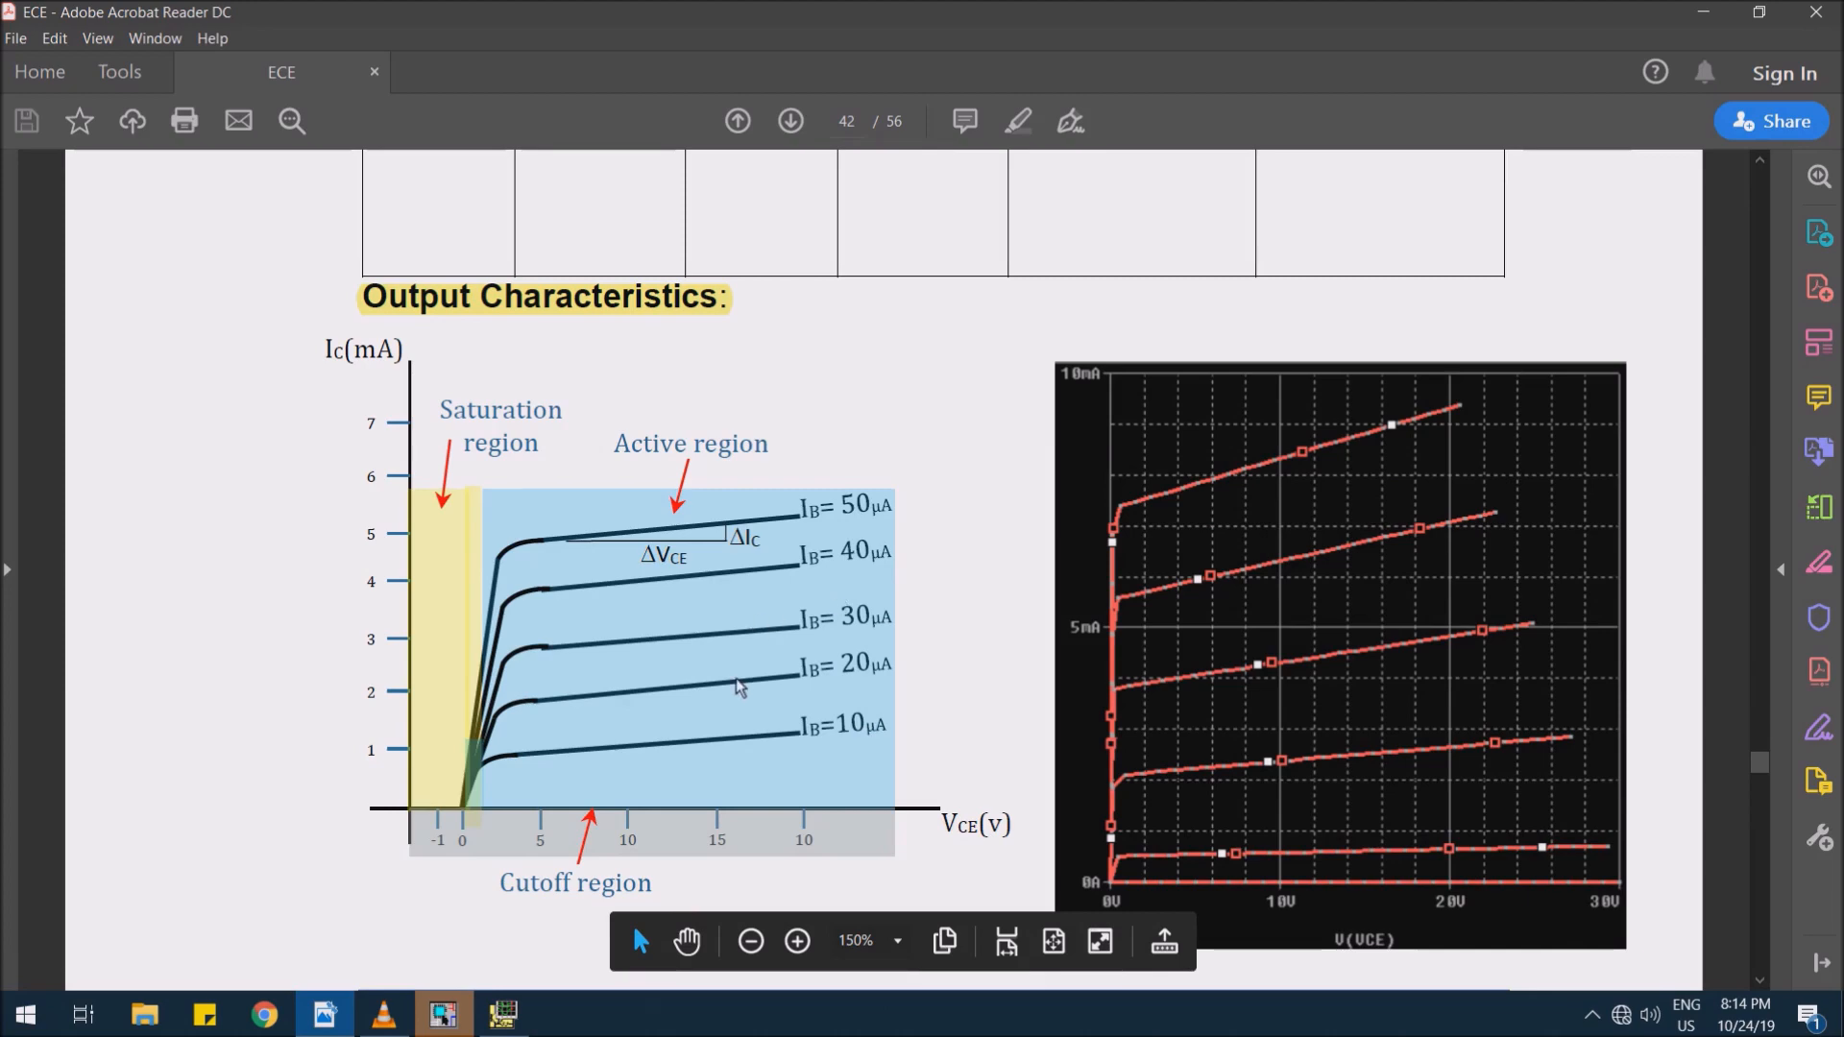
click(502, 1015)
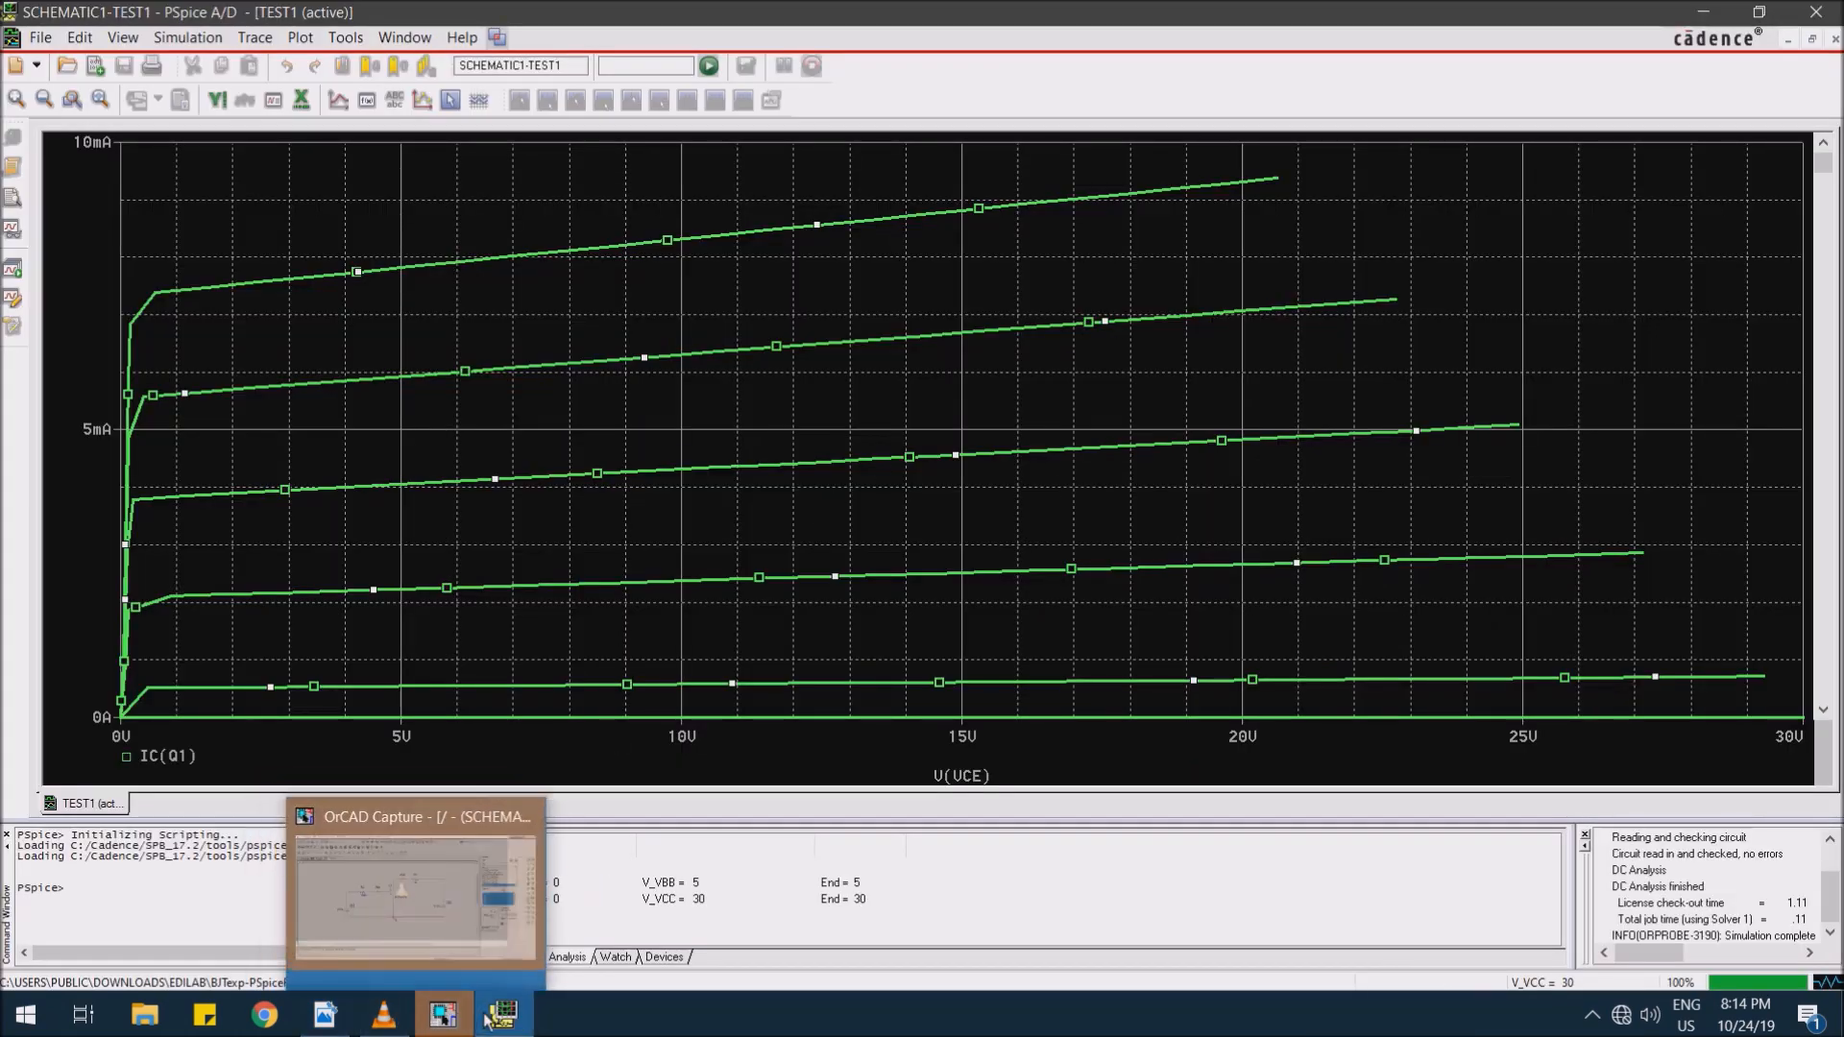
click(451, 1015)
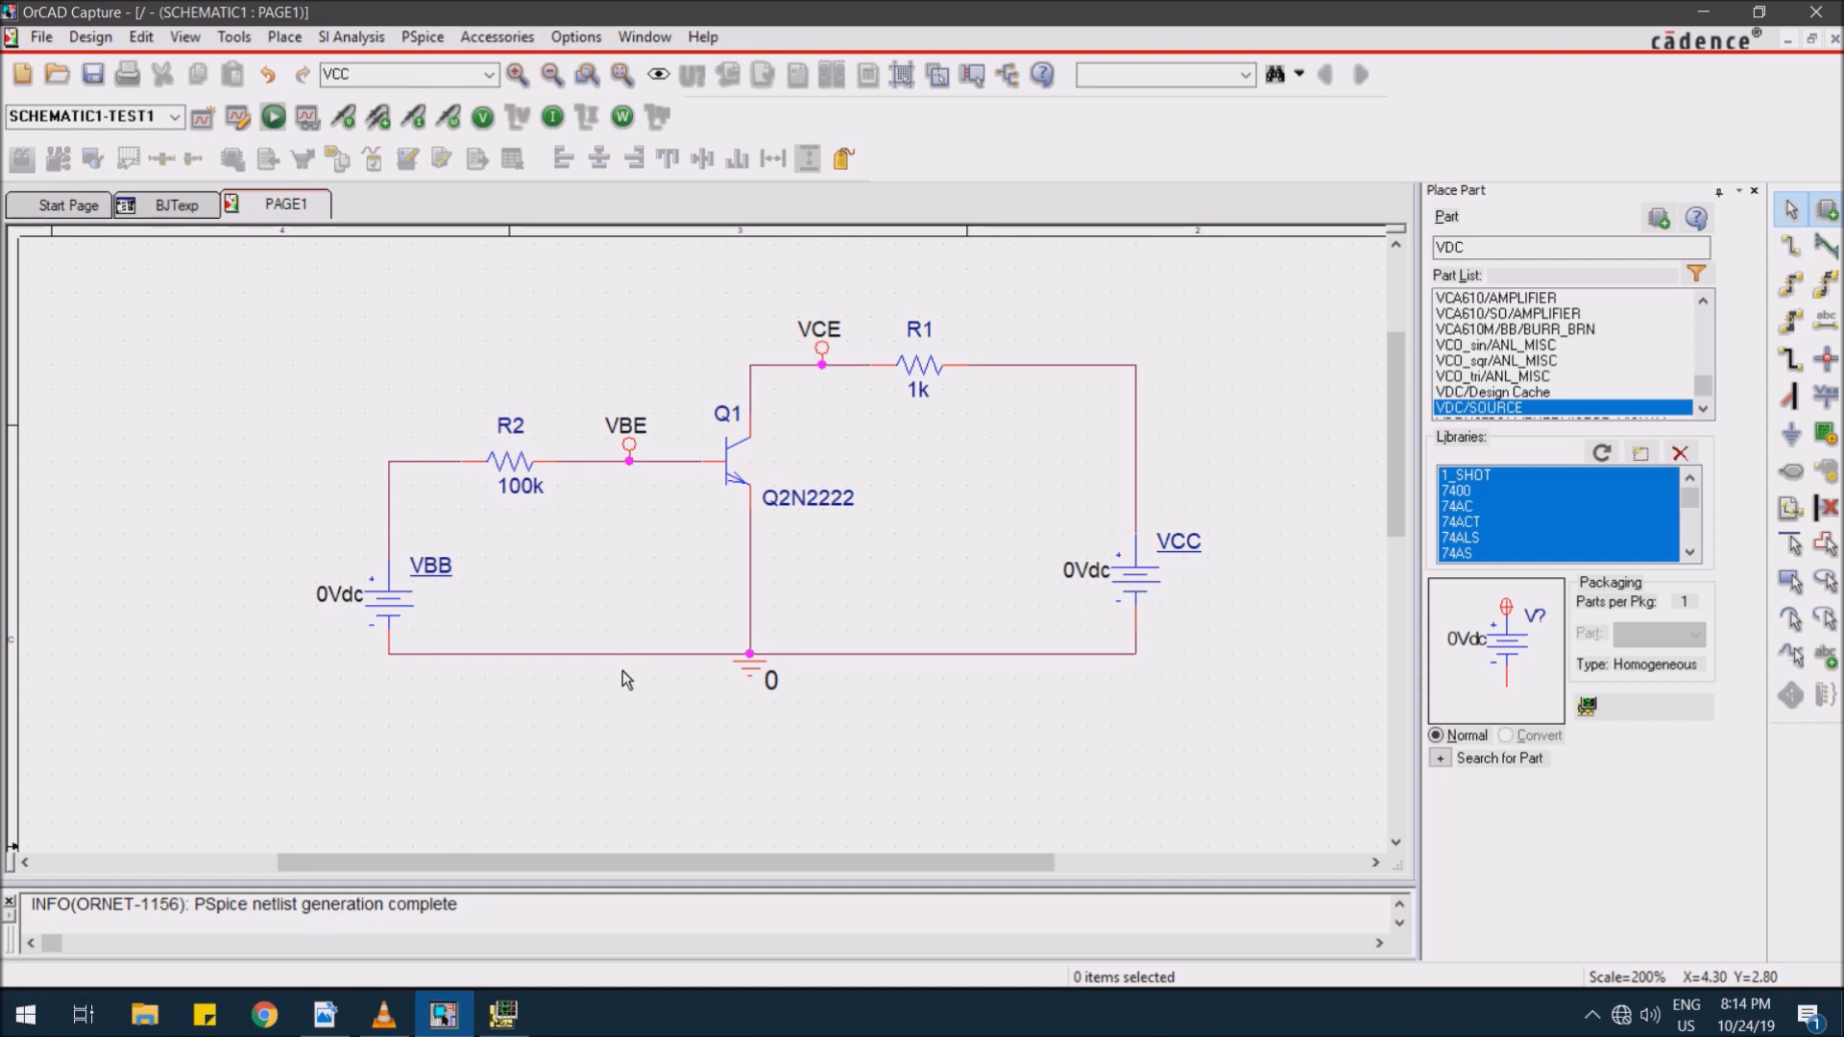
click(383, 1016)
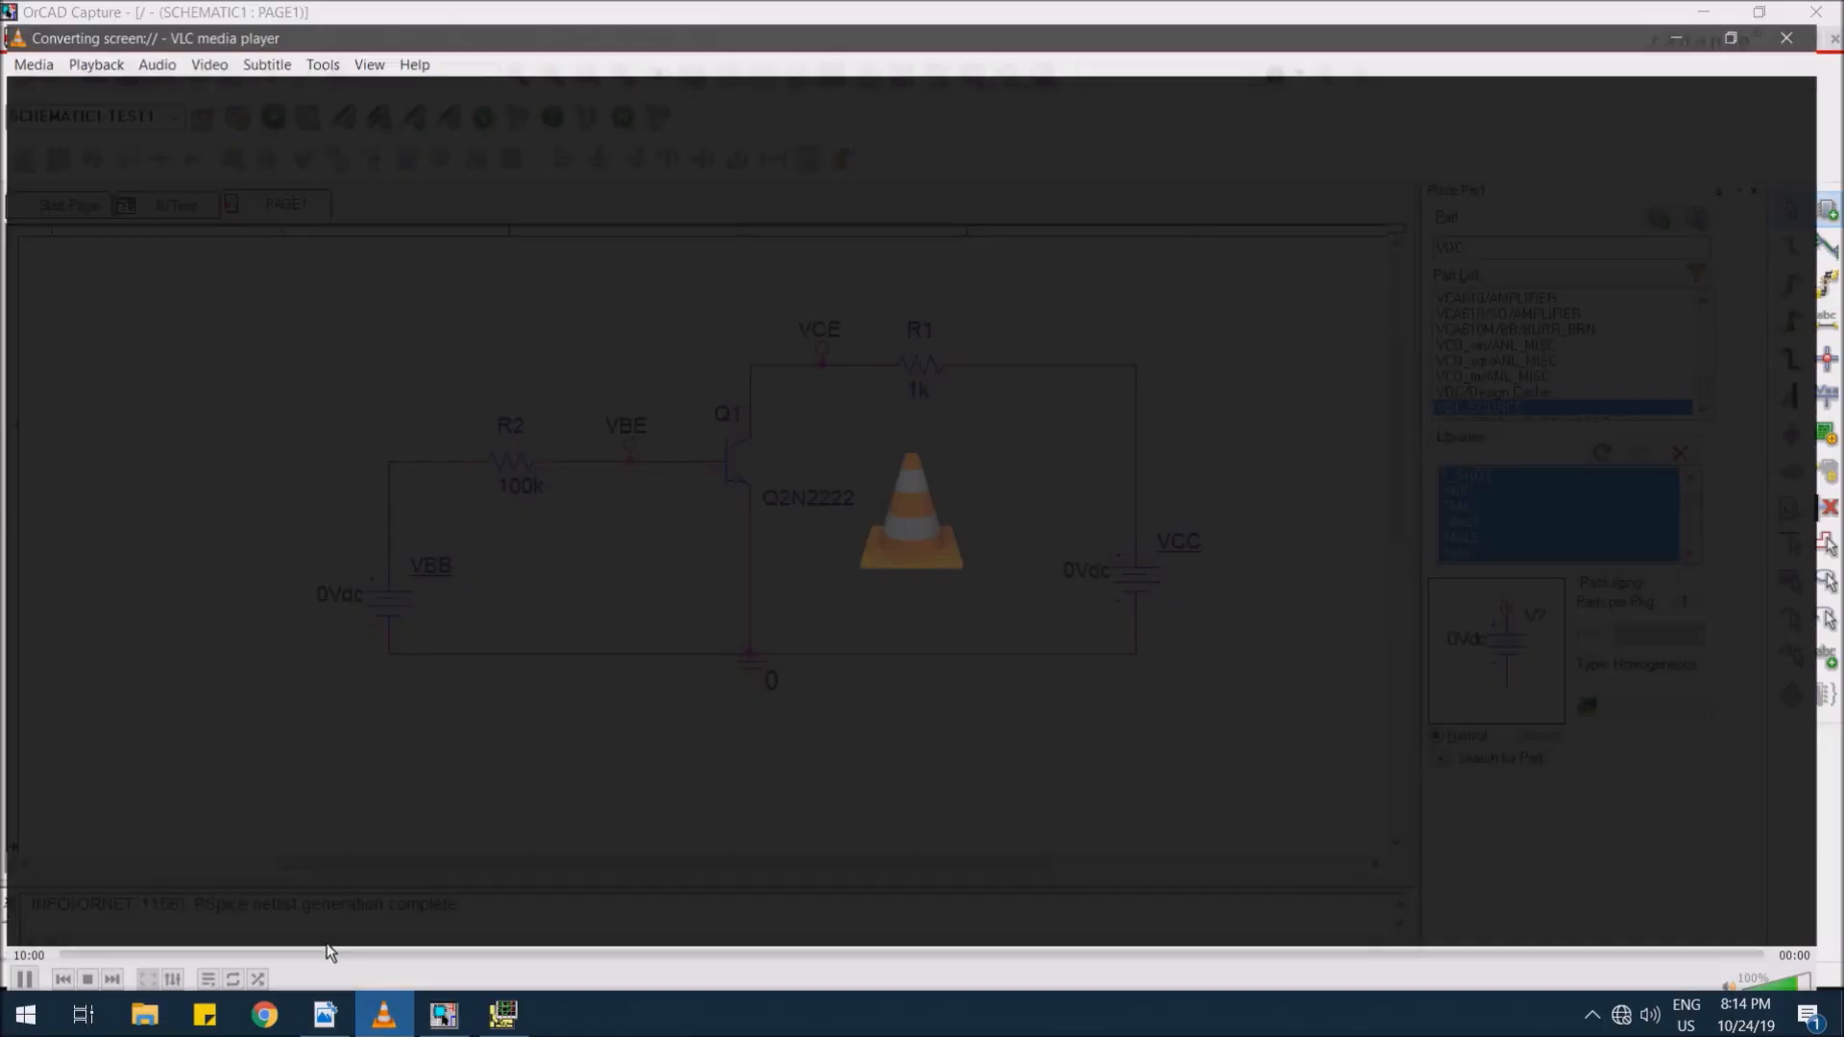